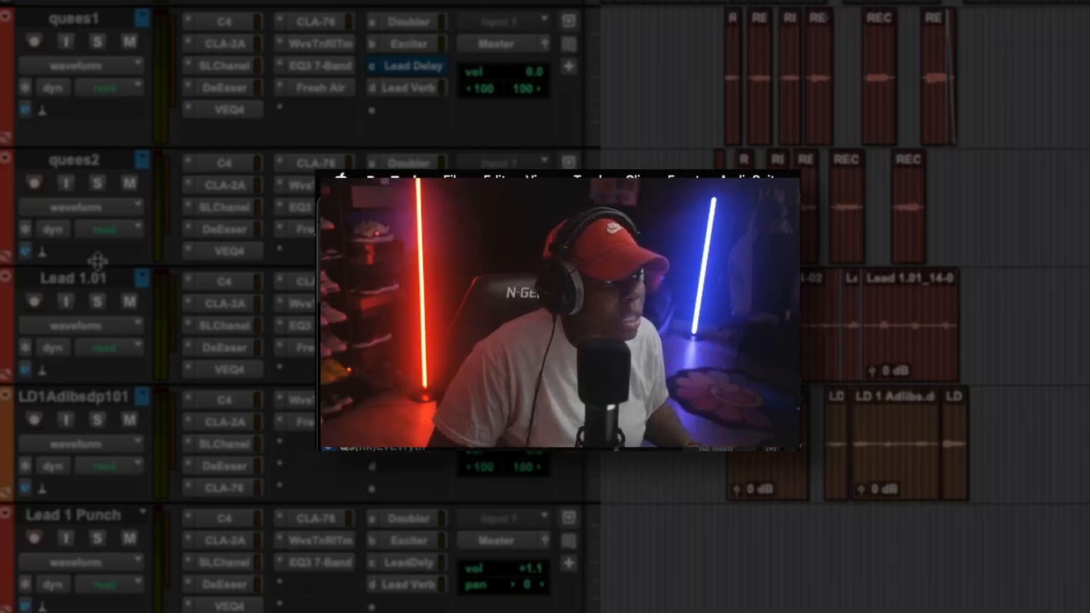
# Open the bus list in I/O Setup and delete the buses from Bus 13-14 through Bus 127-128
pyautogui.click(48, 561)
pyautogui.click(97, 23)
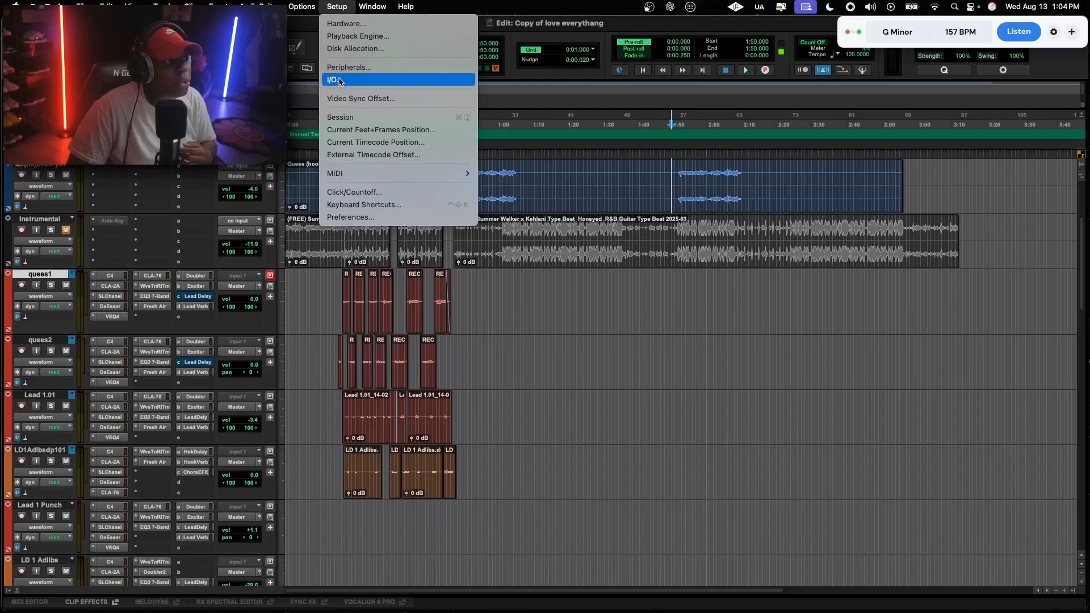
pyautogui.click(340, 81)
pyautogui.click(335, 108)
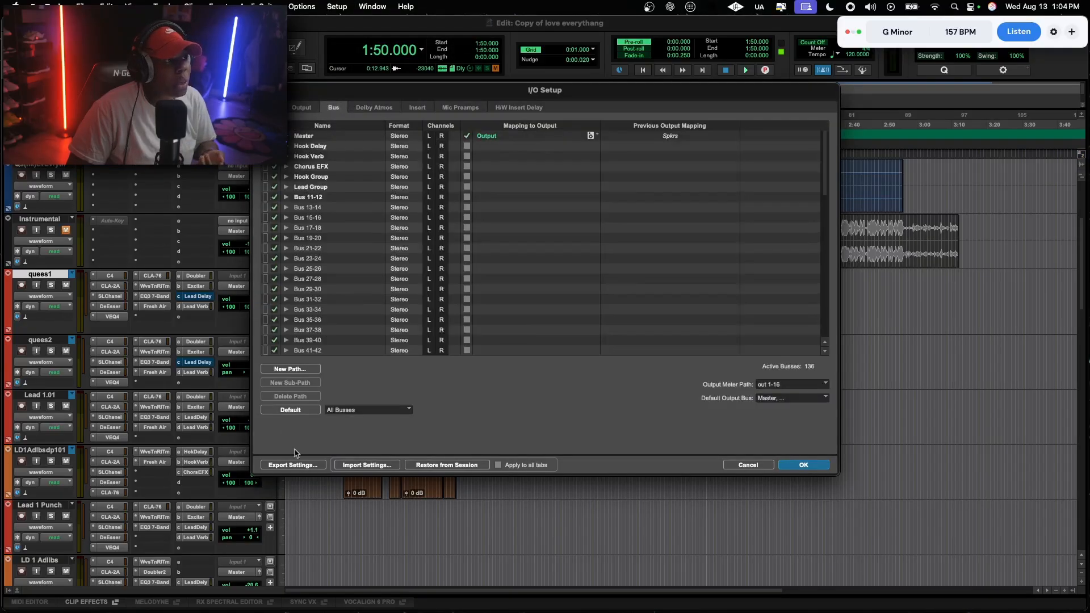
pyautogui.click(318, 197)
pyautogui.scroll(-15, 328, 305)
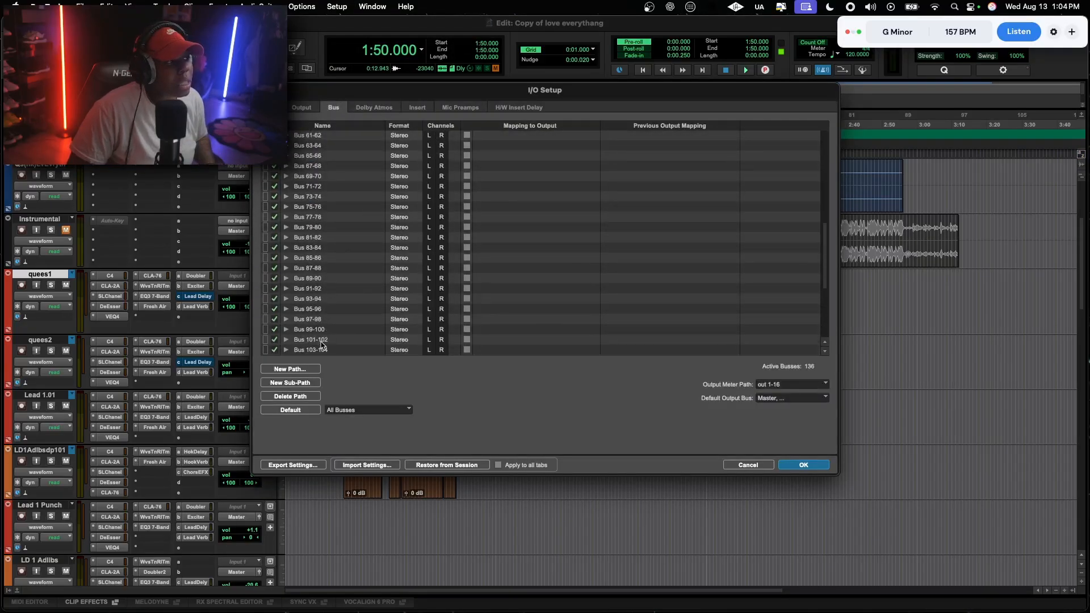
pyautogui.keyDown('shift'); pyautogui.click(321, 310); pyautogui.keyUp('shift')
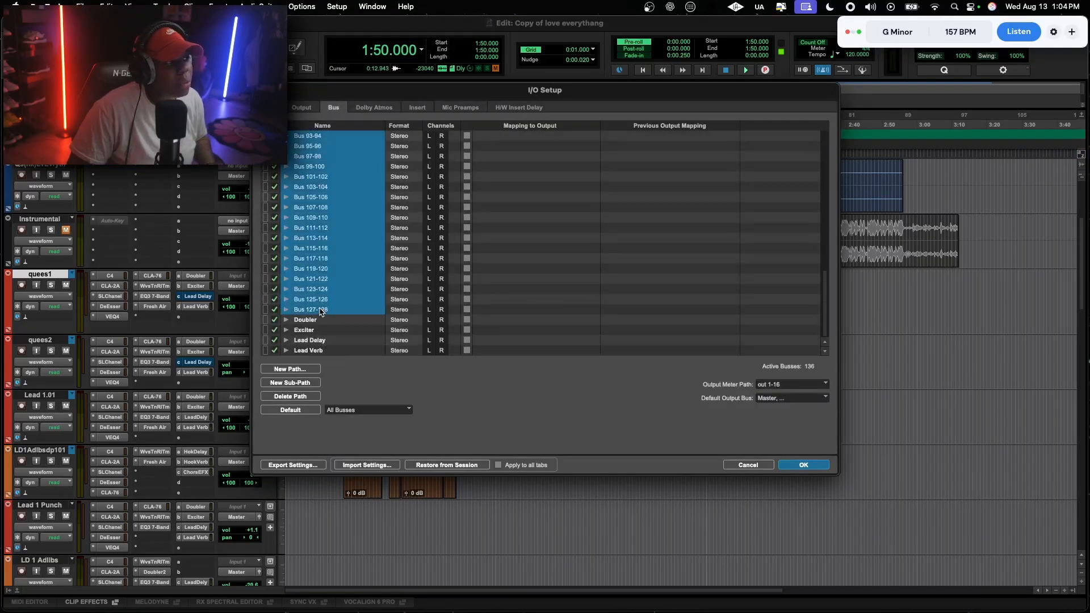
pyautogui.click(298, 396)
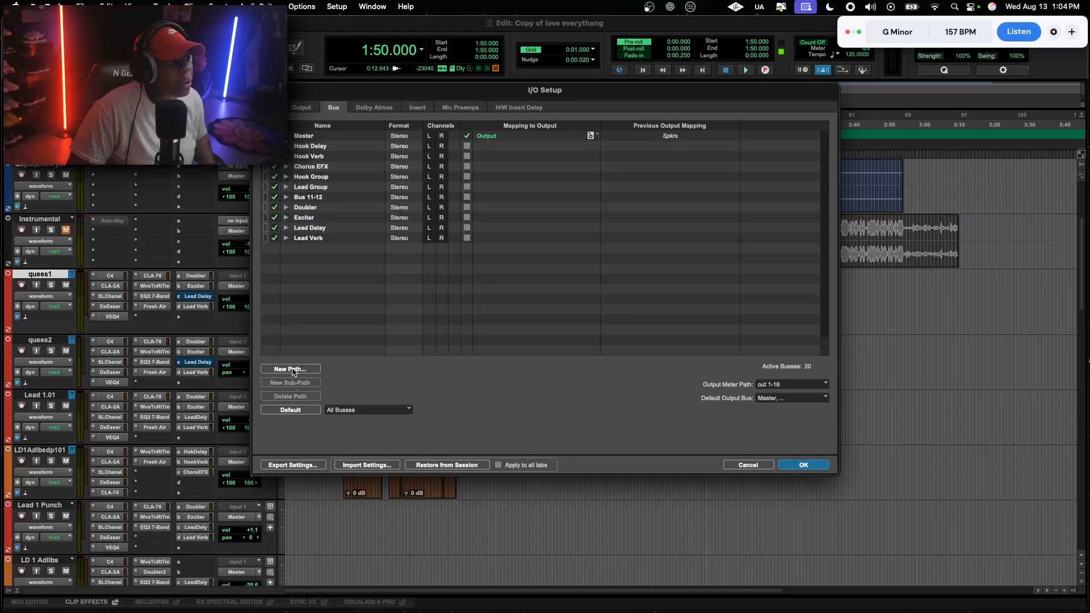
# Create a new mono bus path named Lead Aux, colour it purple, and confirm the I/O Setup
pyautogui.click(293, 369)
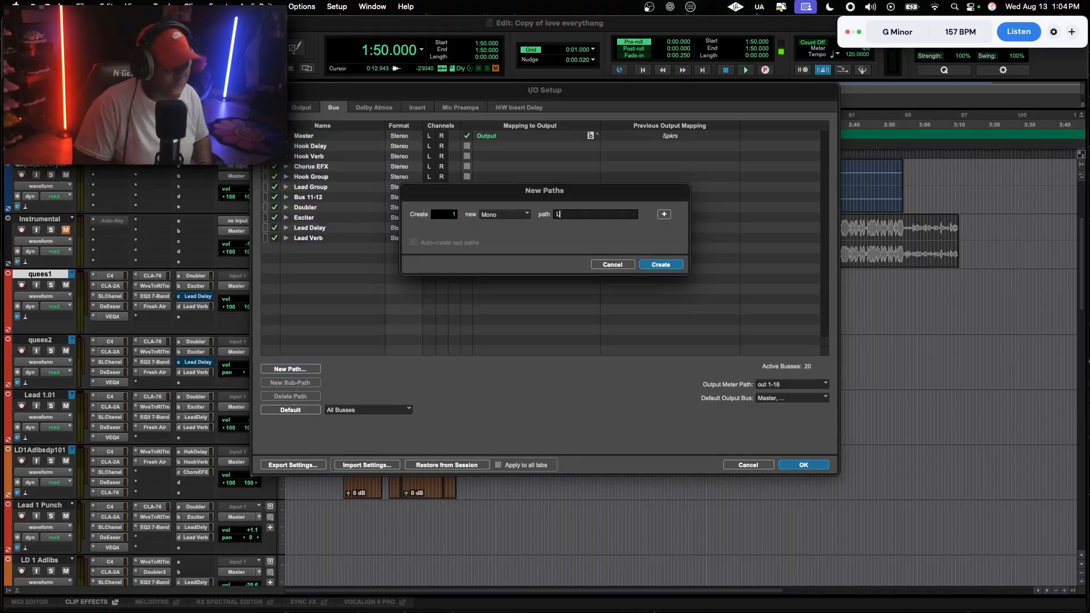
pyautogui.press('Return')
pyautogui.click(266, 249)
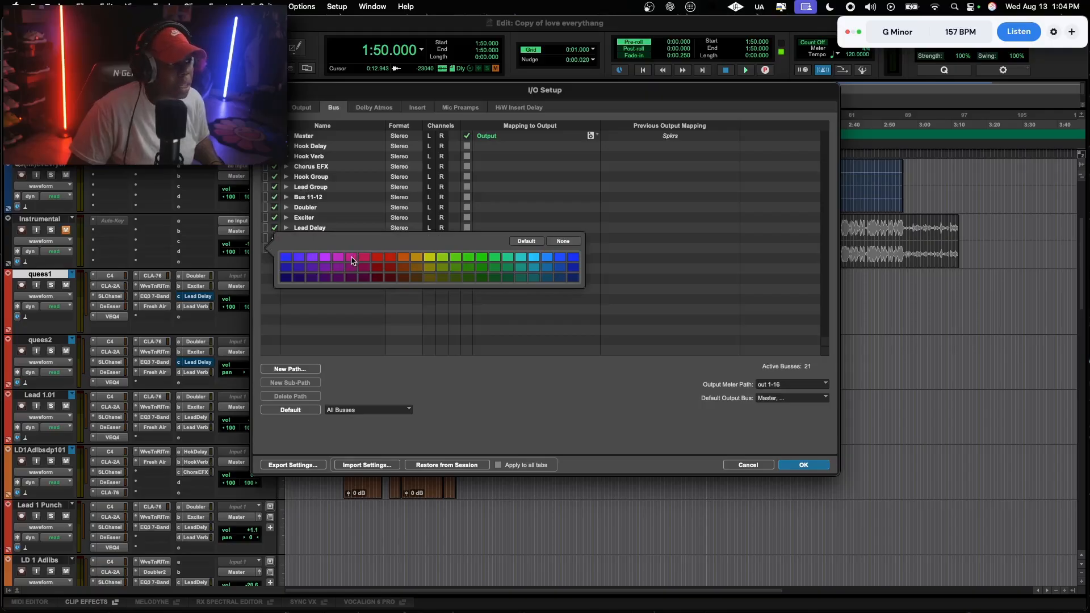
pyautogui.click(795, 467)
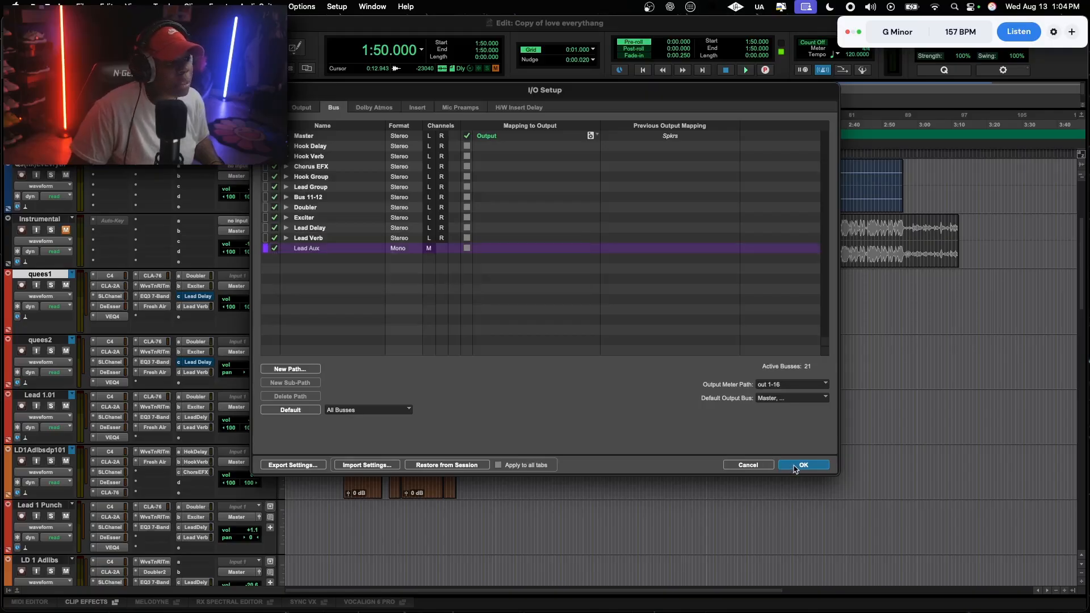
# Create one new mono Aux Input track named Lead Aux
pyautogui.click(162, 6)
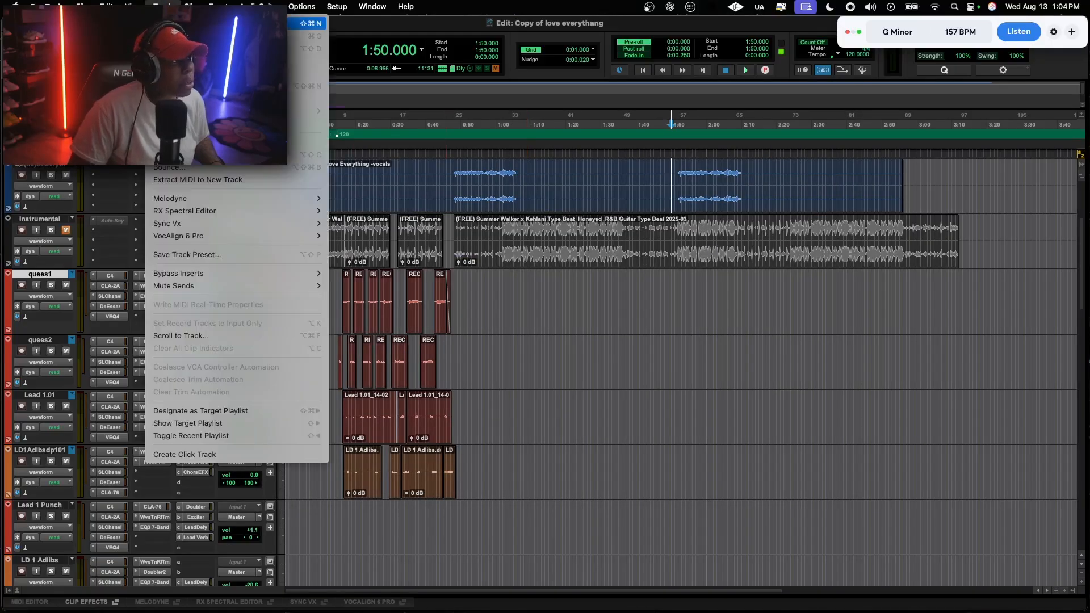
pyautogui.click(176, 23)
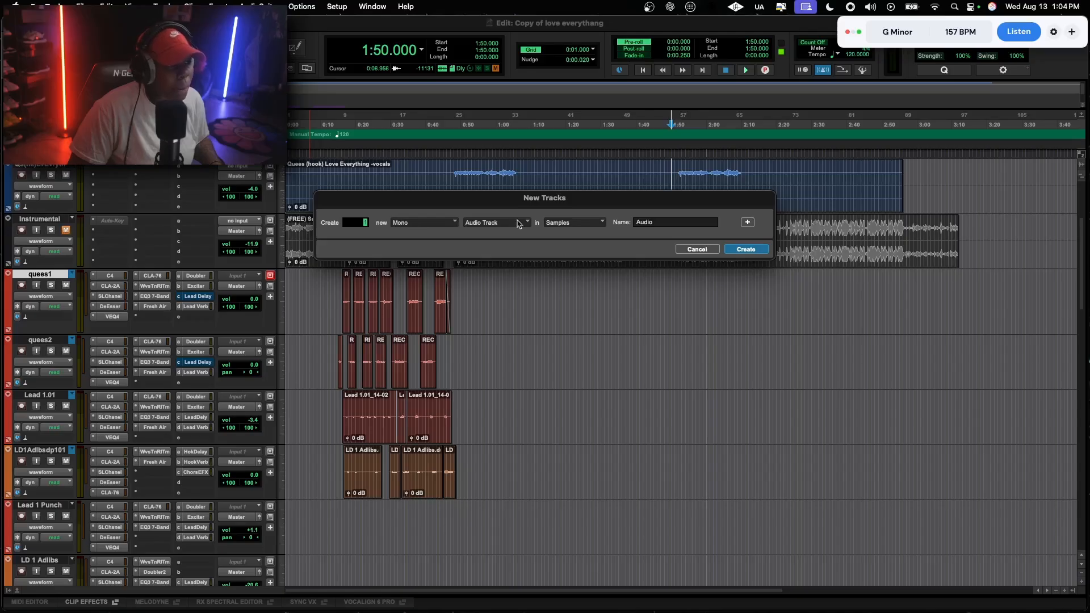
pyautogui.click(497, 222)
pyautogui.click(494, 233)
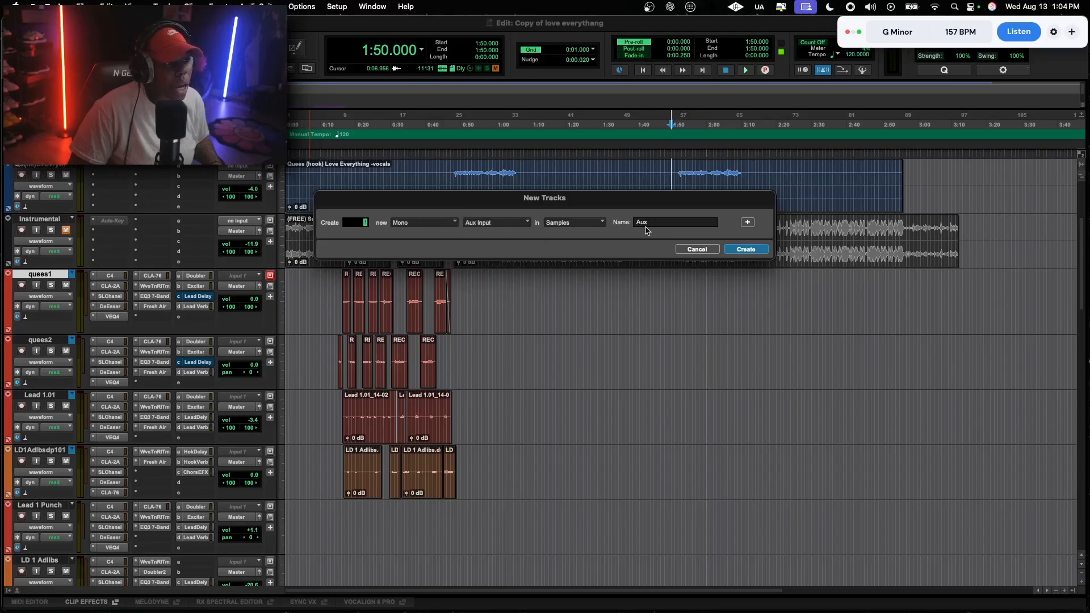
pyautogui.write('Lead A')
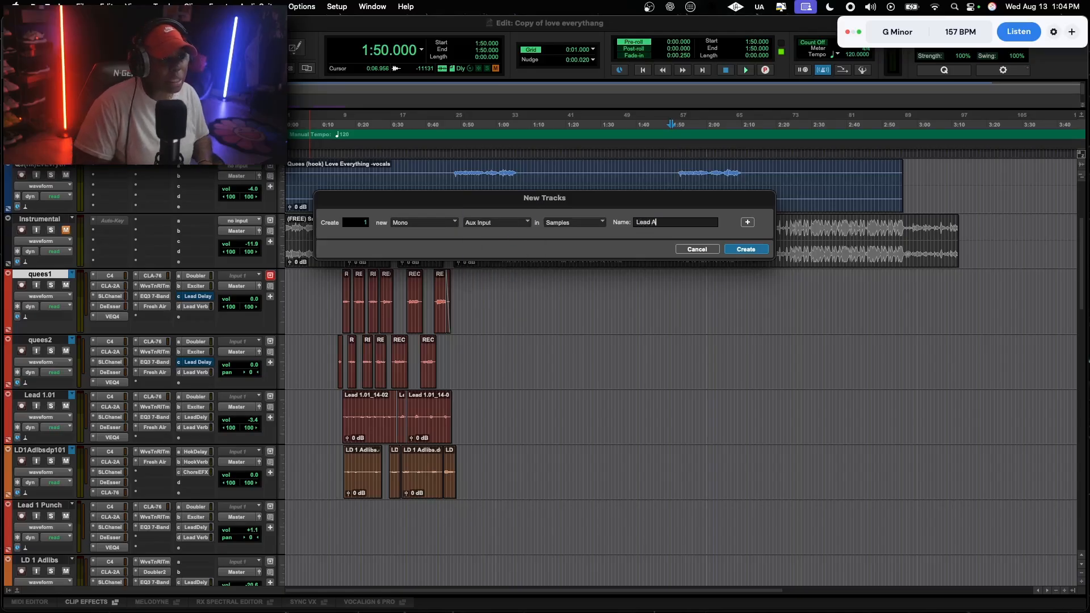
pyautogui.press('Return')
# Set the Lead Aux track's input to the Lead Aux (Mono) bus
pyautogui.click(238, 341)
pyautogui.moveTo(250, 352)
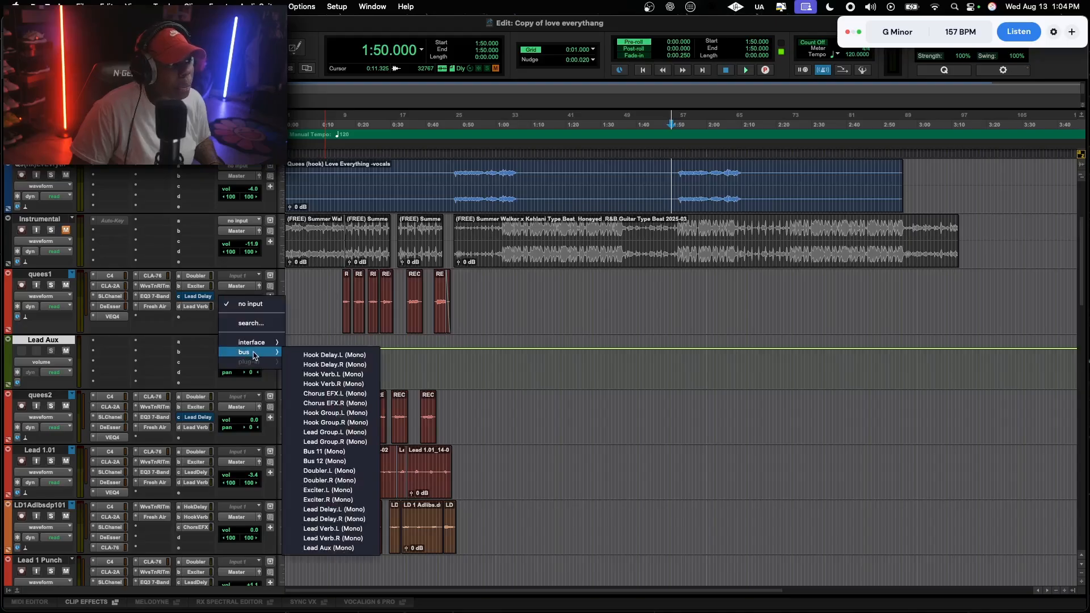
pyautogui.click(342, 548)
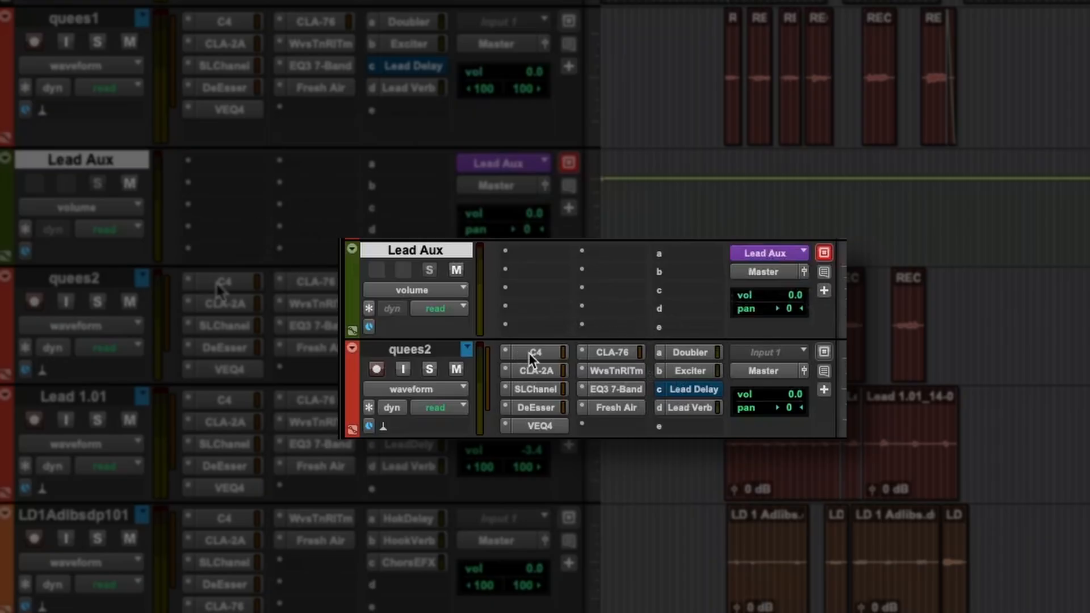
# Move all inserts and sends from the quees2 track to the matching slots on the Lead Aux track
pyautogui.moveTo(529, 353); pyautogui.dragTo(531, 253)
pyautogui.moveTo(547, 370); pyautogui.dragTo(544, 279)
pyautogui.moveTo(545, 391); pyautogui.dragTo(539, 291)
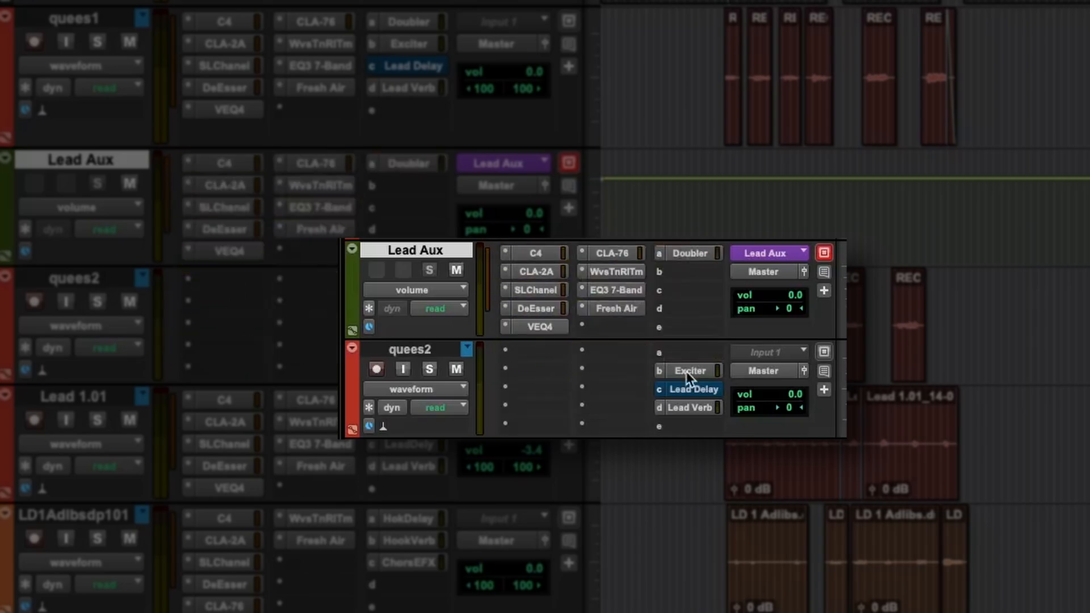
pyautogui.moveTo(686, 372); pyautogui.dragTo(681, 272)
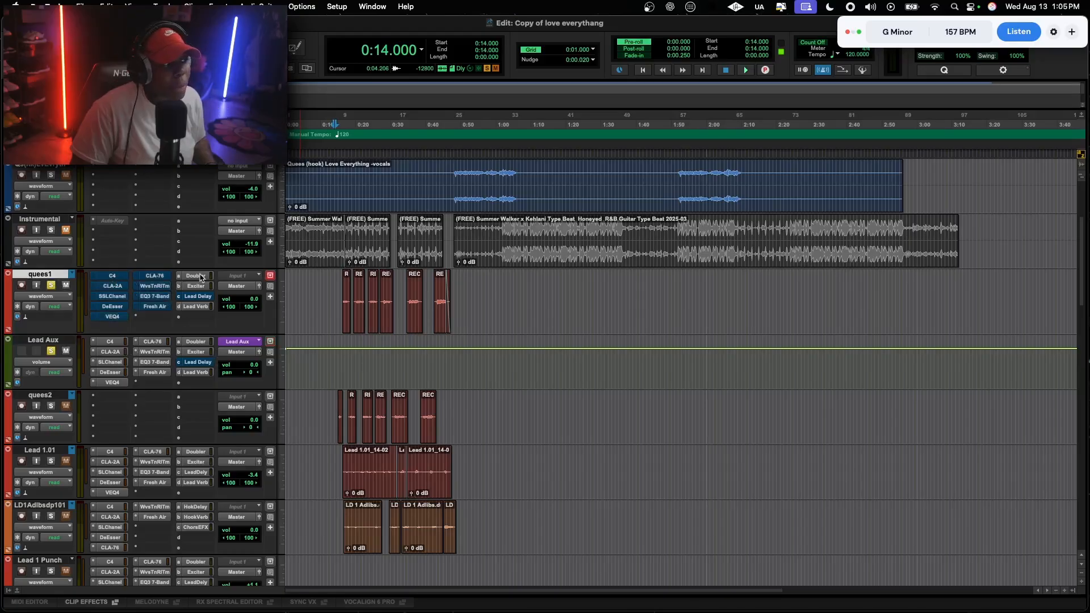
# Mute the Doubler, Exciter and Lead Verb sends on quees1 and play the soloed track from 0:15
pyautogui.click(194, 278)
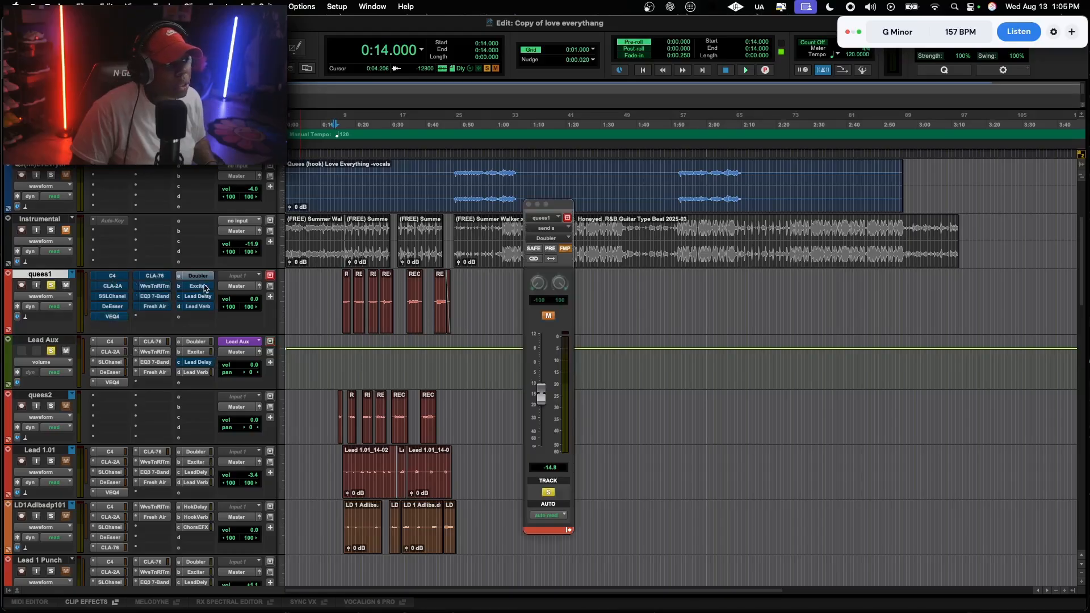
pyautogui.click(529, 205)
pyautogui.click(338, 273)
pyautogui.press('space')
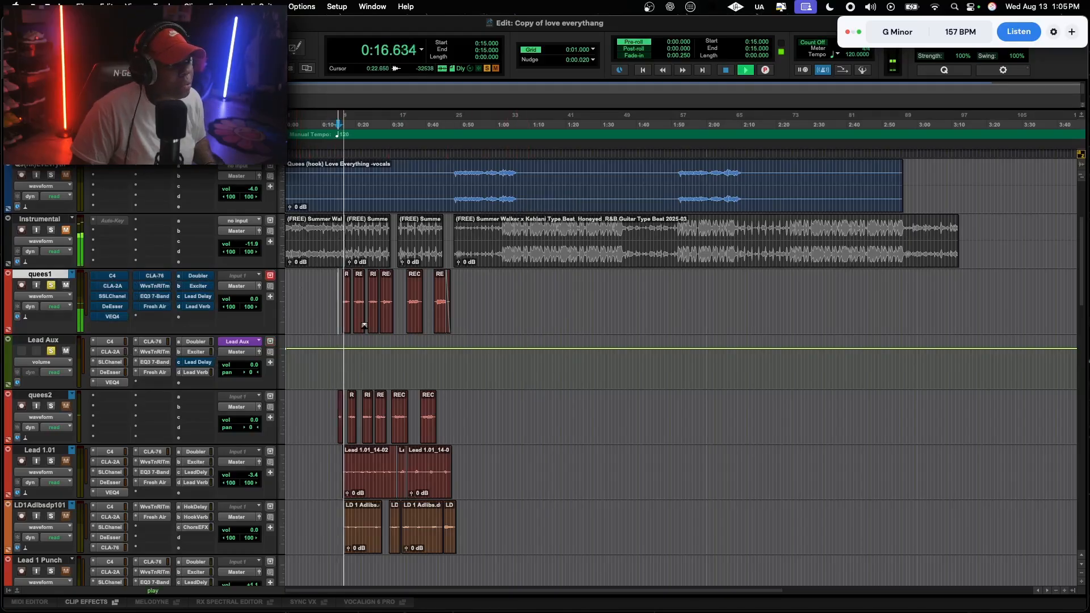
pyautogui.scroll(3, 352, 307)
pyautogui.scroll(-4, 365, 326)
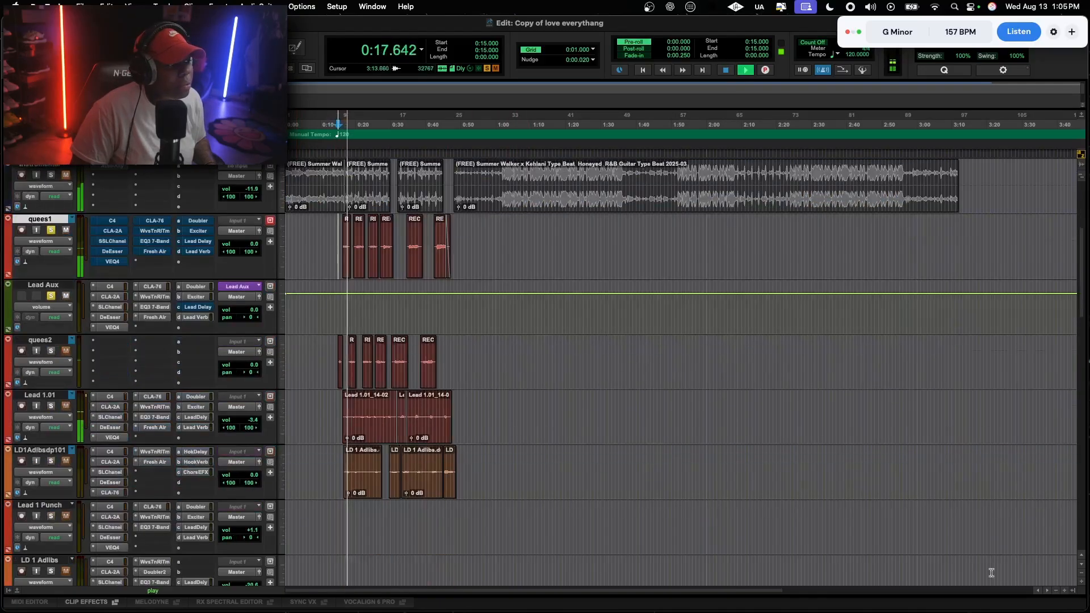
pyautogui.doubleClick(1065, 591)
pyautogui.scroll(3, 358, 243)
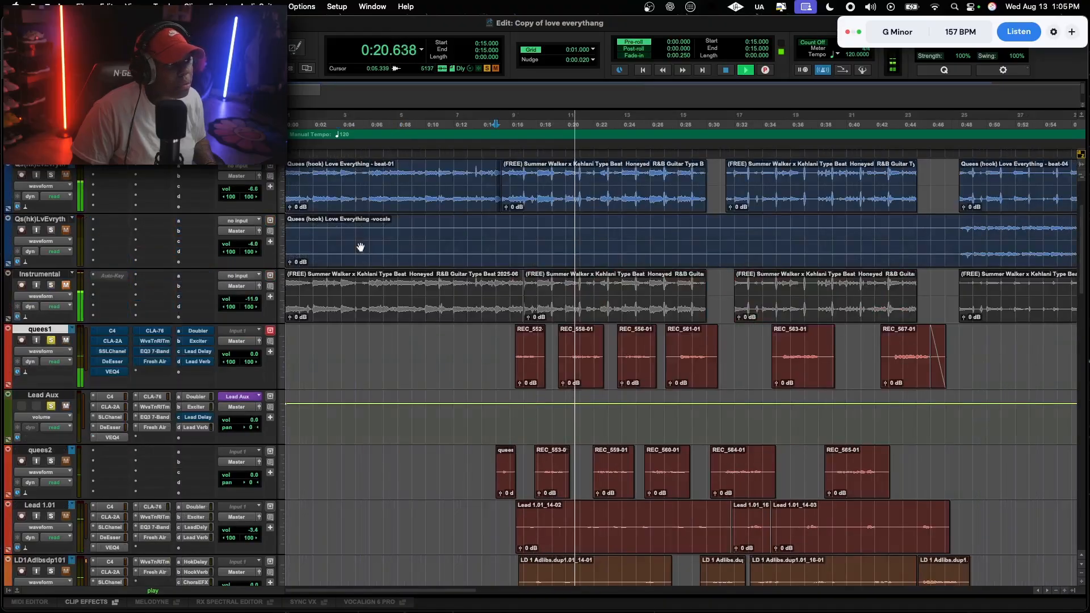
pyautogui.press('space')
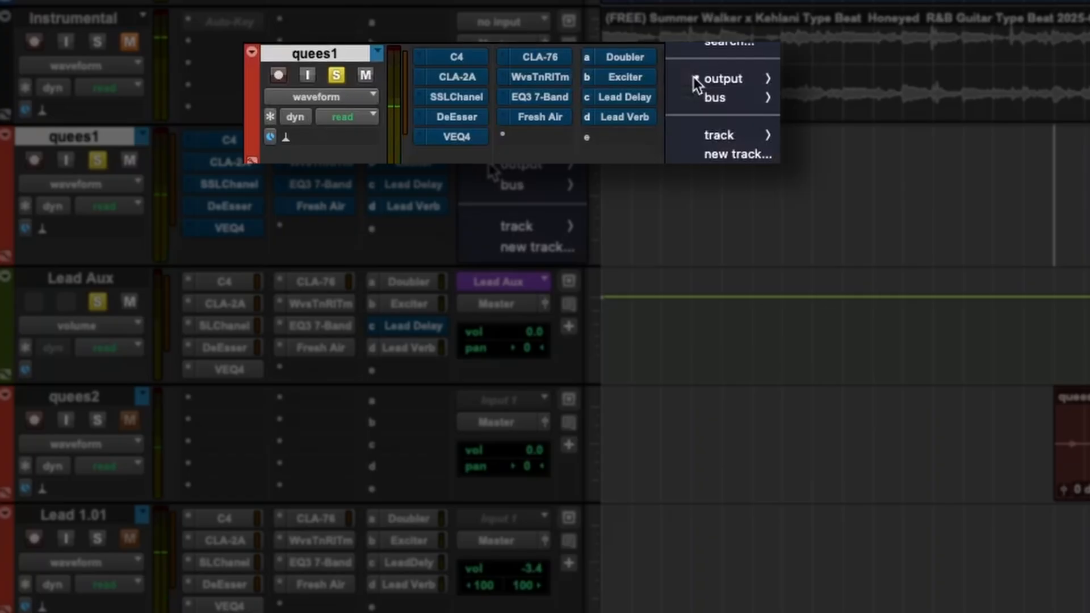
# Route the output of quees1 to the Lead Aux (Mono) bus and audition it from 0:16
pyautogui.click(211, 353)
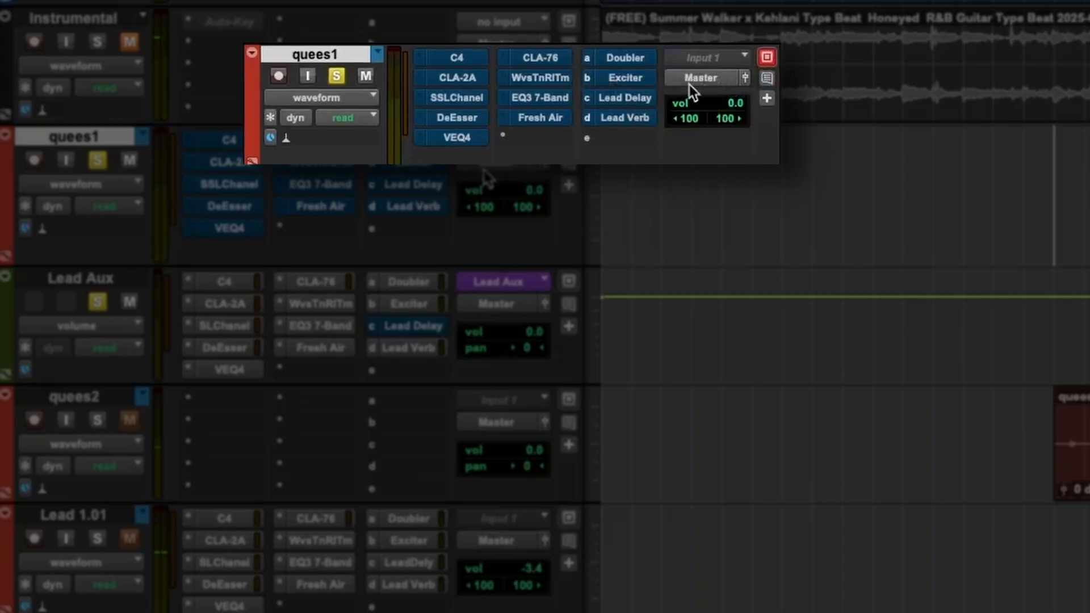
pyautogui.click(713, 76)
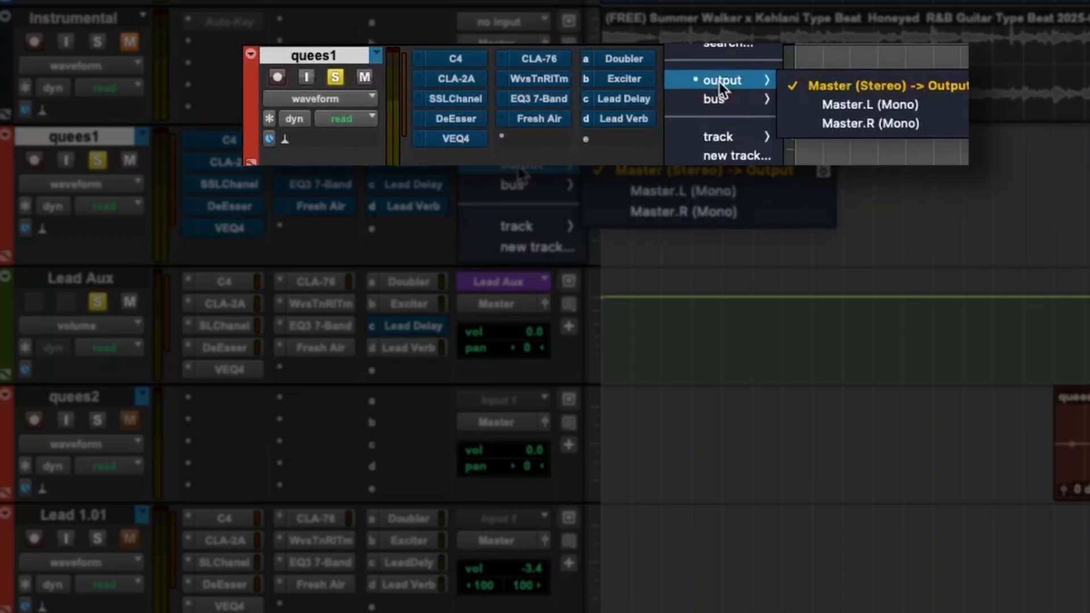
pyautogui.moveTo(721, 99)
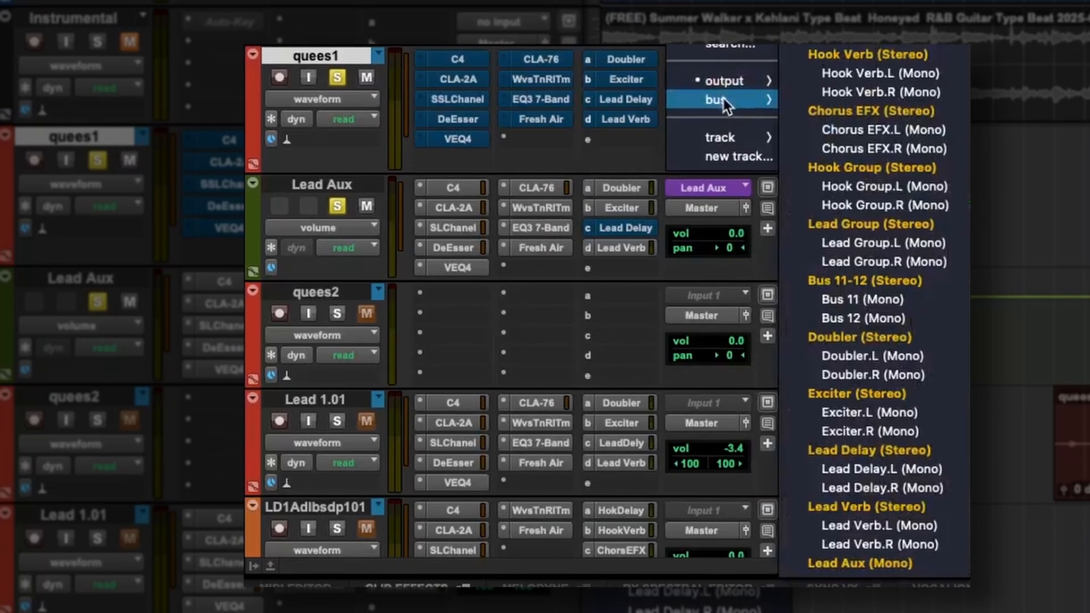
pyautogui.click(878, 563)
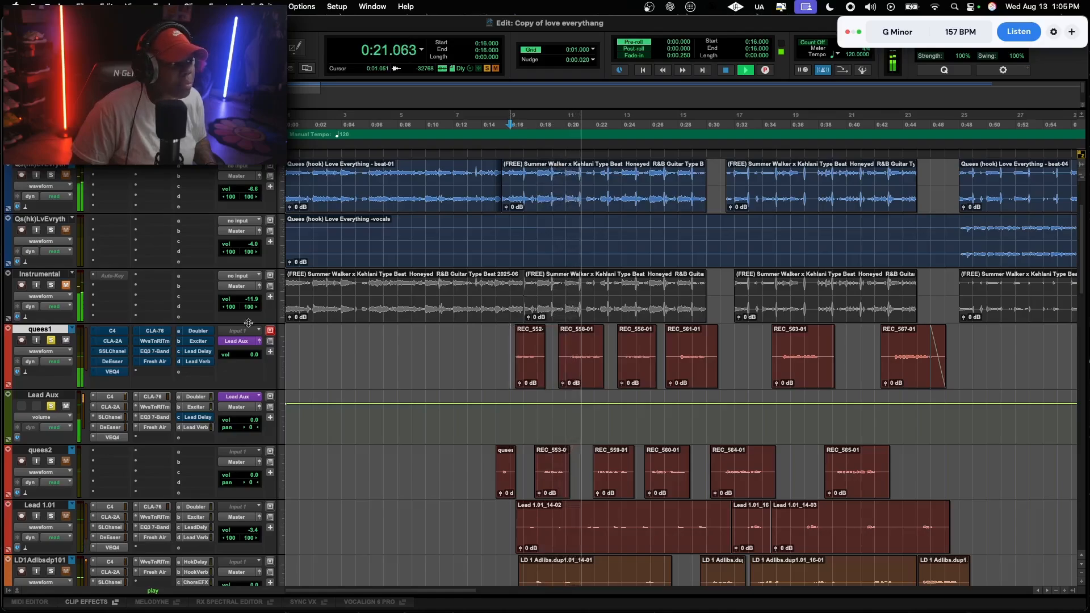
pyautogui.press('space')
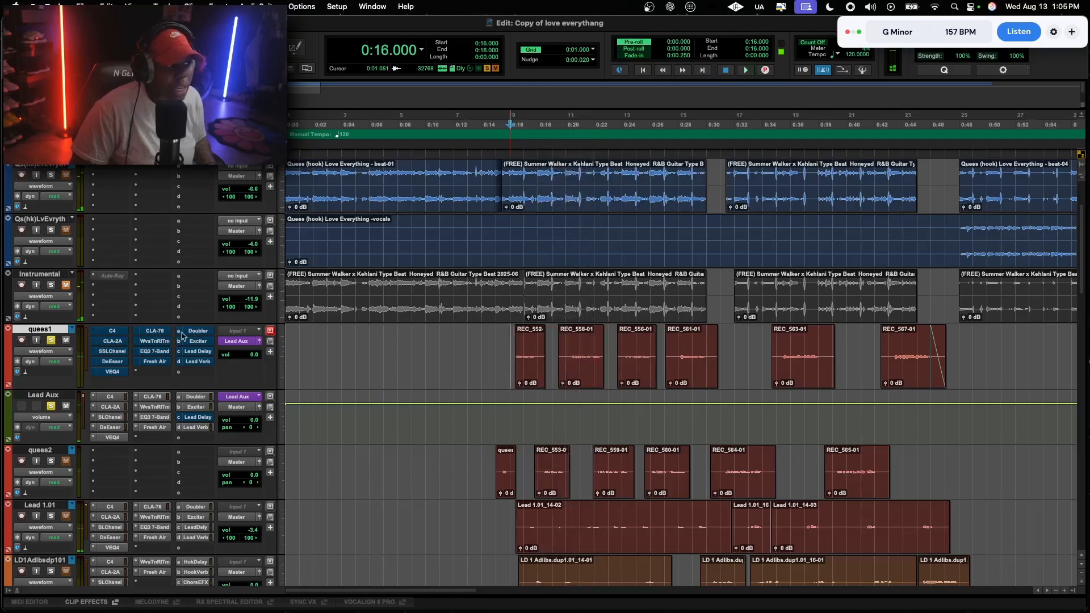
# Remove every insert from quees1 except WvsTnRlTm, and move WvsTnRlTm to the track's first insert slot
pyautogui.click(93, 332)
pyautogui.click(118, 295)
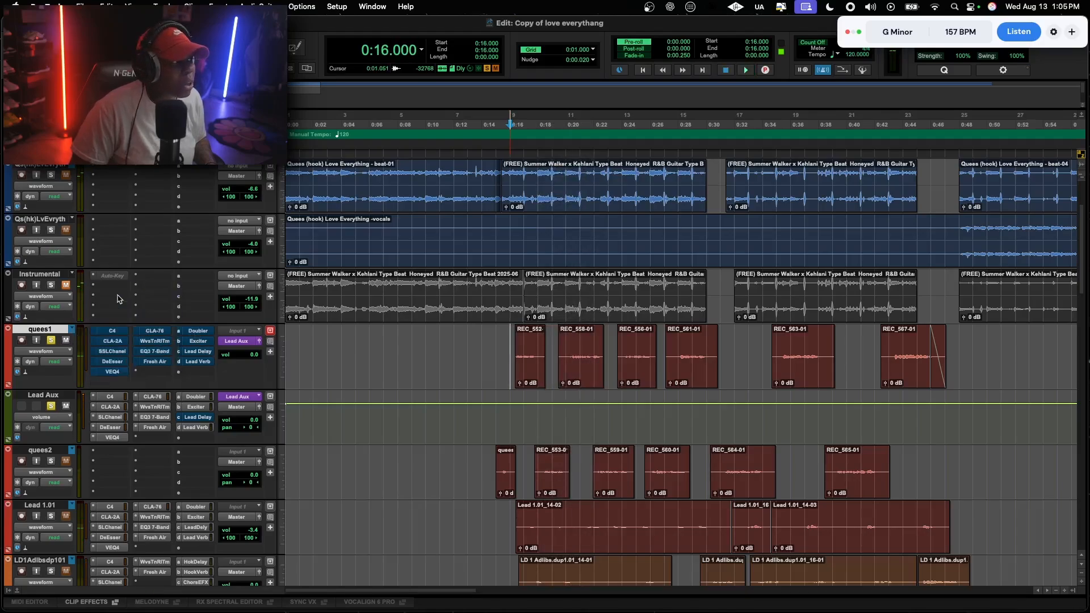
pyautogui.click(92, 343)
pyautogui.click(114, 305)
pyautogui.click(94, 353)
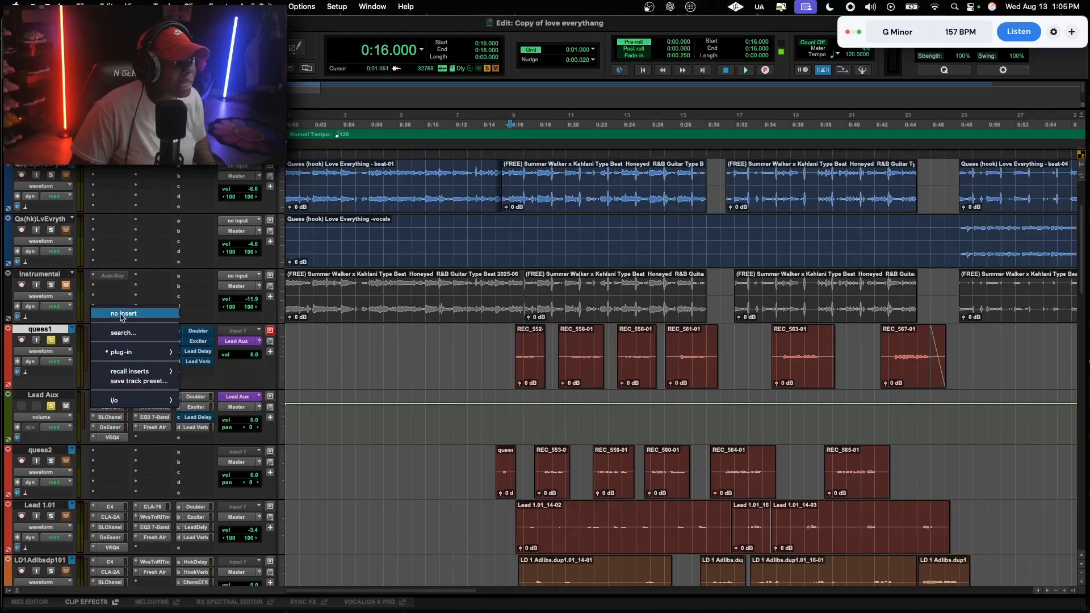
pyautogui.click(121, 315)
pyautogui.moveTo(155, 342); pyautogui.dragTo(104, 333)
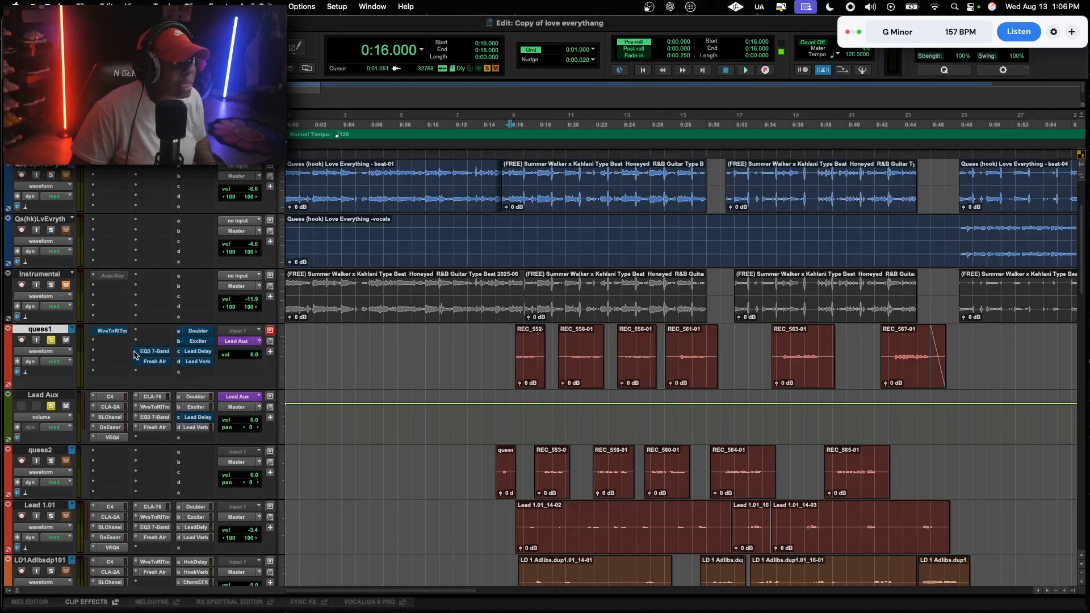
pyautogui.click(136, 355)
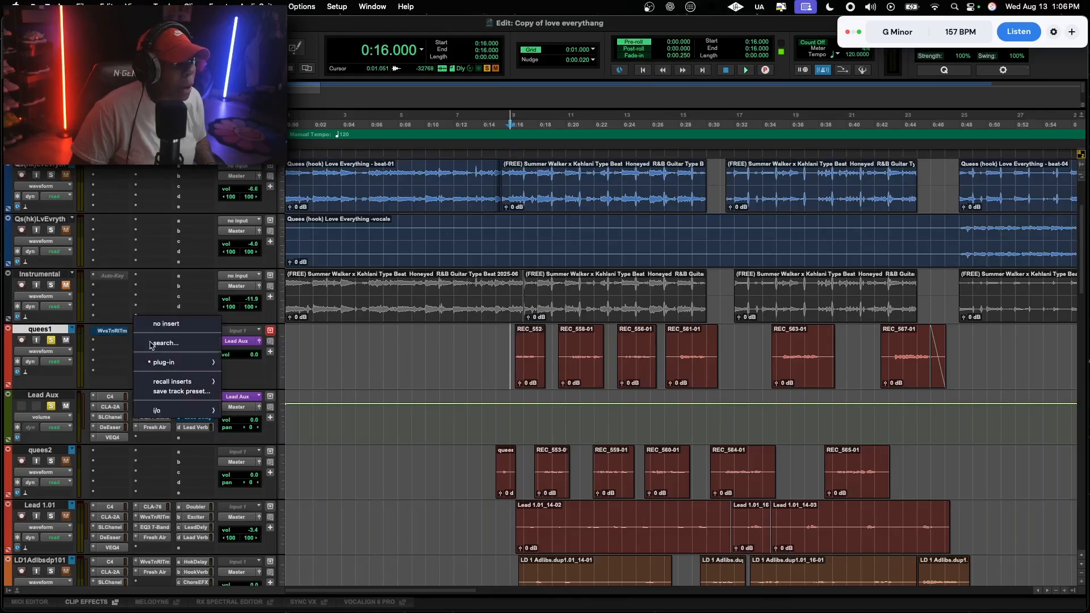
pyautogui.click(171, 324)
# Remove the Doubler, Exciter, Lead Delay and Lead Verb sends from quees1
pyautogui.click(187, 331)
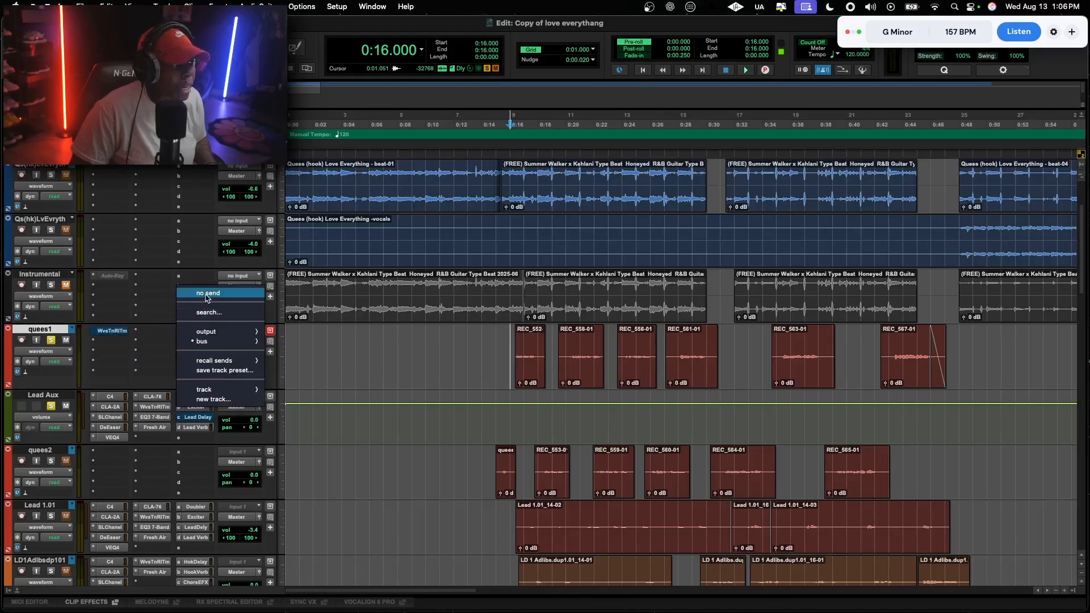
pyautogui.click(178, 345)
pyautogui.click(178, 344)
pyautogui.click(191, 315)
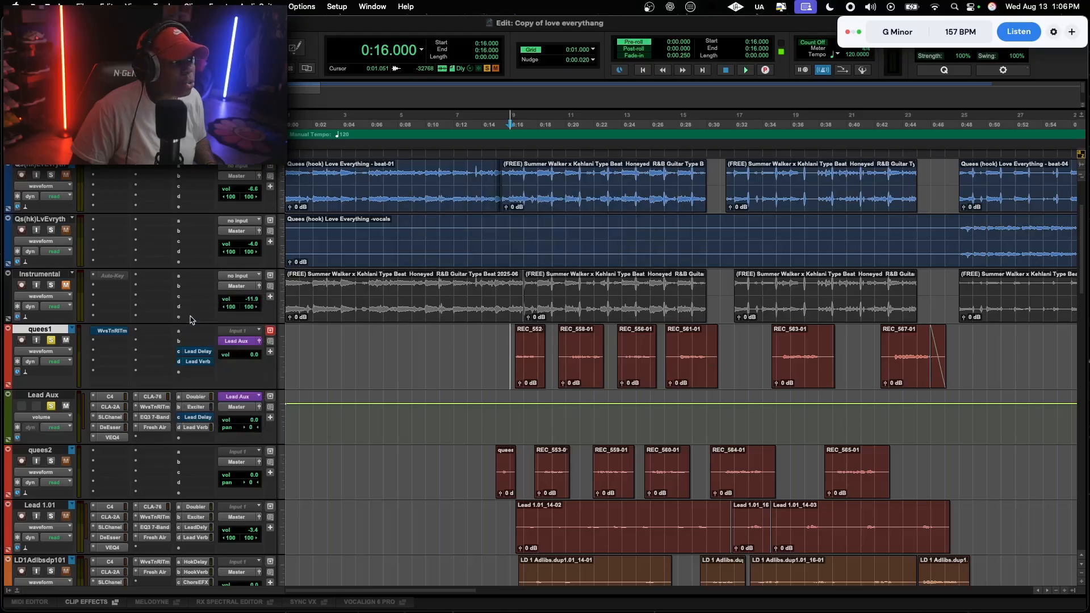
pyautogui.click(179, 363)
pyautogui.click(196, 325)
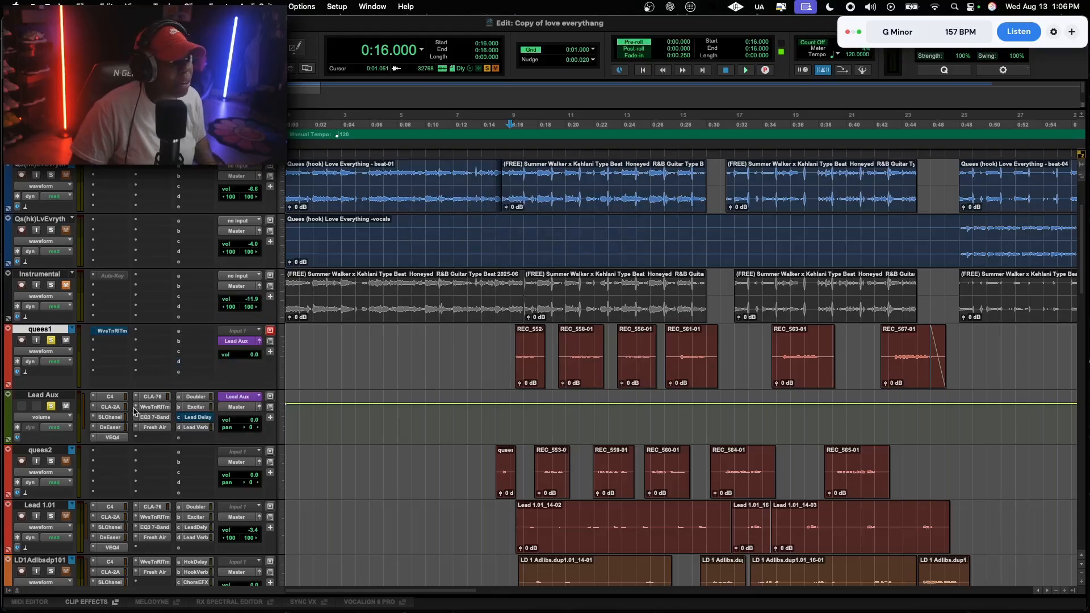
# Remove the WvsTnRlTm insert from Lead Aux and copy the one on quees1 to the first insert slot of quees2
pyautogui.click(136, 408)
pyautogui.click(165, 370)
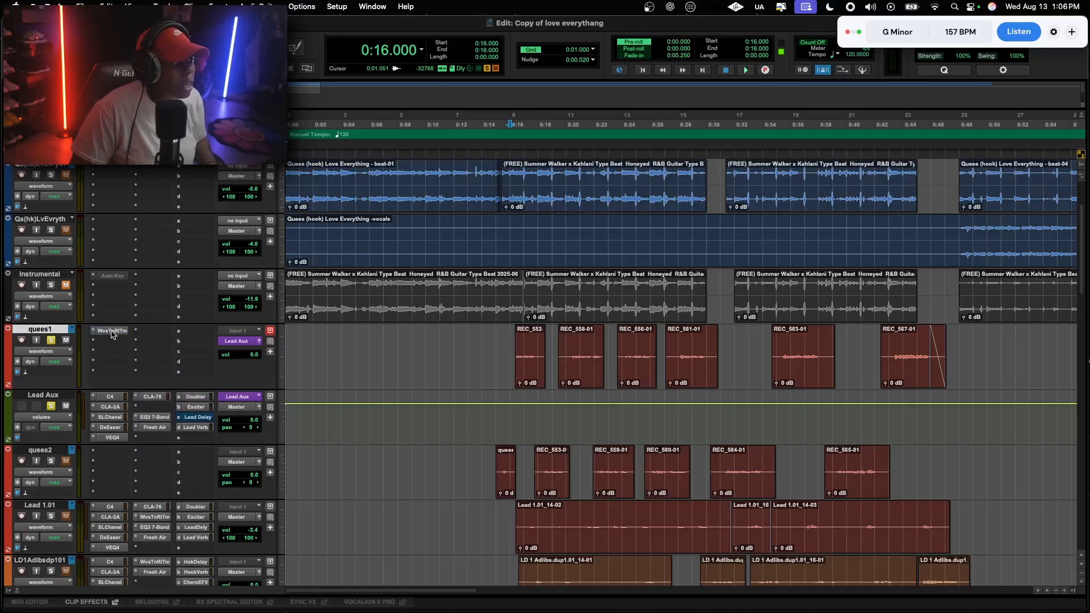
pyautogui.moveTo(104, 334); pyautogui.dragTo(109, 453)
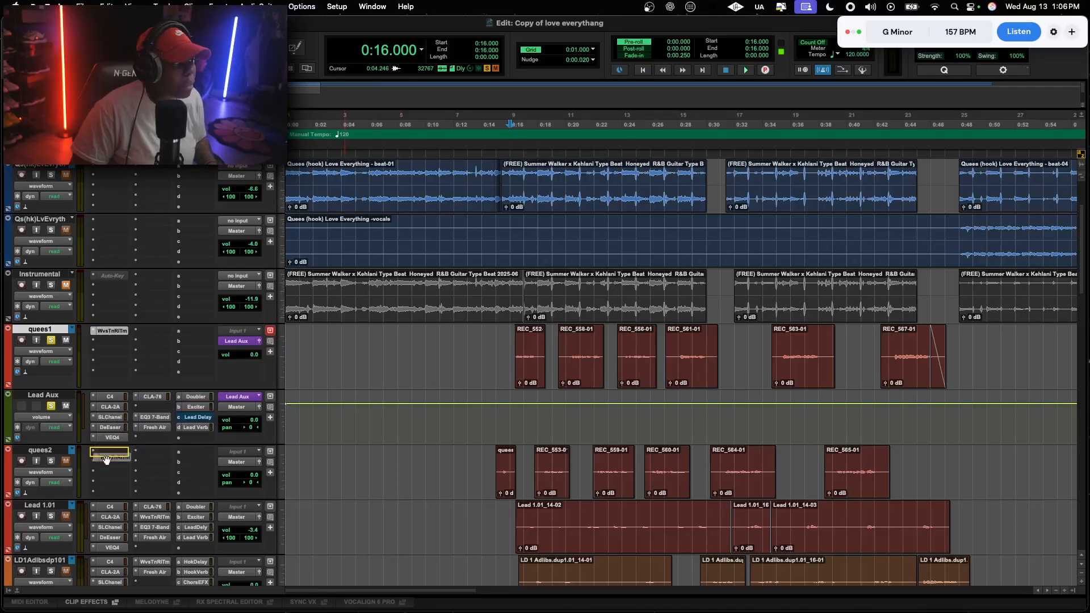
# Move the quees2 and Lead 1.01 tracks above Lead Aux, and audition the session from 0:16
pyautogui.moveTo(40, 450); pyautogui.dragTo(48, 399)
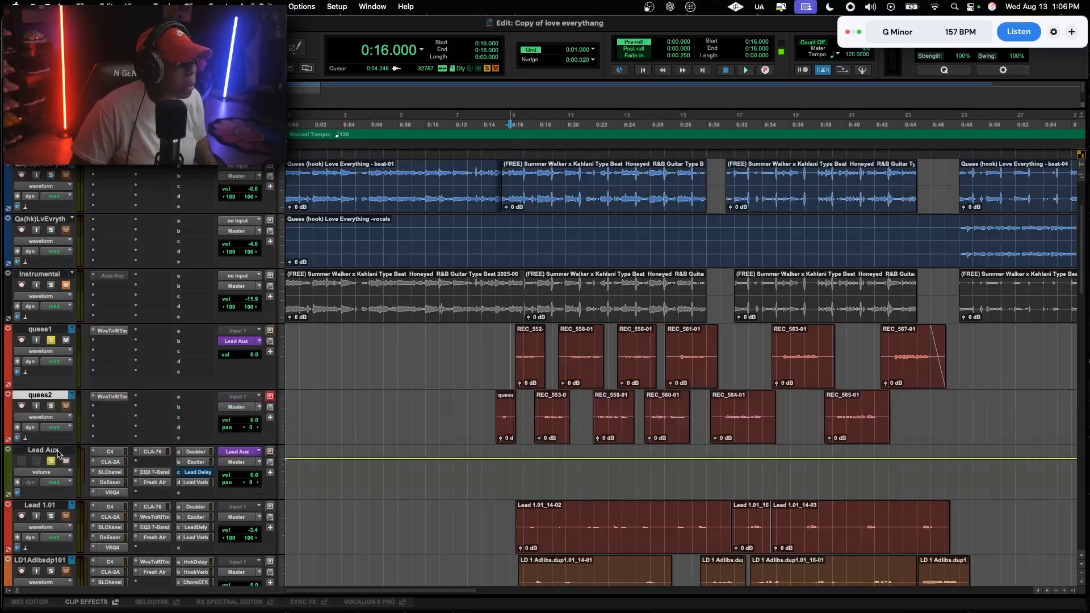
pyautogui.moveTo(50, 506); pyautogui.dragTo(40, 451)
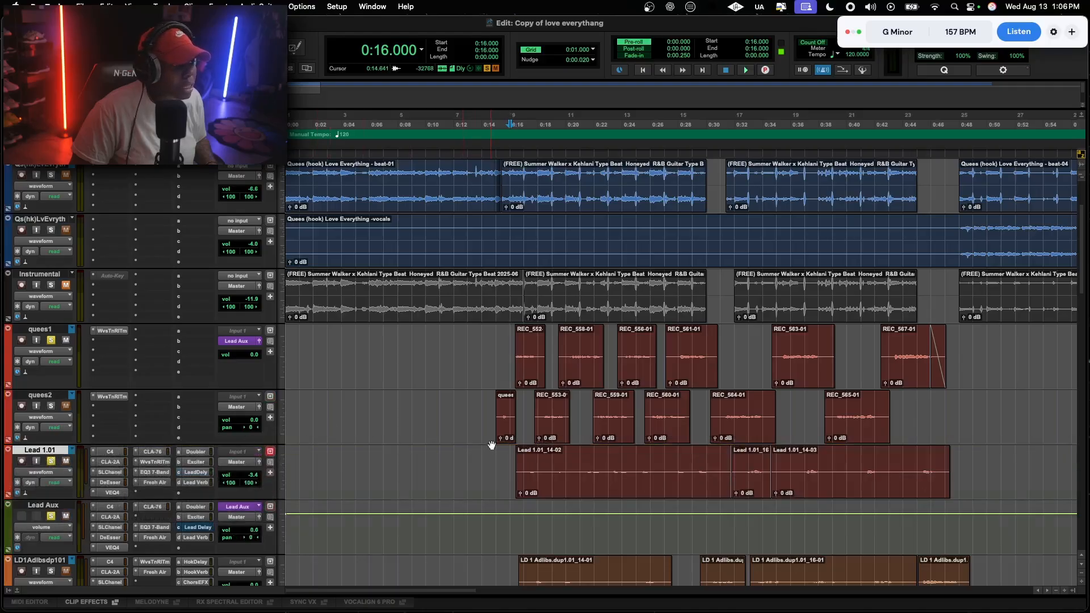
pyautogui.press('space')
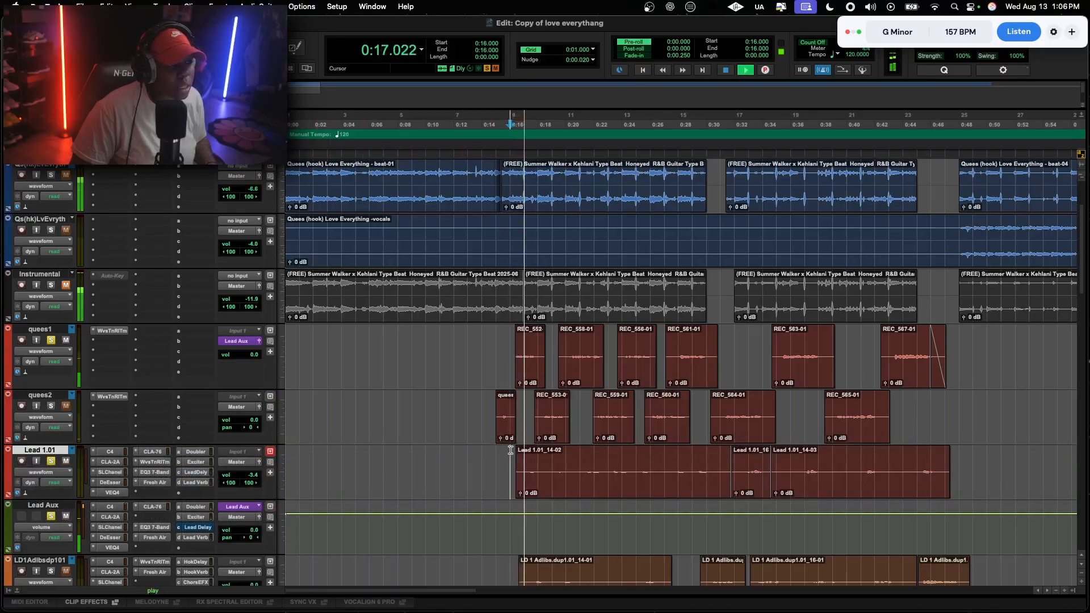
pyautogui.press('space')
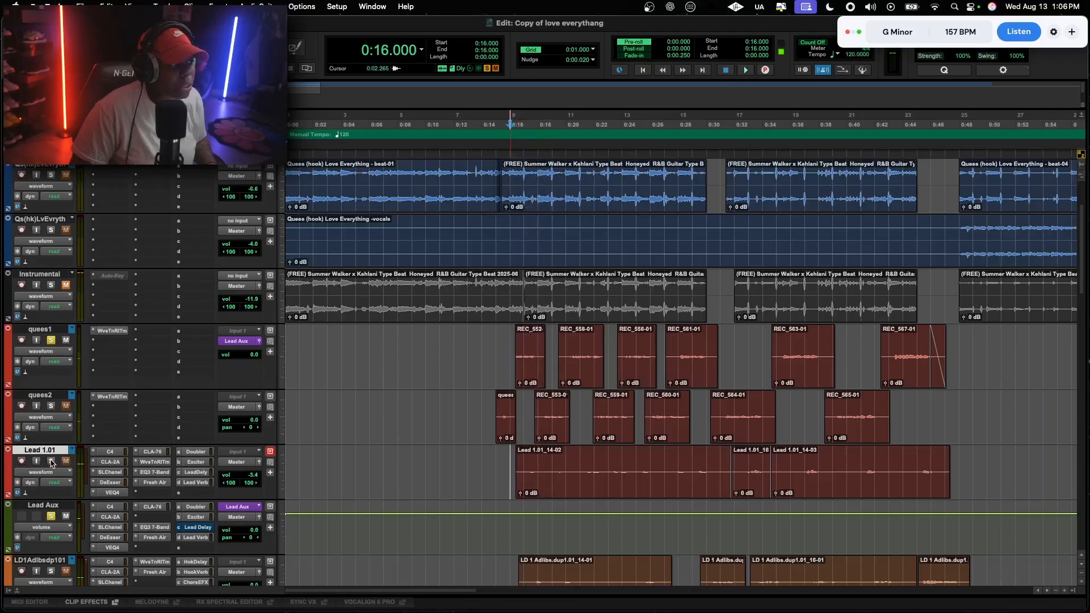
# Route the output of quees2 to the Lead Aux bus and audition it from 0:14
pyautogui.click(236, 409)
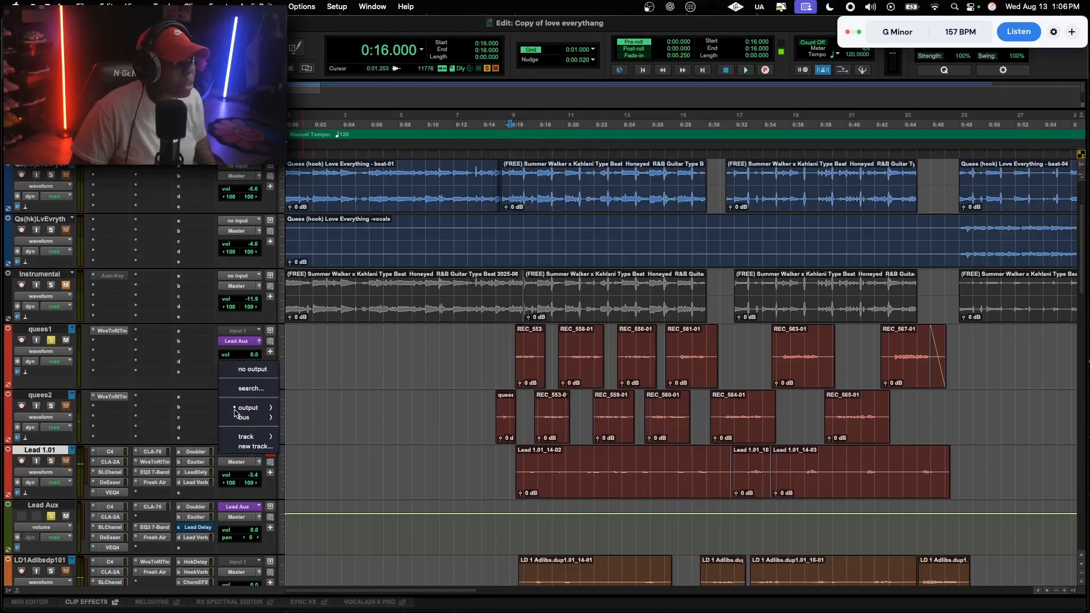
pyautogui.moveTo(262, 409)
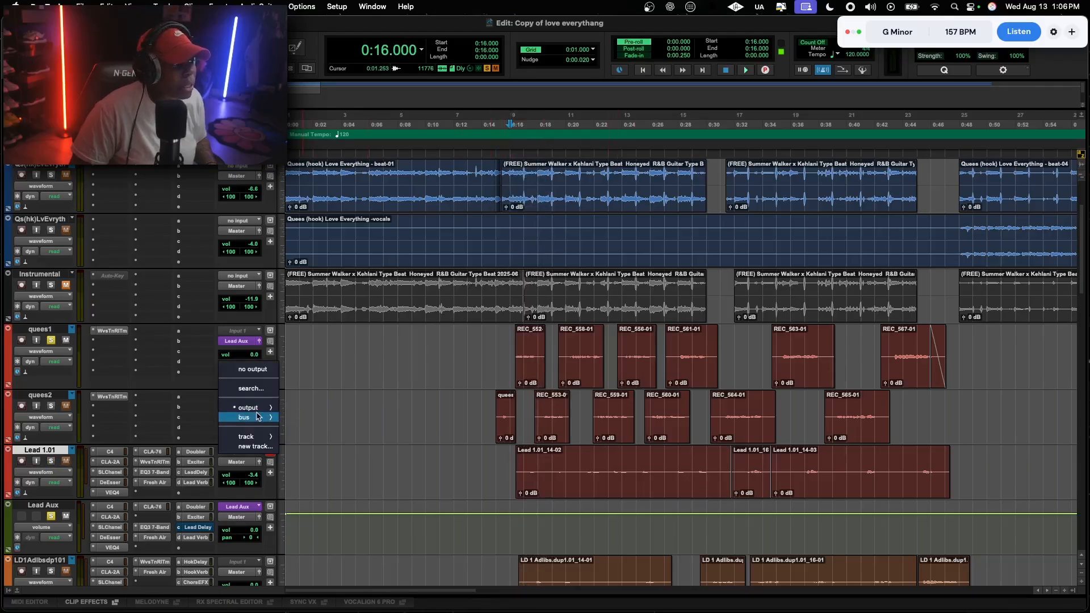
pyautogui.click(326, 590)
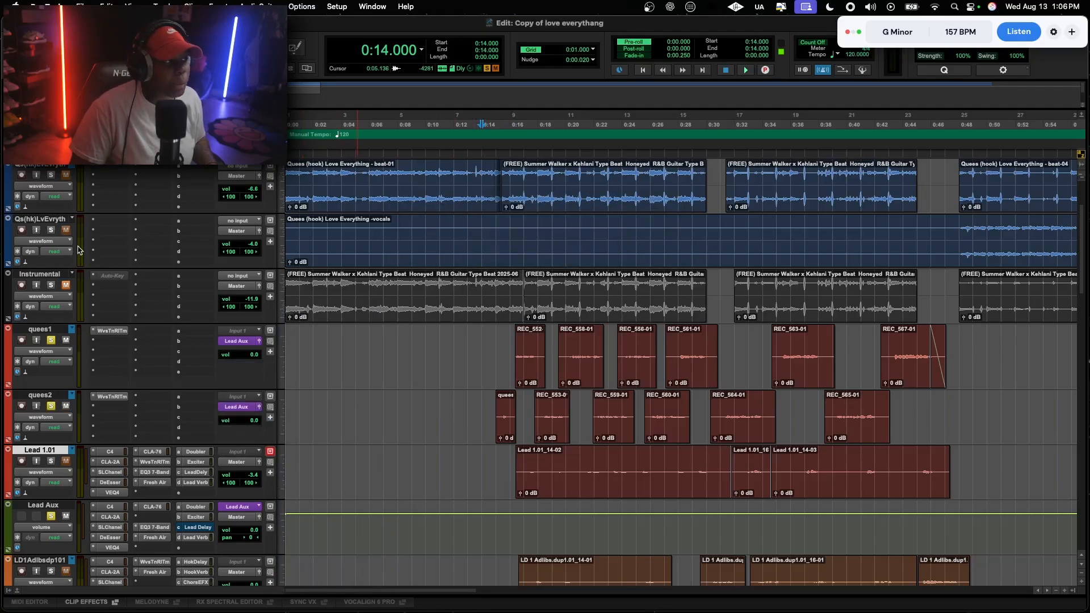
pyautogui.press('space')
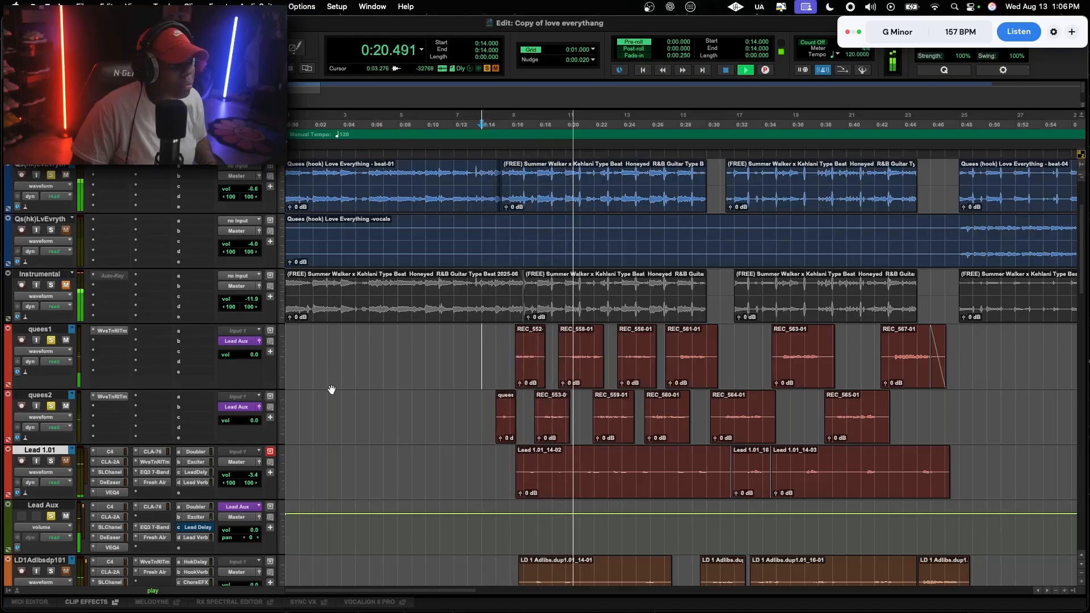
pyautogui.keyDown('super'); pyautogui.click(113, 454); pyautogui.keyUp('super')
pyautogui.keyDown('shift'); pyautogui.keyDown('super'); pyautogui.click(112, 455); pyautogui.keyUp('super'); pyautogui.keyUp('shift')
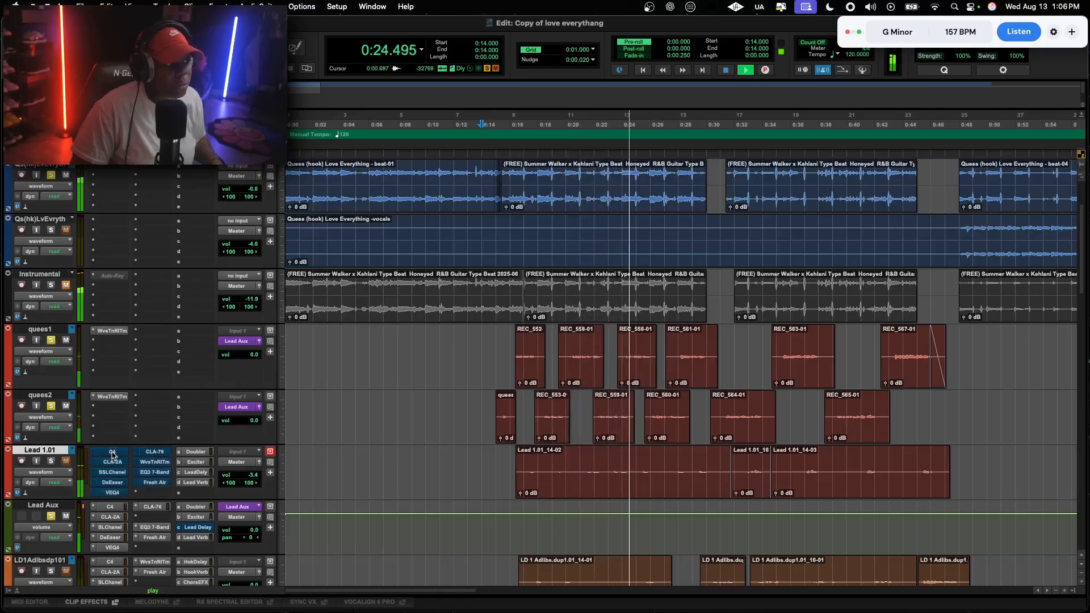
pyautogui.keyDown('shift'); pyautogui.keyDown('super'); pyautogui.click(197, 455); pyautogui.keyUp('super'); pyautogui.keyUp('shift')
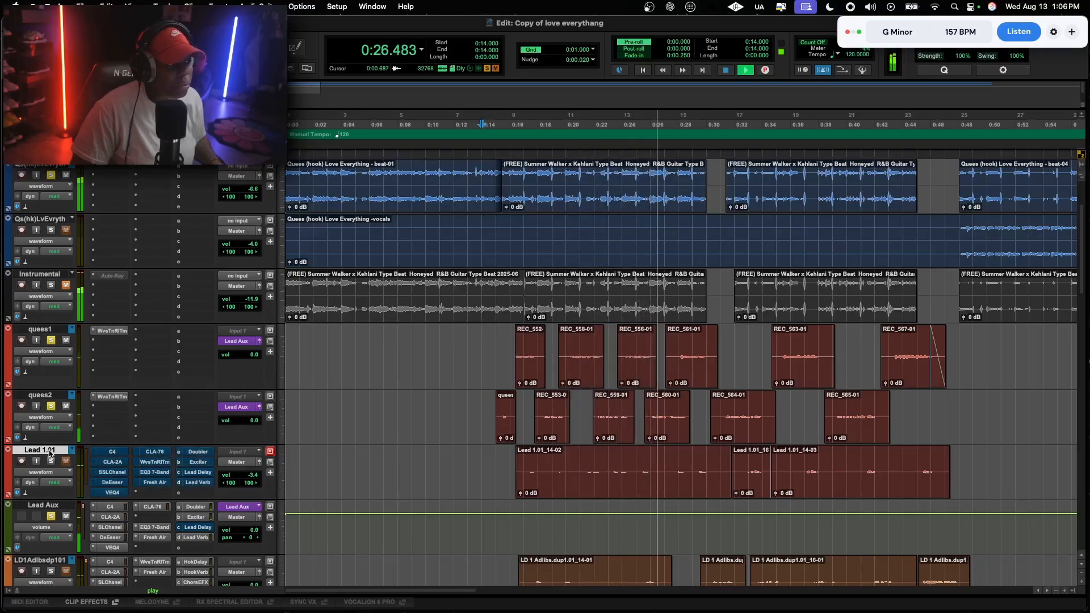
pyautogui.keyDown('shift'); pyautogui.keyDown('super'); pyautogui.click(108, 453); pyautogui.keyUp('super'); pyautogui.keyUp('shift')
pyautogui.keyDown('shift'); pyautogui.keyDown('super'); pyautogui.click(188, 453); pyautogui.keyUp('super'); pyautogui.keyUp('shift')
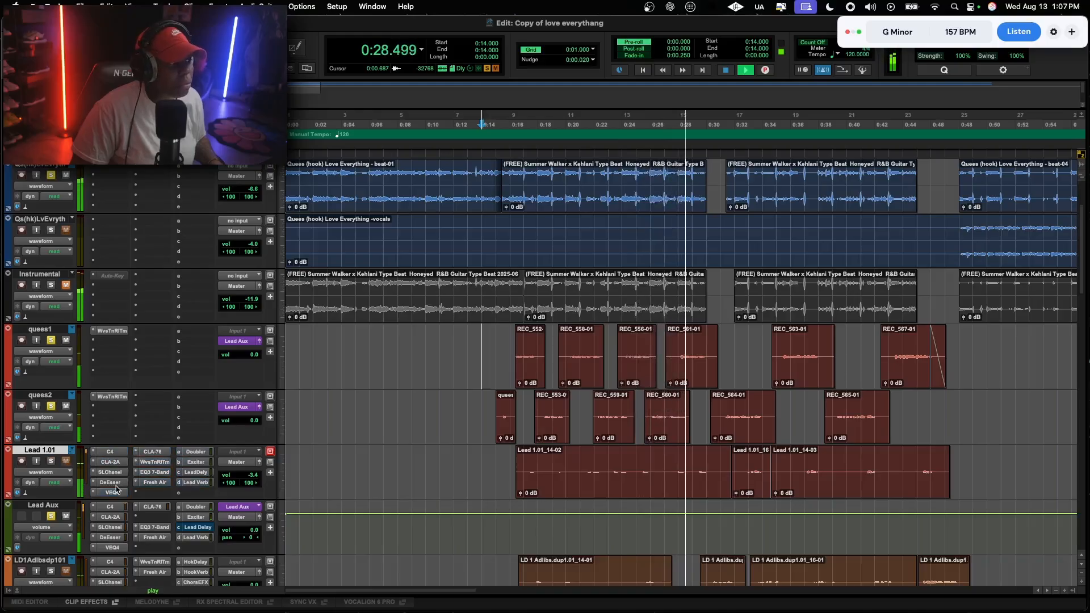
# Move Lead Aux directly above Lead 1.01 and compare playback from 0:14 with all Lead Aux inserts bypassed and active
pyautogui.moveTo(43, 505); pyautogui.dragTo(44, 452)
pyautogui.press('space')
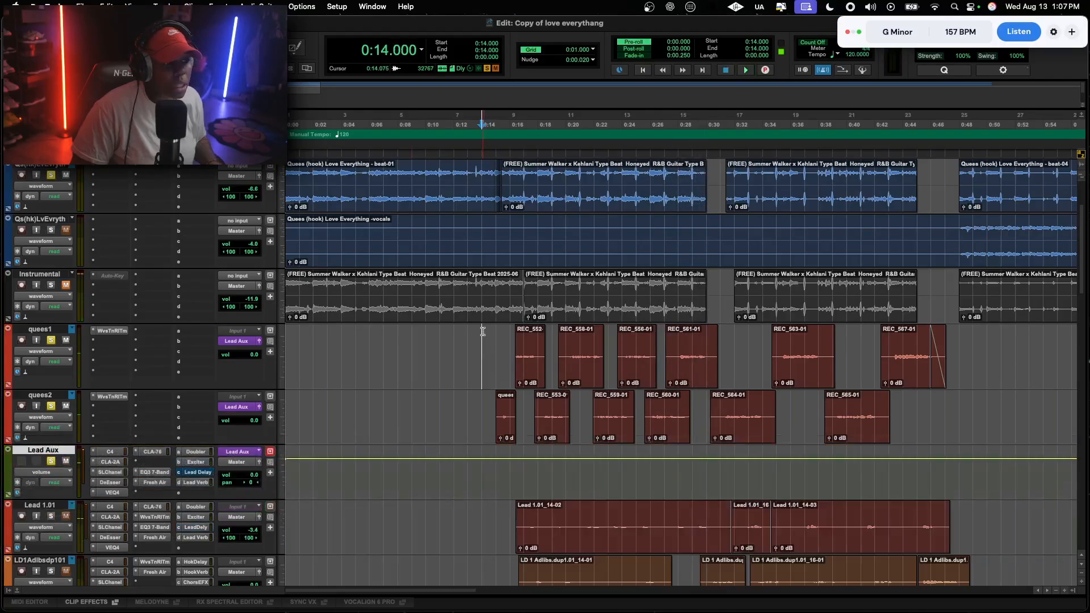
pyautogui.keyDown('shift'); pyautogui.keyDown('super'); pyautogui.click(112, 452); pyautogui.keyUp('super'); pyautogui.keyUp('shift')
pyautogui.press('space')
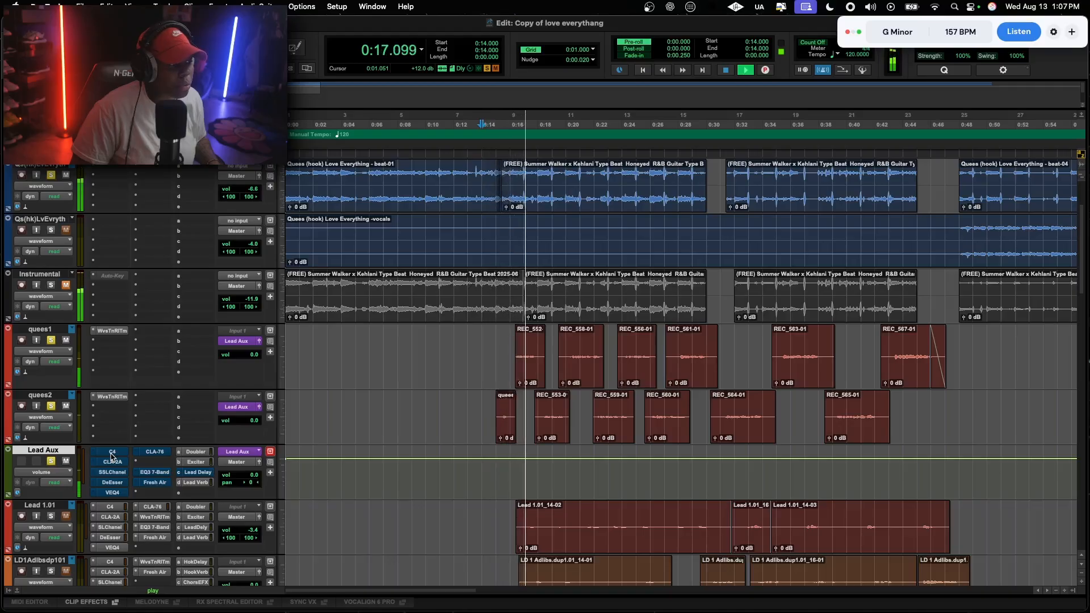
pyautogui.keyDown('shift'); pyautogui.keyDown('super'); pyautogui.click(112, 454); pyautogui.keyUp('super'); pyautogui.keyUp('shift')
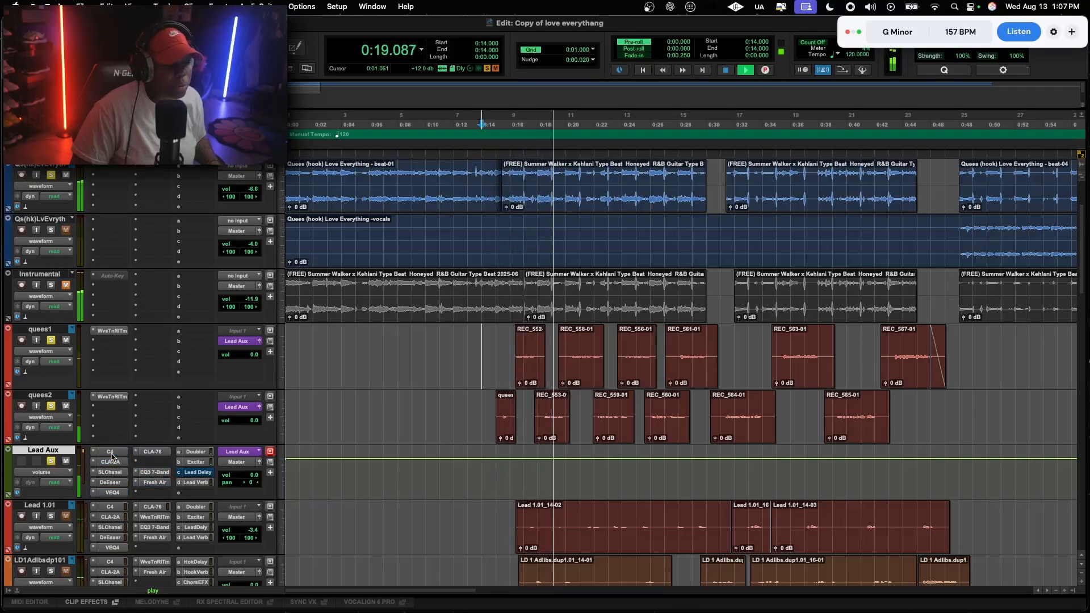
pyautogui.press('space')
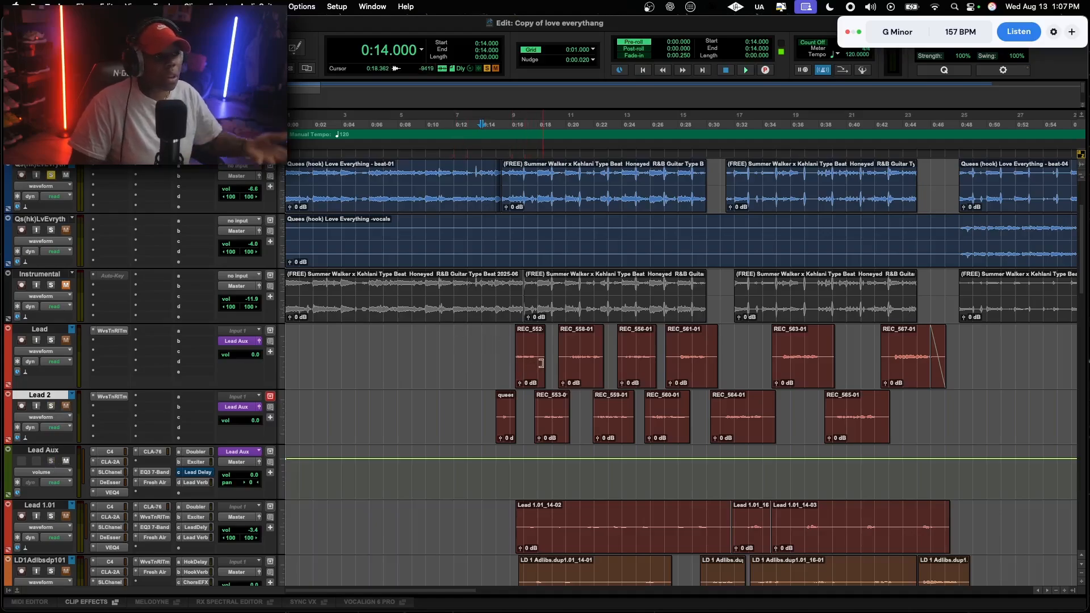
# Solo the Lead track and audition it from 0:16
pyautogui.click(51, 340)
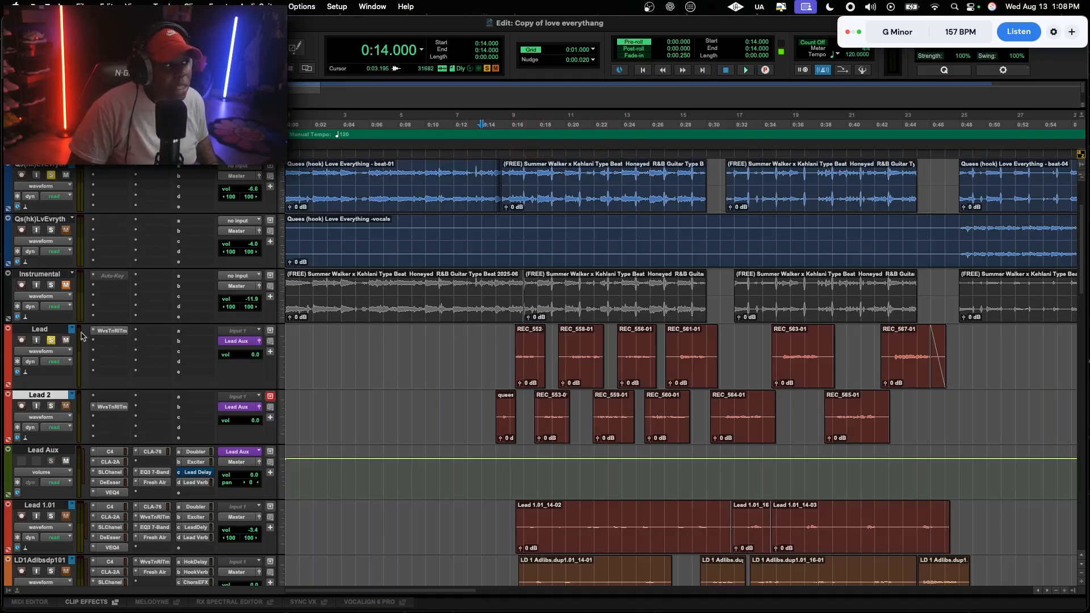
pyautogui.click(511, 347)
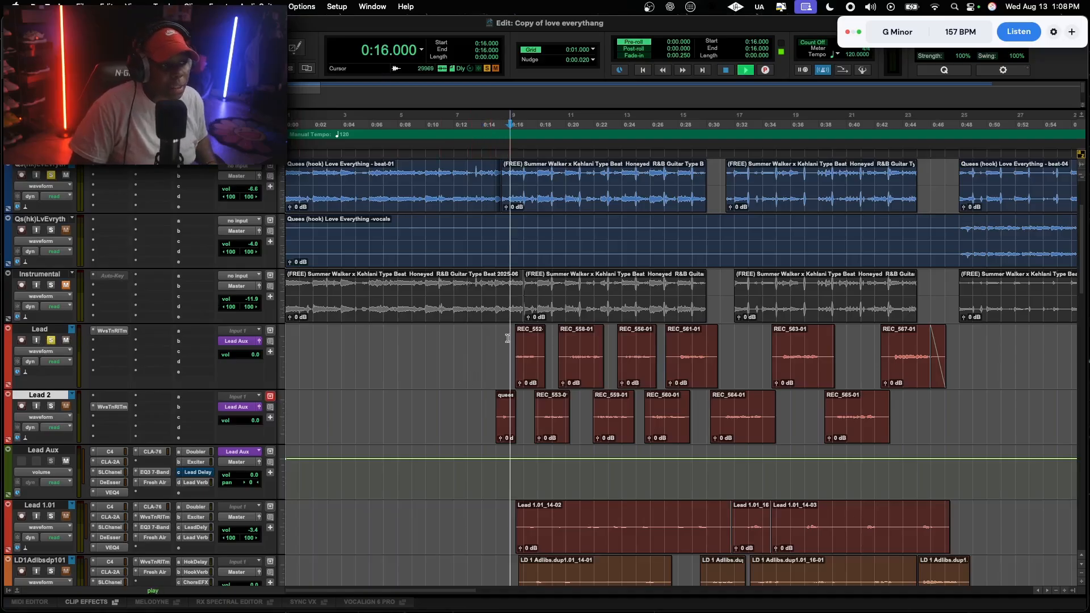
pyautogui.press('space')
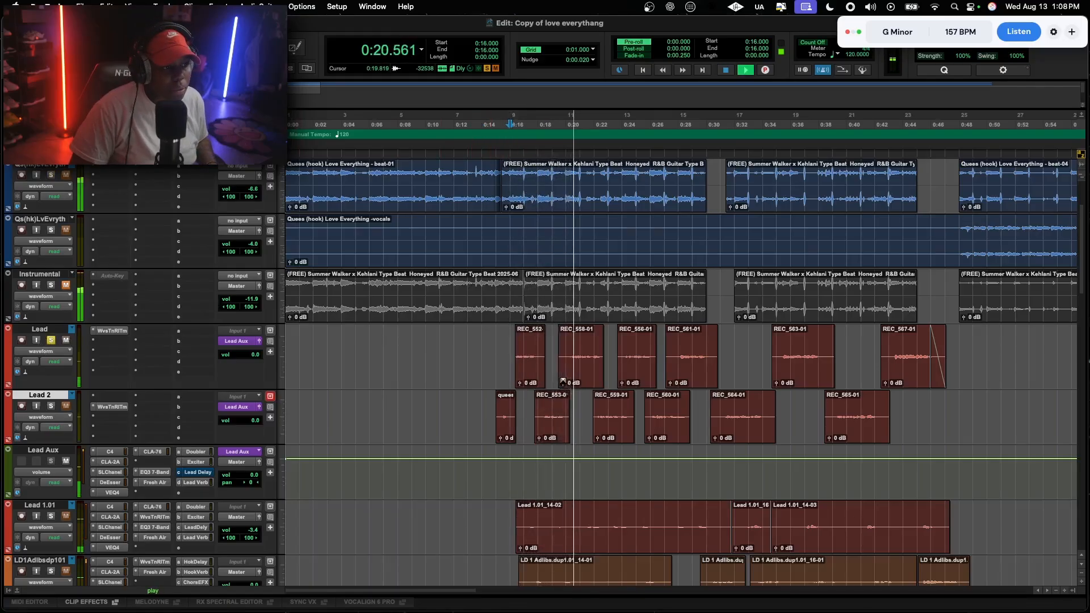
pyautogui.press('space')
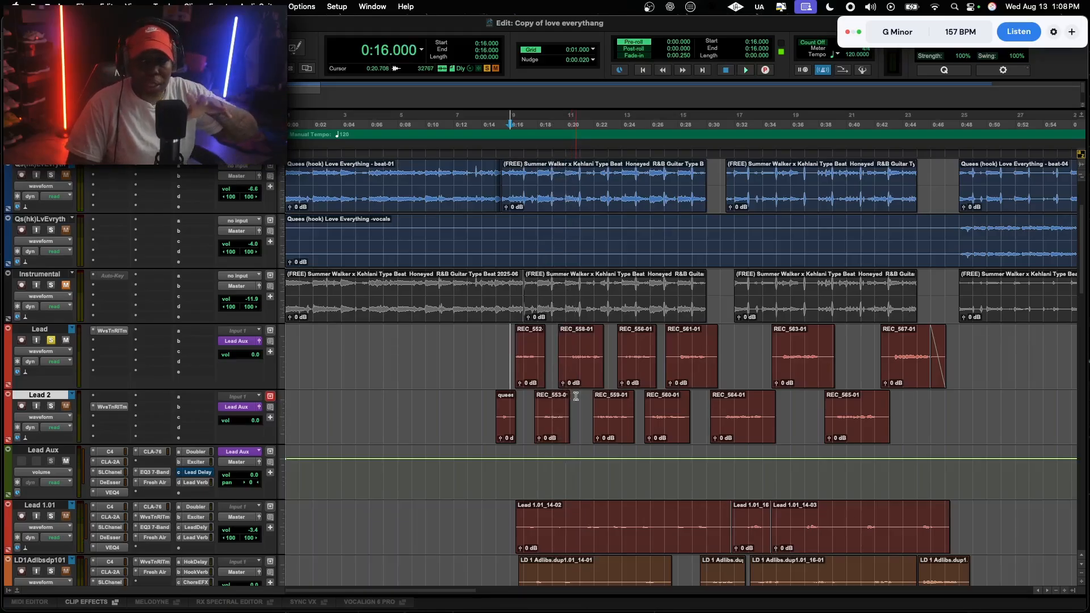
# Move WvsTnRlTm on Lead to the second insert slot and add the NS1 noise suppressor in the first
pyautogui.moveTo(99, 334); pyautogui.dragTo(100, 340)
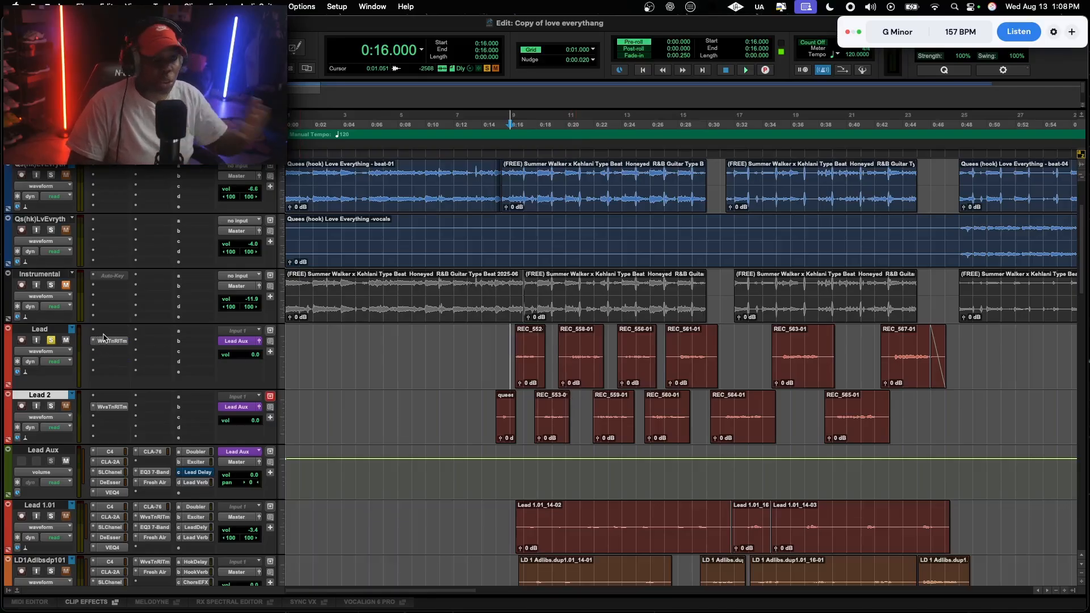
pyautogui.click(99, 334)
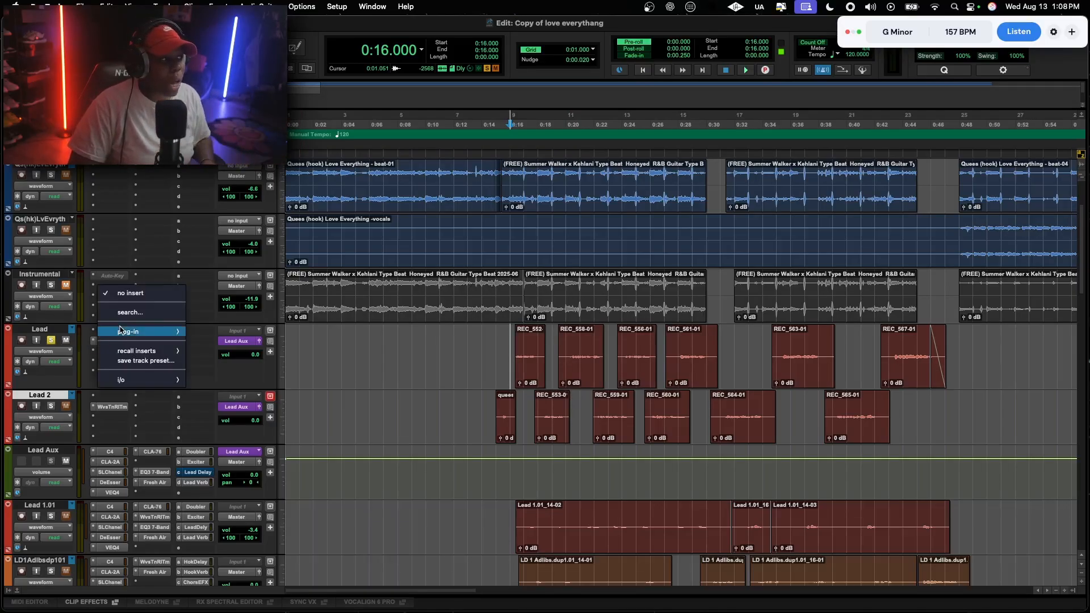
pyautogui.write('ns1')
pyautogui.press('Return')
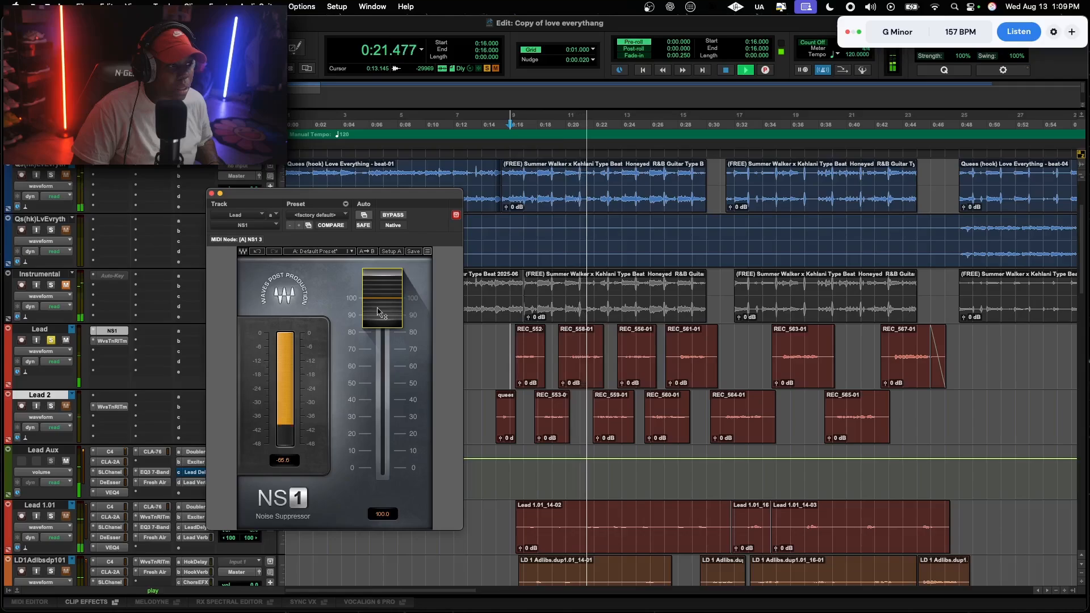
# Lower the NS1 fader on Lead to 6.5, audition it from 0:16, and close the plug-in window
pyautogui.press('space')
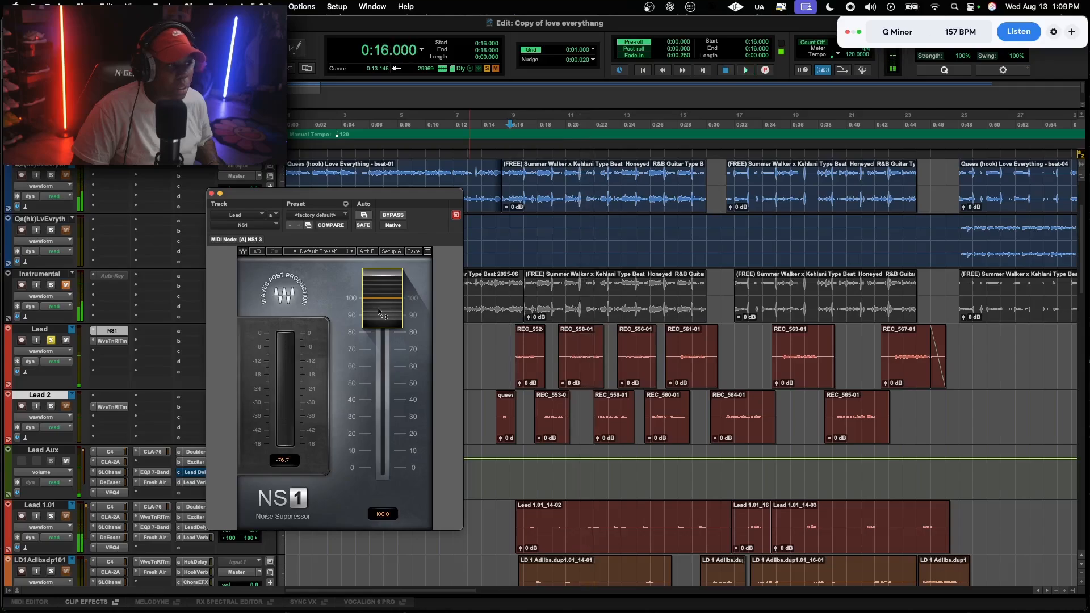
pyautogui.moveTo(380, 311); pyautogui.dragTo(383, 457)
pyautogui.press('space')
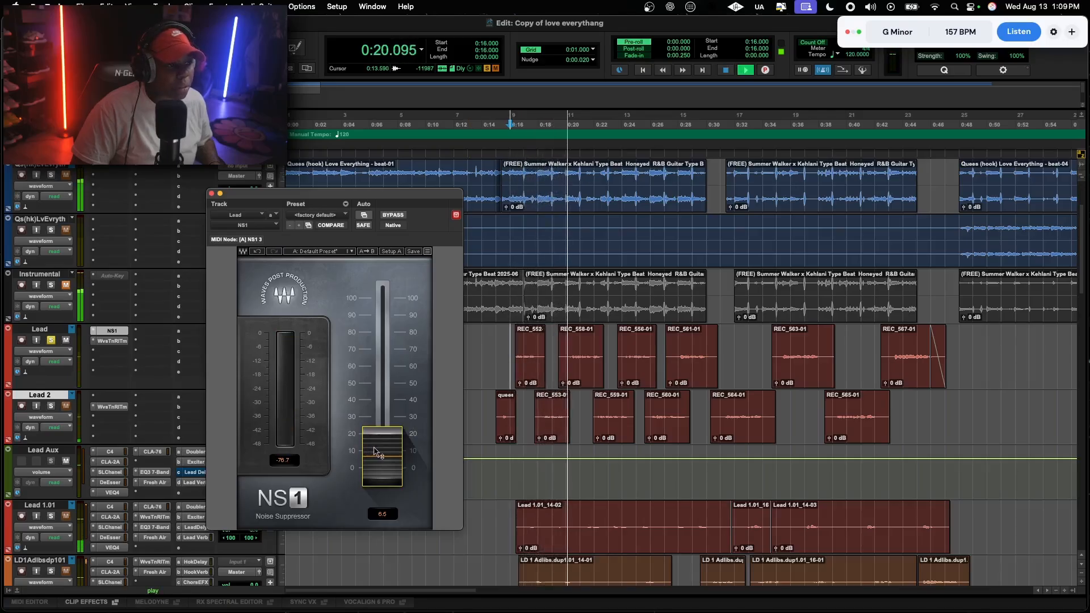
pyautogui.press('space')
pyautogui.click(111, 333)
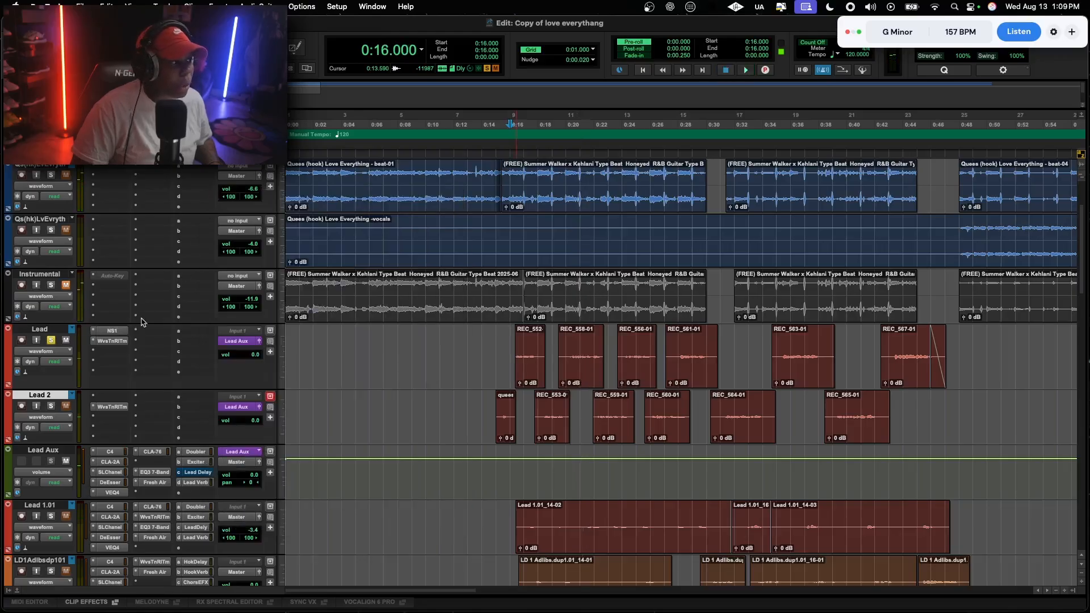
# Copy the NS1 insert from Lead to the first insert slot of Lead 2
pyautogui.moveTo(112, 334); pyautogui.dragTo(107, 398)
pyautogui.click(483, 337)
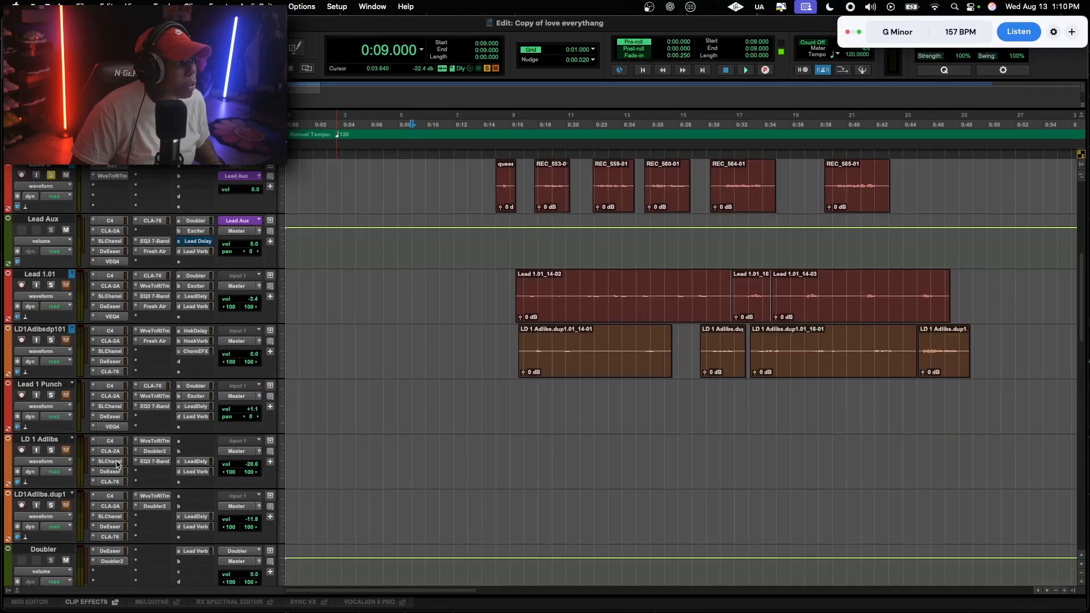
pyautogui.scroll(6, 93, 390)
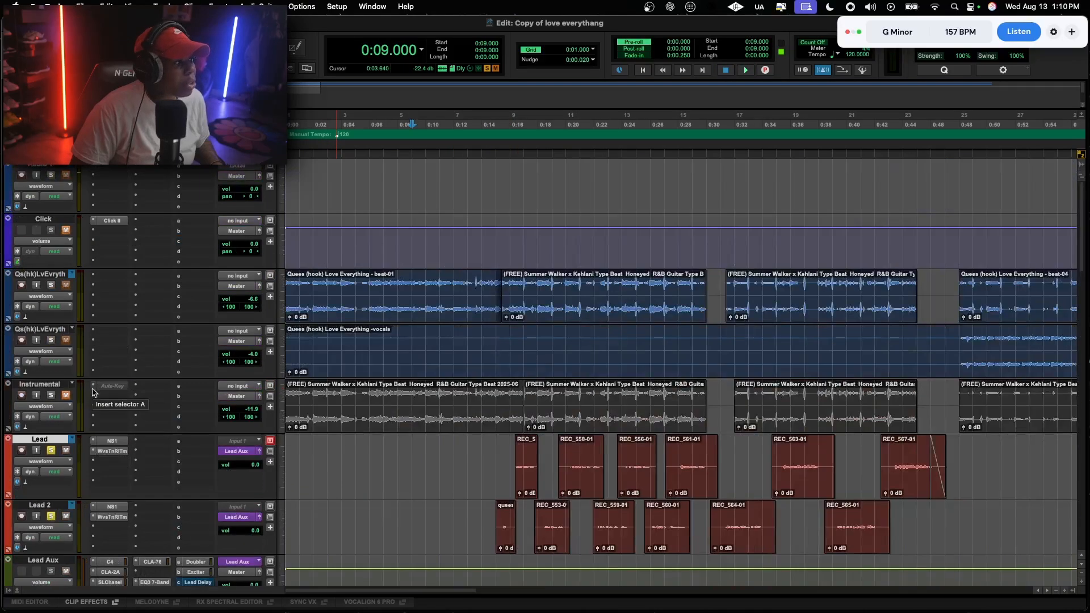
pyautogui.scroll(-4, 99, 411)
pyautogui.scroll(-3, 53, 463)
pyautogui.click(47, 440)
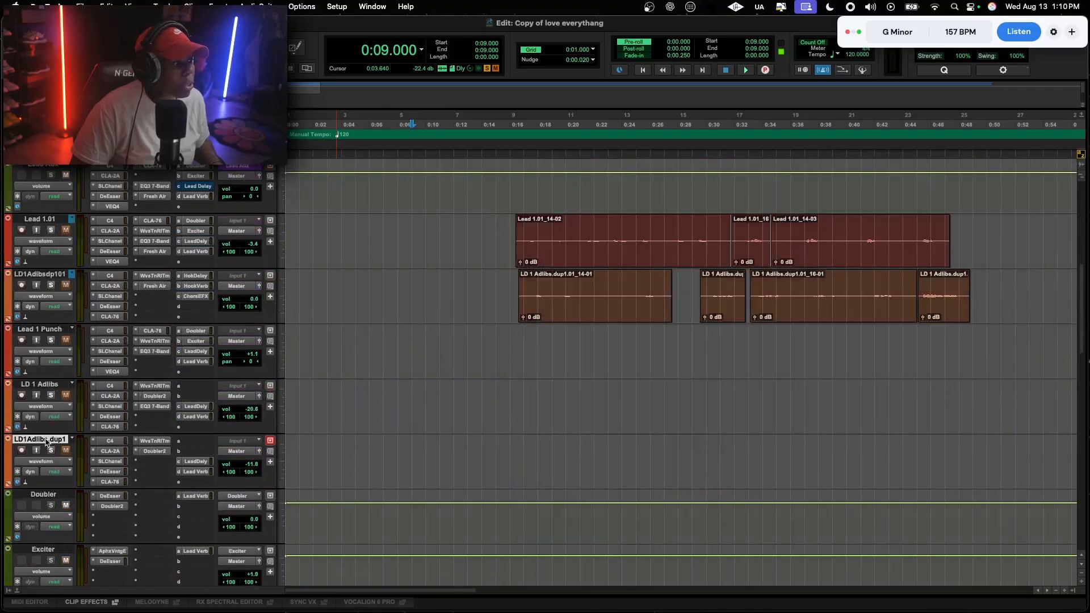
pyautogui.click(45, 387)
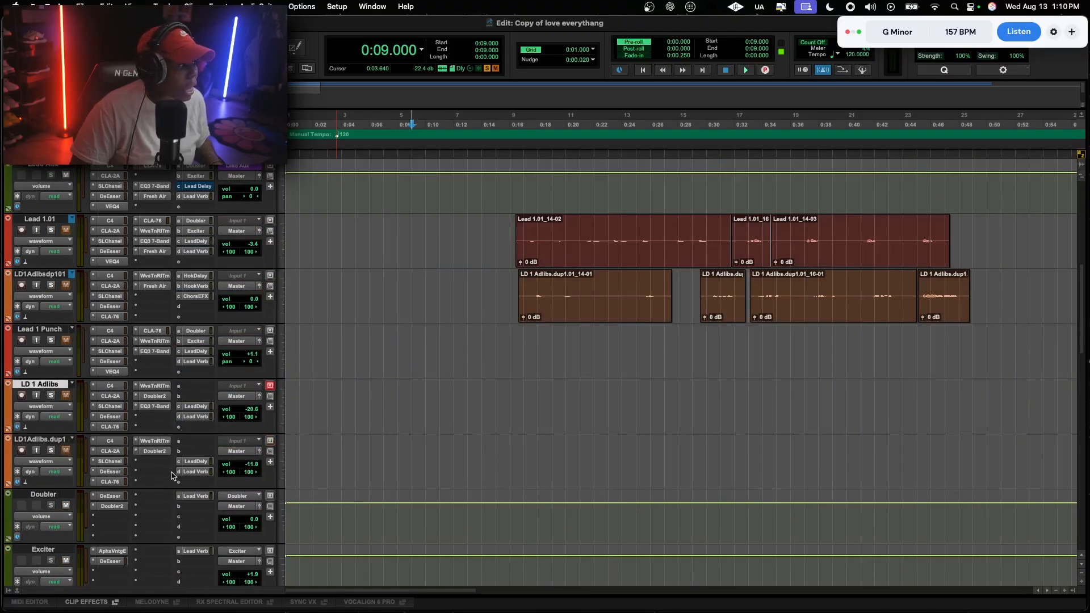
pyautogui.scroll(7, 173, 476)
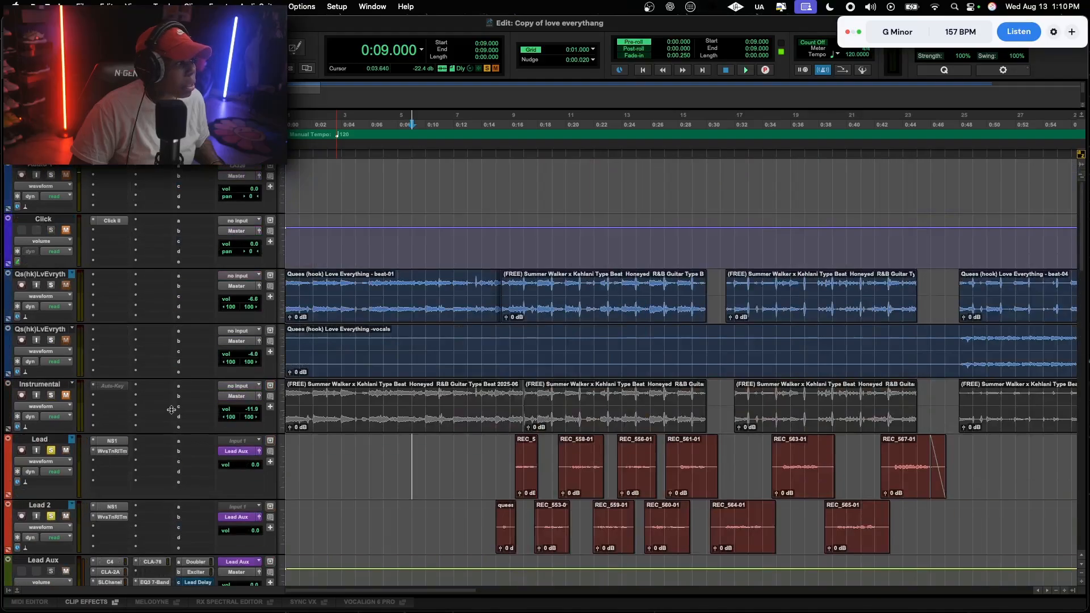
# Create a new mono bus path named Adlibs Aux in the I/O Setup
pyautogui.click(337, 6)
pyautogui.click(334, 79)
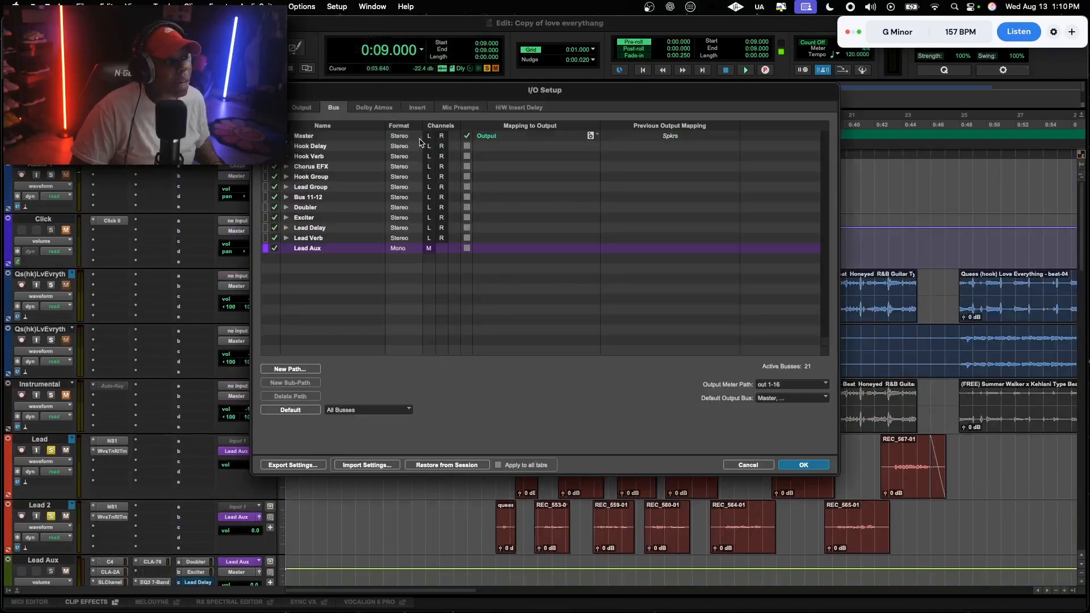
pyautogui.click(307, 370)
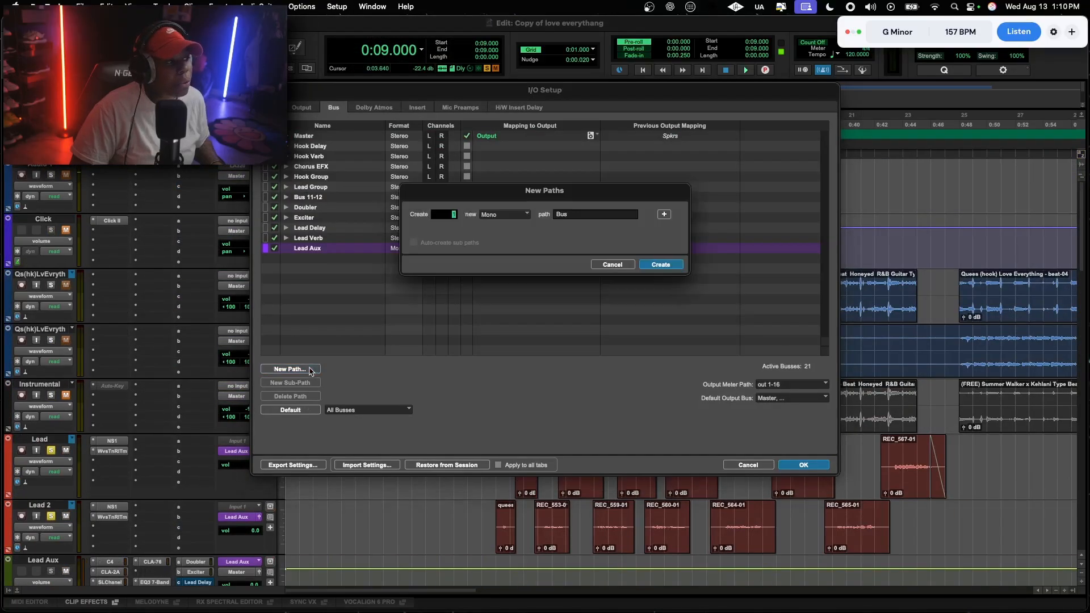
pyautogui.doubleClick(574, 216)
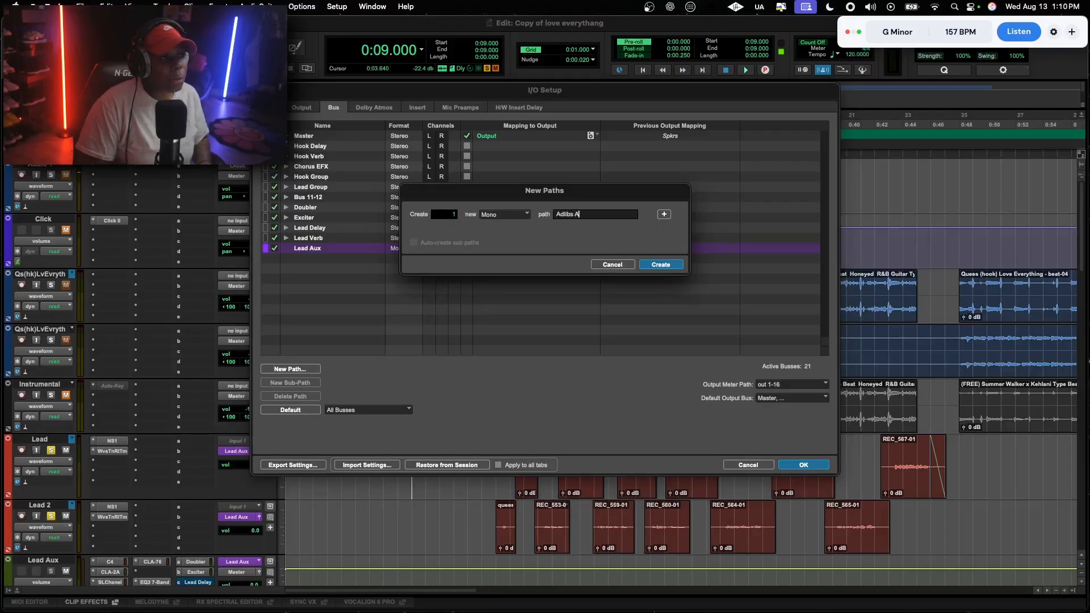
pyautogui.press('Return')
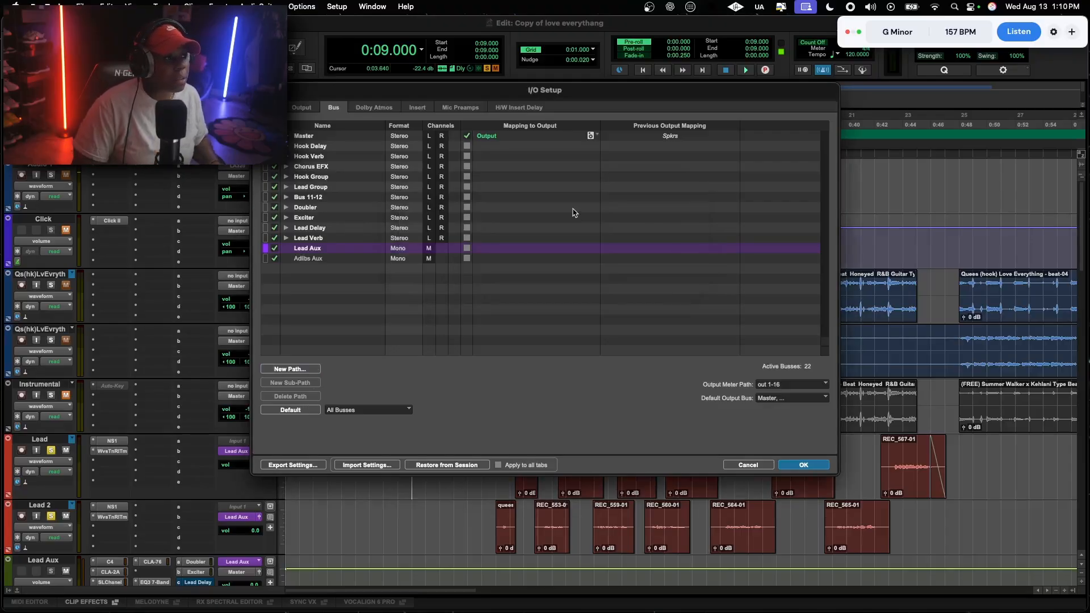
# Color the Adlibs Aux bus path green and confirm the I/O Setup
pyautogui.click(265, 259)
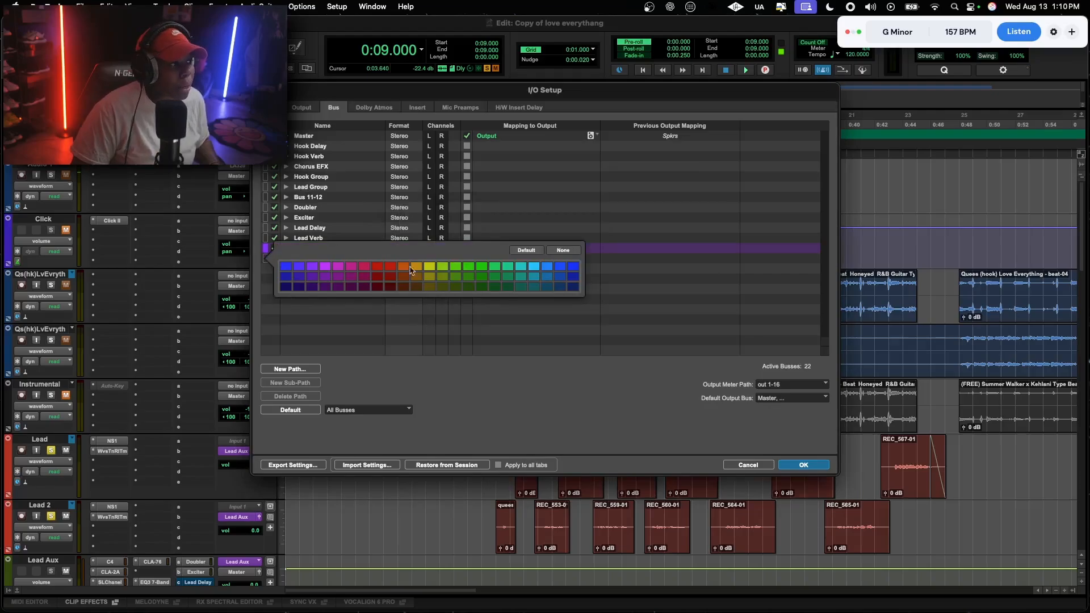
pyautogui.click(818, 468)
pyautogui.click(818, 468)
# Create one mono Aux Input track named Adlibs Aux
pyautogui.click(162, 6)
pyautogui.click(170, 24)
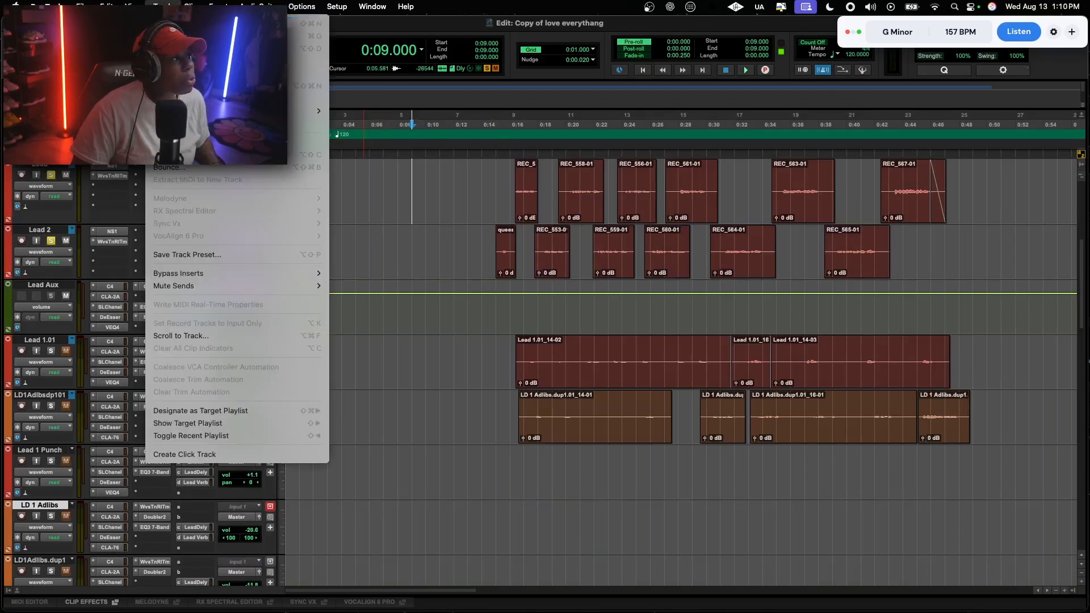
pyautogui.click(471, 222)
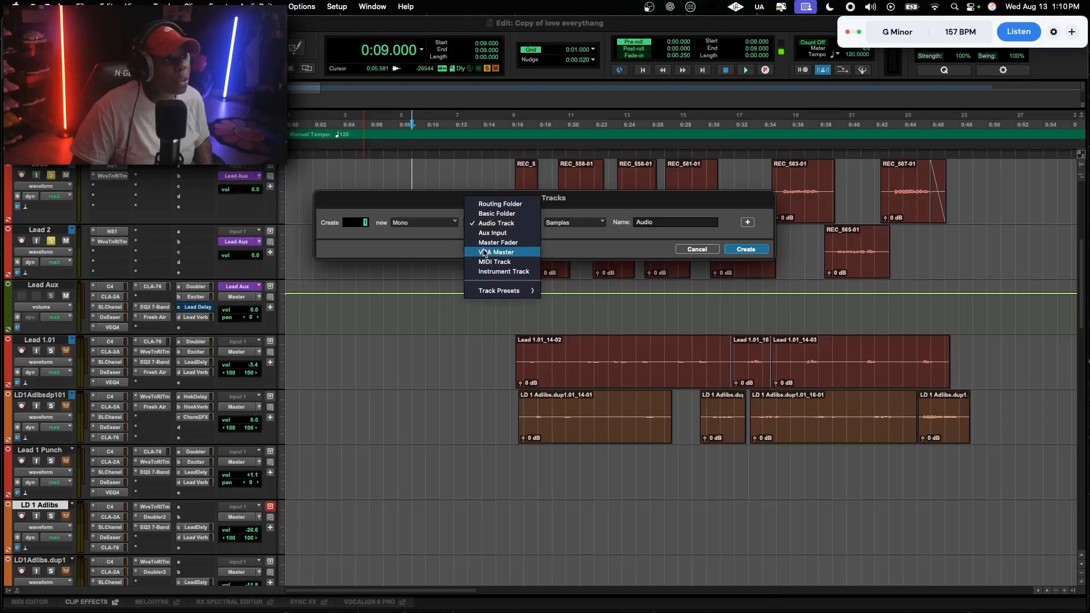
pyautogui.click(488, 233)
pyautogui.doubleClick(678, 221)
pyautogui.write('AL')
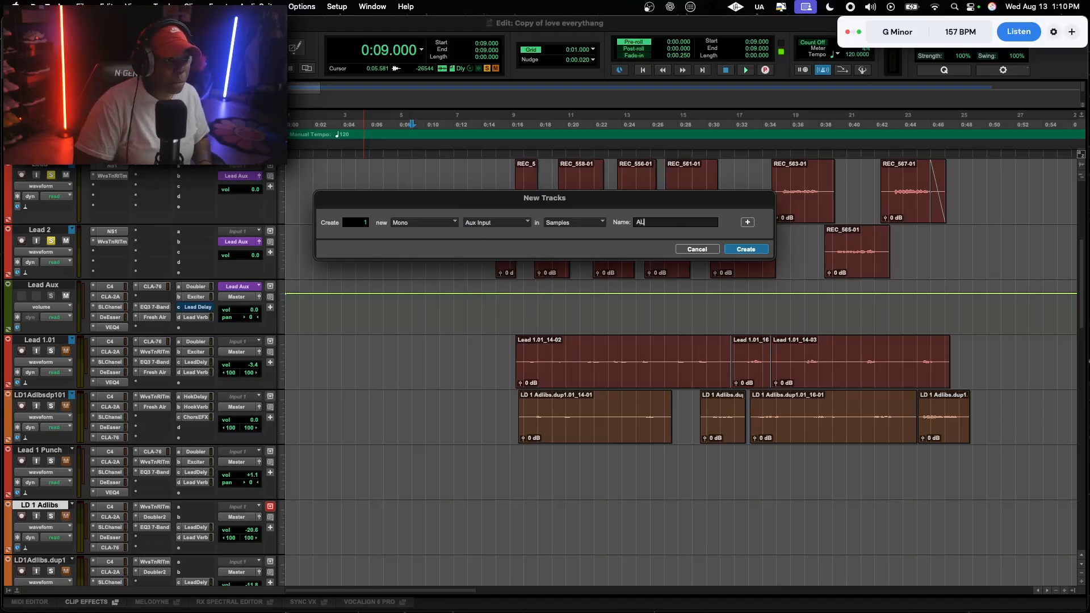
pyautogui.press('BackSpace')
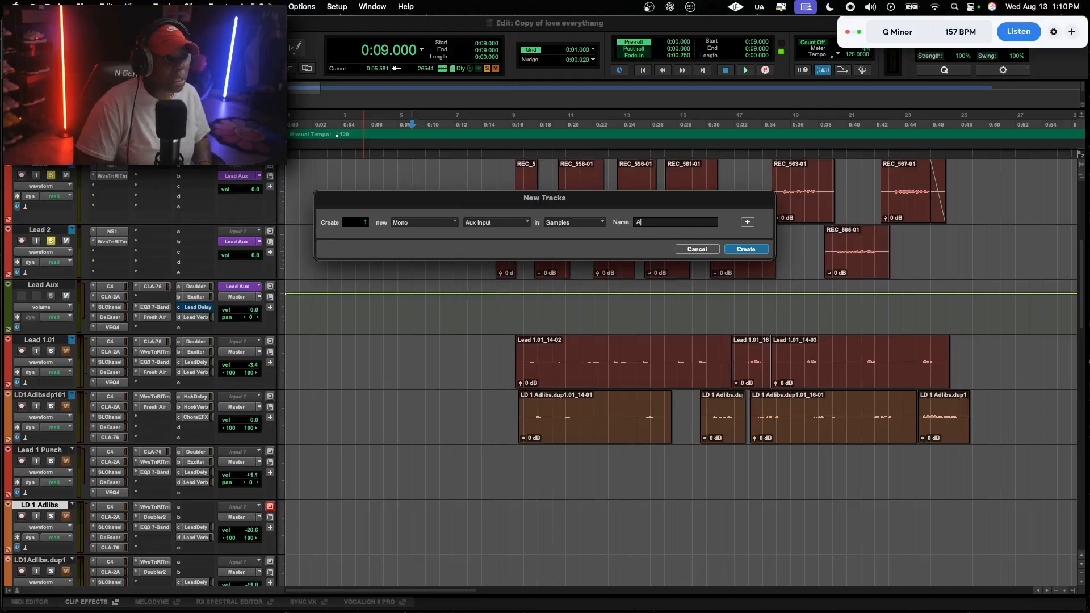
pyautogui.write('dliubs Au')
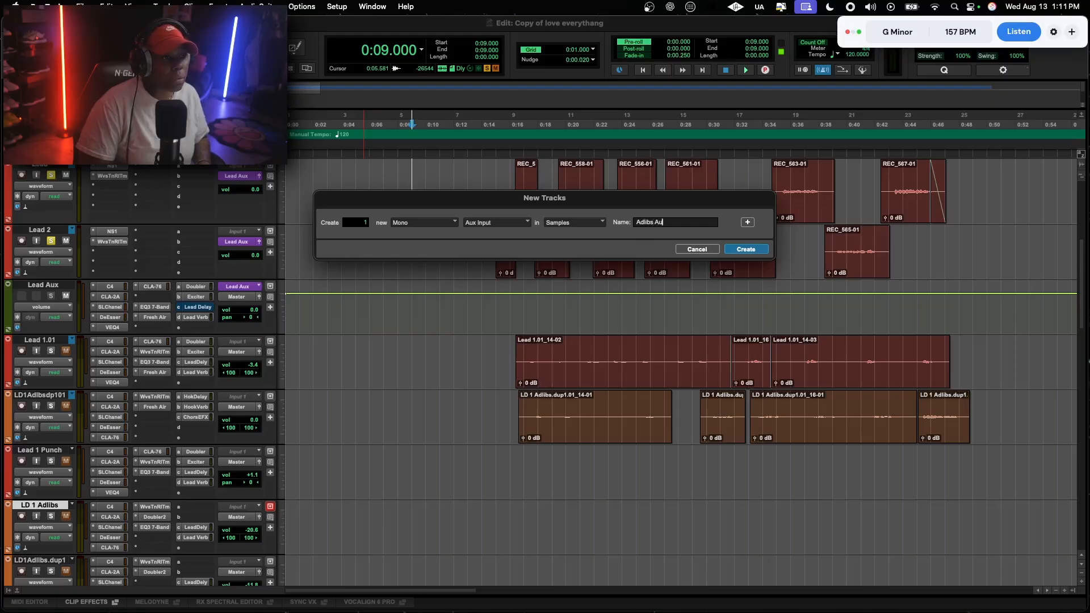
pyautogui.write('x')
pyautogui.press('Return')
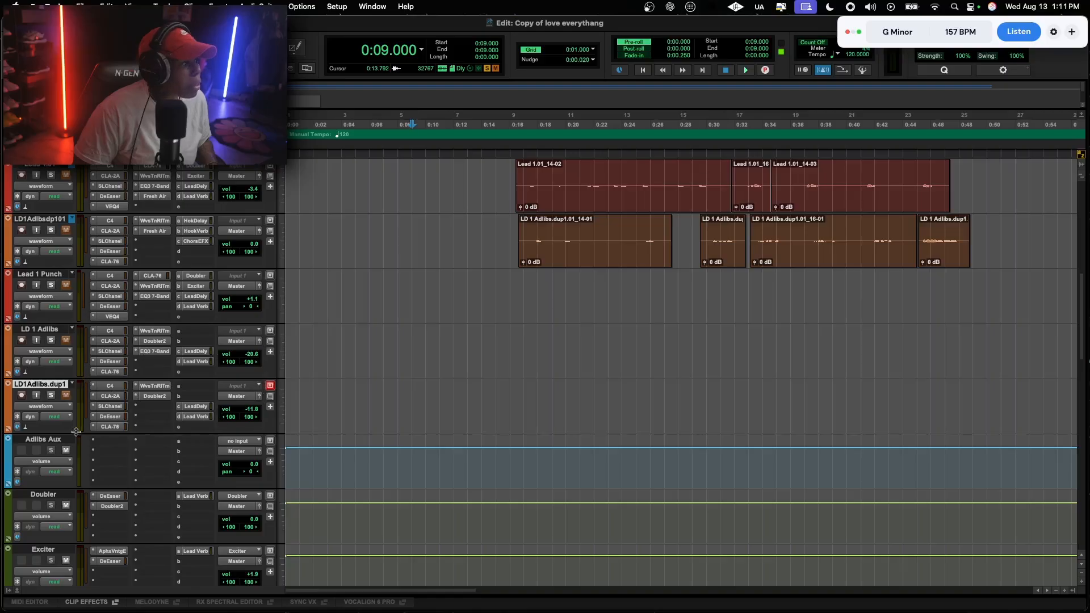
# Move the C4, CLA-2A, SLChannel, DeEsser and CLA-76 inserts from LD1Adlibs.dup1 to the matching slots on Adlibs Aux
pyautogui.moveTo(76, 432); pyautogui.dragTo(78, 442)
pyautogui.moveTo(110, 388); pyautogui.dragTo(110, 454)
pyautogui.moveTo(110, 454); pyautogui.dragTo(110, 462)
pyautogui.moveTo(111, 418); pyautogui.dragTo(112, 482)
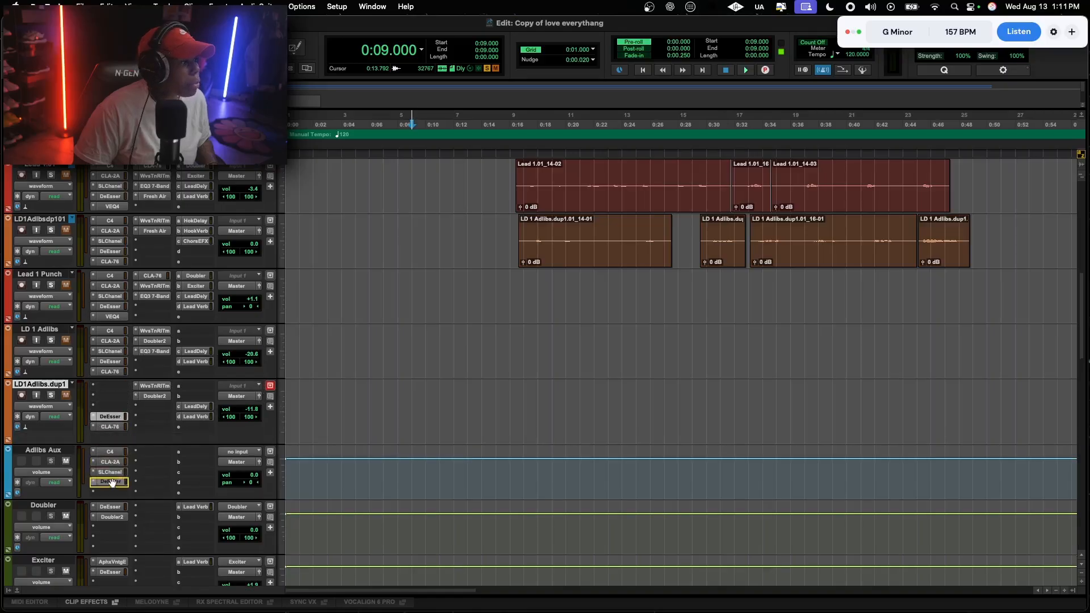
pyautogui.moveTo(110, 427); pyautogui.dragTo(111, 492)
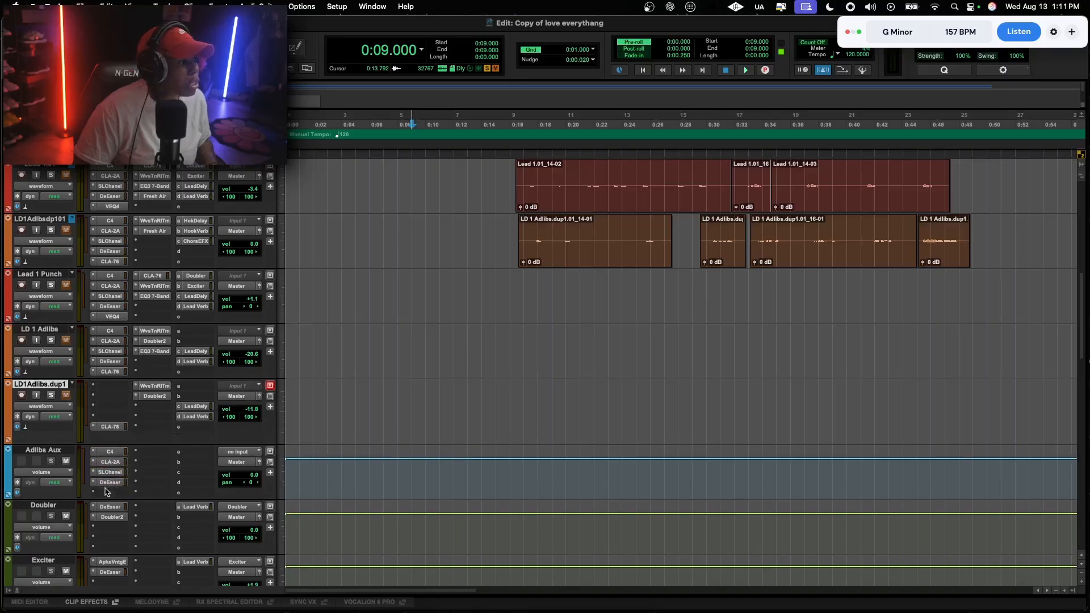
# Remove the WvsTnRlTm insert from LD1Adlibs.dup1 and move its Doubler2 insert and lead delay and verb sends to Adlibs Aux
pyautogui.moveTo(155, 386); pyautogui.dragTo(153, 452)
pyautogui.click(136, 386)
pyautogui.click(165, 348)
pyautogui.moveTo(196, 407); pyautogui.dragTo(198, 462)
# Set the input of the Adlibs Aux track to the mono Adlibs Aux bus
pyautogui.click(239, 451)
pyautogui.moveTo(250, 462)
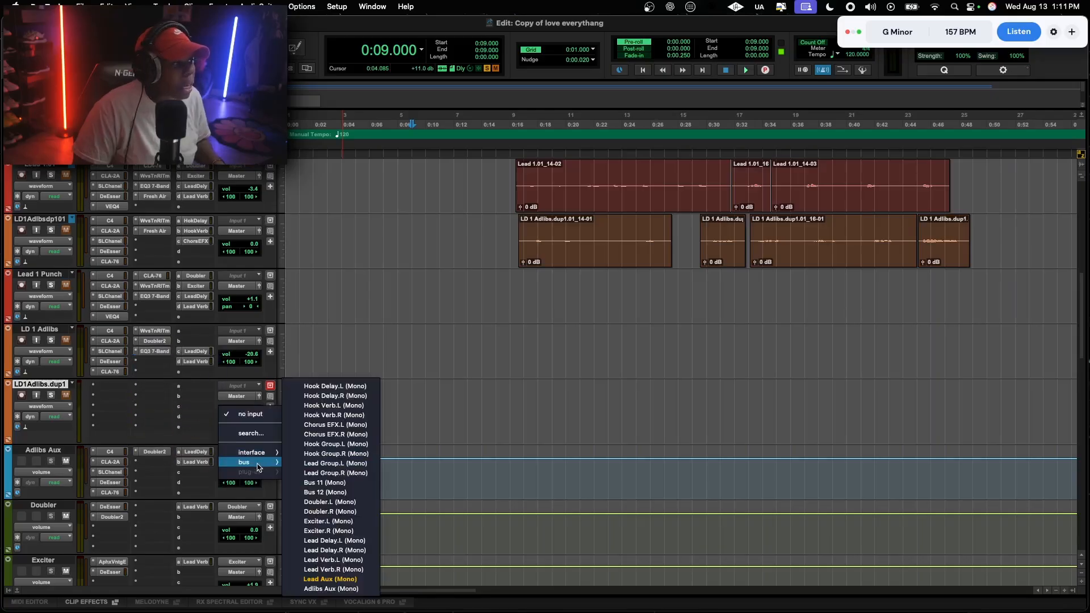
pyautogui.click(333, 589)
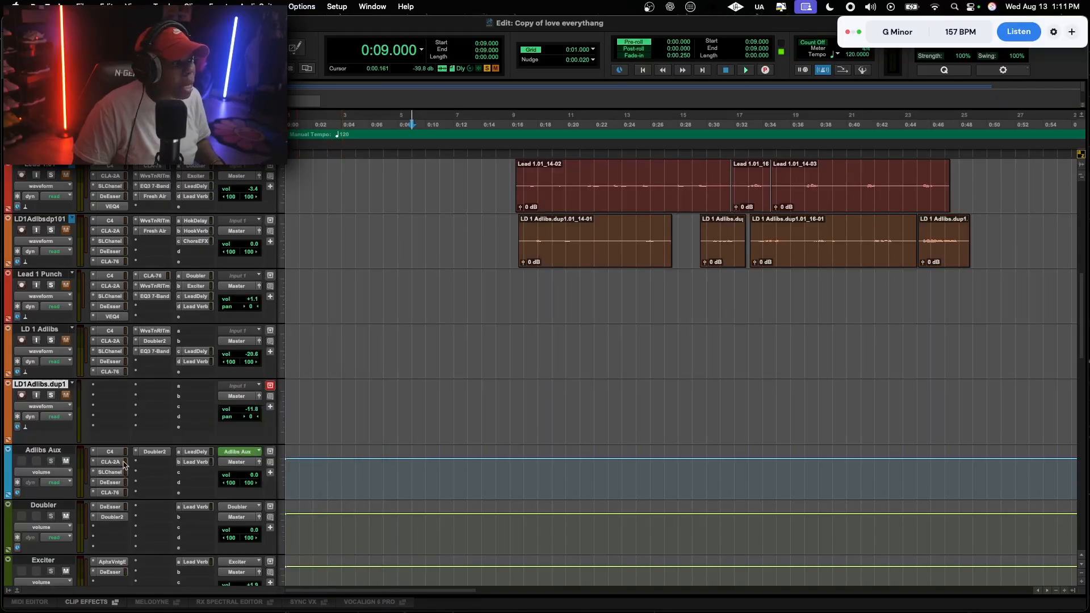
# Delete the LD 1 Adlibs and LD1Adlibs.dup1 tracks together
pyautogui.click(44, 332)
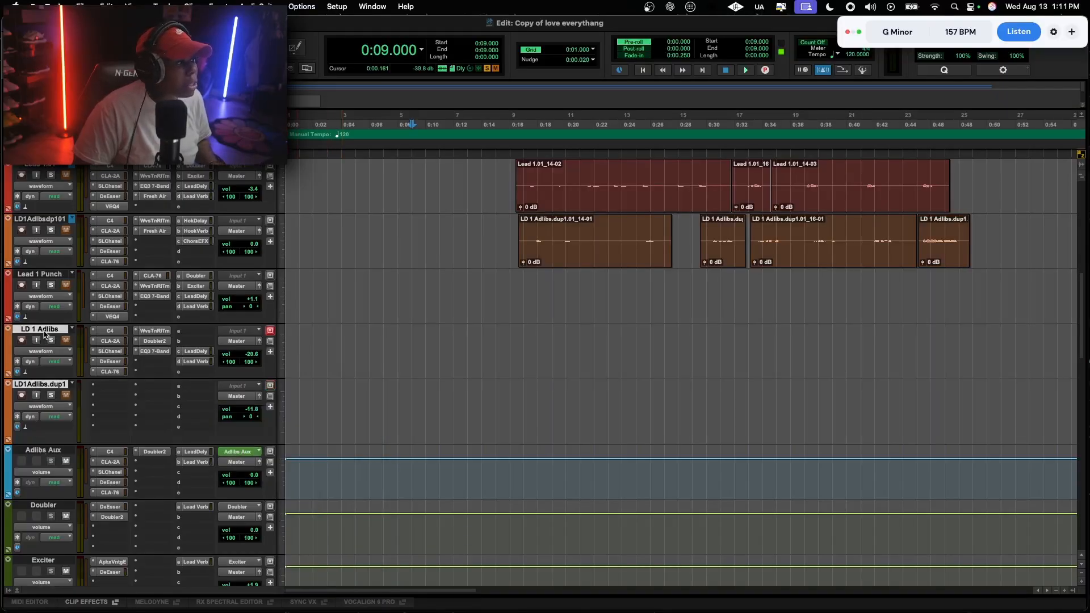
pyautogui.rightClick(44, 334)
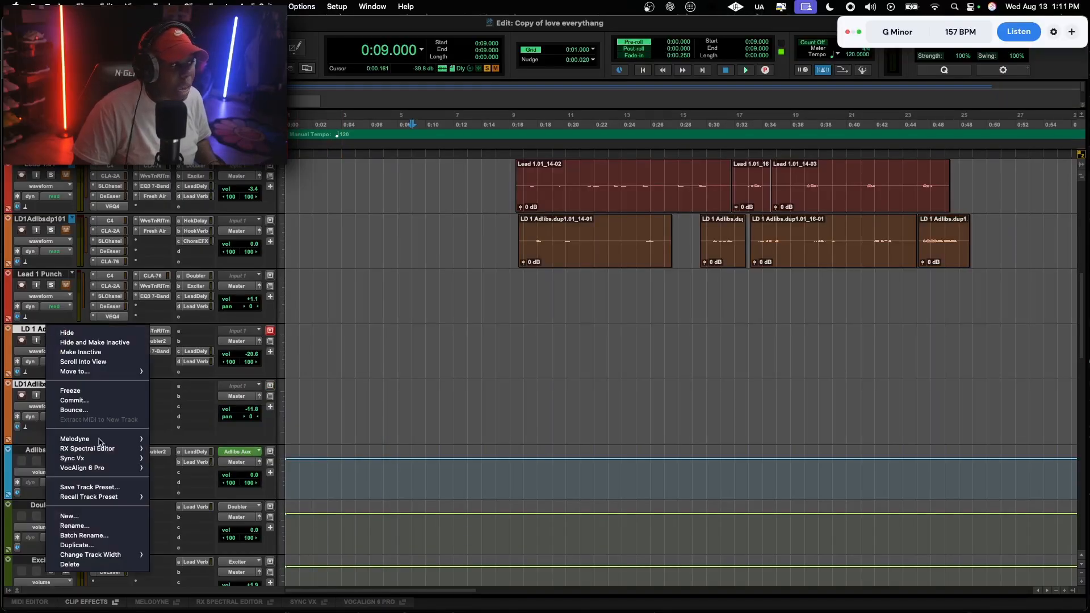
pyautogui.click(87, 565)
pyautogui.click(45, 330)
pyautogui.scroll(3, 550, 382)
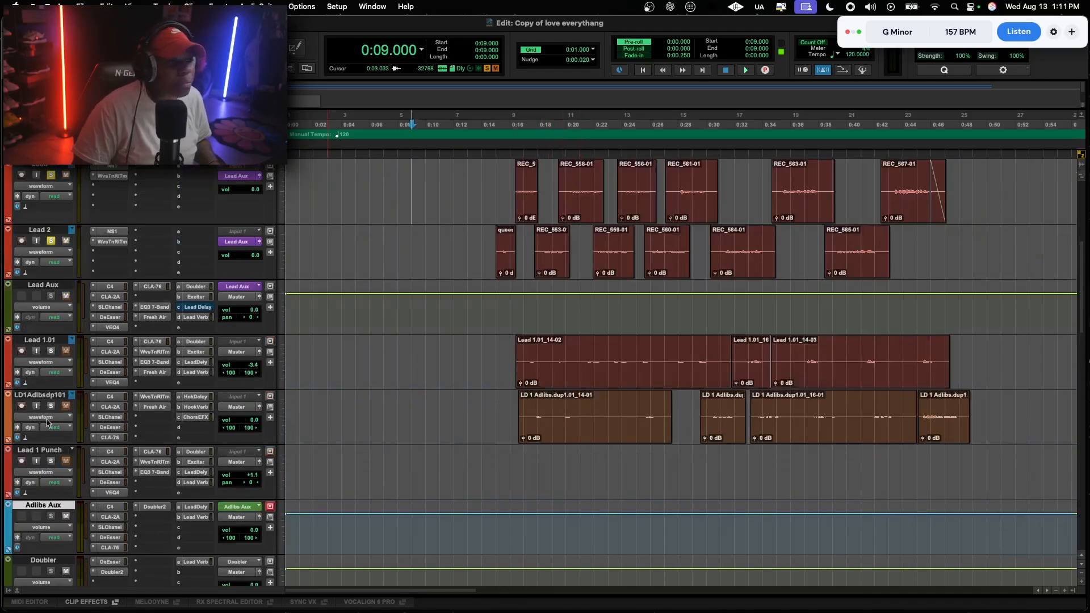
# Try moving the Fresh Air insert from LD1Adlibsdp101 to Adlibs Aux and return it to its original slot
pyautogui.click(61, 398)
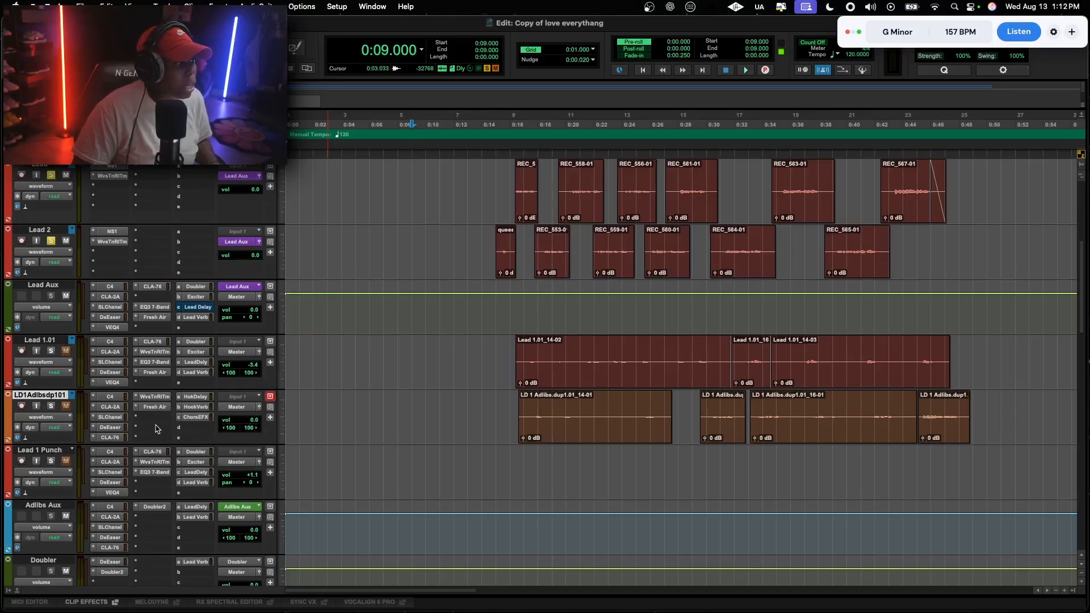
pyautogui.moveTo(154, 407); pyautogui.dragTo(154, 516)
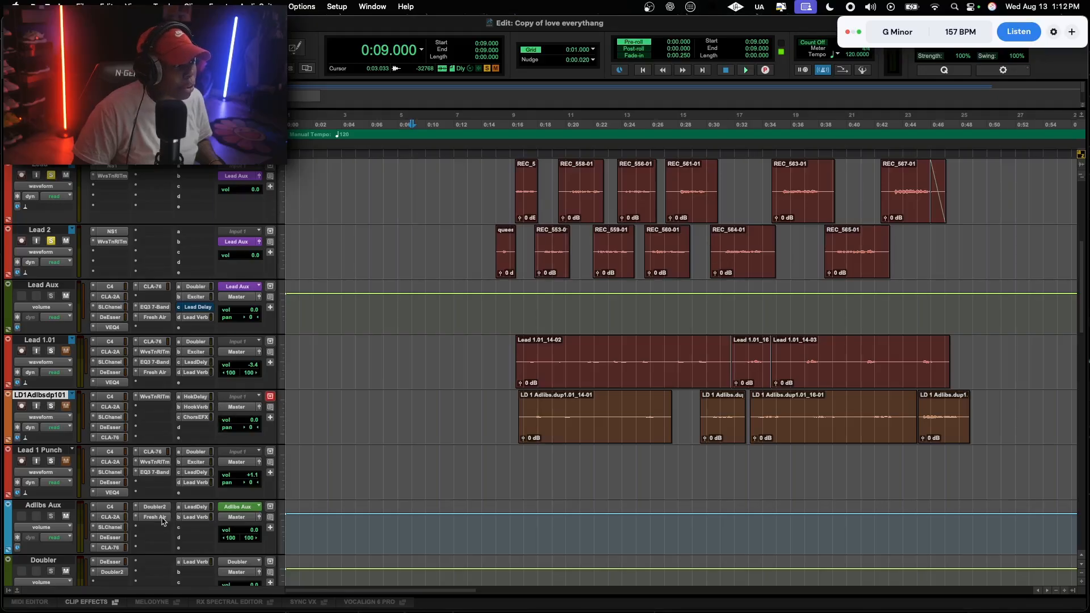
pyautogui.moveTo(163, 520); pyautogui.dragTo(159, 407)
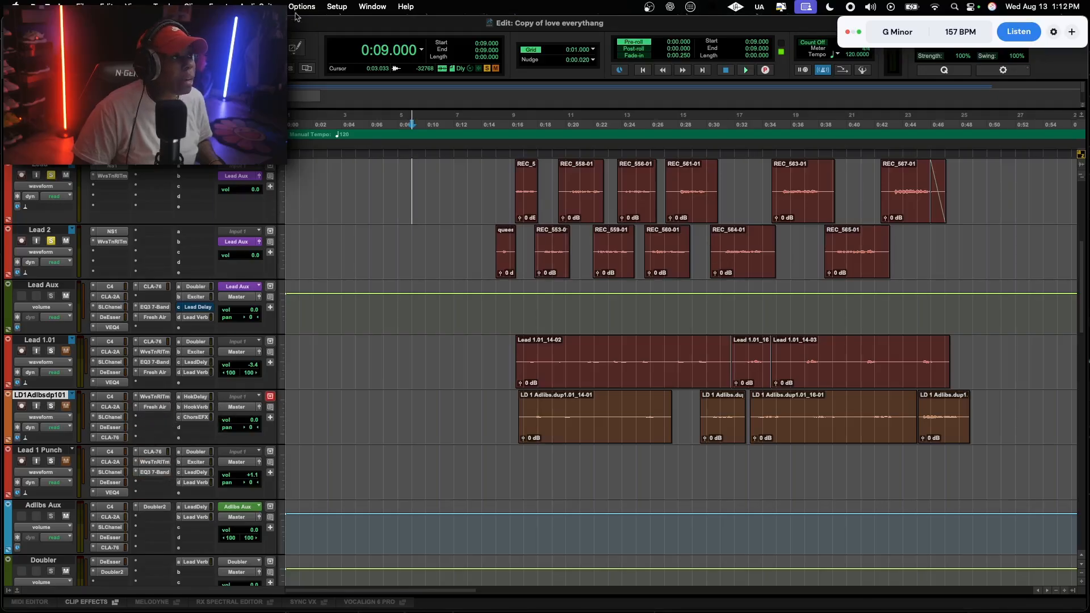
# Create a new mono bus path named Adlibs Aux v2 in the I/O Setup and color it yellow
pyautogui.click(337, 7)
pyautogui.click(347, 81)
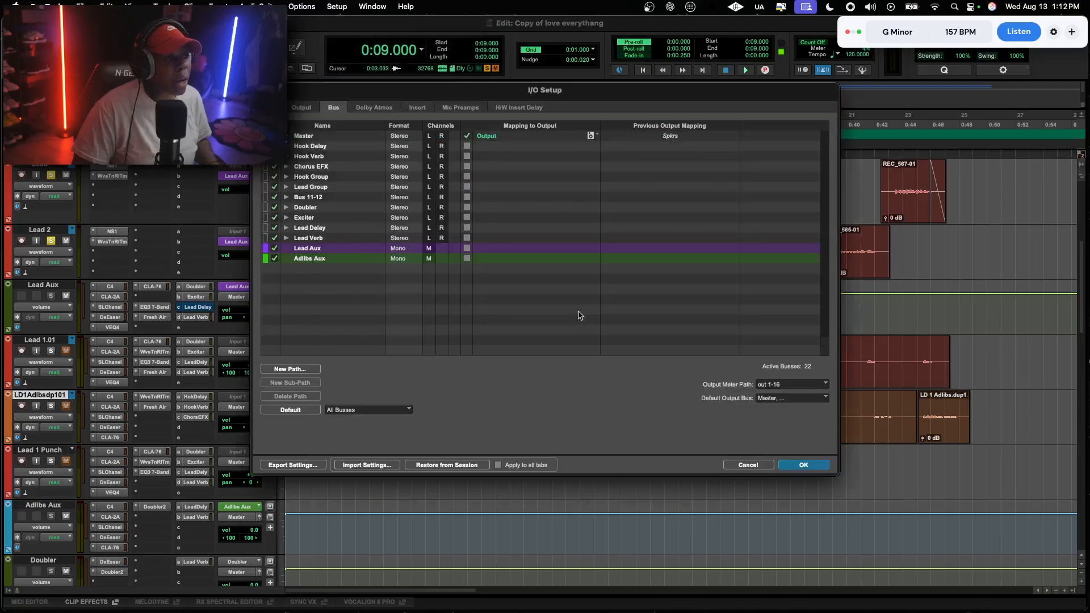
pyautogui.click(291, 369)
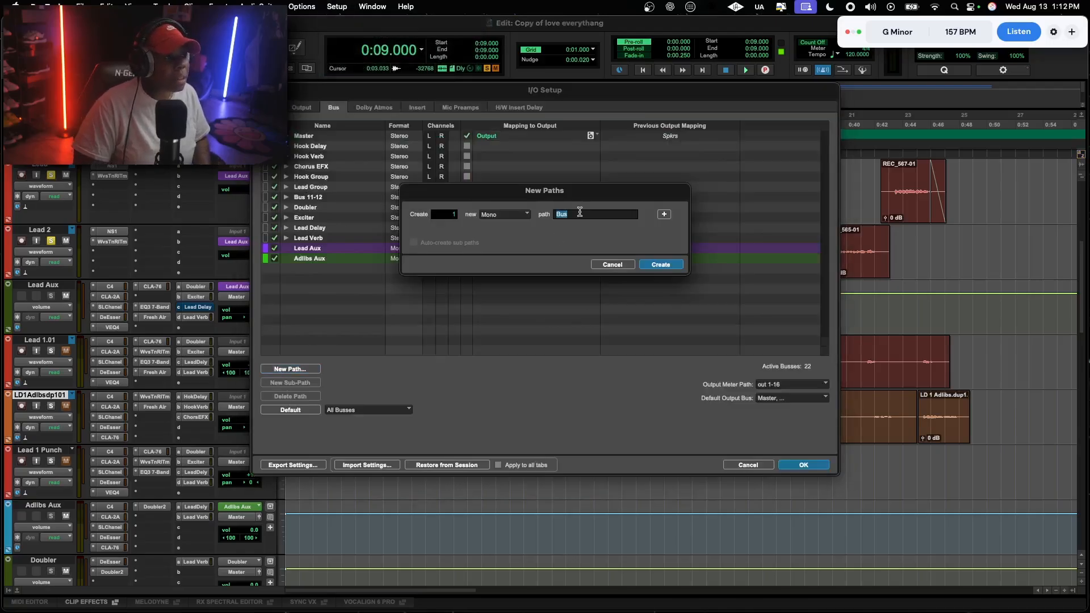
pyautogui.write('Adlibs Aux v2')
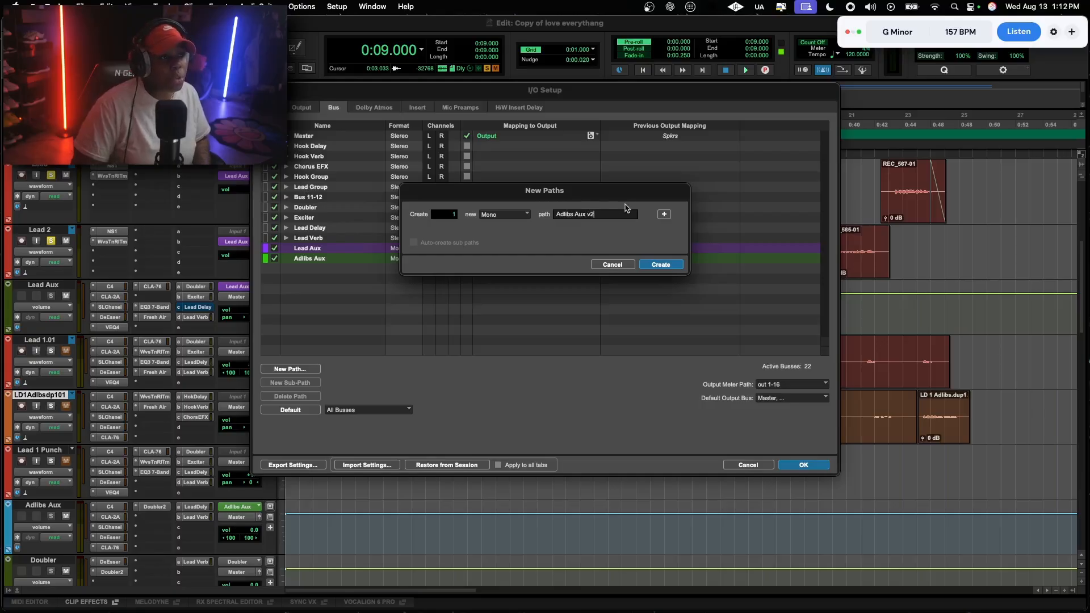
pyautogui.click(664, 267)
pyautogui.click(266, 270)
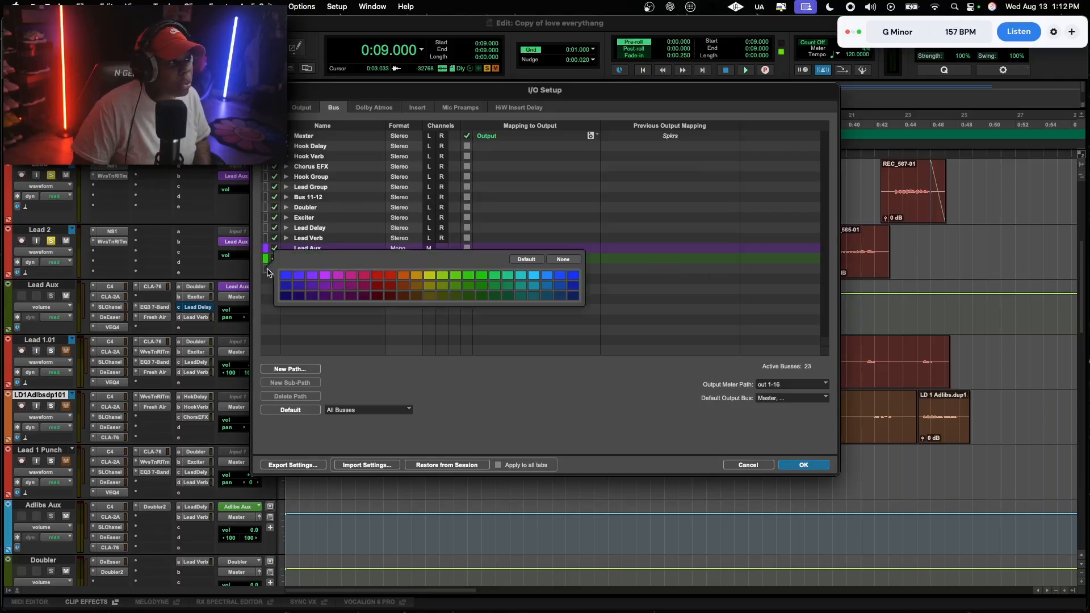
pyautogui.click(429, 276)
pyautogui.click(804, 465)
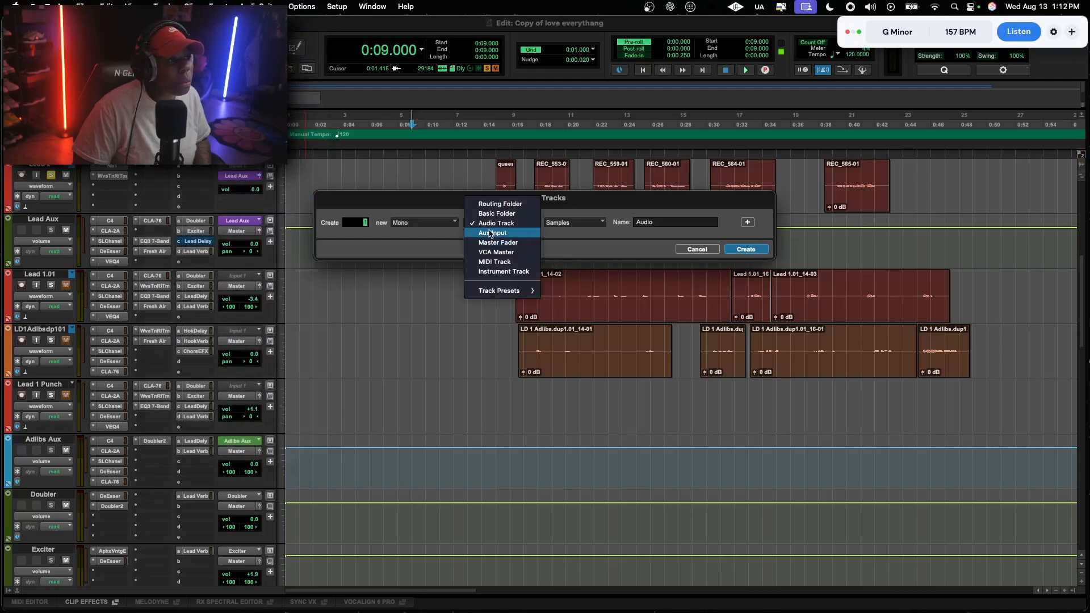
# Create one mono Aux Input track named Adlibs Aux v2
pyautogui.click(492, 233)
pyautogui.doubleClick(684, 220)
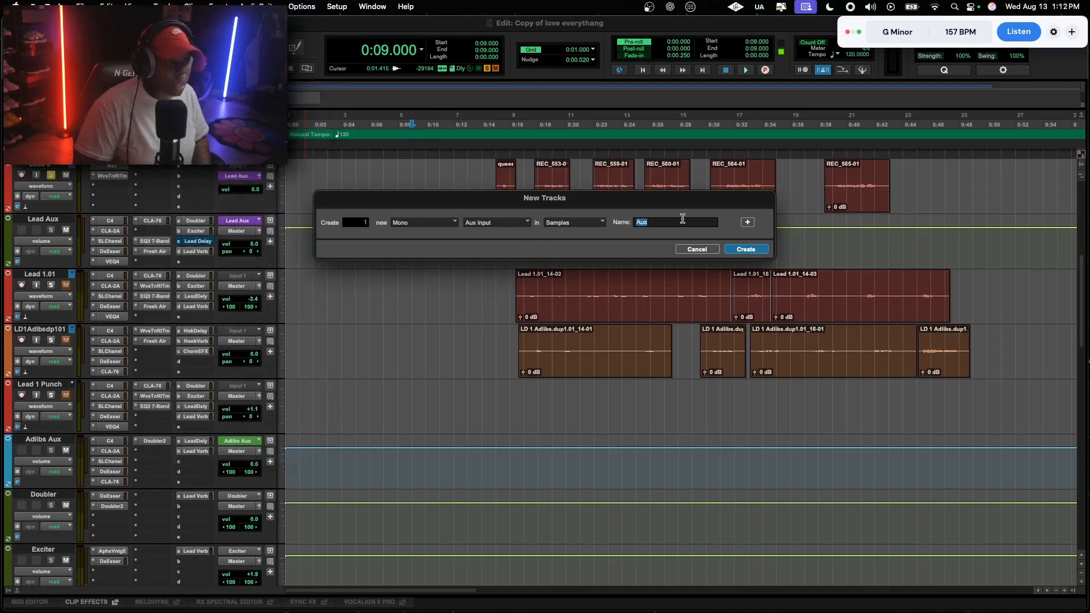
pyautogui.write('Adlibs')
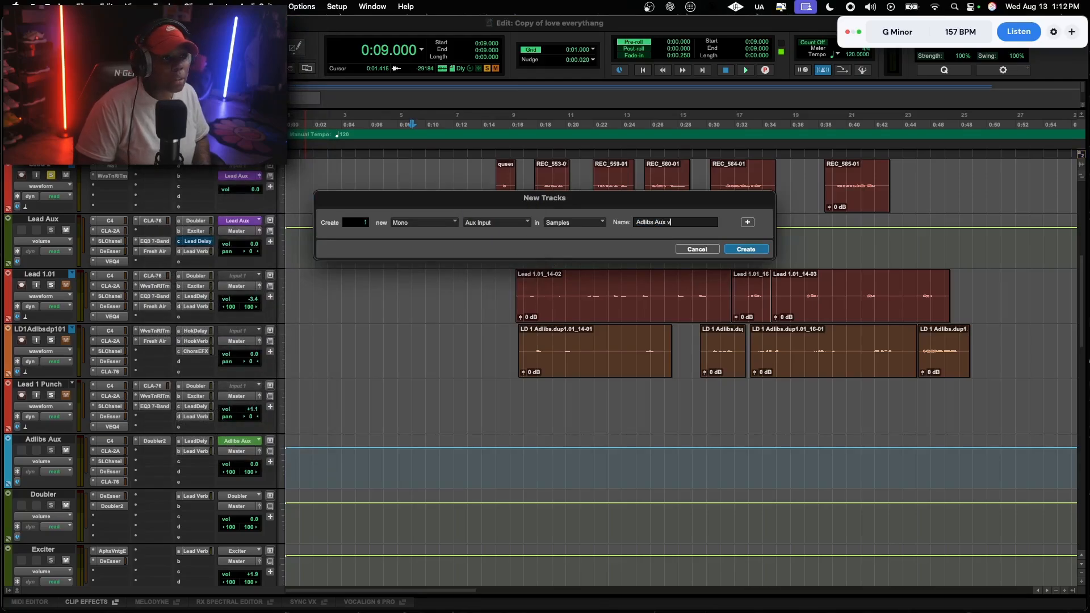
pyautogui.press('Return')
# Reorder the aux tracks beneath Lead 2 as Lead Aux, Adlibs Aux and Adlibs Aux v2
pyautogui.moveTo(100, 552); pyautogui.dragTo(100, 571)
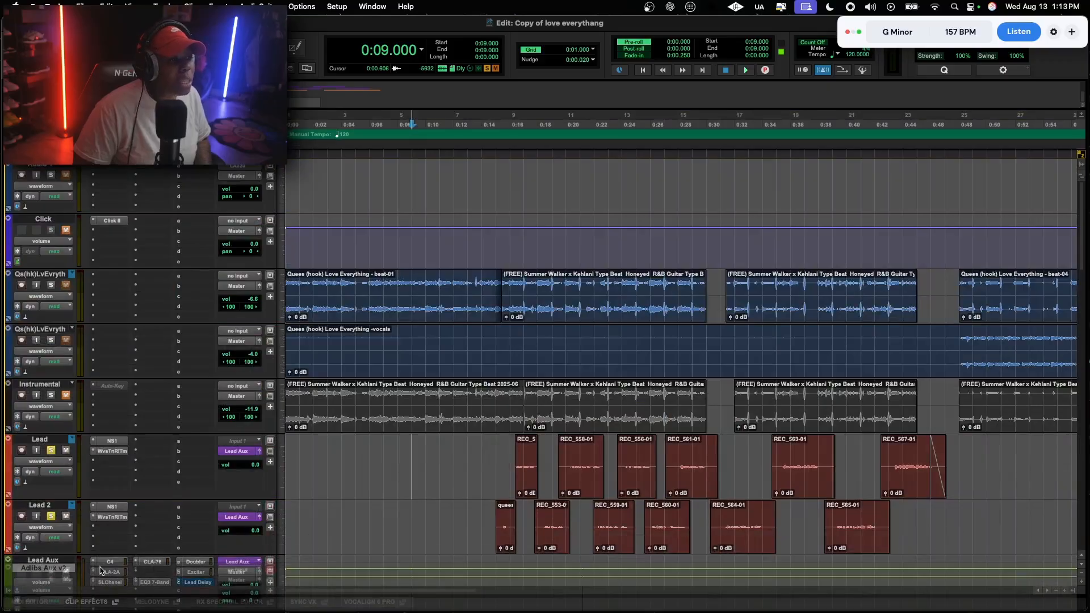
pyautogui.scroll(-15, 161, 490)
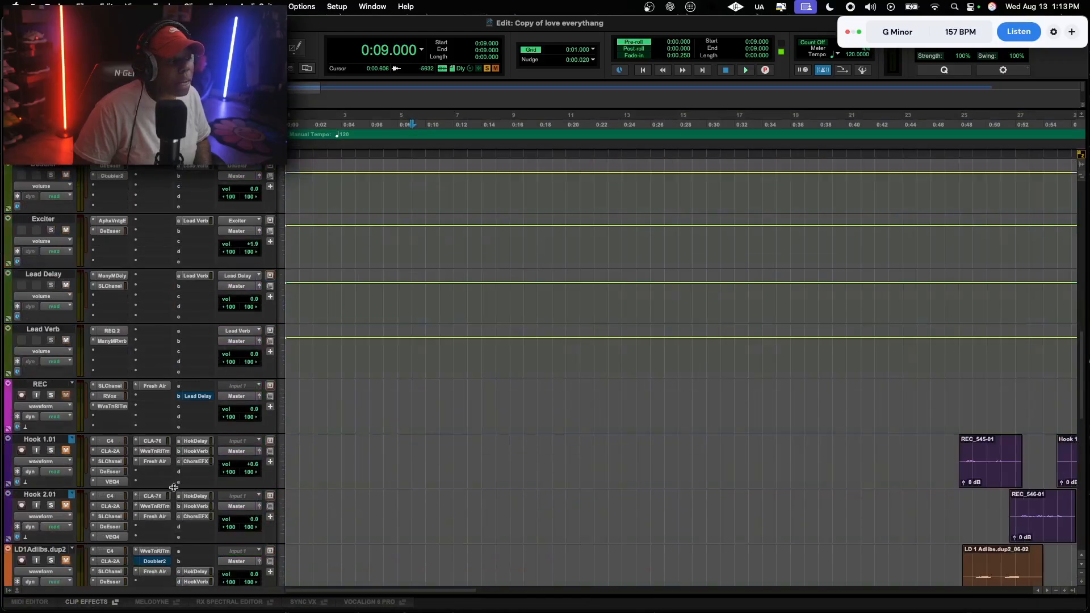
pyautogui.scroll(-5, 161, 490)
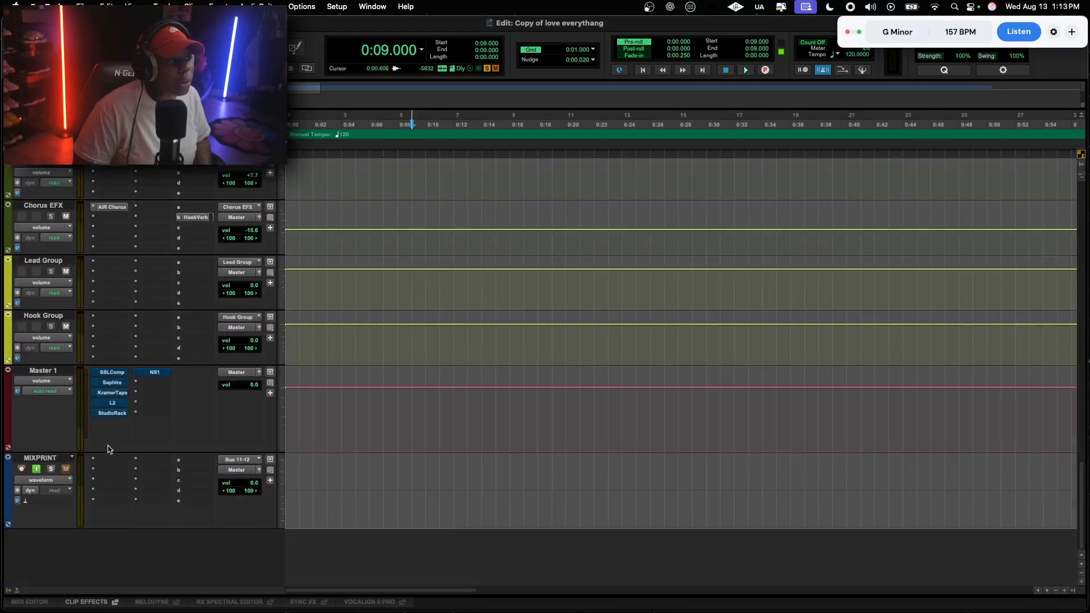
pyautogui.scroll(15, 109, 449)
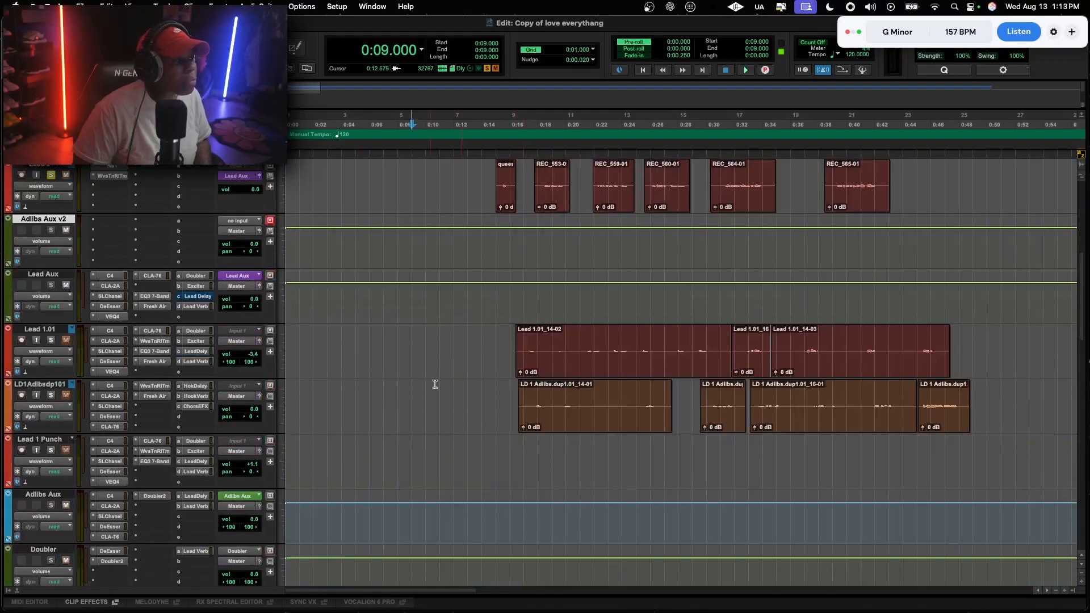
pyautogui.scroll(2, 406, 372)
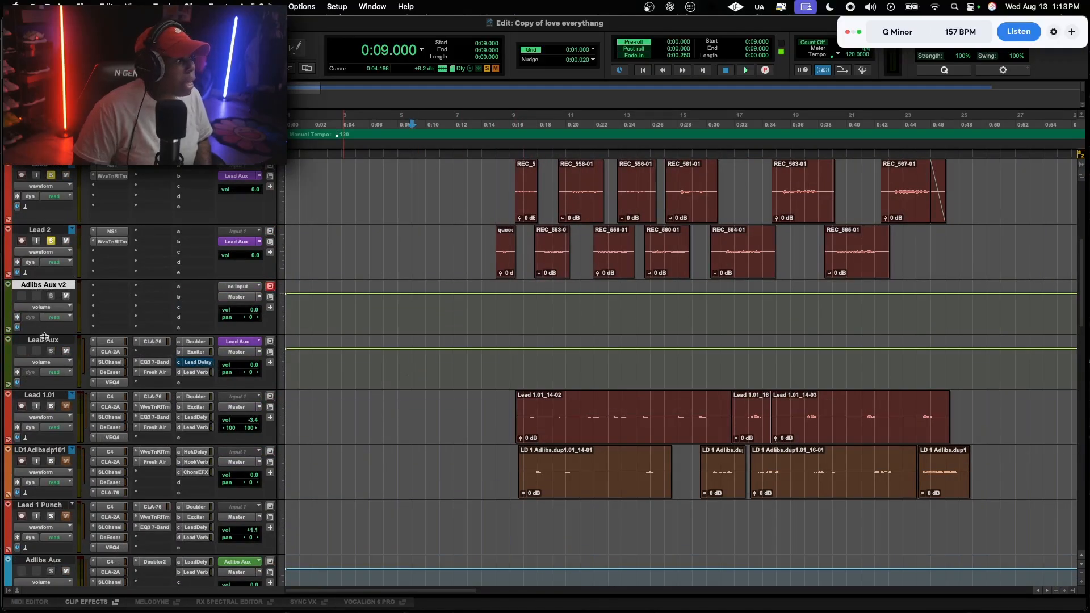
pyautogui.moveTo(44, 340); pyautogui.dragTo(47, 295)
pyautogui.scroll(-2, 76, 427)
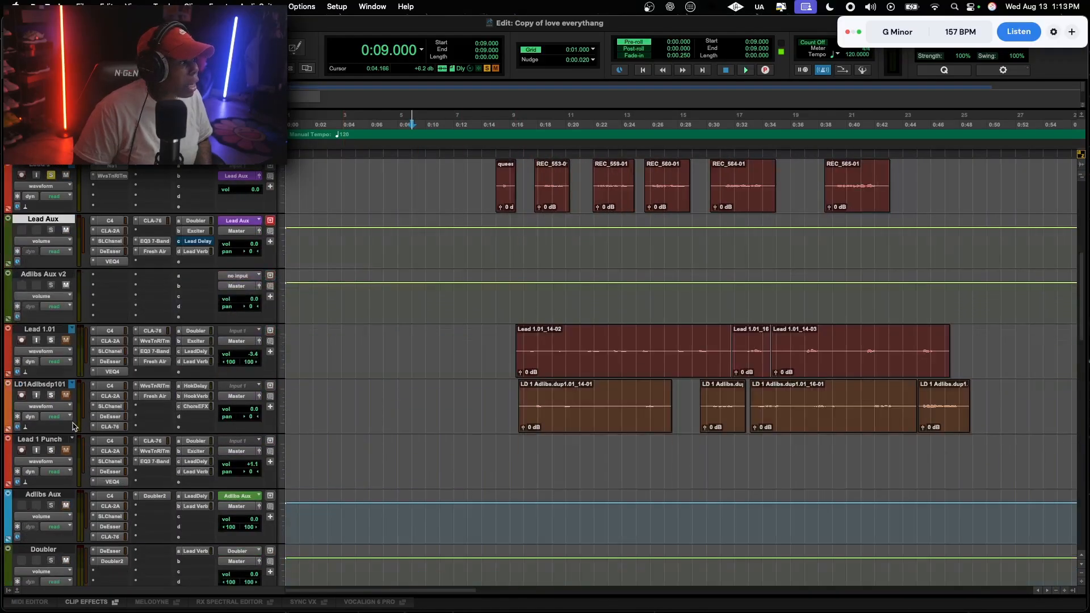
pyautogui.moveTo(53, 498); pyautogui.dragTo(55, 284)
# Color the Lead Aux track magenta and the Adlibs Aux v2 track yellow
pyautogui.doubleClick(8, 240)
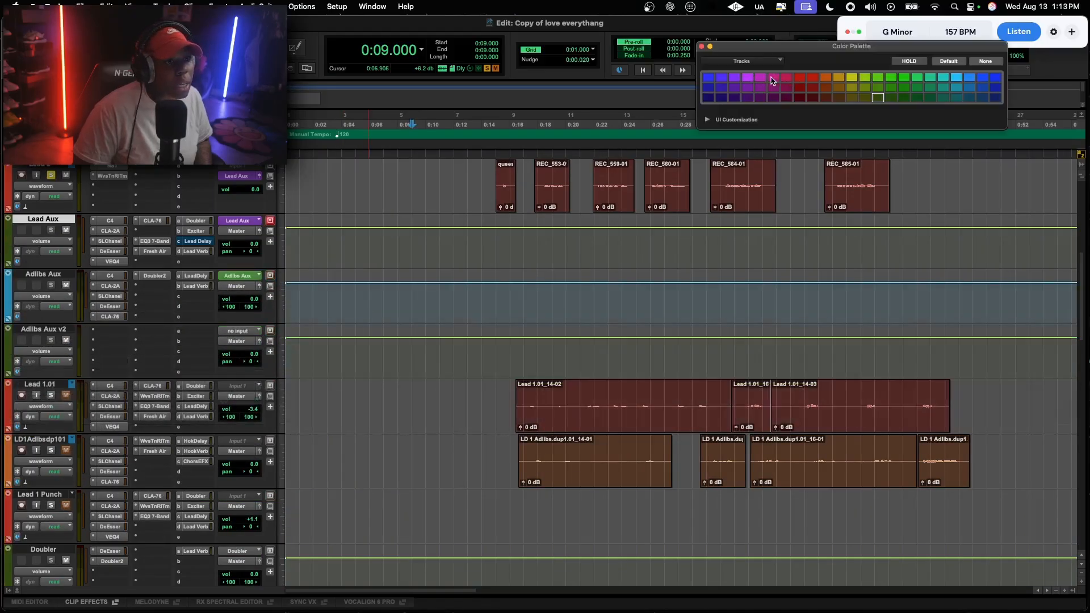
pyautogui.click(773, 77)
pyautogui.click(702, 47)
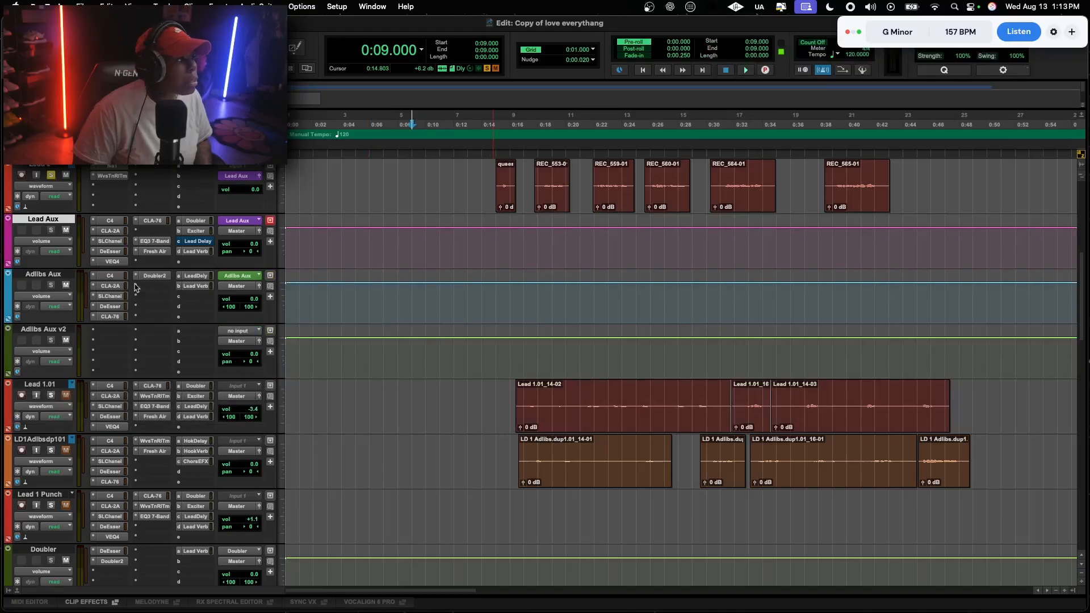
pyautogui.doubleClick(7, 349)
pyautogui.click(852, 78)
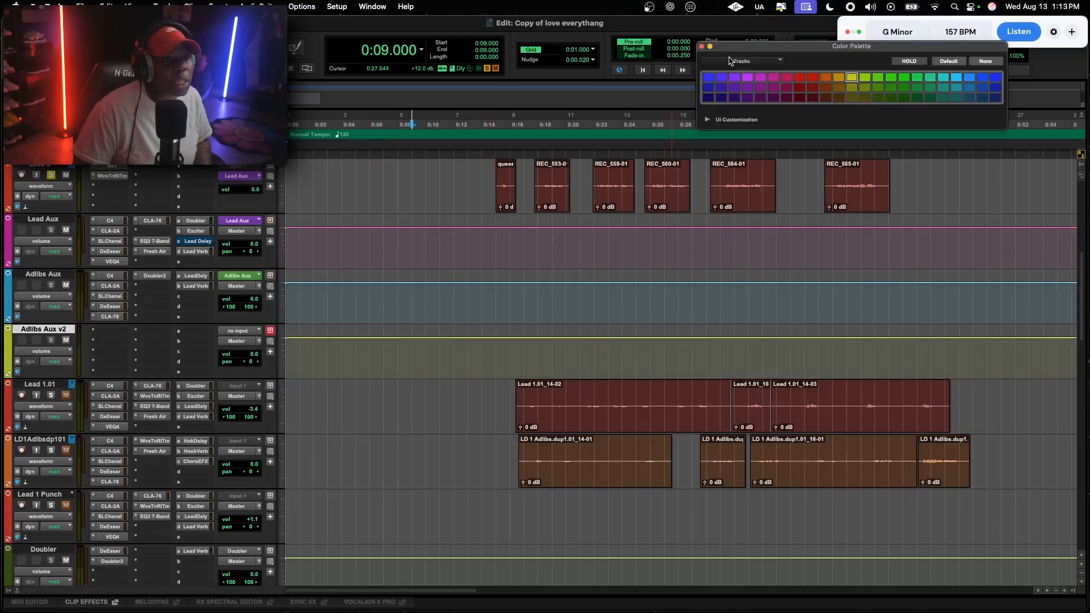
pyautogui.click(701, 48)
# Move Lead Aux, Adlibs Aux and Adlibs Aux v2 into a new basic folder named Aux Folder and color them all light blue
pyautogui.click(43, 225)
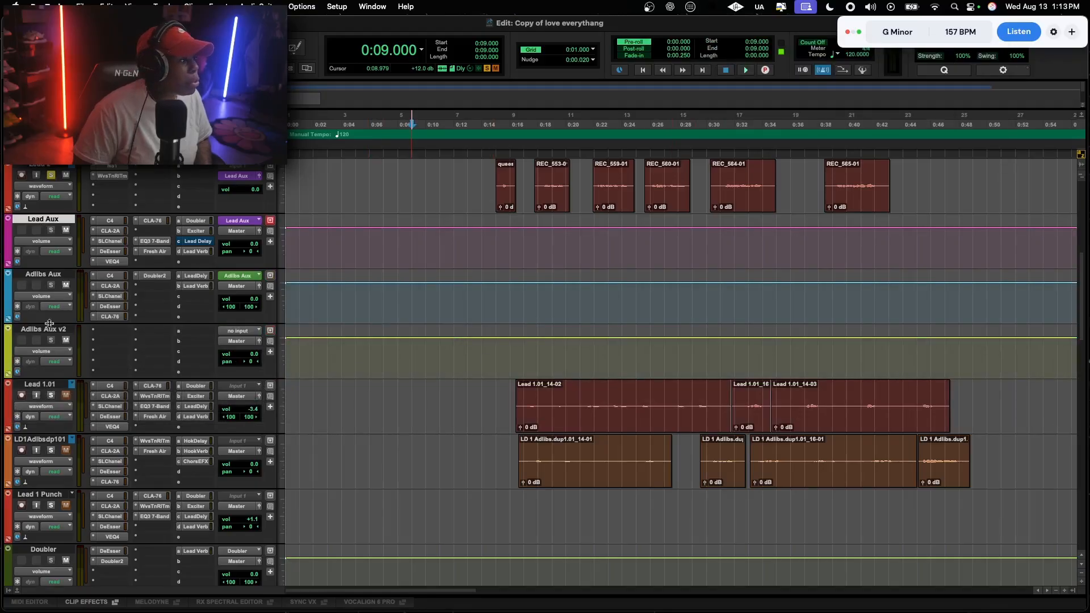
pyautogui.keyDown('shift'); pyautogui.click(47, 329); pyautogui.keyUp('shift')
pyautogui.rightClick(47, 329)
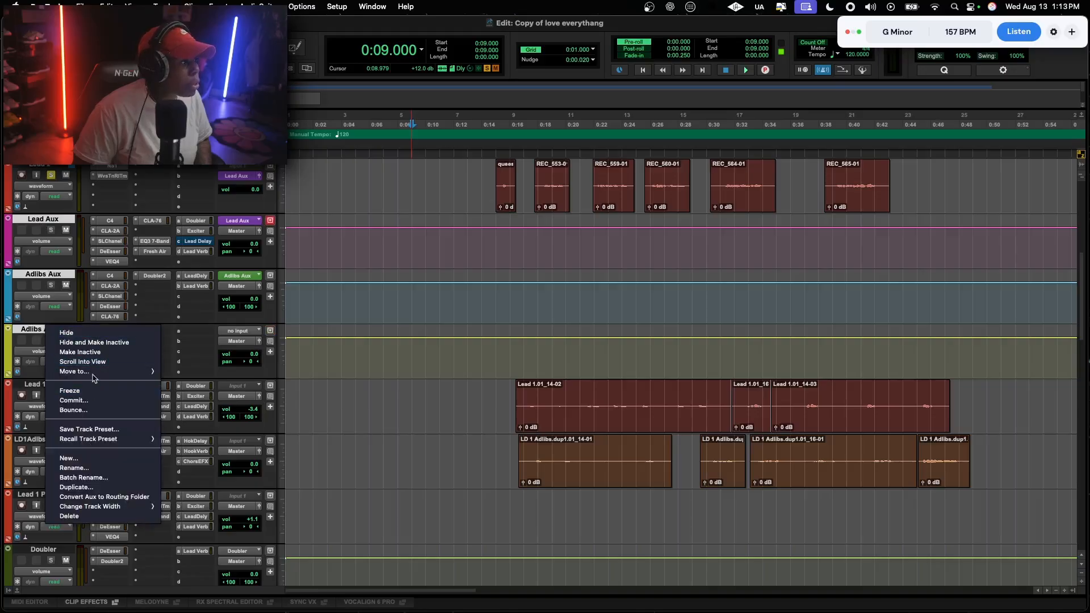
pyautogui.moveTo(114, 371)
pyautogui.click(180, 376)
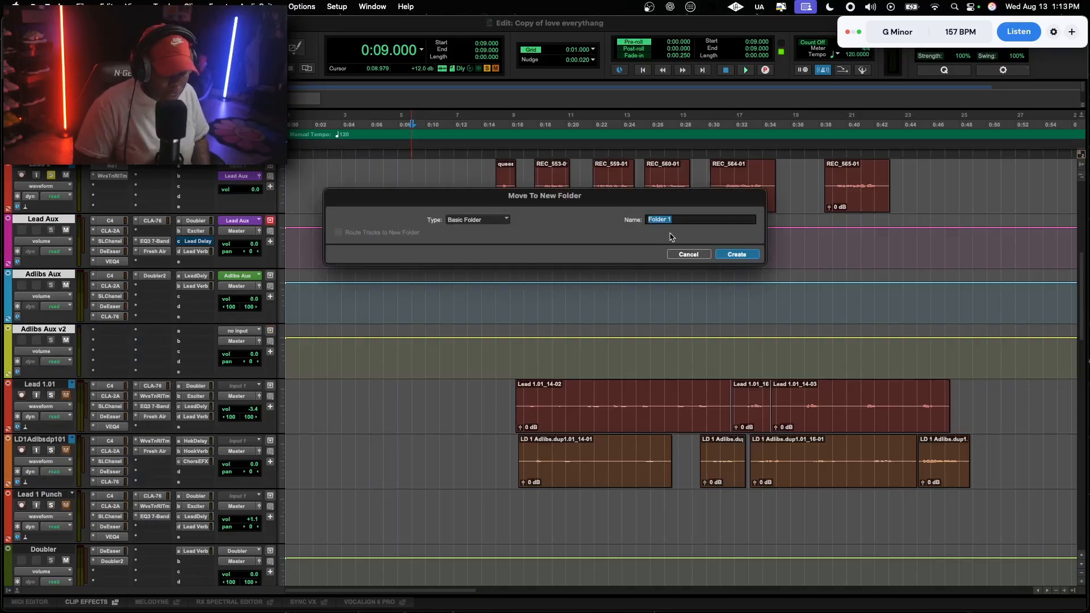
pyautogui.write('Aux')
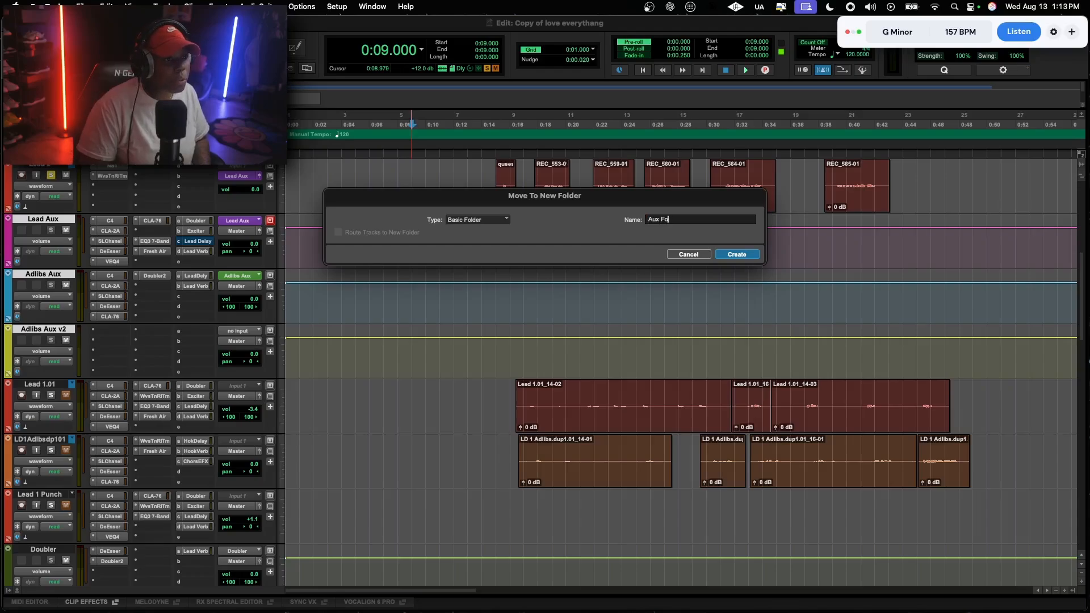
pyautogui.press('Return')
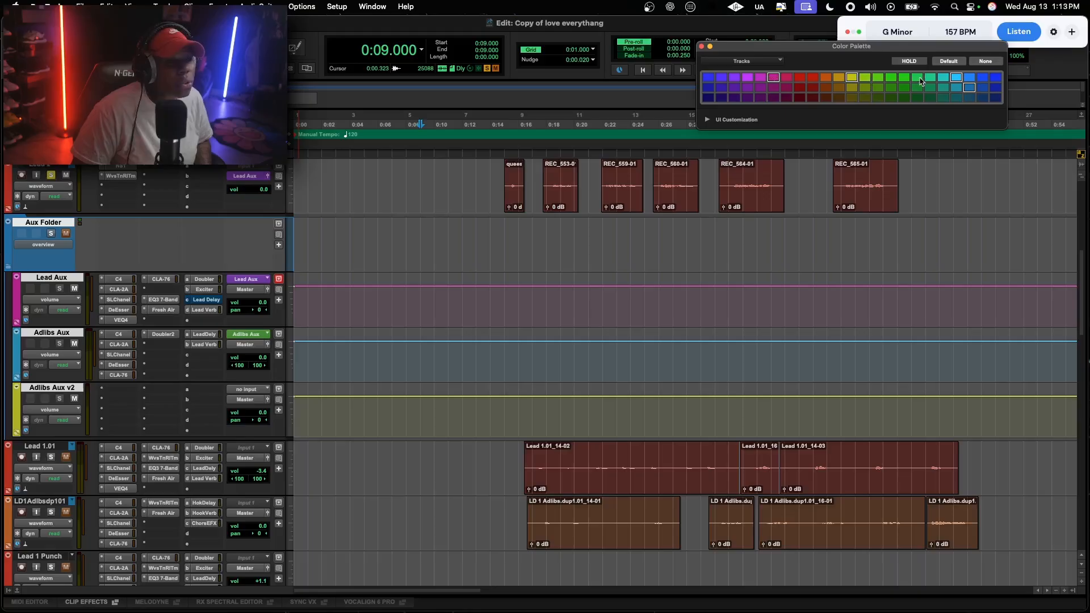
pyautogui.click(958, 78)
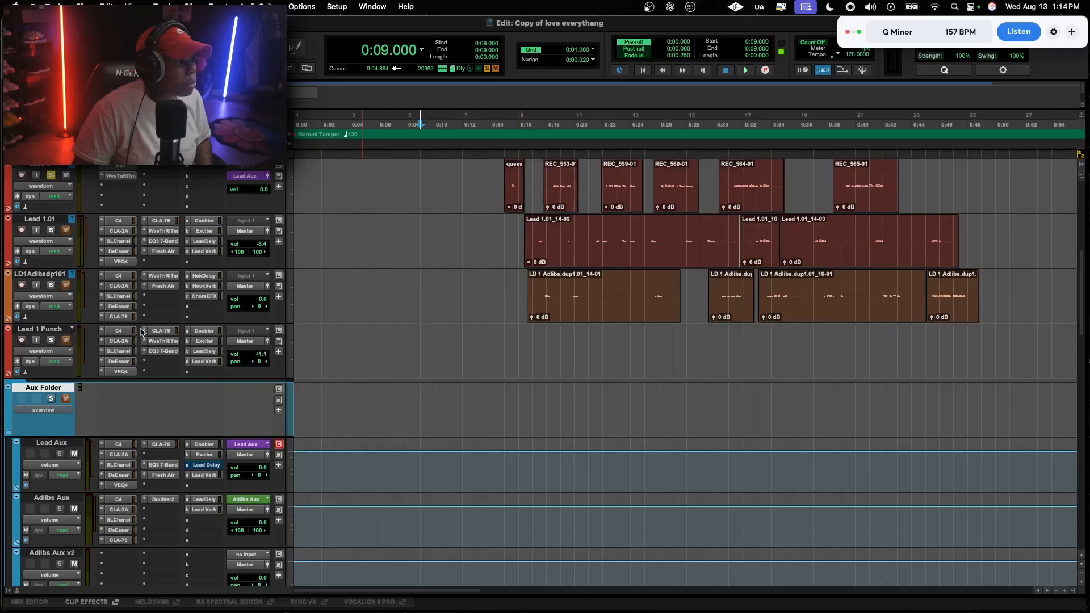
# Move the LD1Adlibsdp101 inserts except WvsTnRlTm and all its sends to Adlibs Aux v2, and route its output to the Adlibs Aux v2 bus
pyautogui.moveTo(119, 276); pyautogui.dragTo(118, 555)
pyautogui.moveTo(118, 287); pyautogui.dragTo(118, 565)
pyautogui.click(249, 289)
pyautogui.moveTo(272, 296)
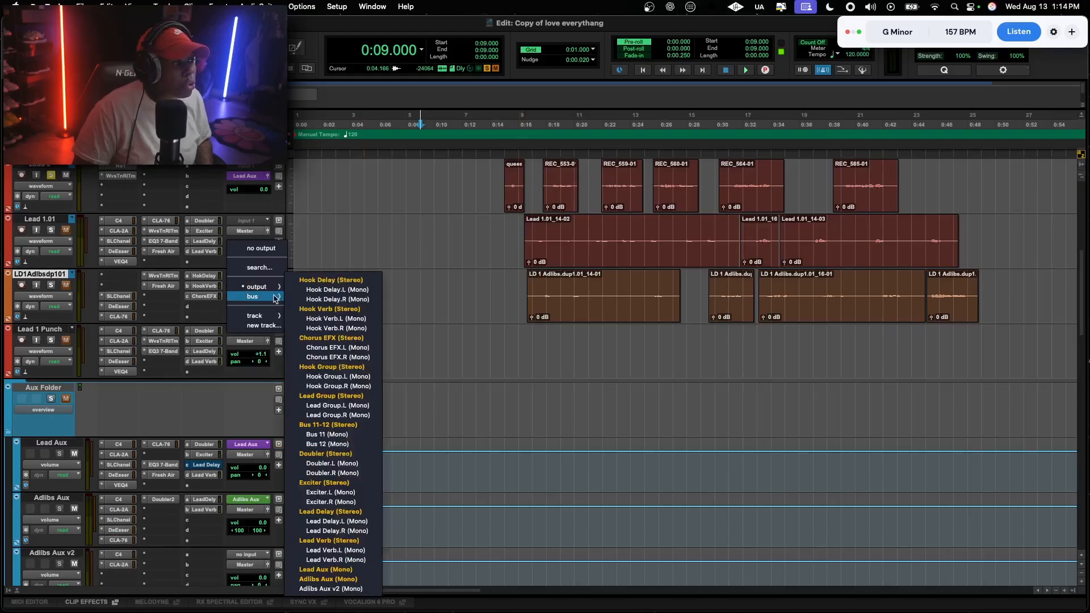
pyautogui.click(336, 588)
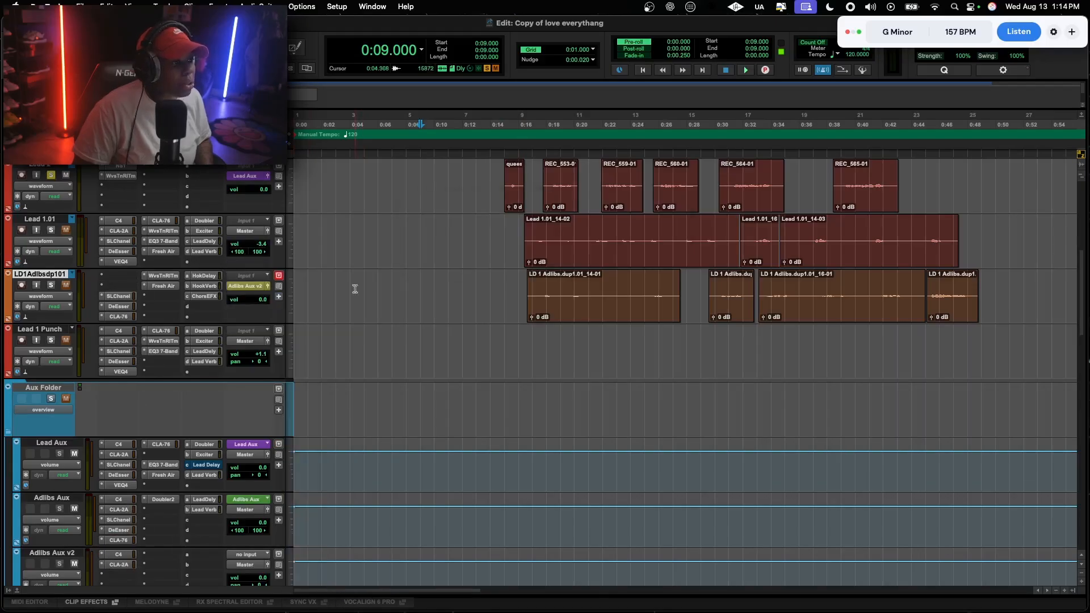
pyautogui.moveTo(118, 295); pyautogui.dragTo(118, 575)
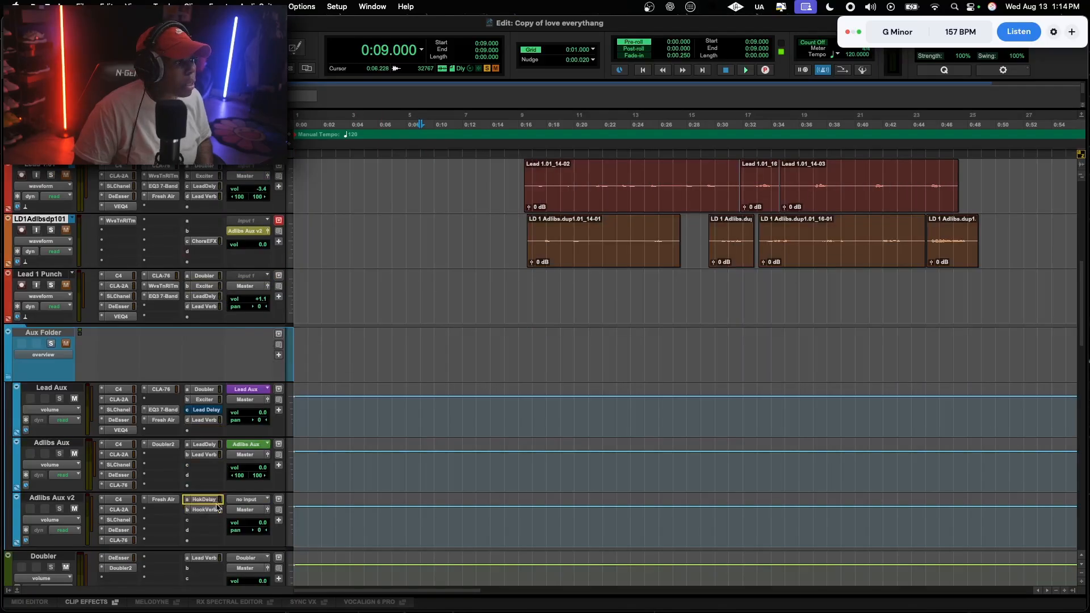
pyautogui.moveTo(218, 507); pyautogui.dragTo(204, 520)
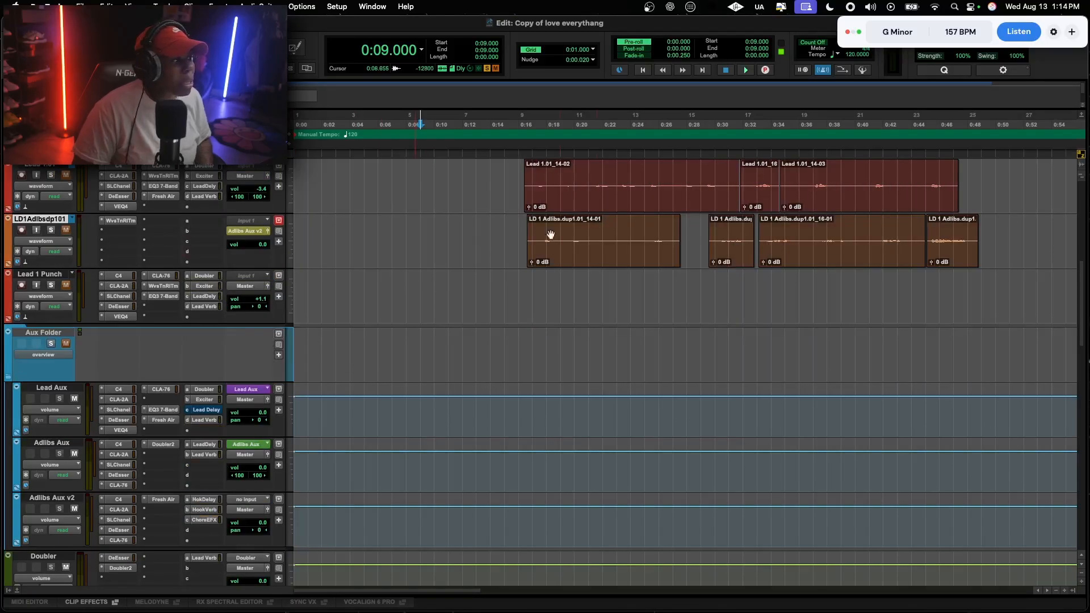
# Solo LD1Adlibsdp101 with the playback start at 0:15 and set the Adlibs Aux v2 track's input to the Adlibs Aux v2 bus
pyautogui.click(506, 238)
pyautogui.click(51, 232)
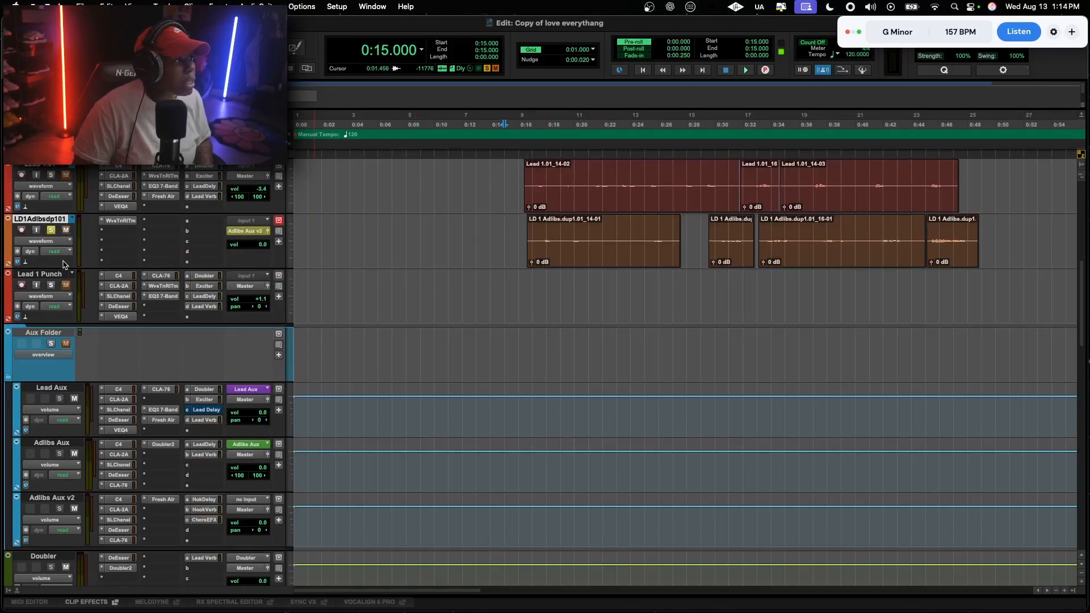
pyautogui.scroll(-1, 171, 369)
pyautogui.click(247, 444)
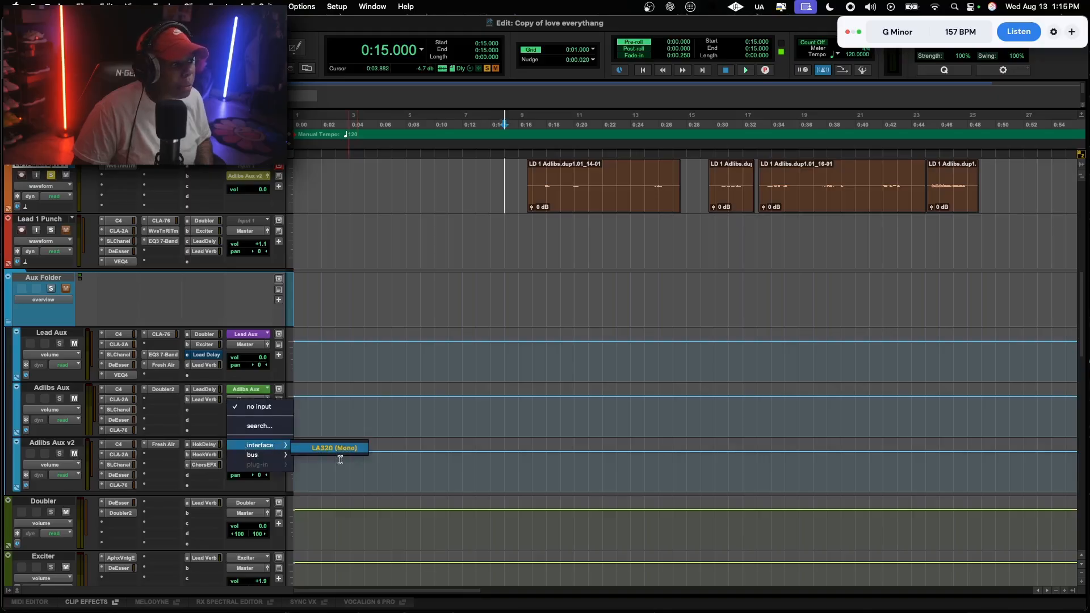
pyautogui.moveTo(253, 455)
pyautogui.click(344, 589)
# Play the soloed adlibs and set the Hook Verb send level on Adlibs Aux v2 to -13.4 dB
pyautogui.press('space')
pyautogui.scroll(2, 599, 430)
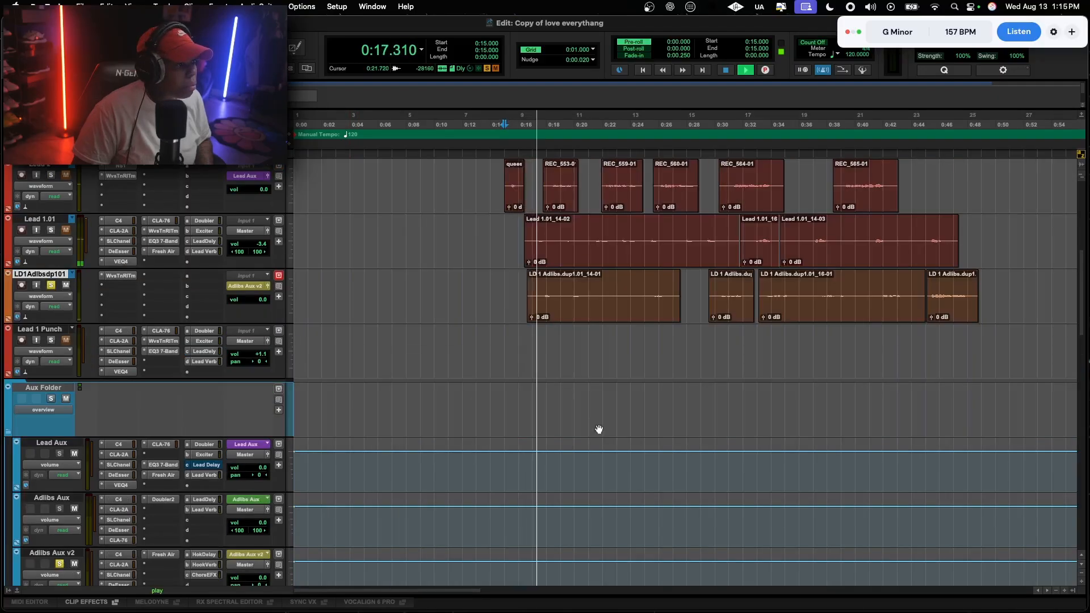
pyautogui.scroll(-1, 569, 415)
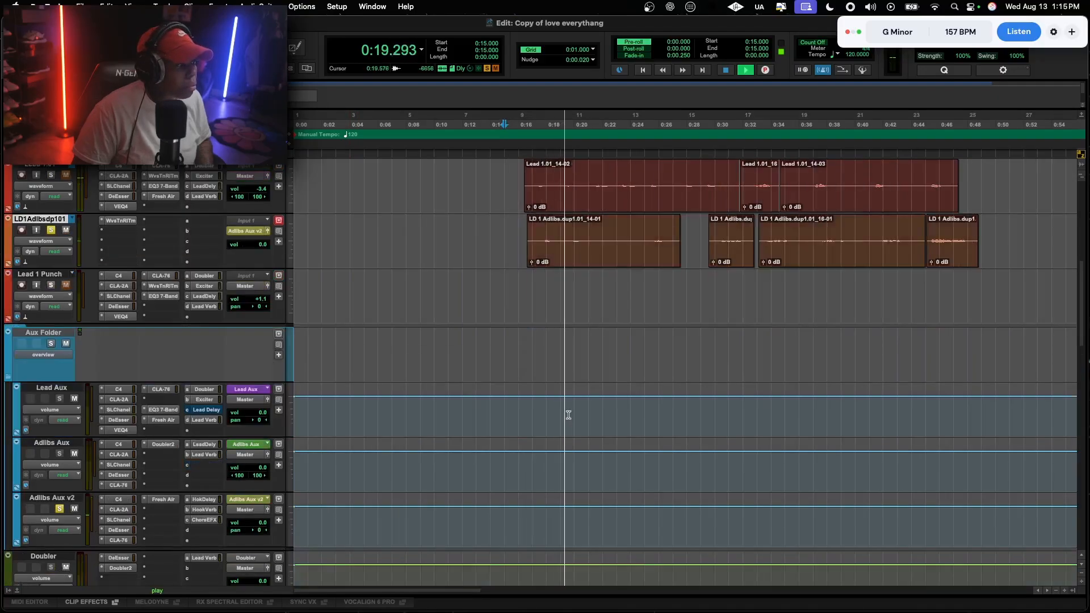
pyautogui.click(204, 510)
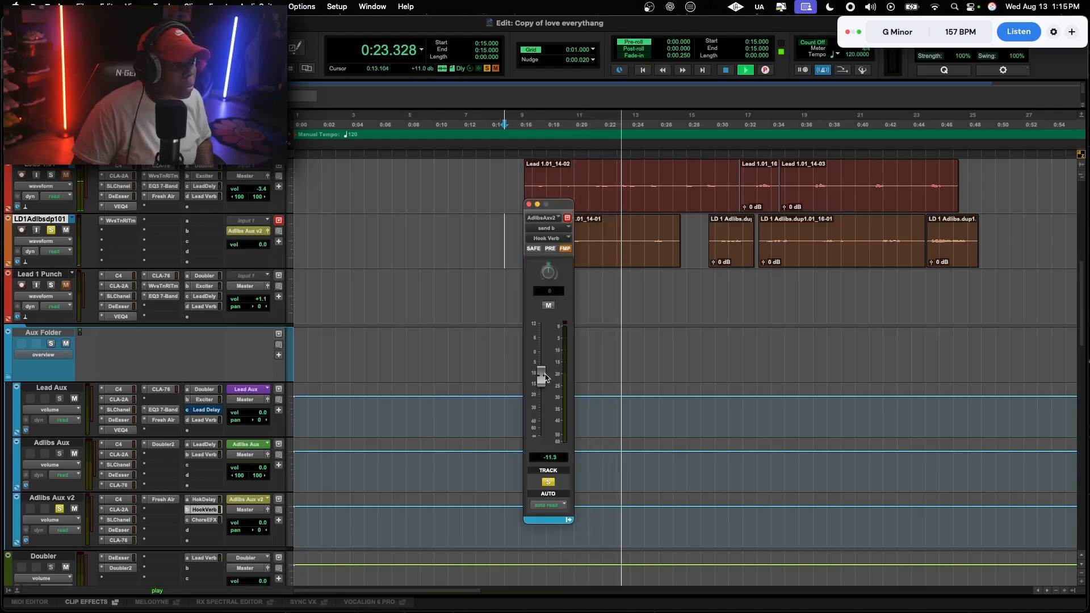
pyautogui.moveTo(544, 397); pyautogui.dragTo(544, 383)
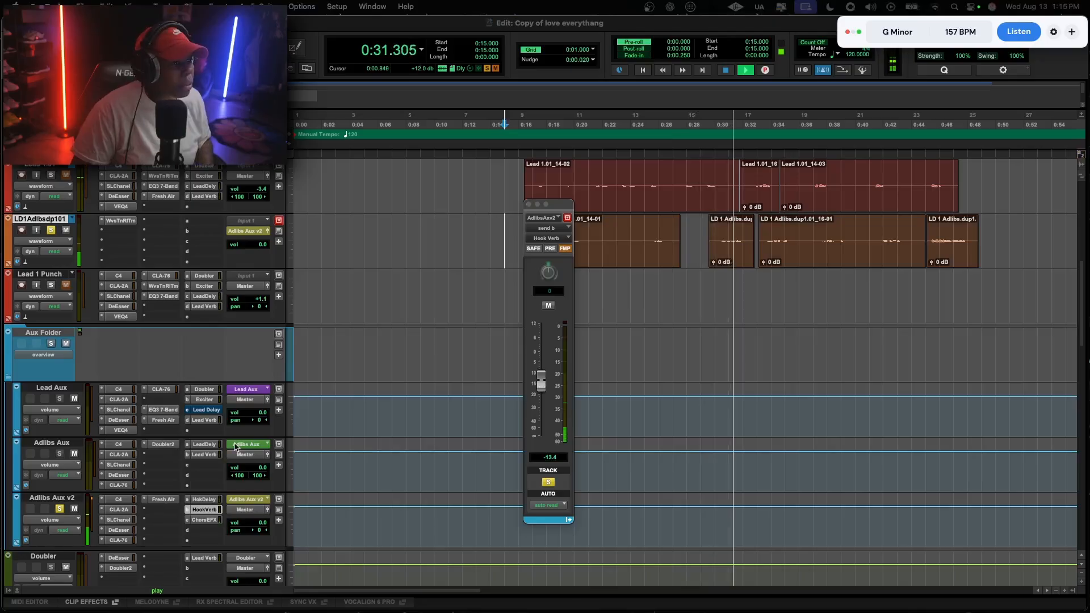
# Stop playback and take Adlibs Aux v2 and LD1Adlibsdp101 out of solo
pyautogui.click(60, 509)
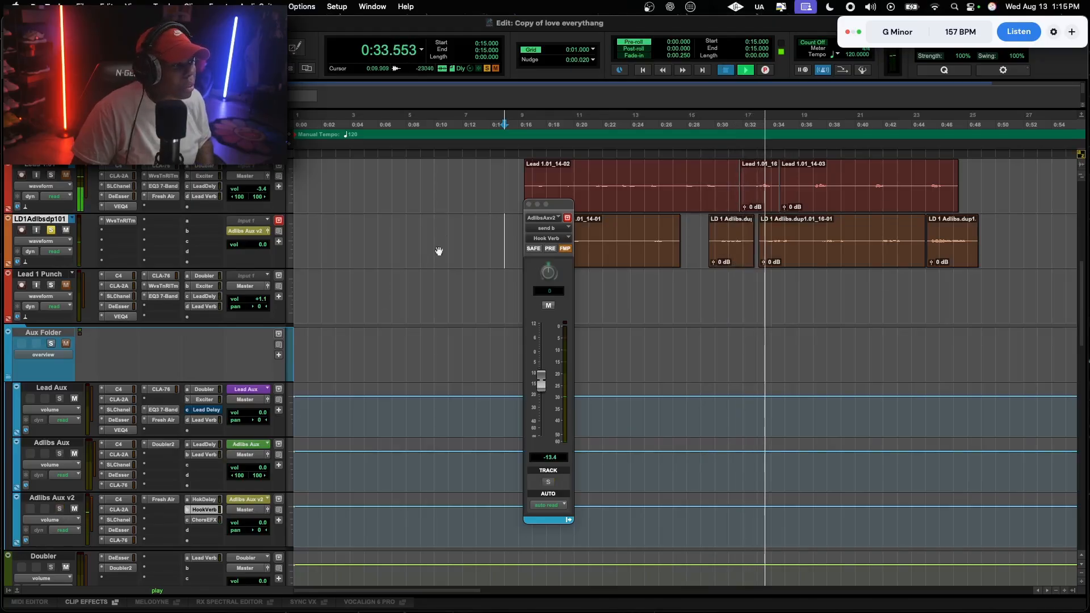
pyautogui.press('space')
pyautogui.scroll(3, 441, 261)
pyautogui.click(51, 351)
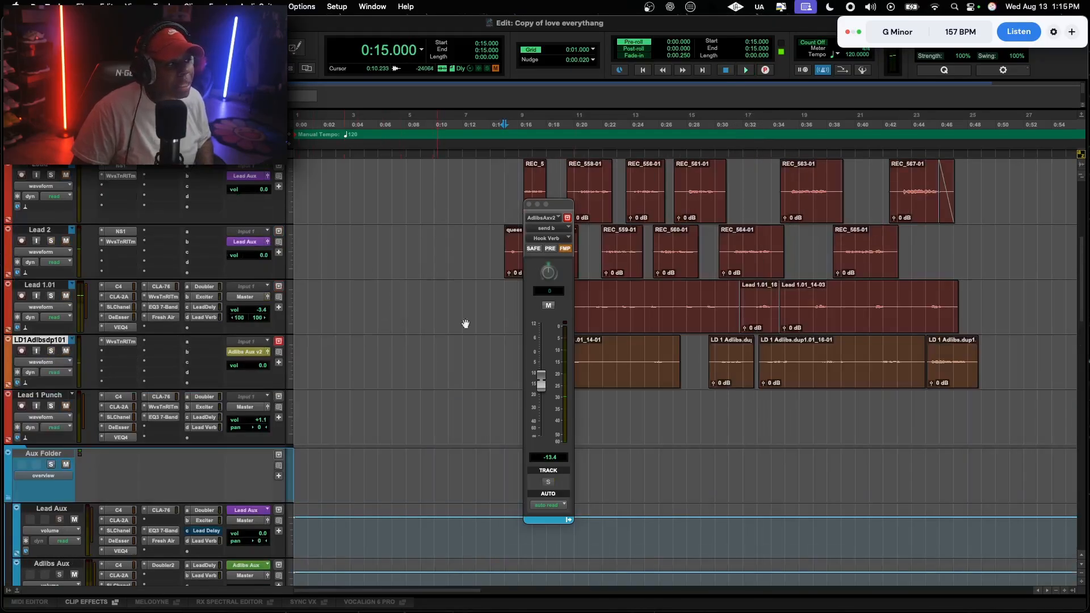
# Play the full mix from 0:15 and check the levels of the vocal tracks and the auxes
pyautogui.press('space')
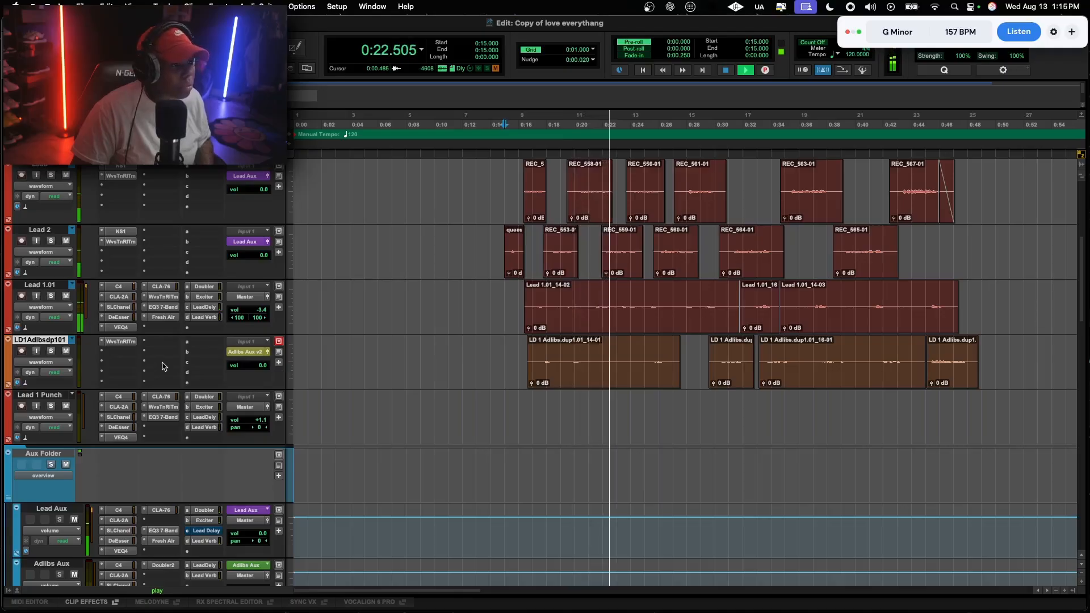
pyautogui.scroll(-3, 164, 367)
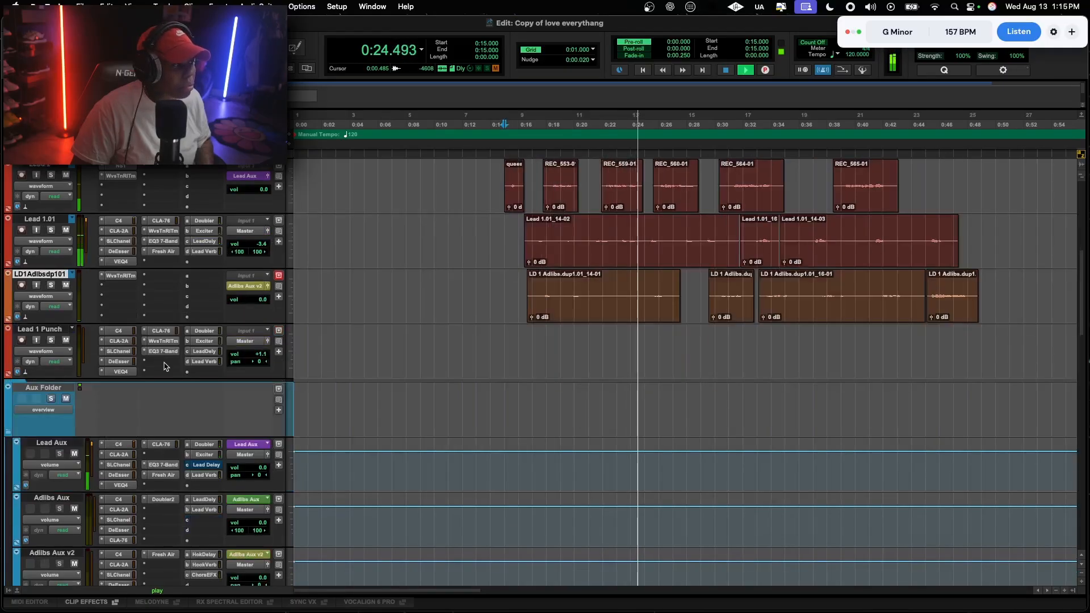
pyautogui.scroll(-3, 164, 366)
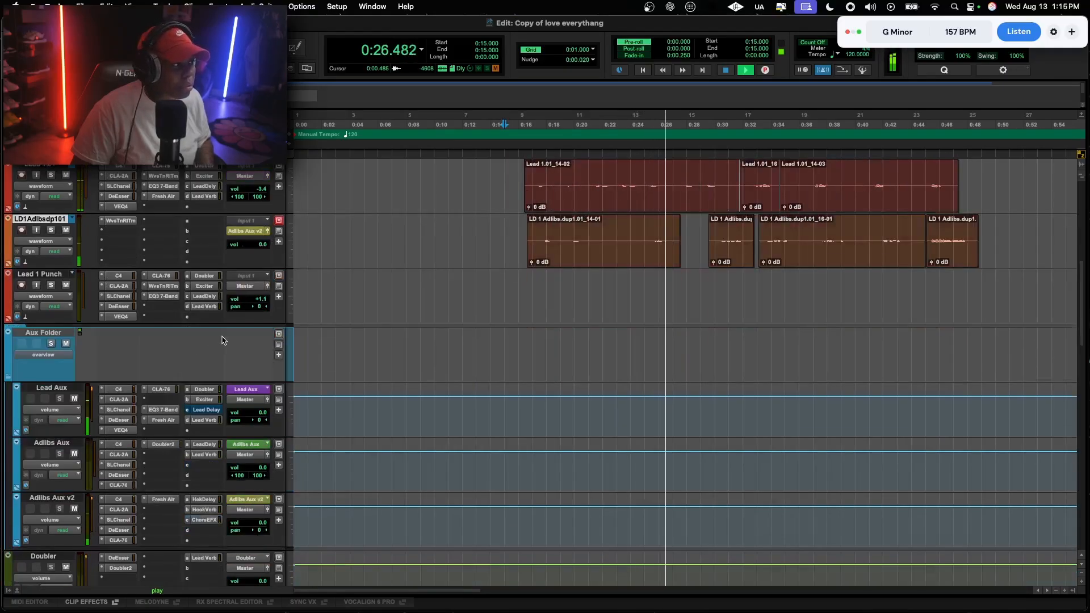
pyautogui.press('space')
# Raise the gain of the CLA-2A compressor on Lead Aux slightly and play the mix again from 0:15
pyautogui.click(124, 455)
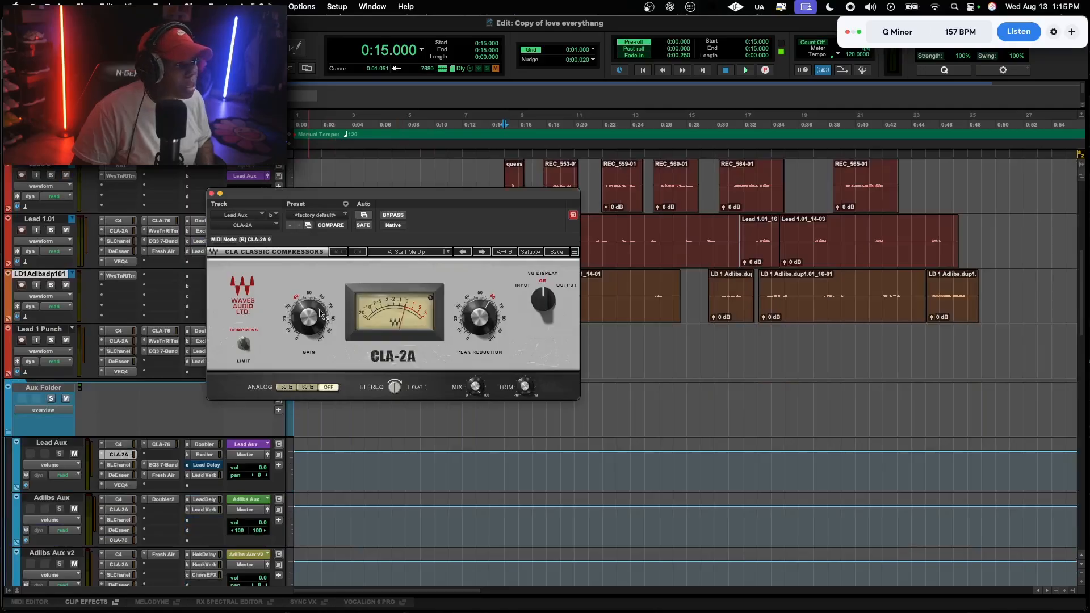
pyautogui.moveTo(321, 314); pyautogui.dragTo(321, 311)
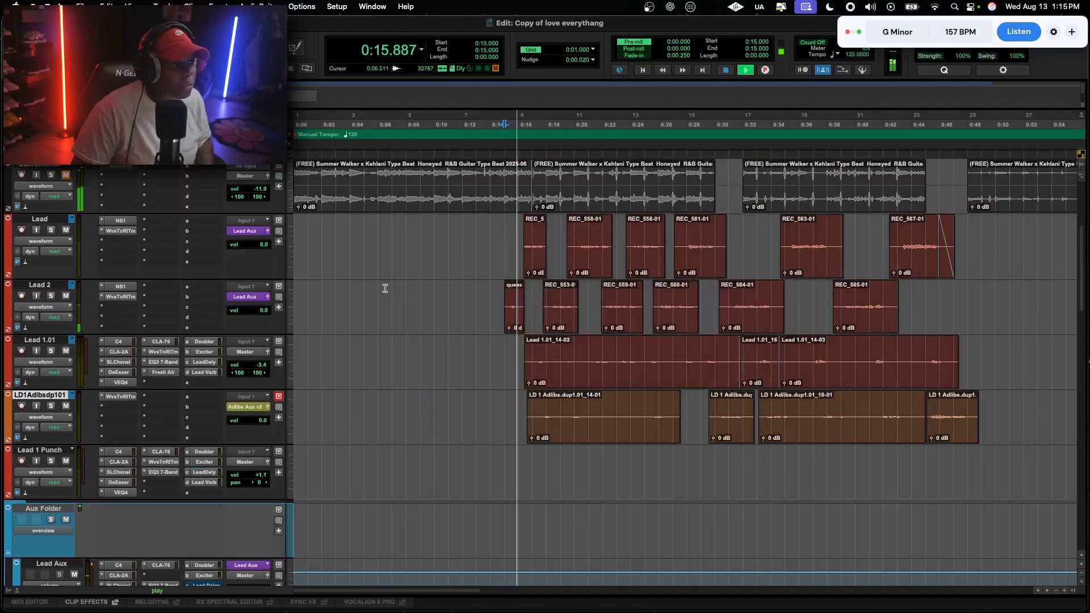
pyautogui.scroll(-2, 80, 476)
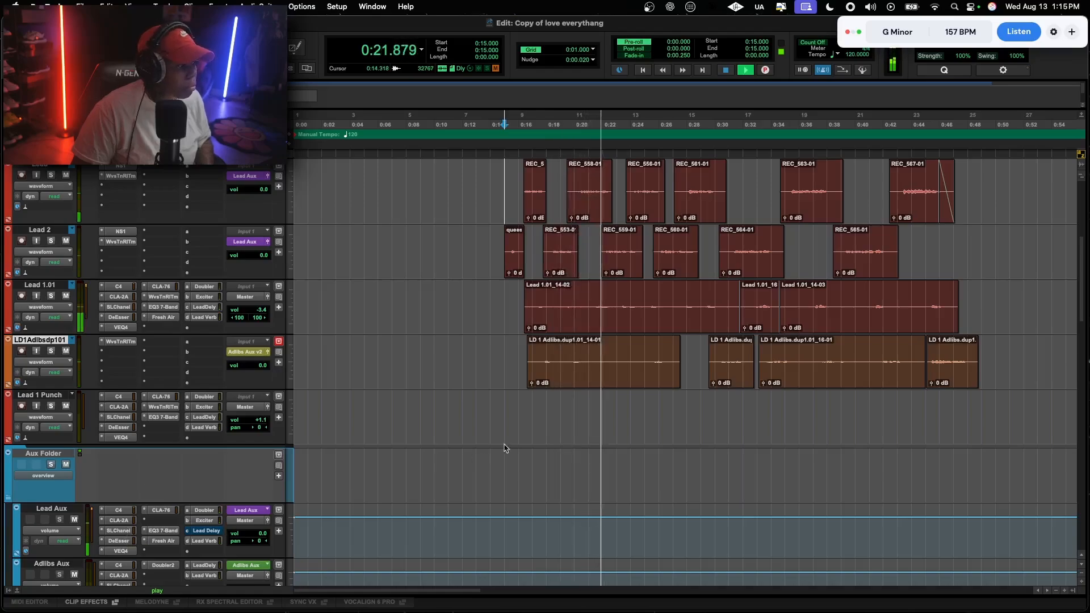
# Set the input of the CLA-76 compressor on Lead Aux to -26.4 while listening, and stop playback
pyautogui.click(155, 510)
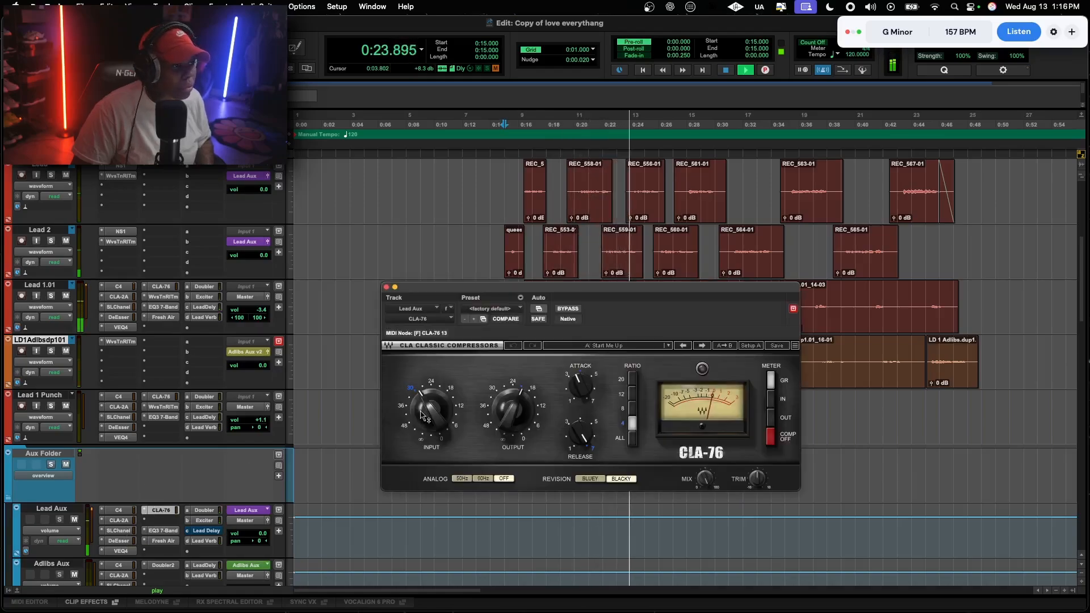
pyautogui.moveTo(431, 410)
pyautogui.mouseDown()
pyautogui.moveTo(431, 392)
pyautogui.moveTo(431, 408)
pyautogui.mouseUp()
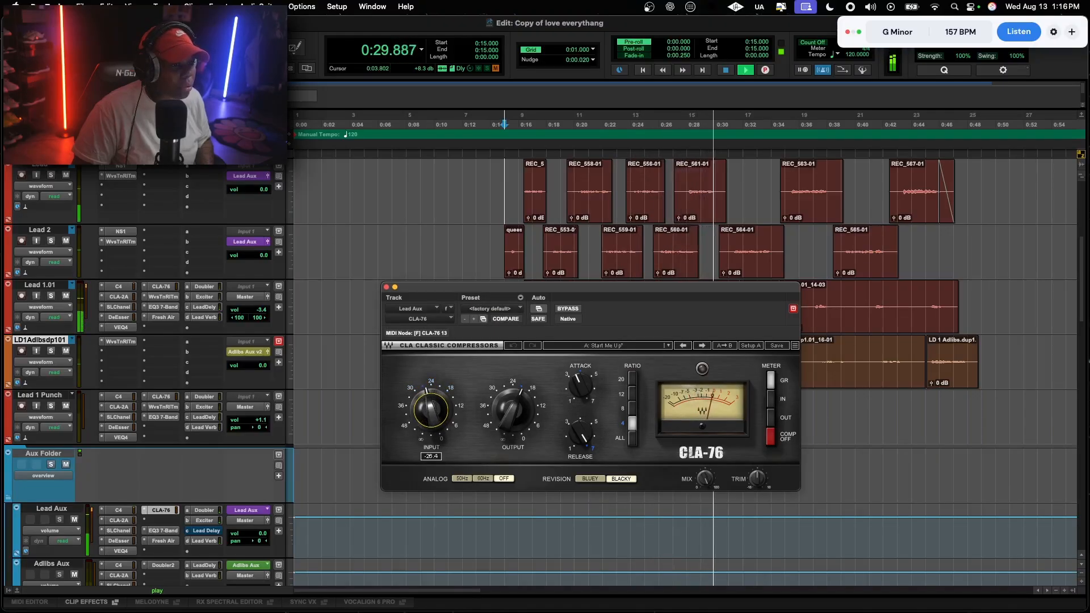
pyautogui.click(386, 287)
pyautogui.scroll(6, 419, 360)
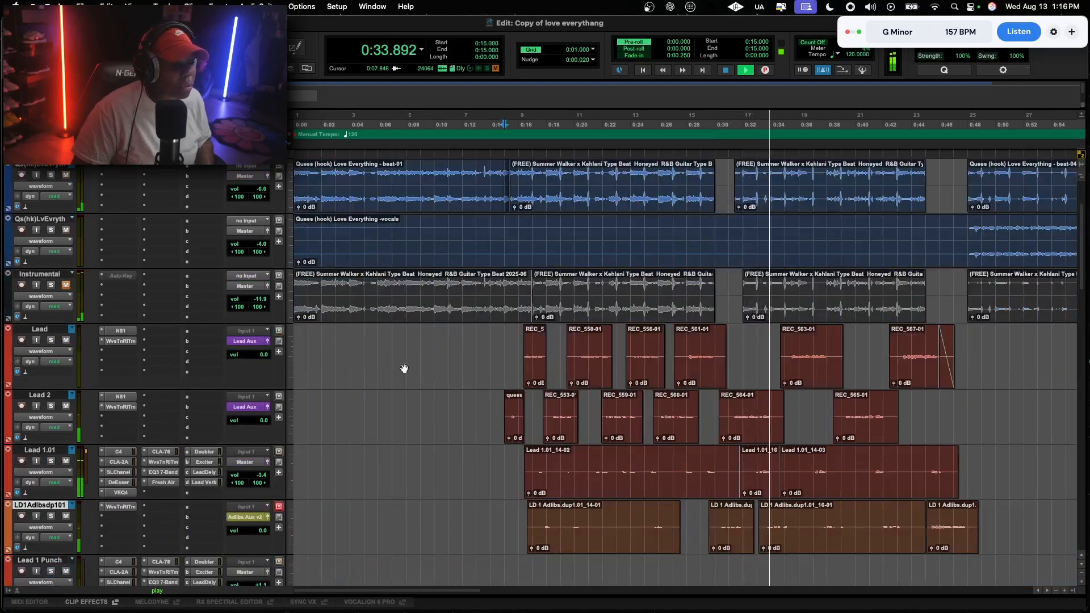
pyautogui.press('space')
# Move the Doubler, Exciter, Lead Delay and Lead Verb tracks into a new basic folder named Send Folder
pyautogui.scroll(-7, 428, 397)
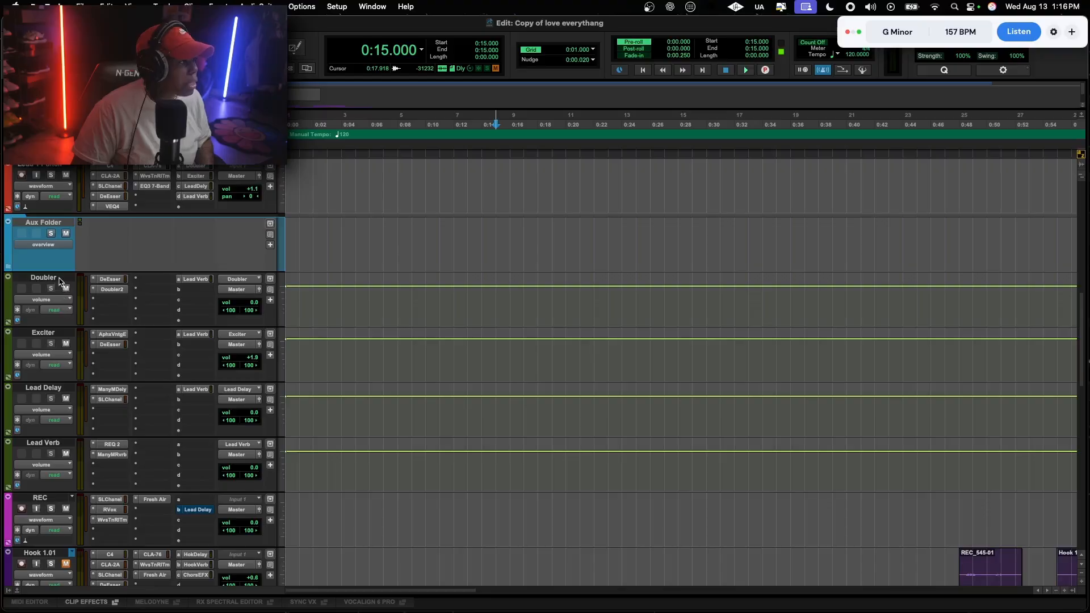
pyautogui.click(61, 281)
pyautogui.scroll(-5, 50, 445)
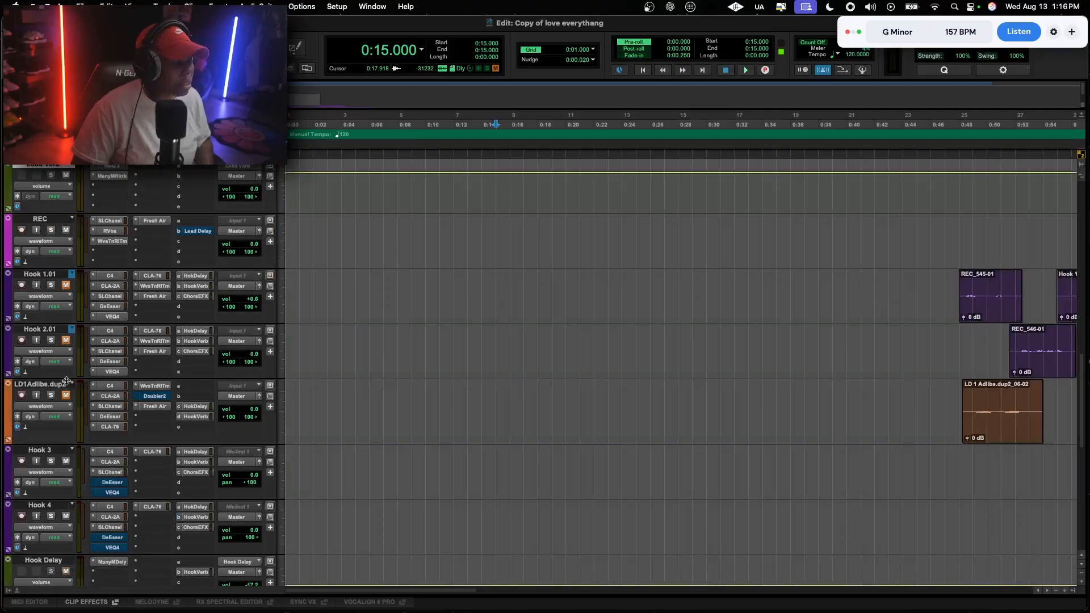
pyautogui.scroll(4, 64, 381)
pyautogui.rightClick(40, 390)
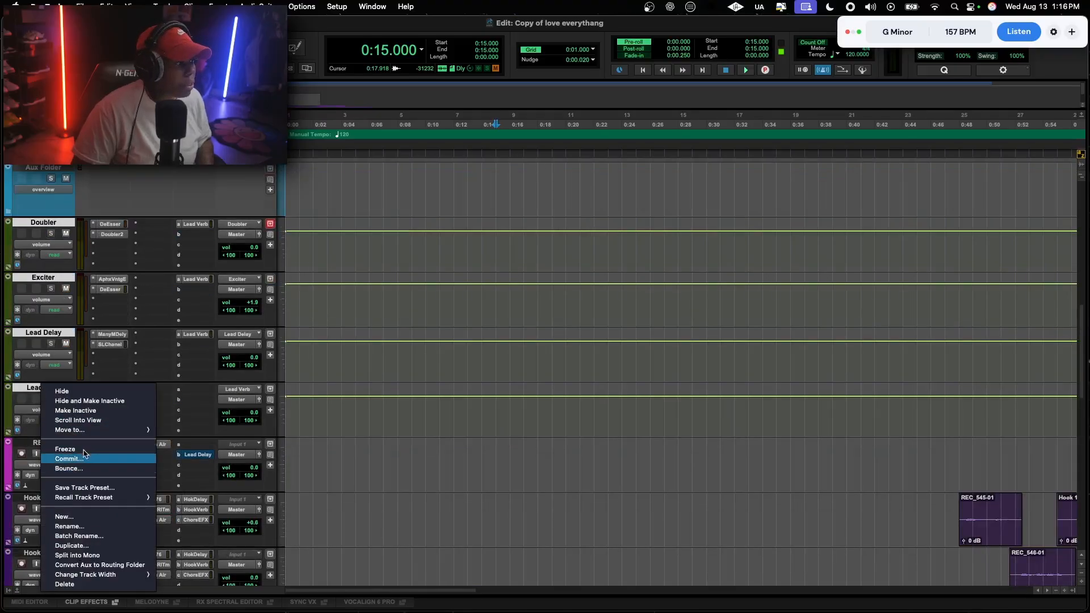
pyautogui.moveTo(88, 430)
pyautogui.click(189, 433)
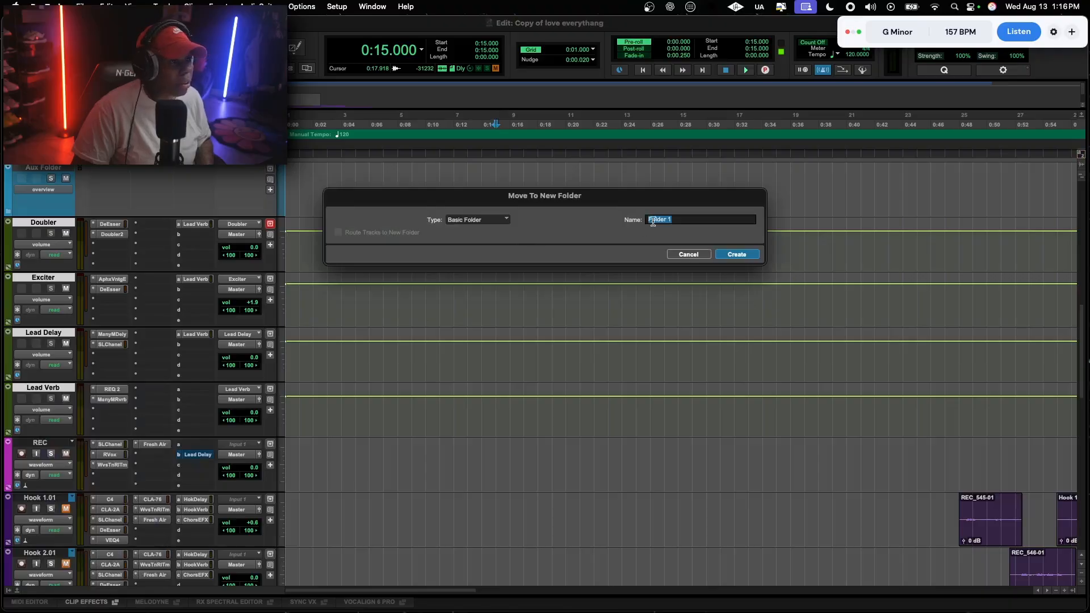
pyautogui.write('Send')
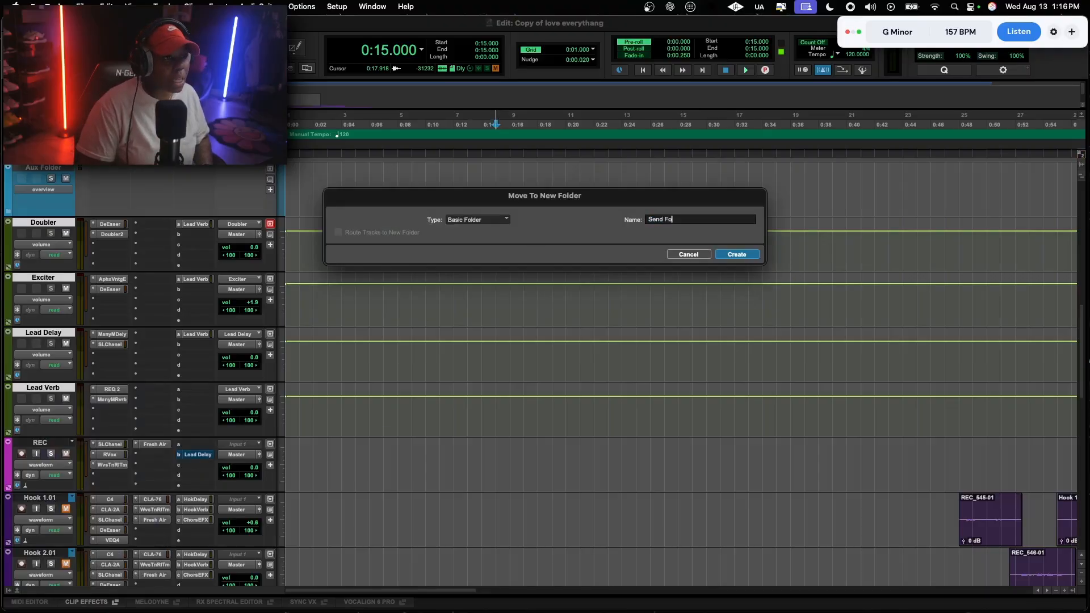
pyautogui.press('Return')
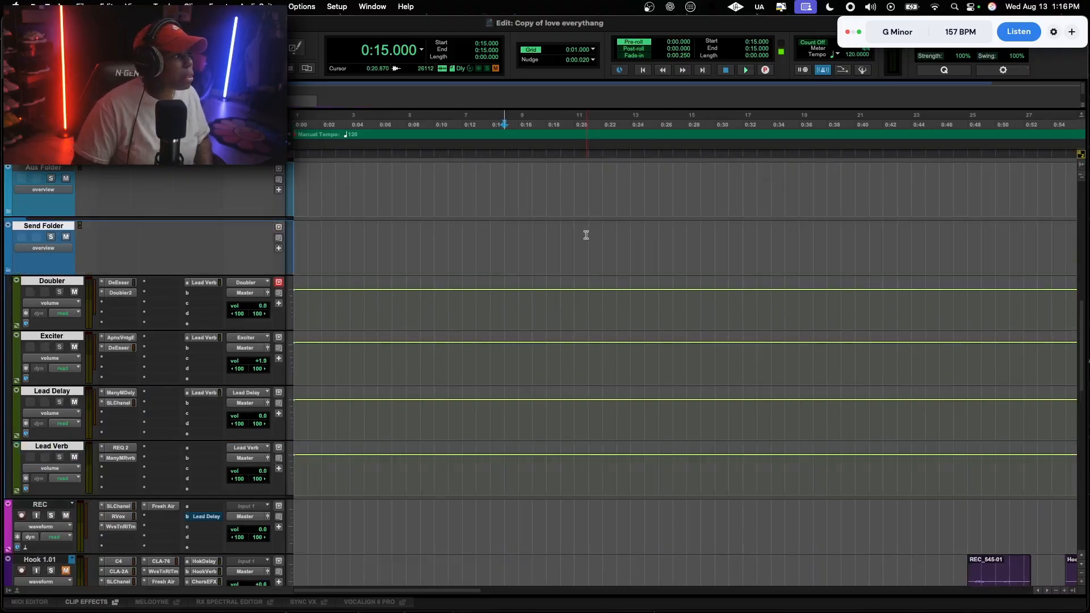
# Color Send Folder and its four effect tracks golden yellow
pyautogui.doubleClick(9, 249)
pyautogui.click(862, 77)
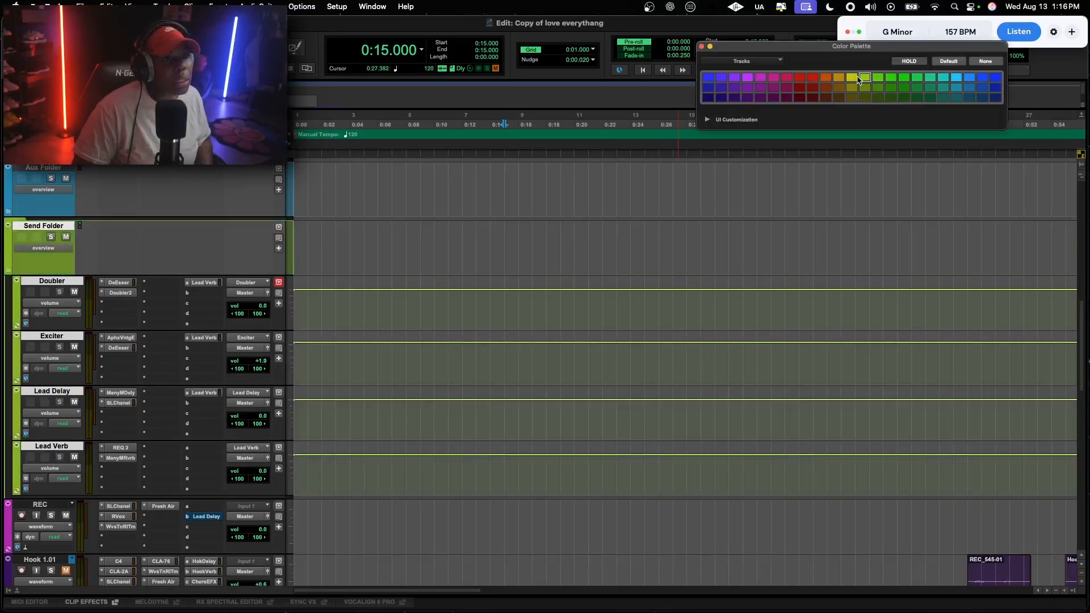
pyautogui.click(840, 79)
pyautogui.click(702, 46)
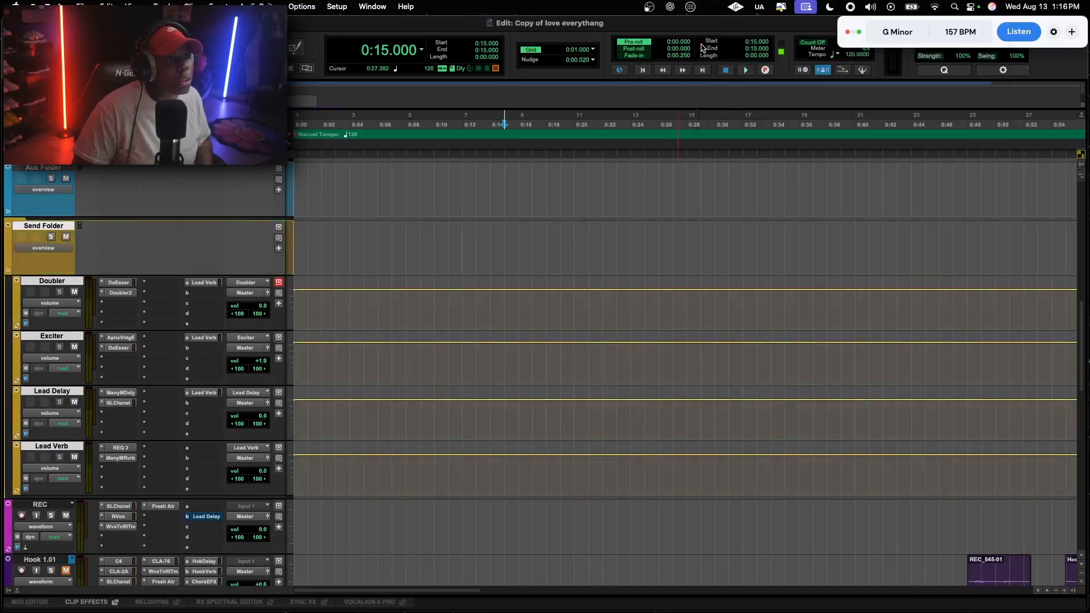
# Collapse Send Folder and move the REC track up directly below the first beat track
pyautogui.click(7, 271)
pyautogui.scroll(4, 497, 322)
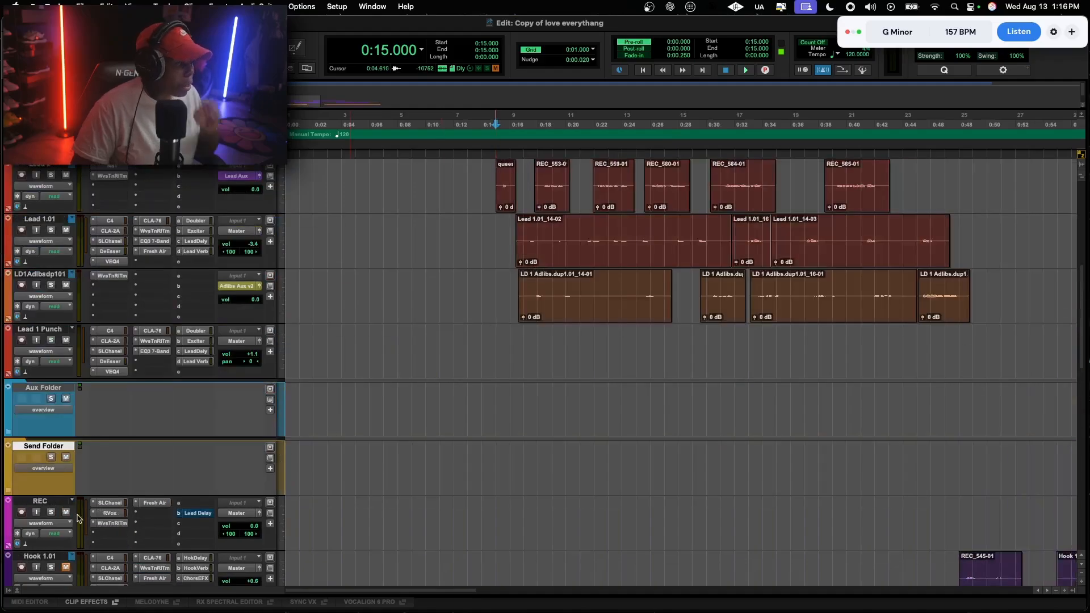
pyautogui.moveTo(46, 505); pyautogui.dragTo(108, 332)
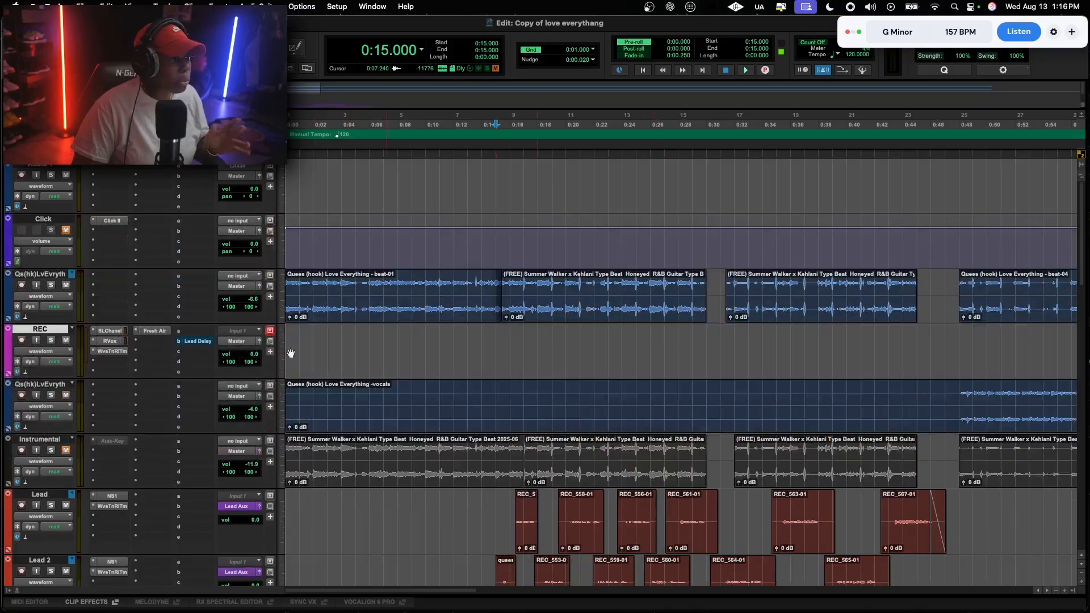
# Rename the beat track directly above REC as Beat
pyautogui.doubleClick(40, 274)
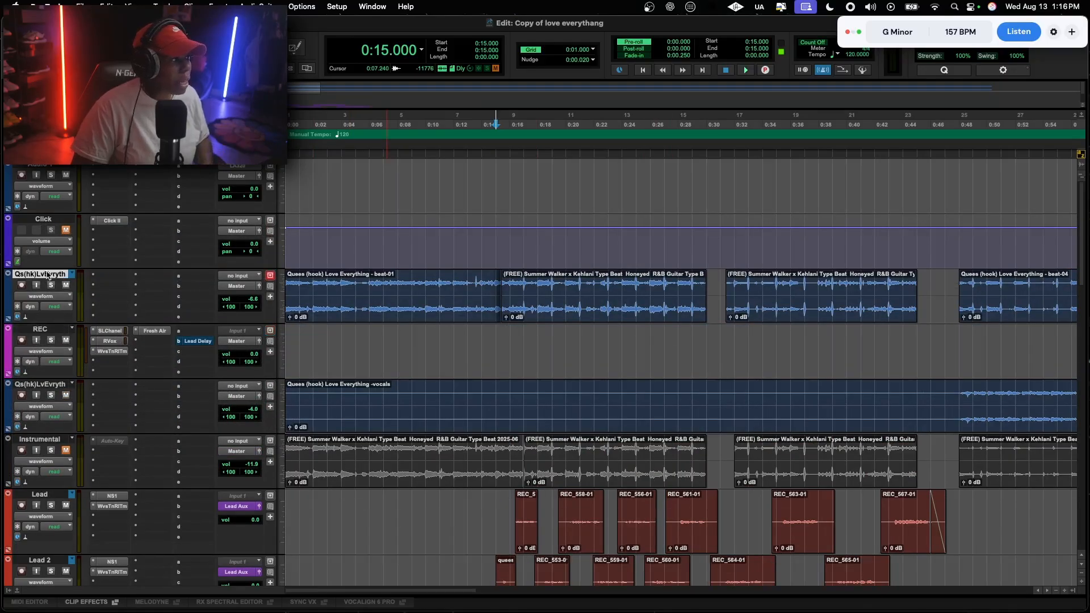
pyautogui.write('Beat')
pyautogui.press('Return')
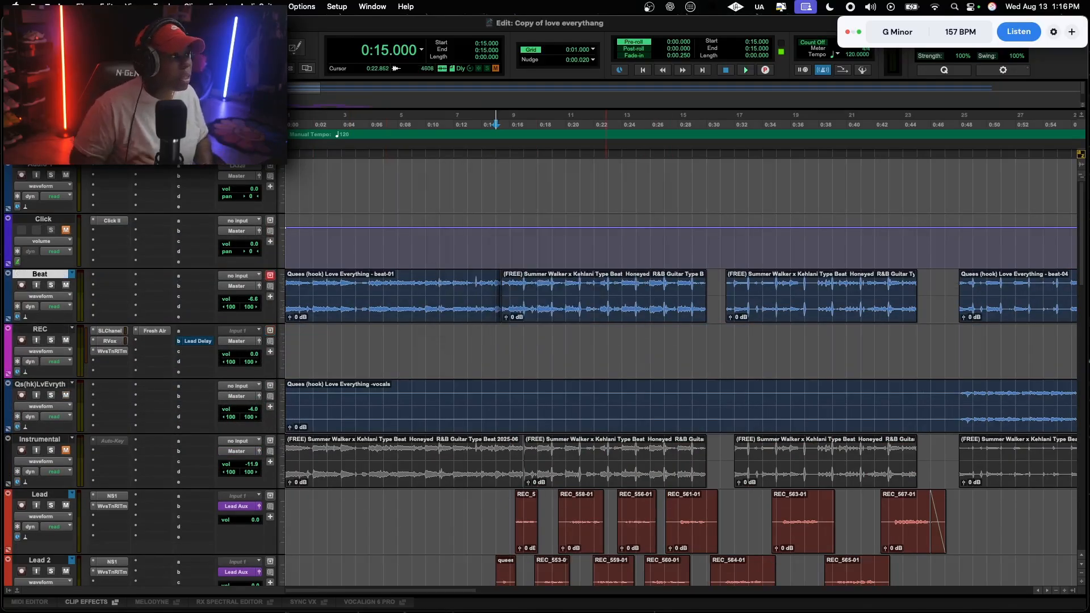
# Reduce the height of the track above Click so that it takes up less space
pyautogui.click(54, 220)
pyautogui.click(50, 166)
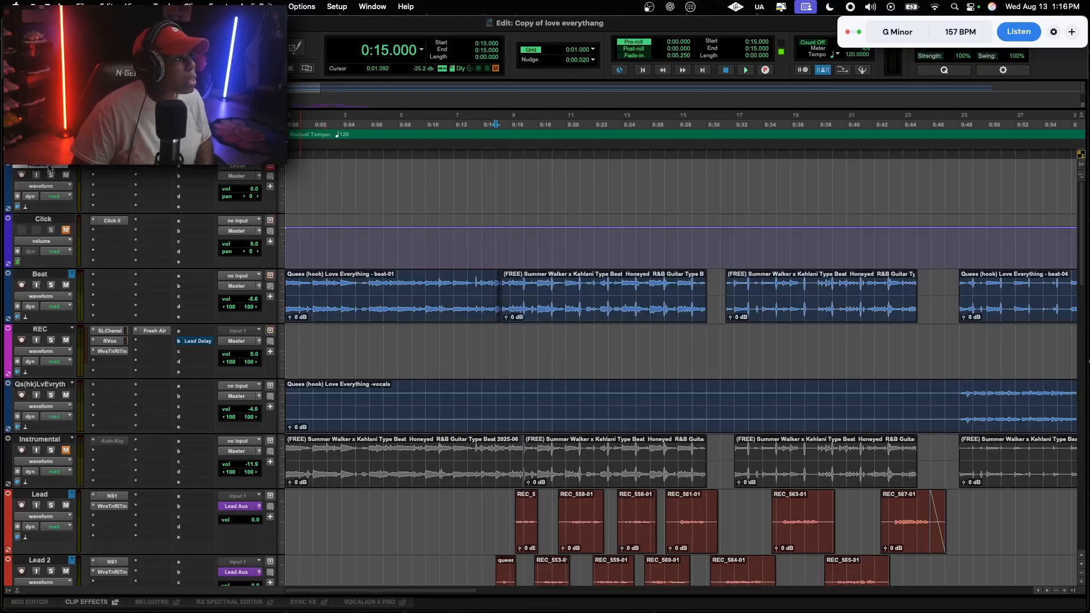
pyautogui.rightClick(50, 166)
pyautogui.click(39, 176)
pyautogui.moveTo(42, 211); pyautogui.dragTo(44, 183)
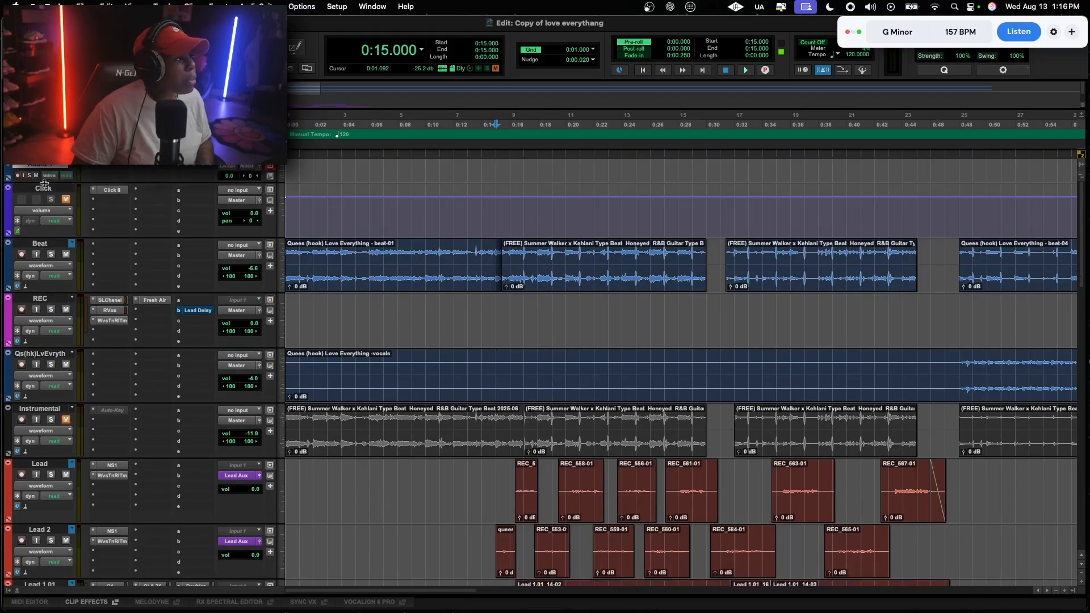
# Color the REC track red using the track color palette
pyautogui.doubleClick(10, 174)
pyautogui.click(8, 325)
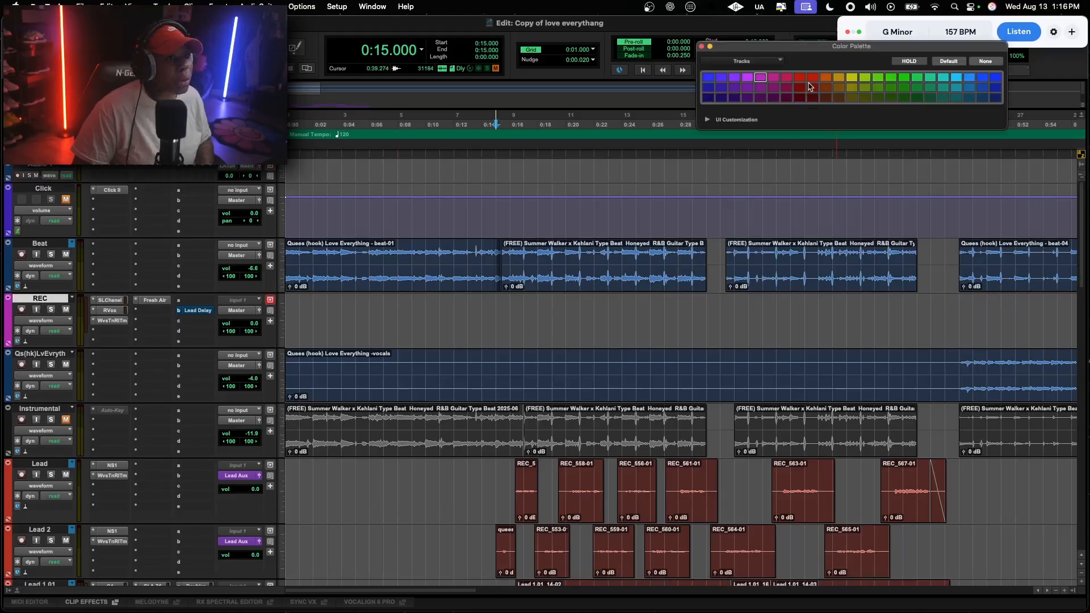
pyautogui.click(703, 47)
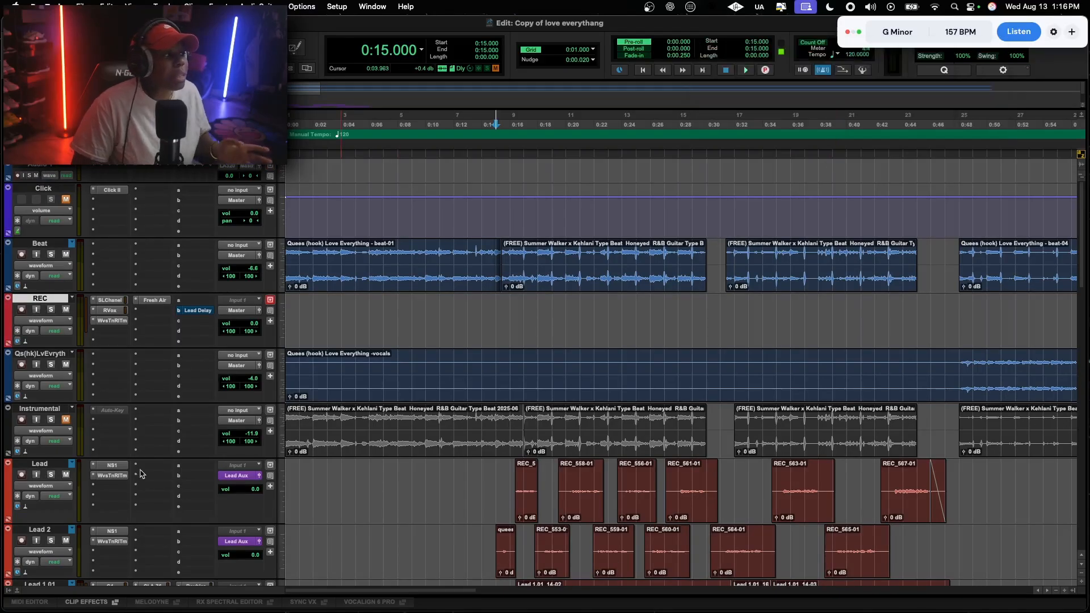
# Color the Lead, Lead 2, Lead 1.01, LD1Adlbsdp101 and Lead 1 Punch tracks blue
pyautogui.scroll(-7, 53, 367)
pyautogui.click(41, 274)
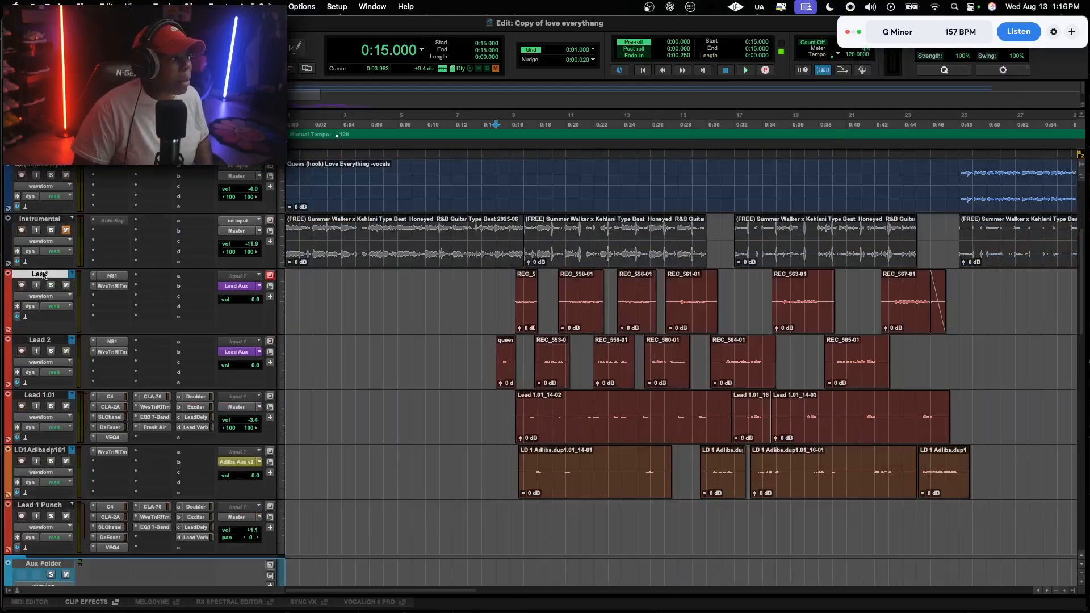
pyautogui.keyDown('shift'); pyautogui.click(39, 395); pyautogui.keyUp('shift')
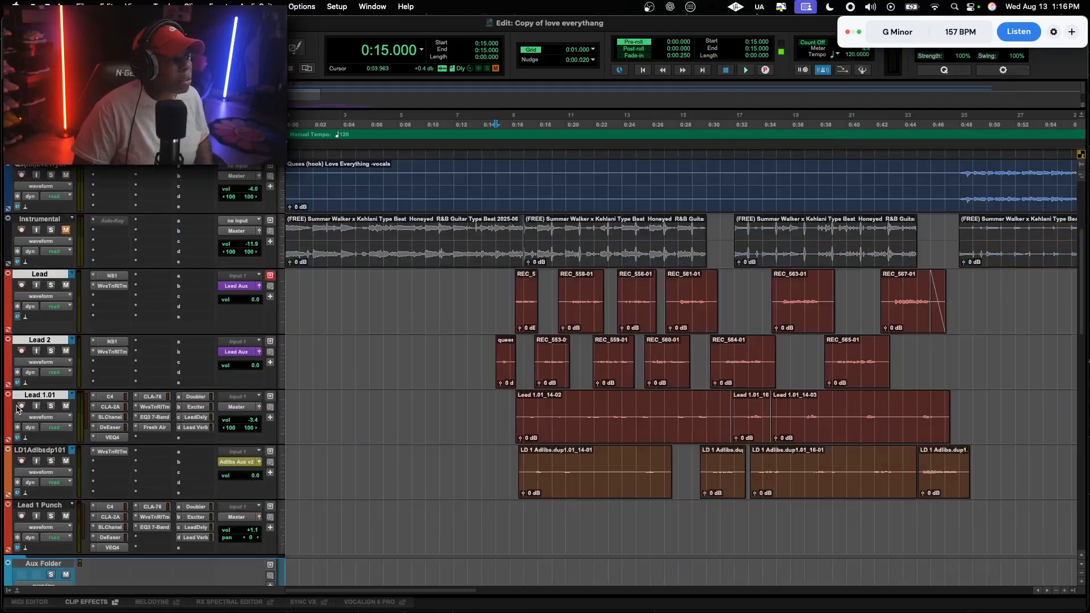
pyautogui.keyDown('shift'); pyautogui.click(25, 507); pyautogui.keyUp('shift')
pyautogui.doubleClick(10, 471)
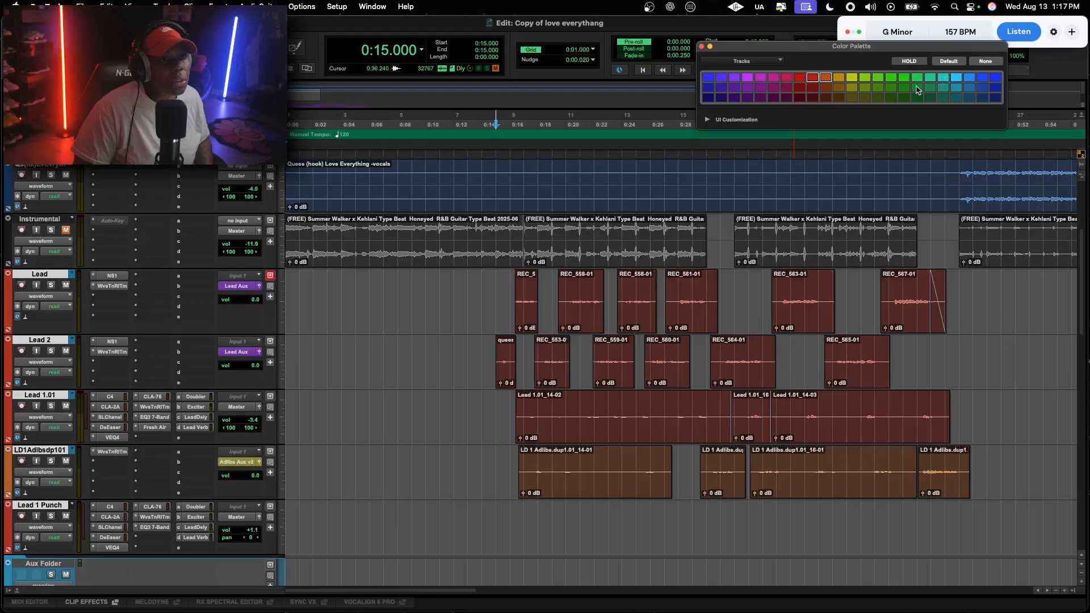
pyautogui.click(980, 79)
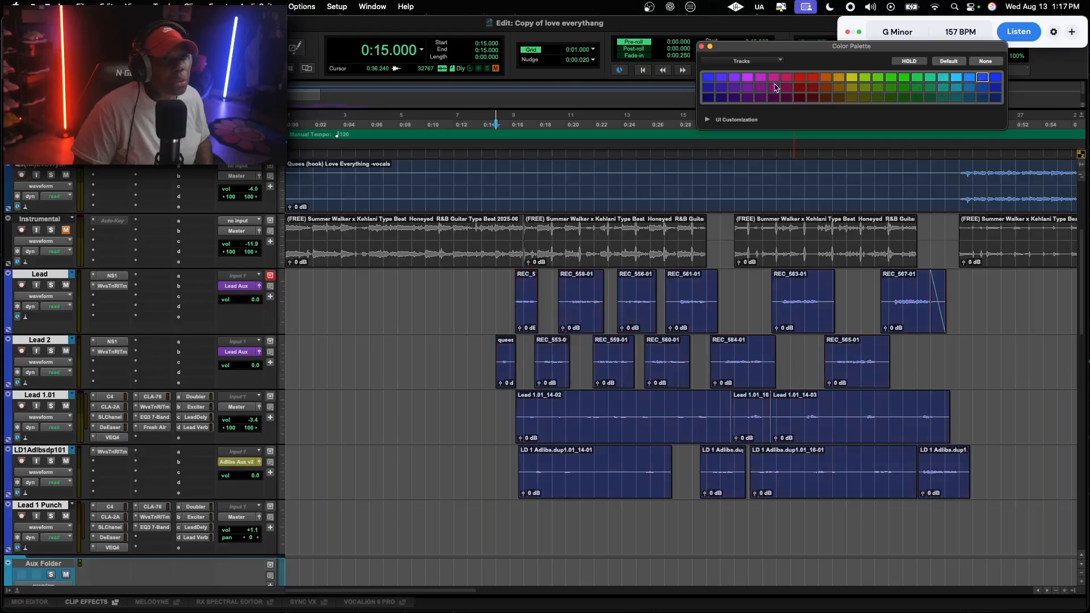
pyautogui.click(702, 47)
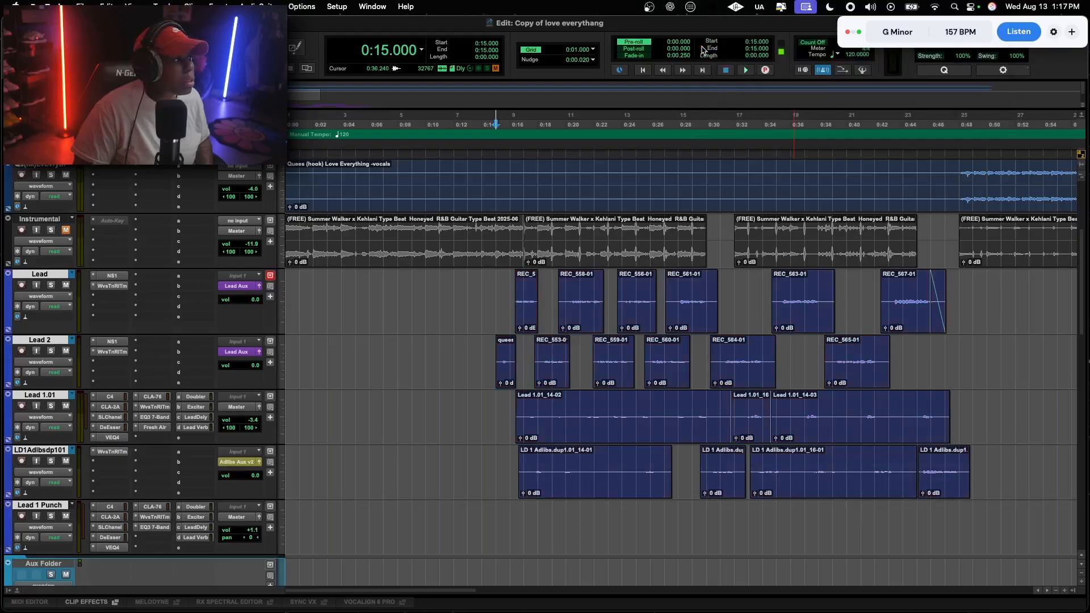
# Delete the Instrumental track together with its active clips
pyautogui.rightClick(40, 219)
pyautogui.click(108, 461)
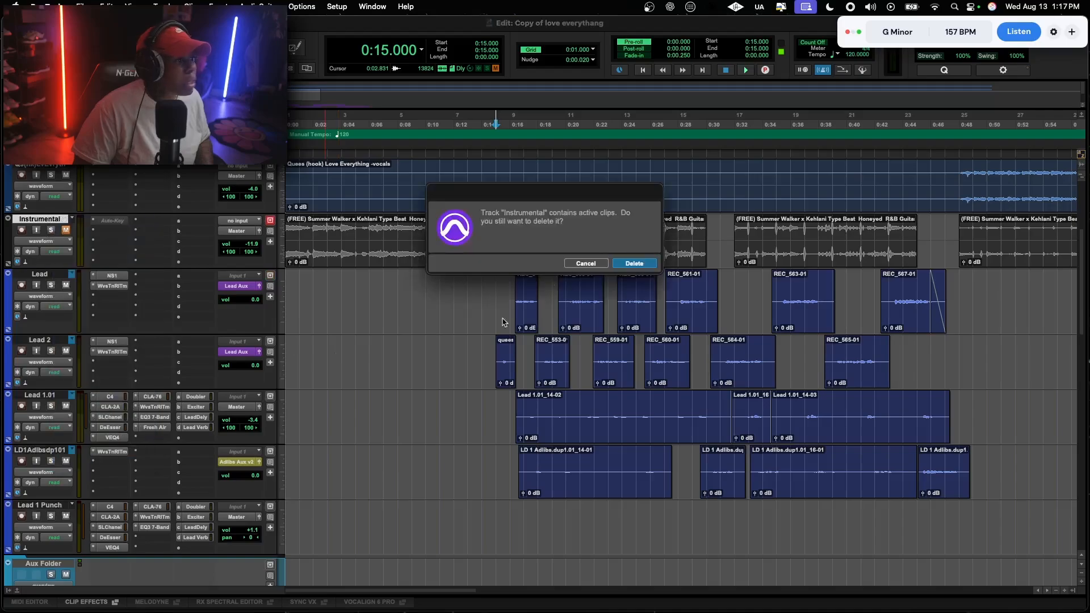
pyautogui.click(634, 264)
# Delete the Love Everything -vocals track below REC together with its active clips
pyautogui.scroll(5, 454, 343)
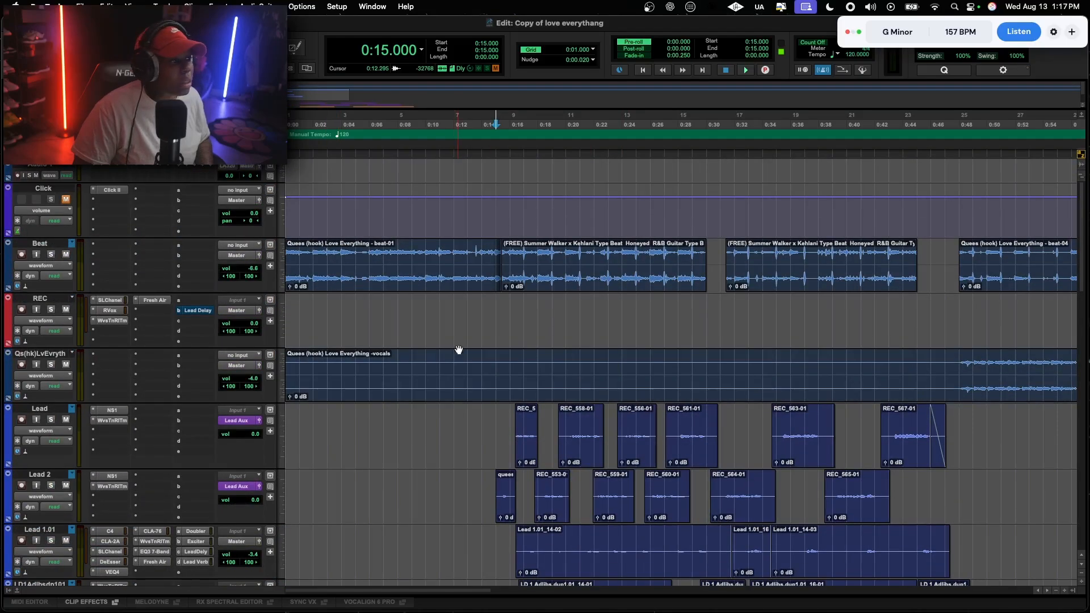
pyautogui.press('r')
pyautogui.press('r')
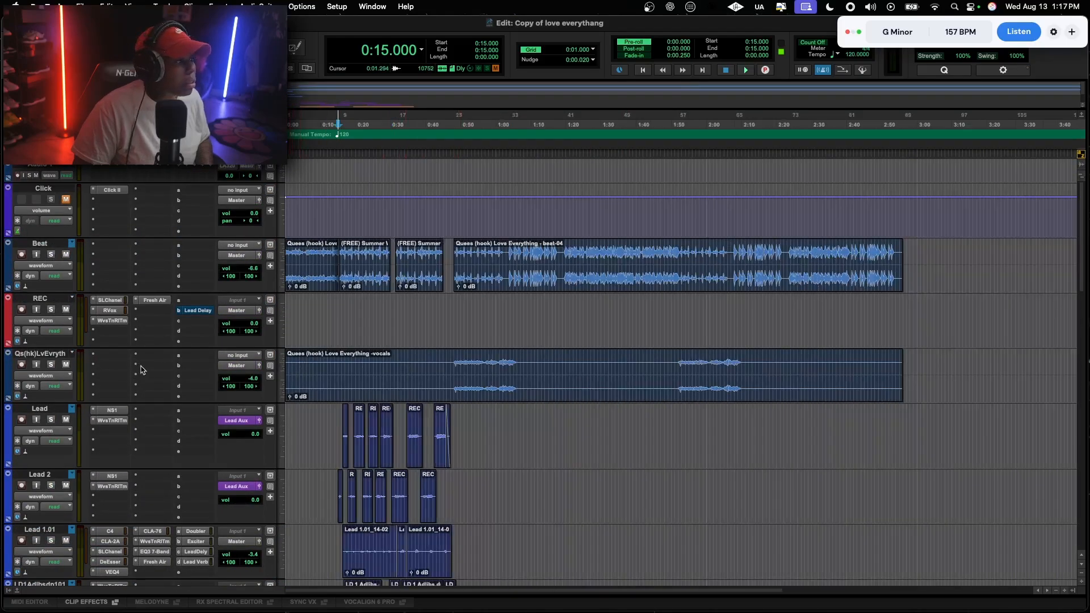
pyautogui.rightClick(40, 353)
pyautogui.click(75, 591)
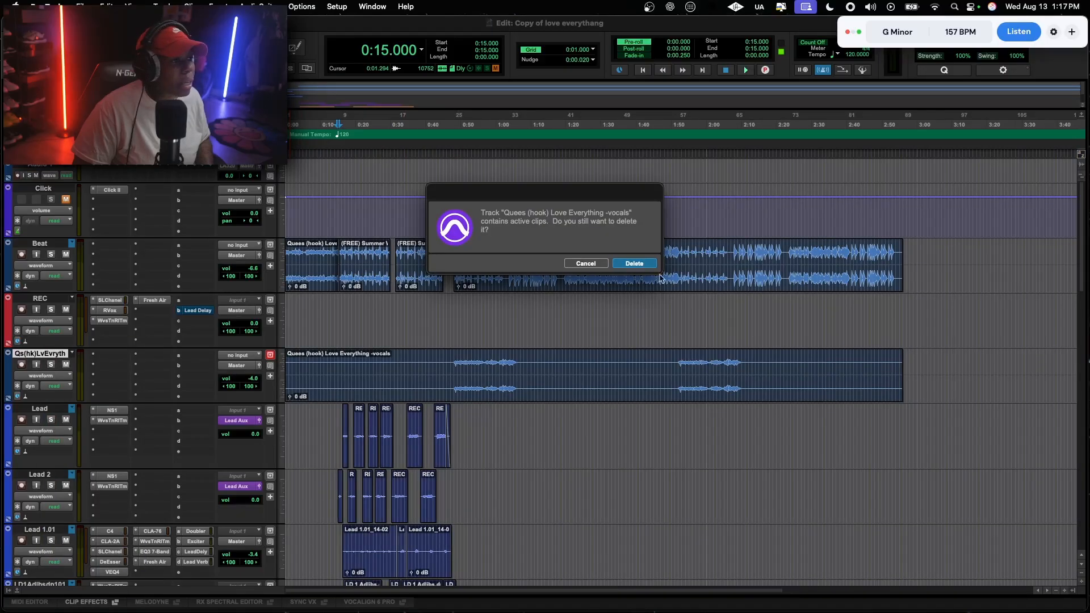
pyautogui.click(634, 264)
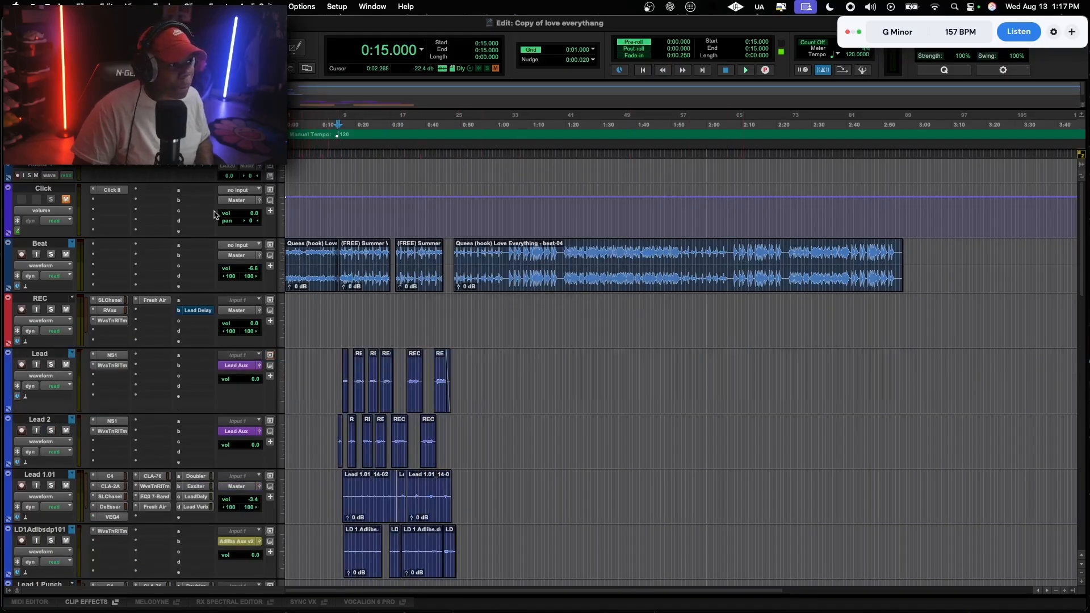
# Move the five tracks from Hook 1.01 through Hook 4 above Aux Folder, directly below Lead 1 Punch
pyautogui.scroll(-2, 316, 341)
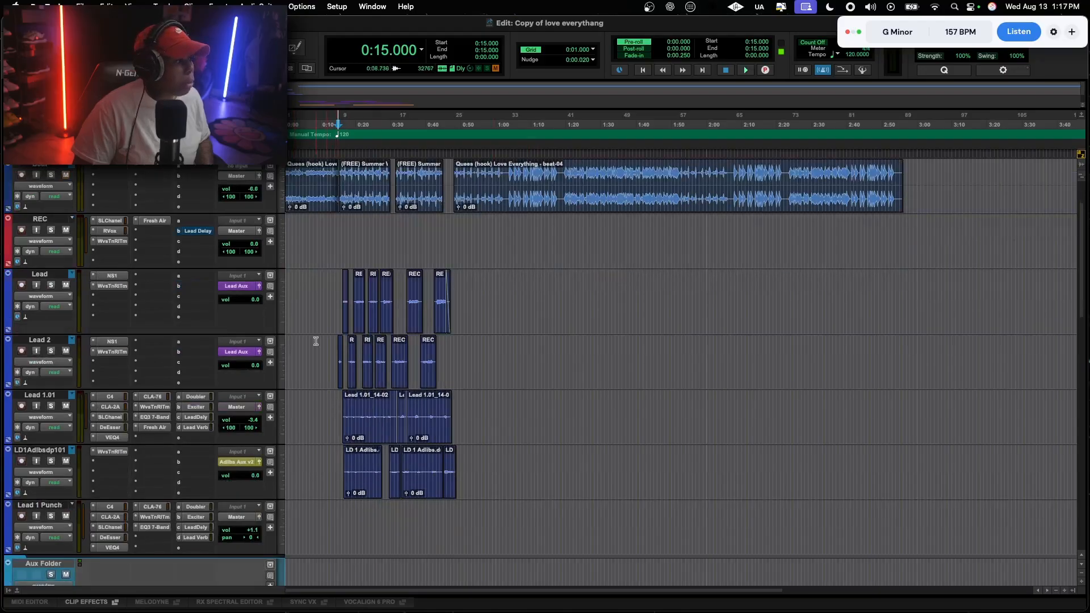
pyautogui.scroll(-6, 463, 455)
pyautogui.click(34, 394)
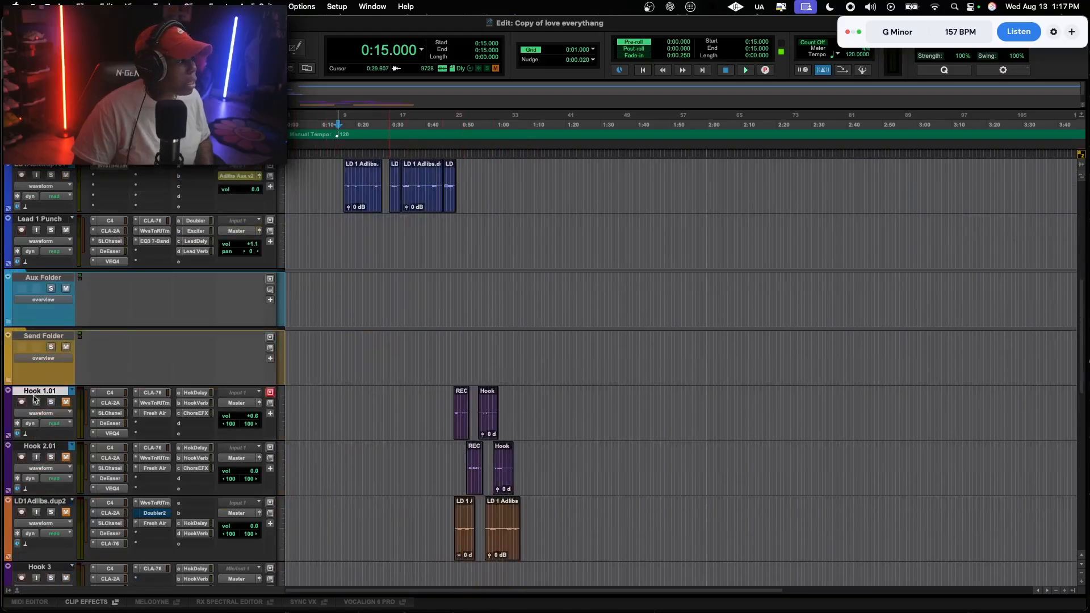
pyautogui.scroll(-3, 33, 505)
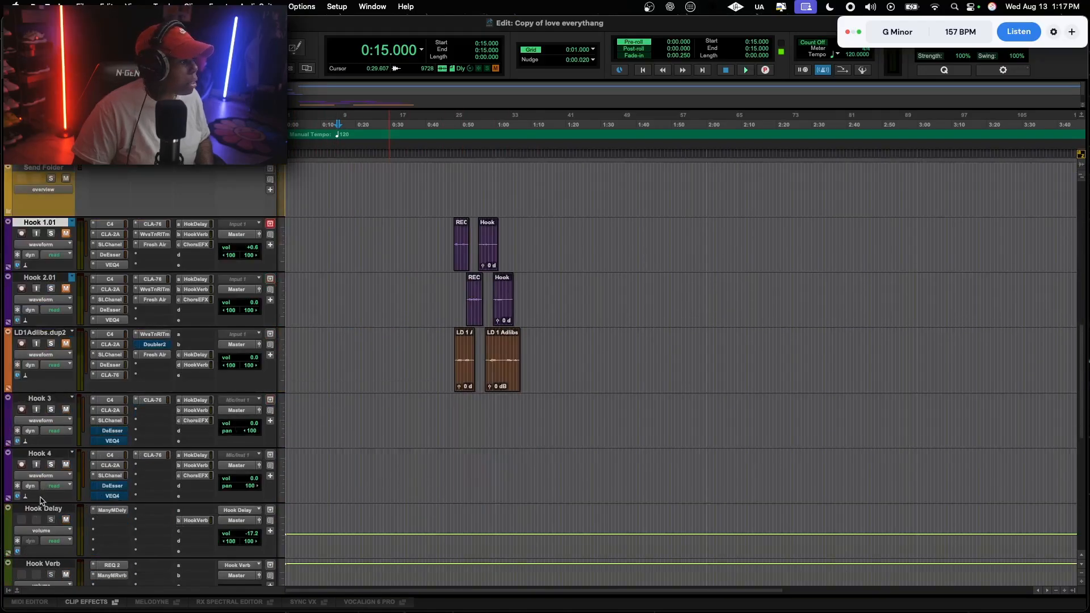
pyautogui.keyDown('shift'); pyautogui.click(45, 453); pyautogui.keyUp('shift')
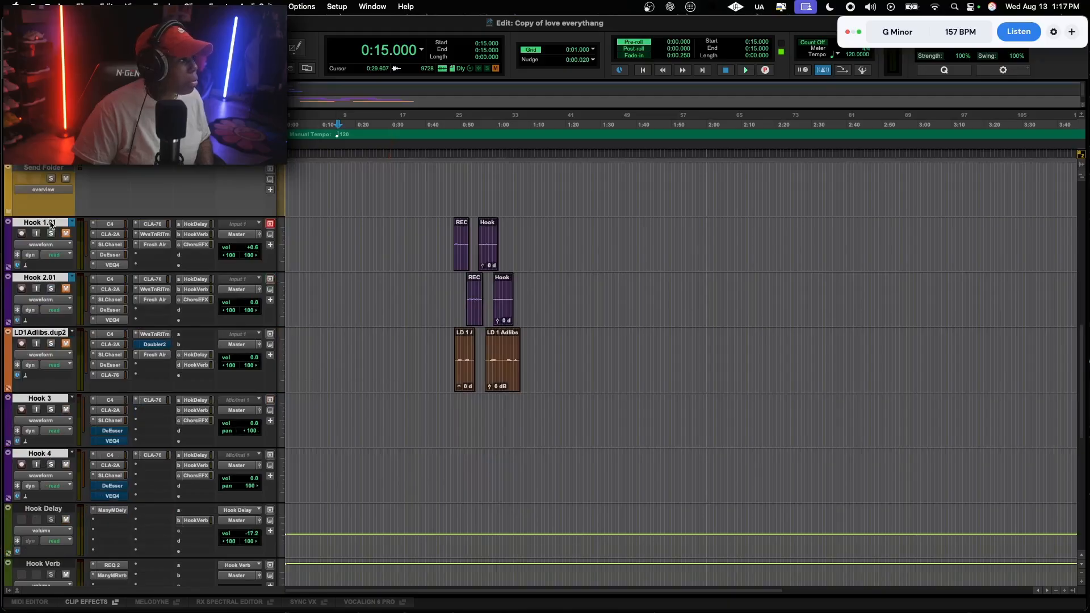
pyautogui.moveTo(51, 225); pyautogui.dragTo(97, 274)
pyautogui.scroll(-5, 12, 416)
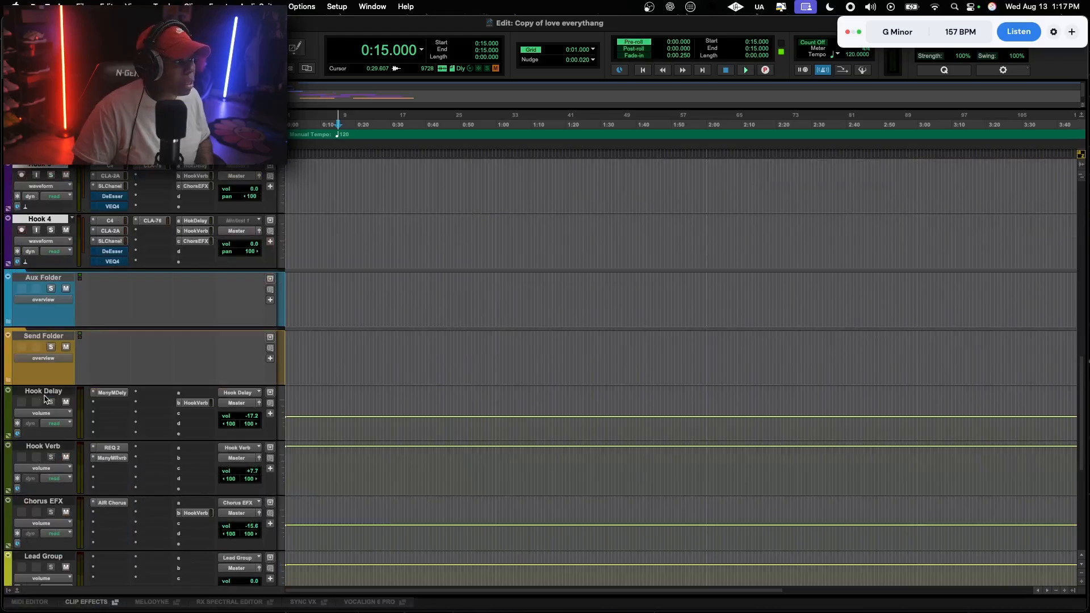
pyautogui.scroll(5, 46, 400)
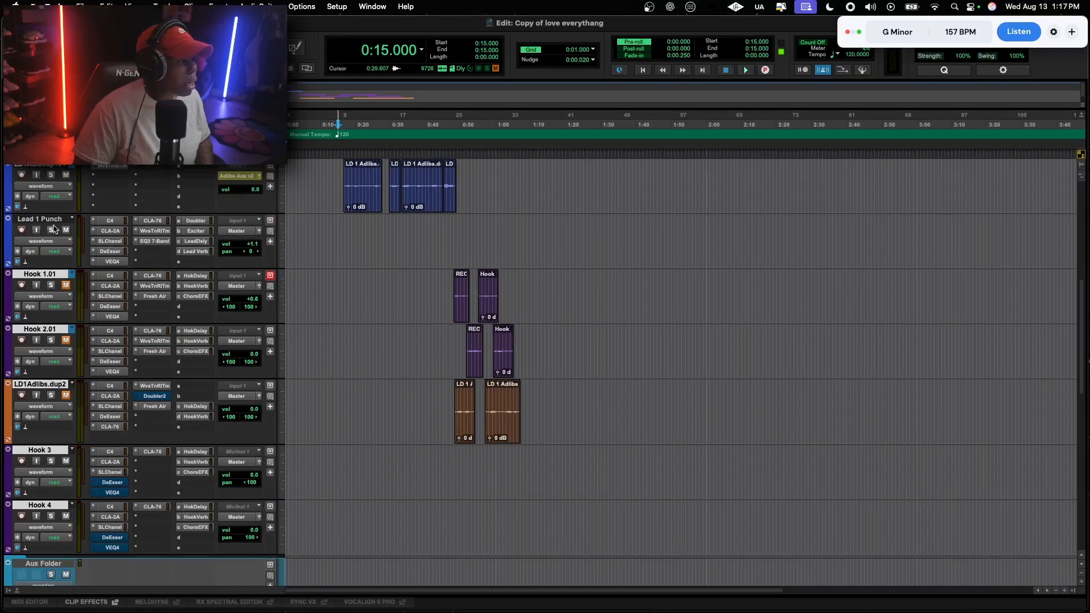
# Move the Hook Delay, Hook Verb and Chorus EFX tracks into Send Folder
pyautogui.scroll(-8, 68, 295)
pyautogui.click(49, 334)
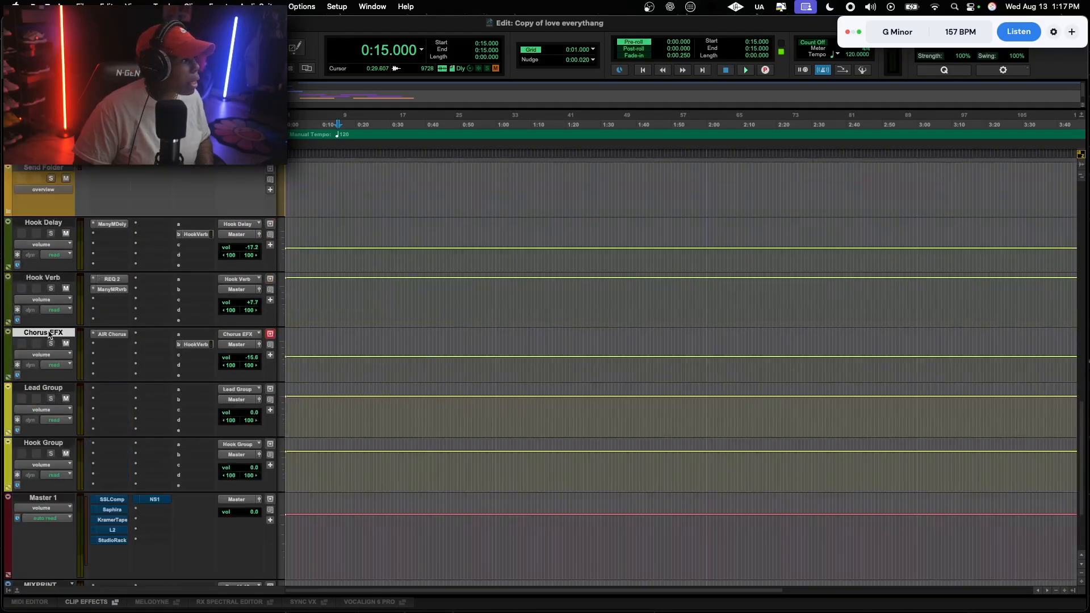
pyautogui.keyDown('shift'); pyautogui.click(45, 222); pyautogui.keyUp('shift')
pyautogui.moveTo(45, 223); pyautogui.dragTo(47, 181)
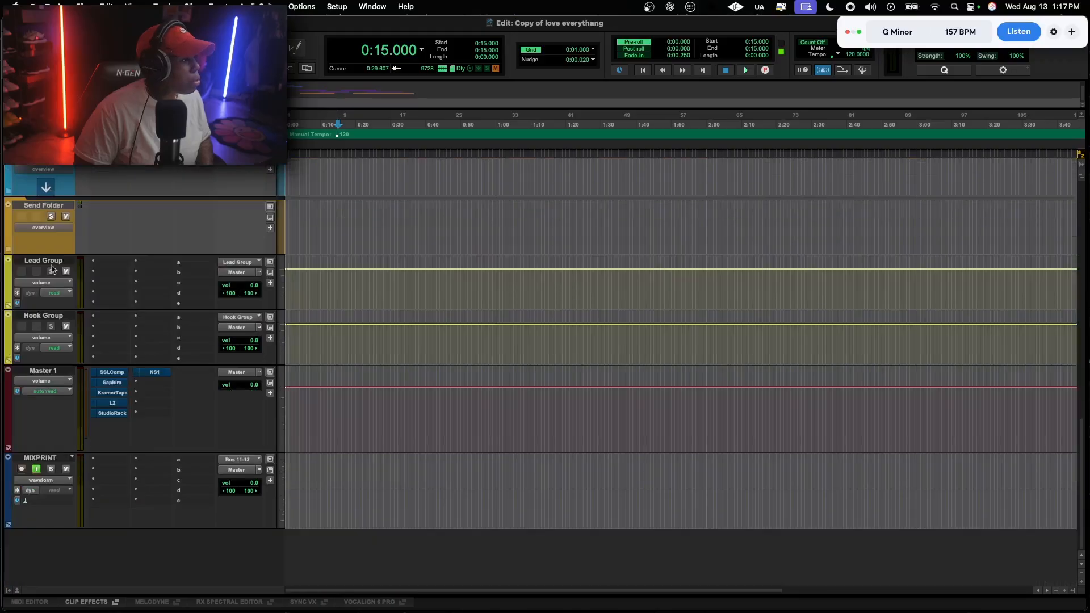
# Delete the Lead Group and Hook Group tracks
pyautogui.click(55, 317)
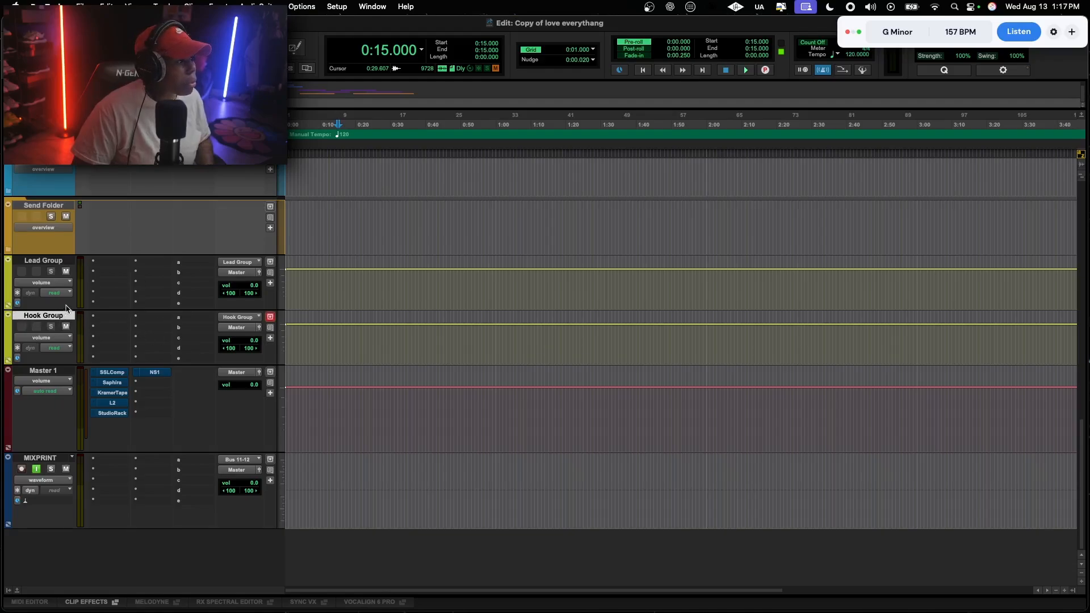
pyautogui.scroll(15, 171, 285)
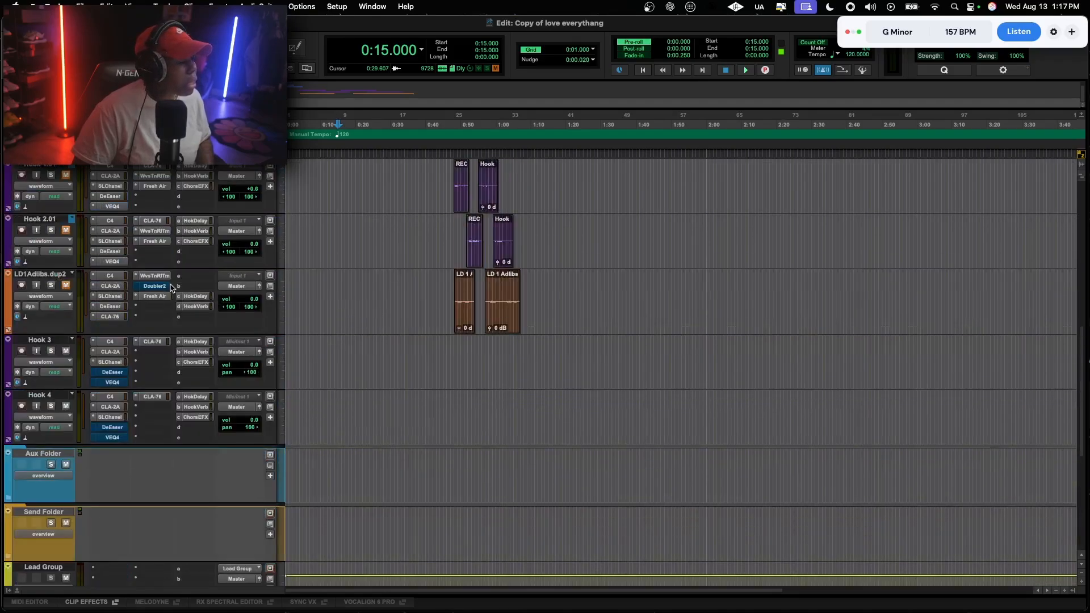
pyautogui.scroll(-5, 171, 288)
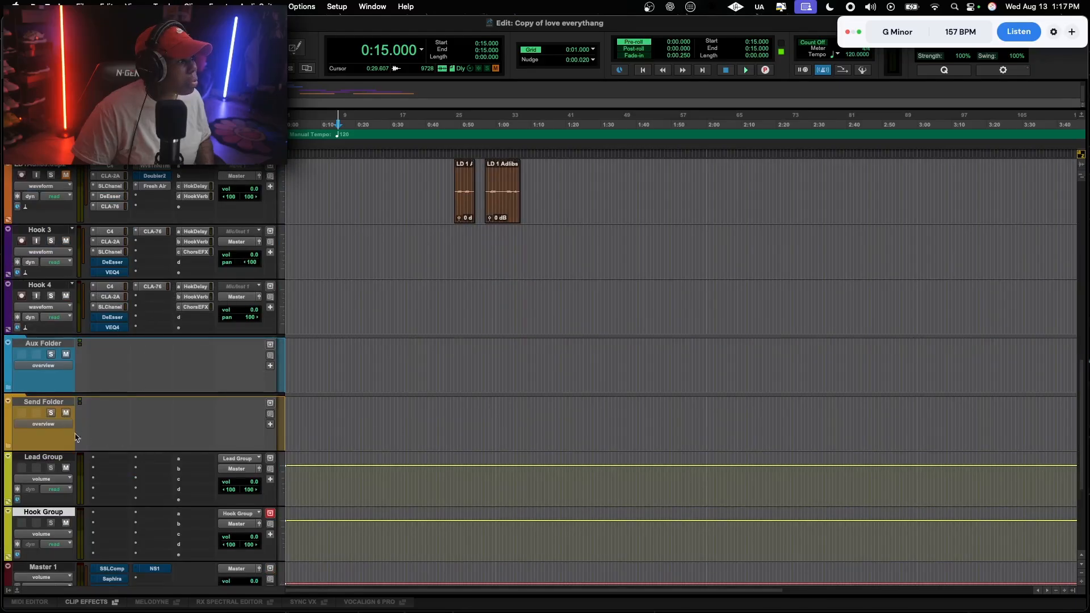
pyautogui.keyDown('shift'); pyautogui.click(48, 459); pyautogui.keyUp('shift')
pyautogui.rightClick(47, 459)
pyautogui.click(78, 590)
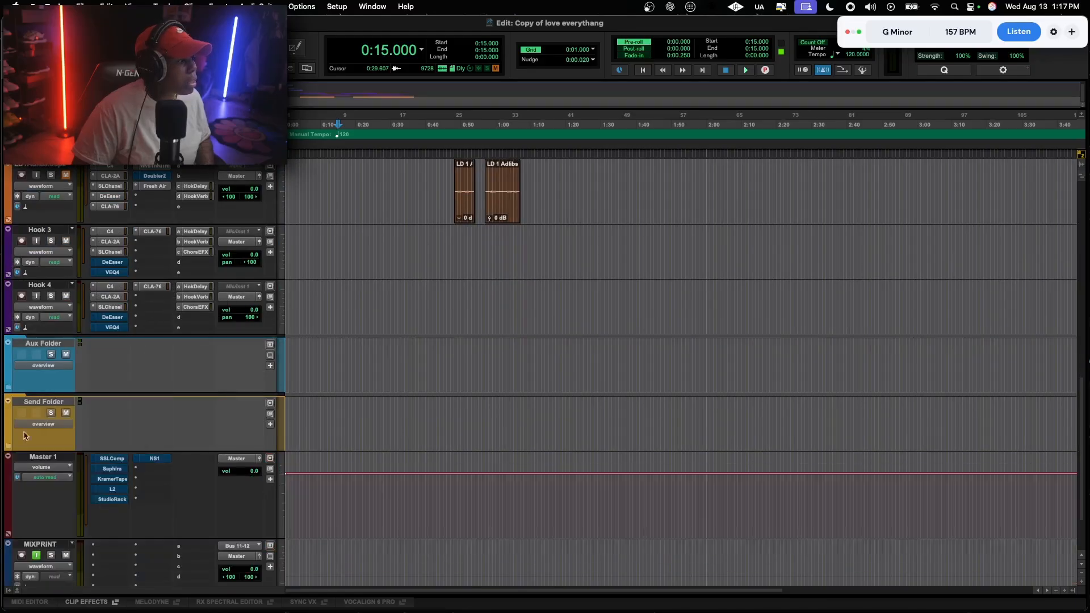
# Expand Aux Folder to review its aux tracks and collapse it again
pyautogui.click(8, 389)
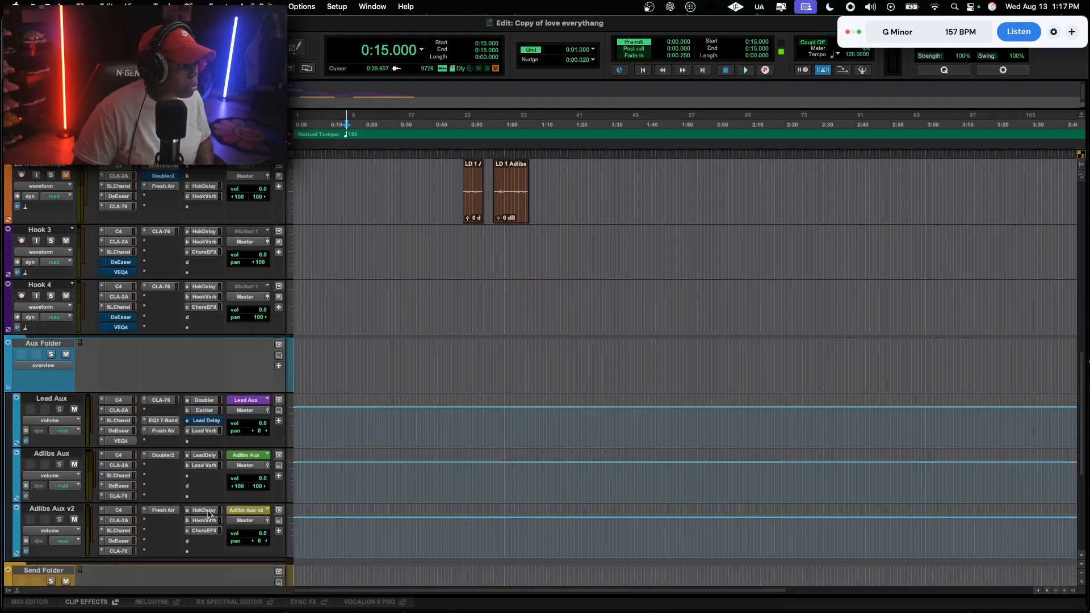
pyautogui.click(8, 389)
pyautogui.scroll(-3, 52, 401)
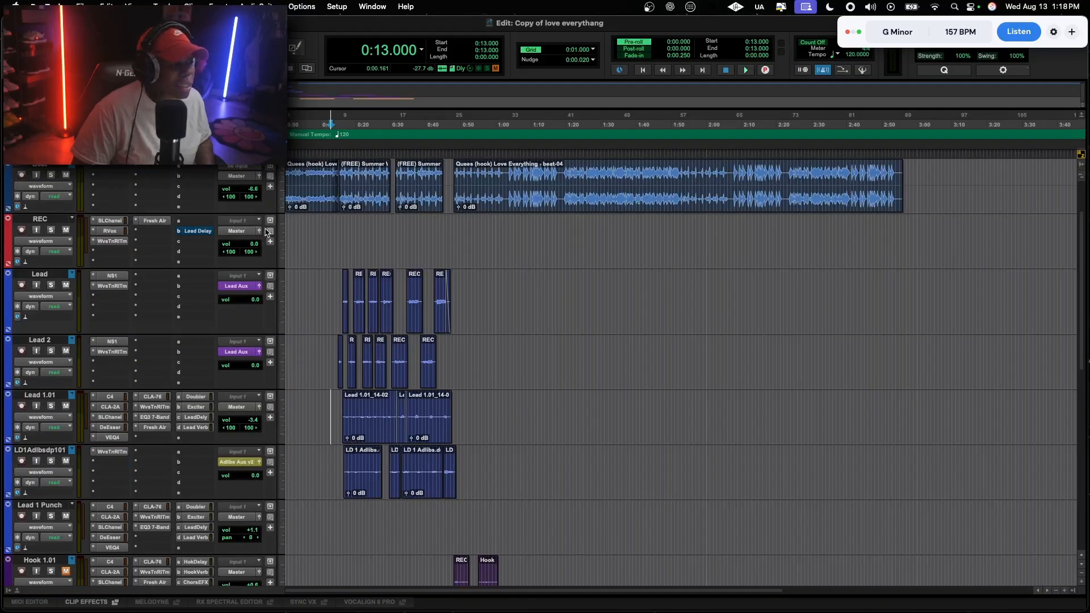
pyautogui.scroll(2, 207, 259)
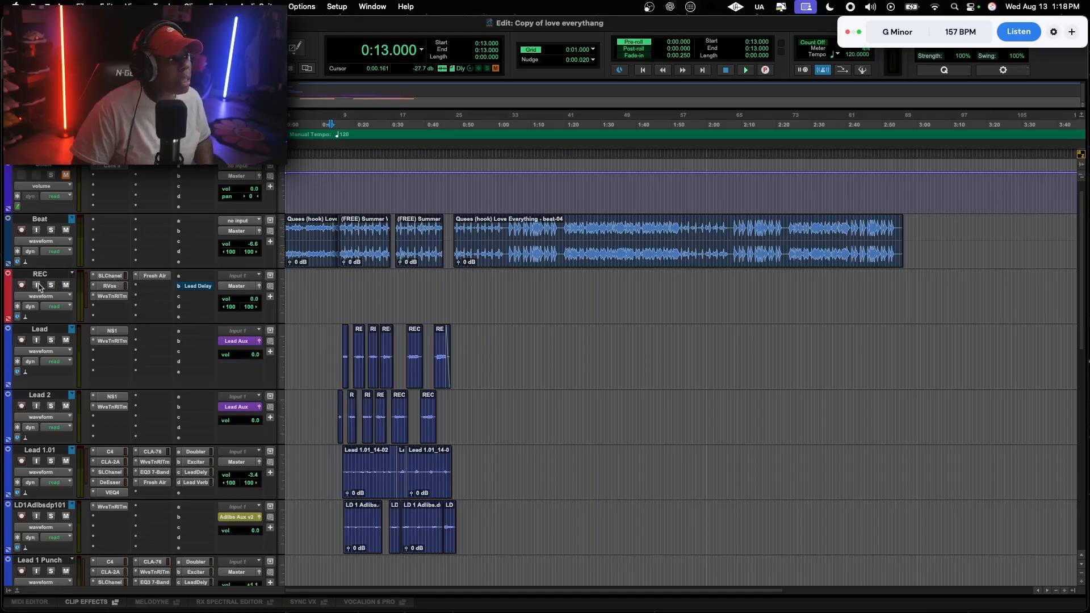
# Set the REC track's input to LA320 and enable its input monitoring
pyautogui.click(238, 276)
pyautogui.click(301, 278)
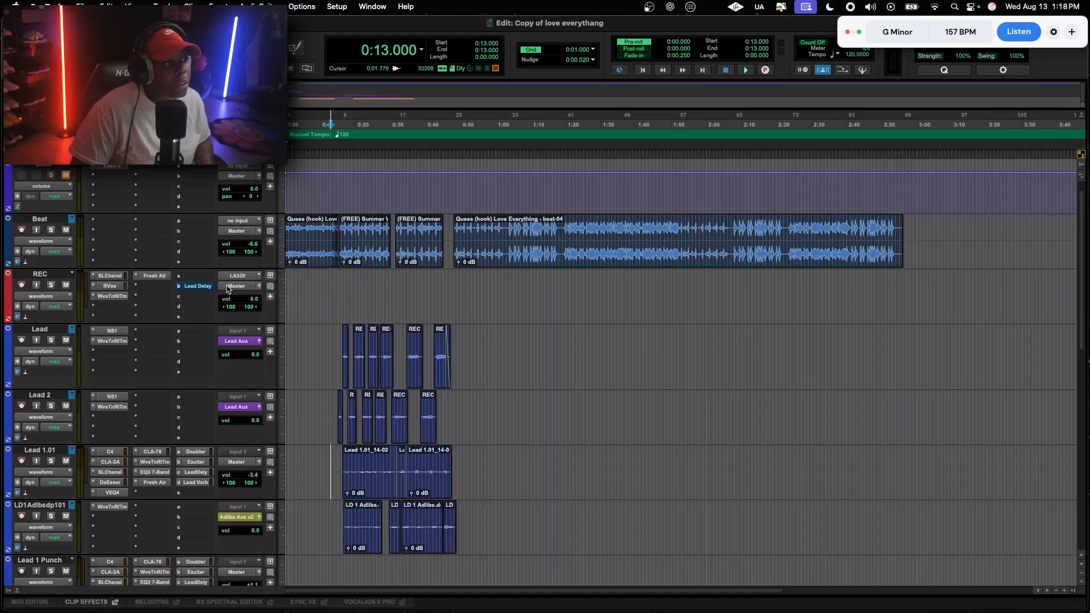
pyautogui.click(37, 286)
pyautogui.scroll(1, 44, 201)
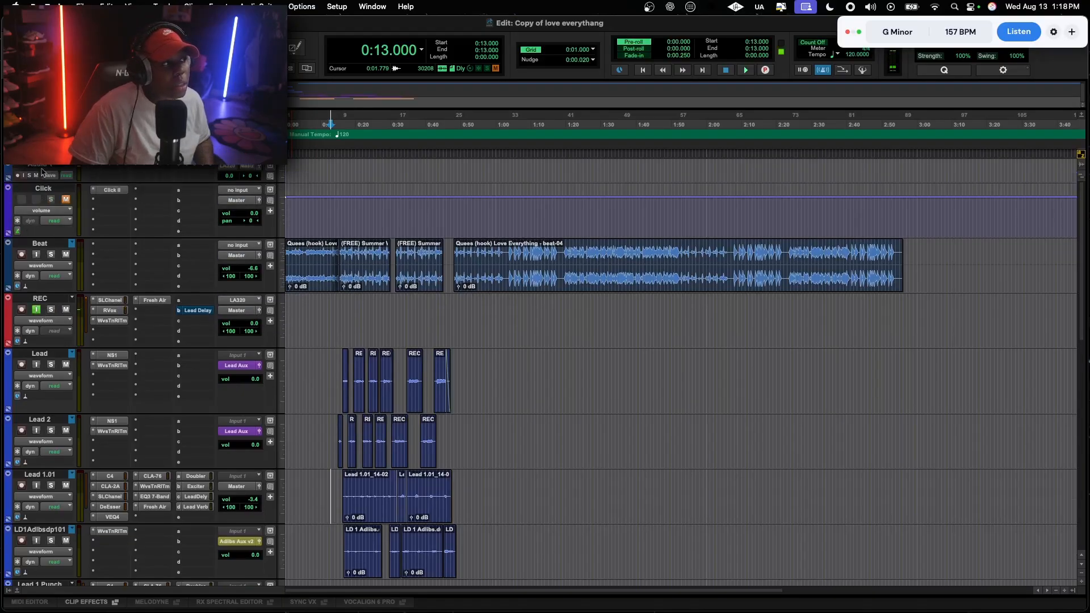
# Delete the track above Click and turn off input monitoring on the REC track
pyautogui.rightClick(41, 172)
pyautogui.click(99, 398)
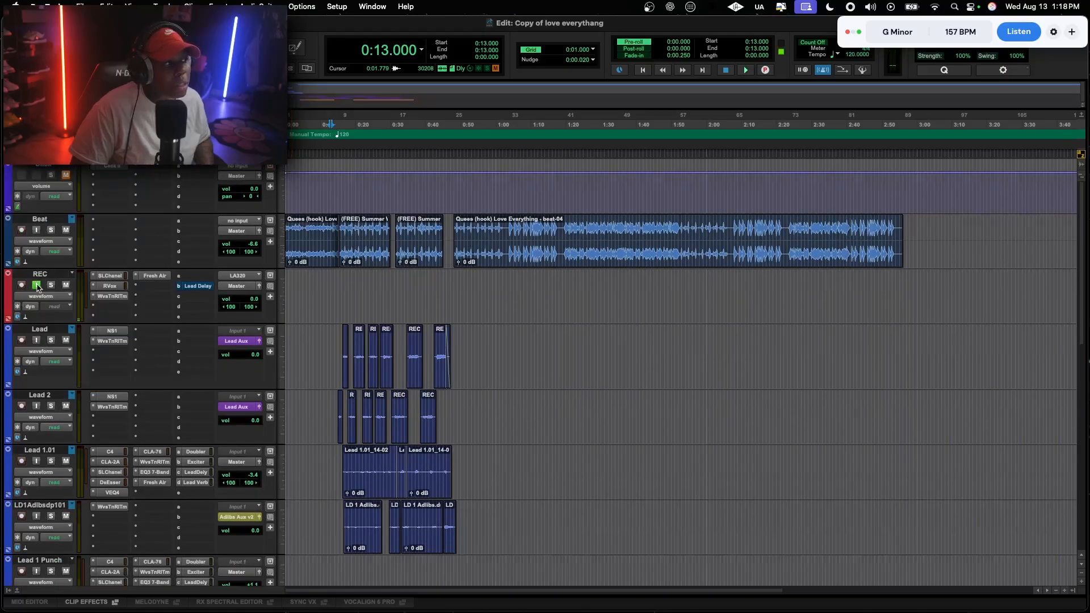
pyautogui.click(37, 286)
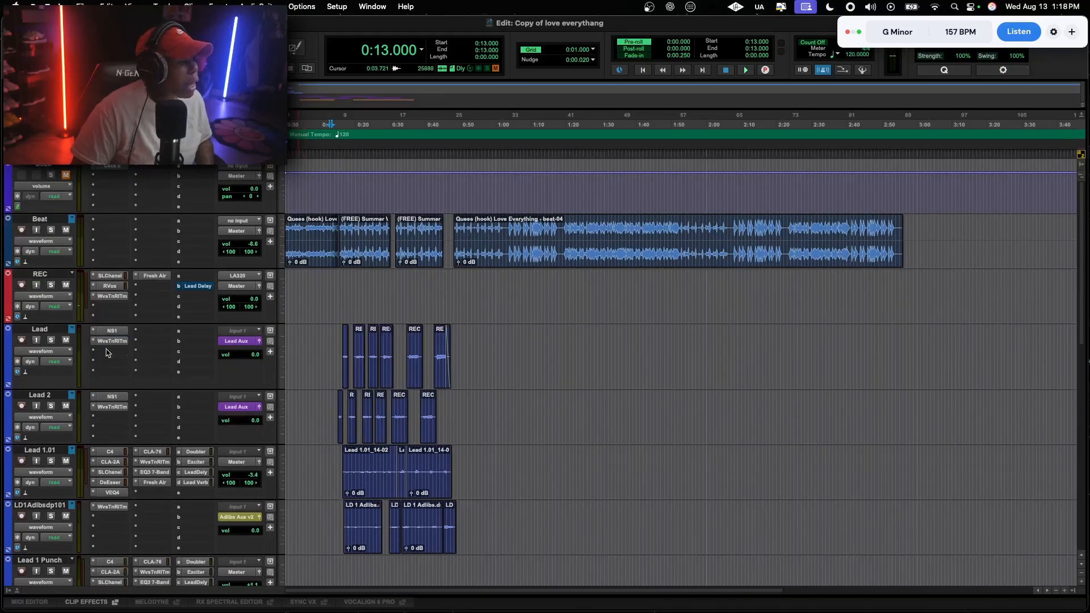
# Make the Lead 1.01 track slightly taller and audition it soloed from 0:15.000, clearing the solo and stopping playback
pyautogui.scroll(-2, 165, 367)
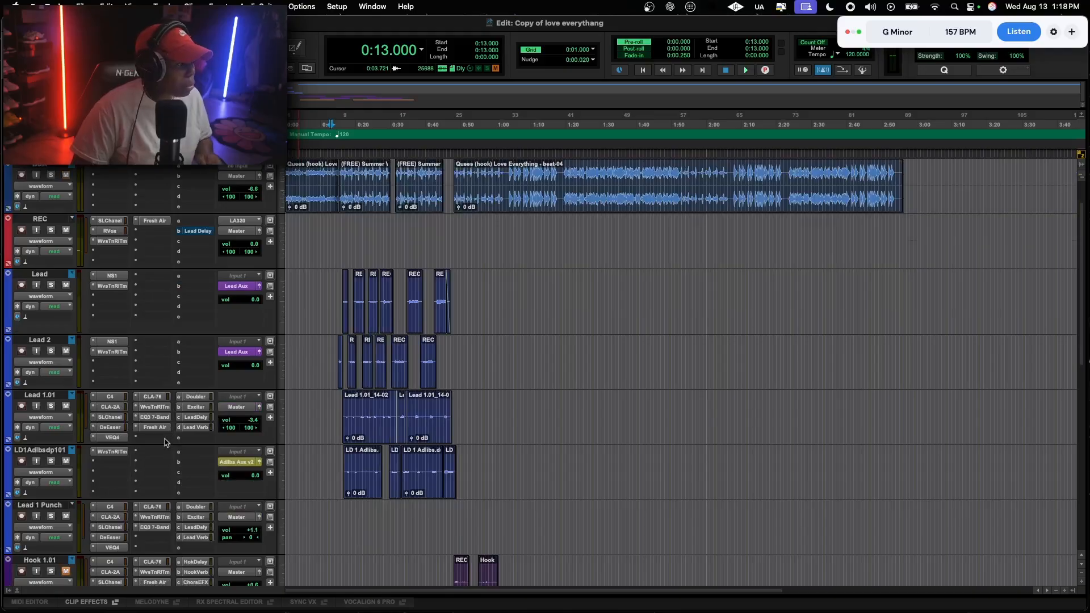
pyautogui.moveTo(163, 444); pyautogui.dragTo(164, 456)
pyautogui.click(51, 406)
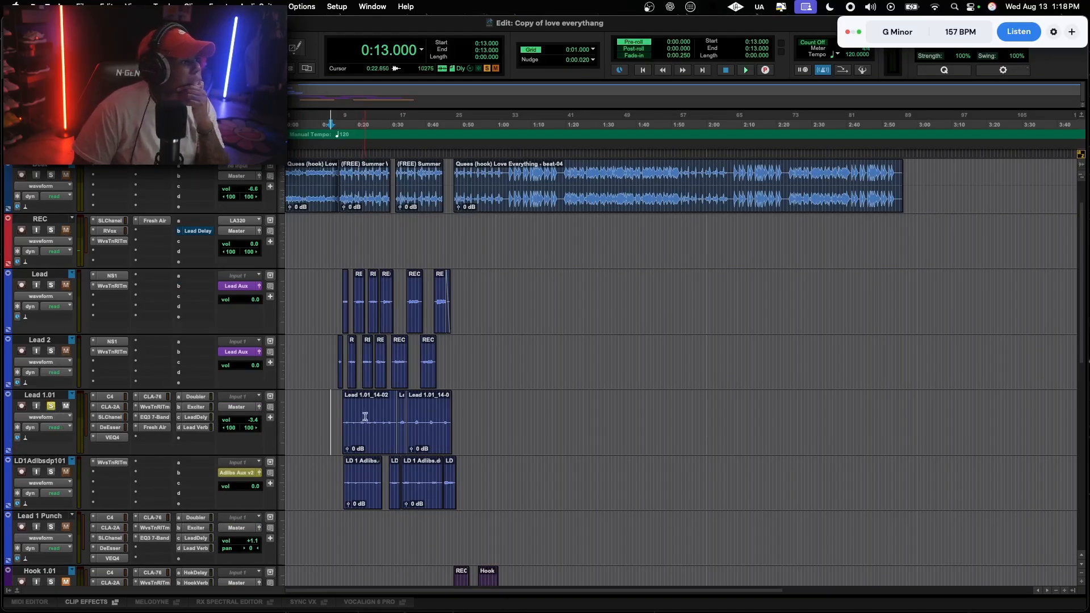
pyautogui.click(338, 401)
pyautogui.press('space')
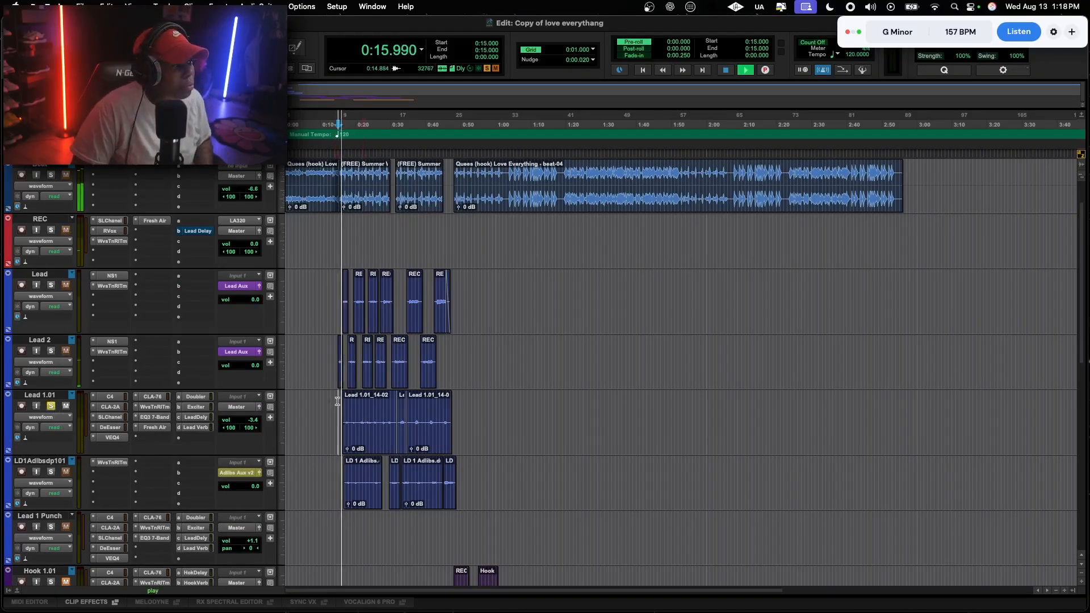
pyautogui.click(51, 407)
pyautogui.press('space')
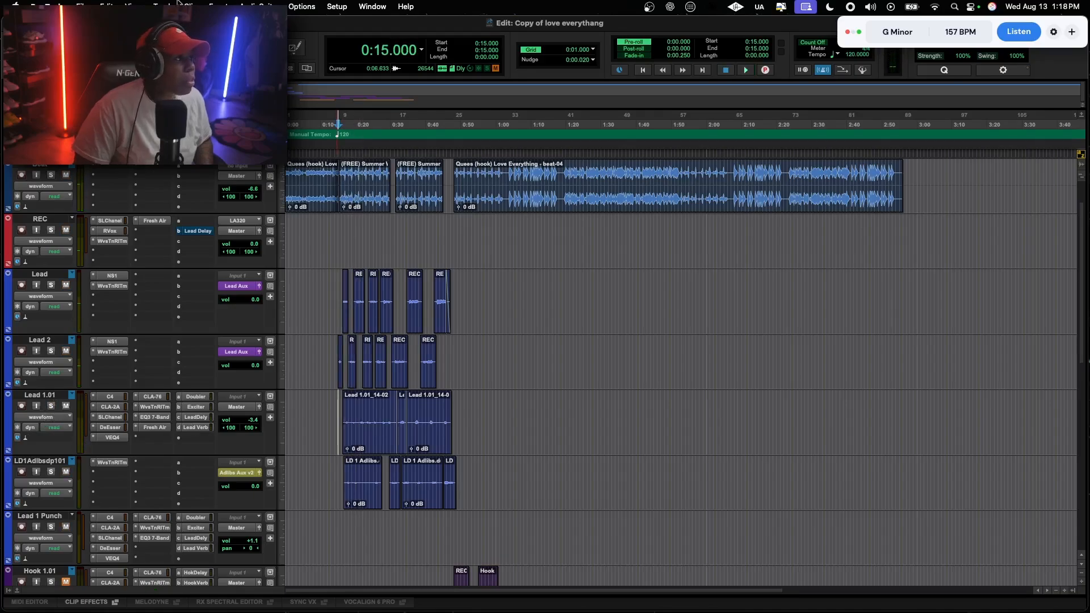
# Create a mono bus path named Doubles in the I/O setup and color it pink
pyautogui.click(336, 7)
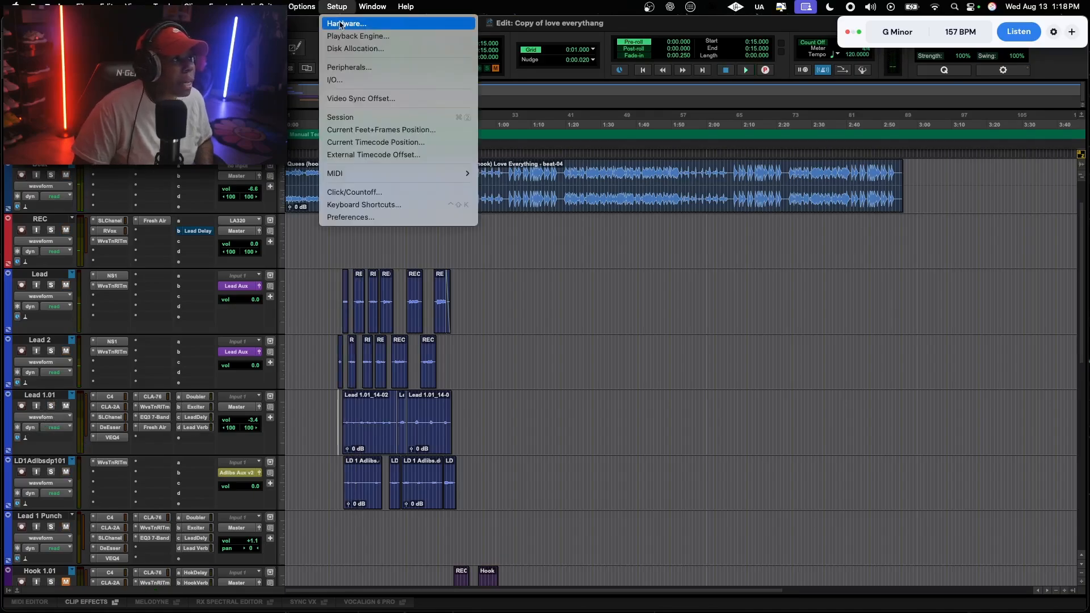
pyautogui.click(346, 84)
pyautogui.click(291, 370)
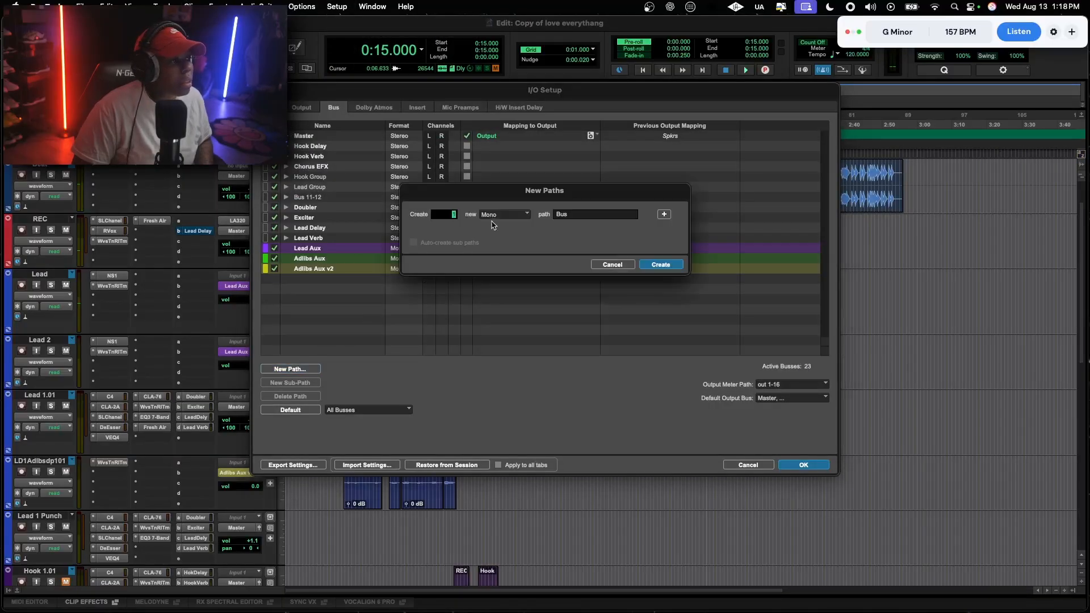
pyautogui.write('Double')
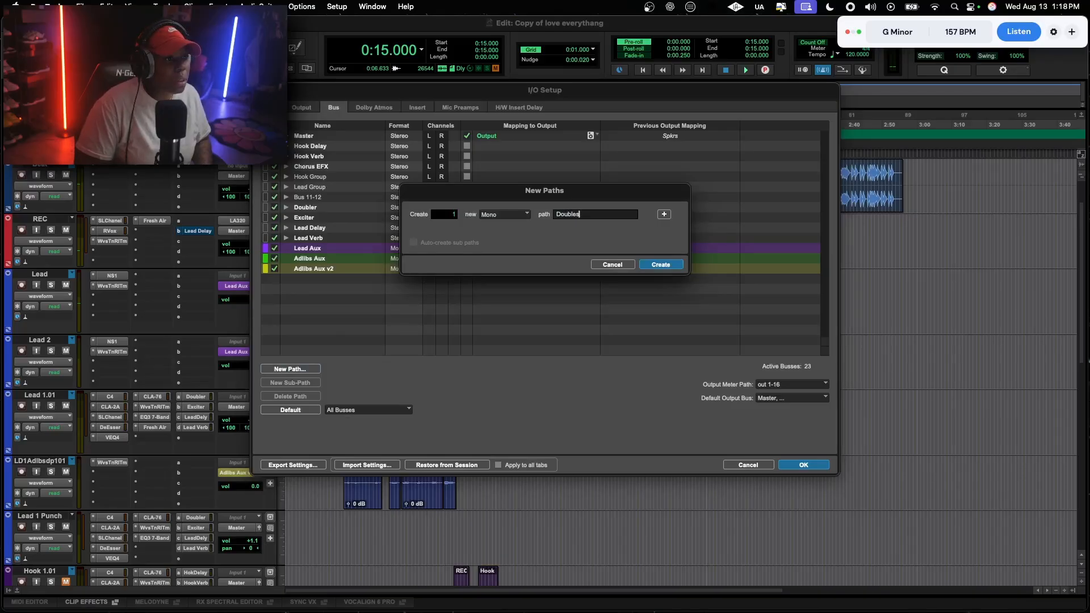
pyautogui.press('Return')
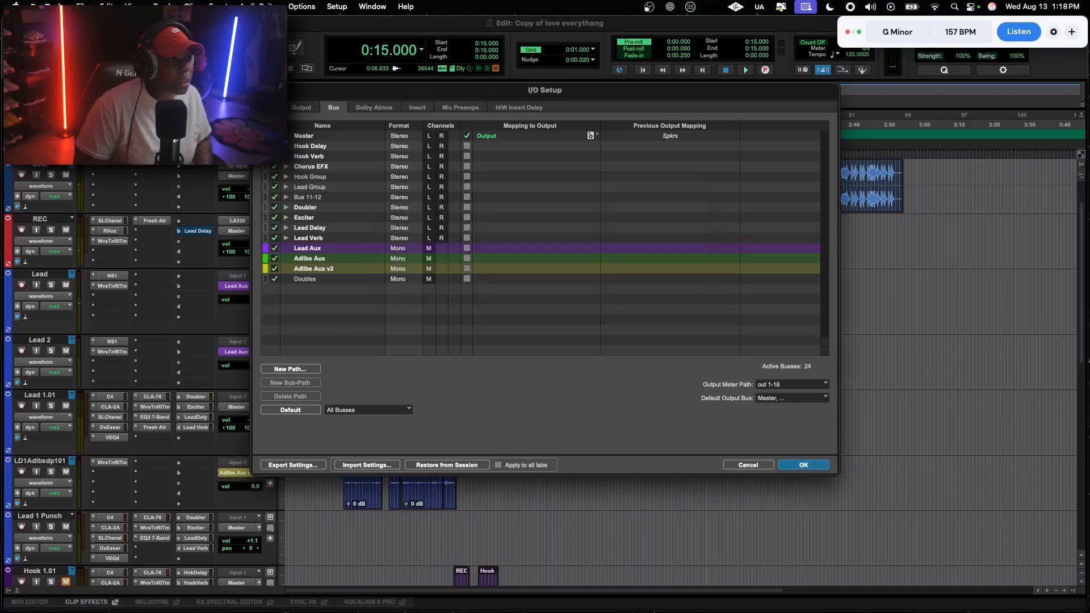
pyautogui.click(266, 280)
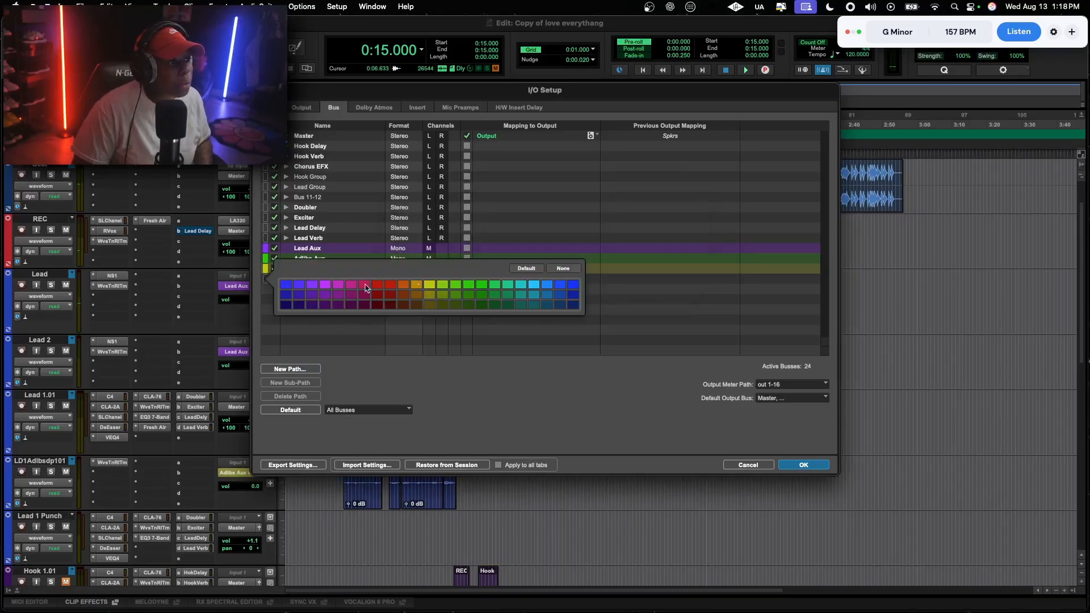
pyautogui.click(352, 286)
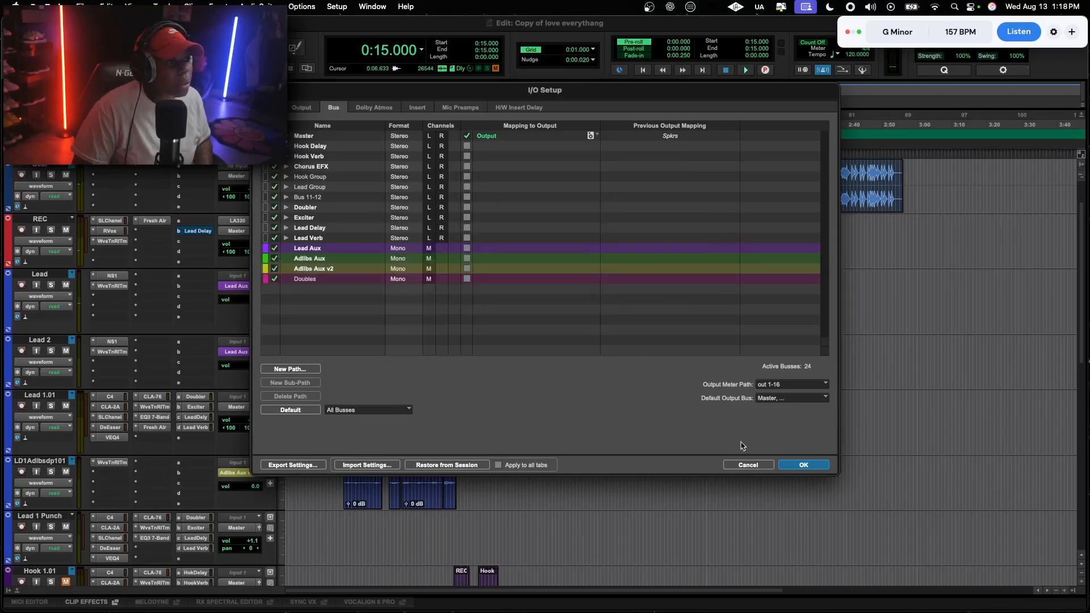
pyautogui.click(799, 465)
# Create one mono Aux Input track named Doubles
pyautogui.click(162, 6)
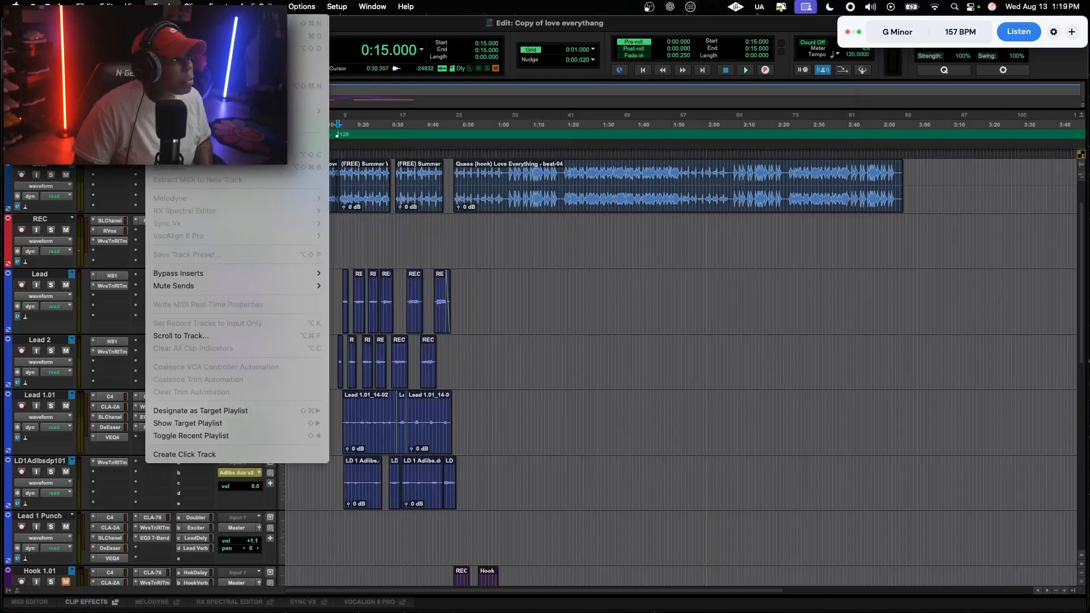
pyautogui.click(165, 22)
pyautogui.click(490, 222)
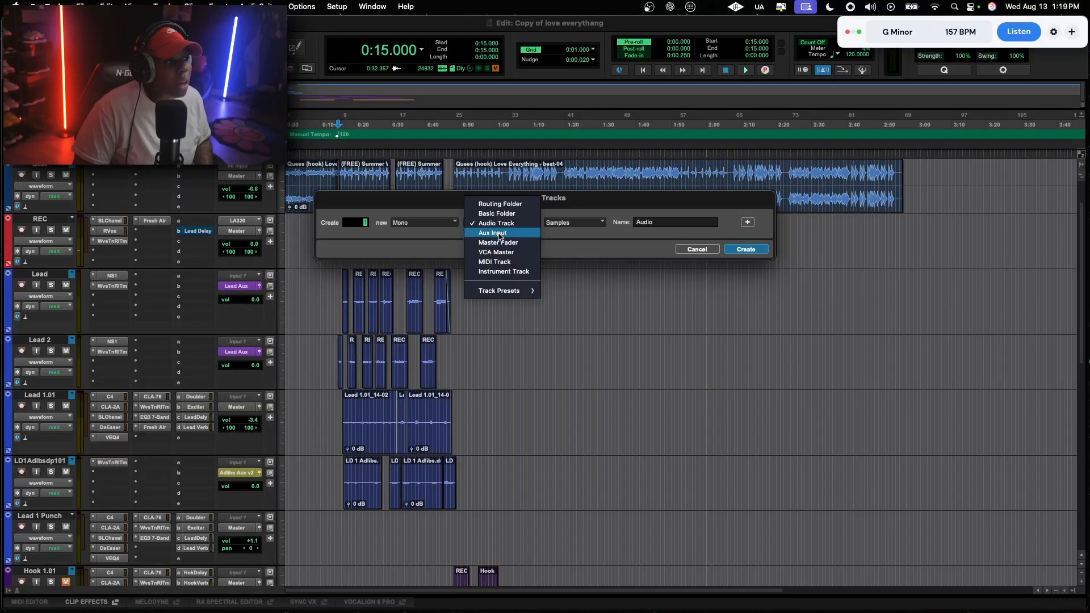
pyautogui.click(490, 233)
pyautogui.write('Doubles')
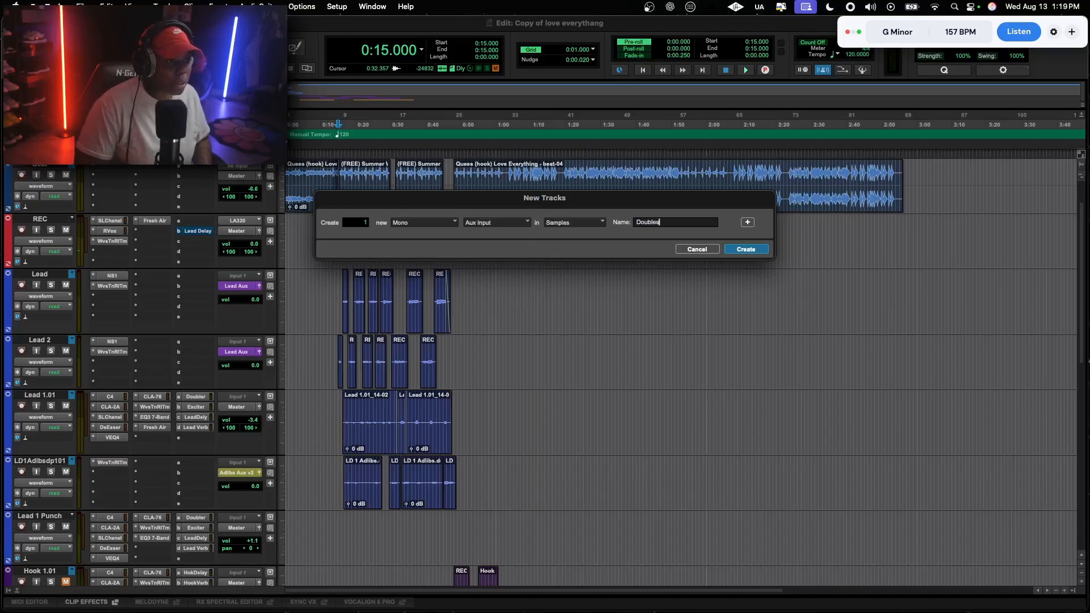
pyautogui.press('Return')
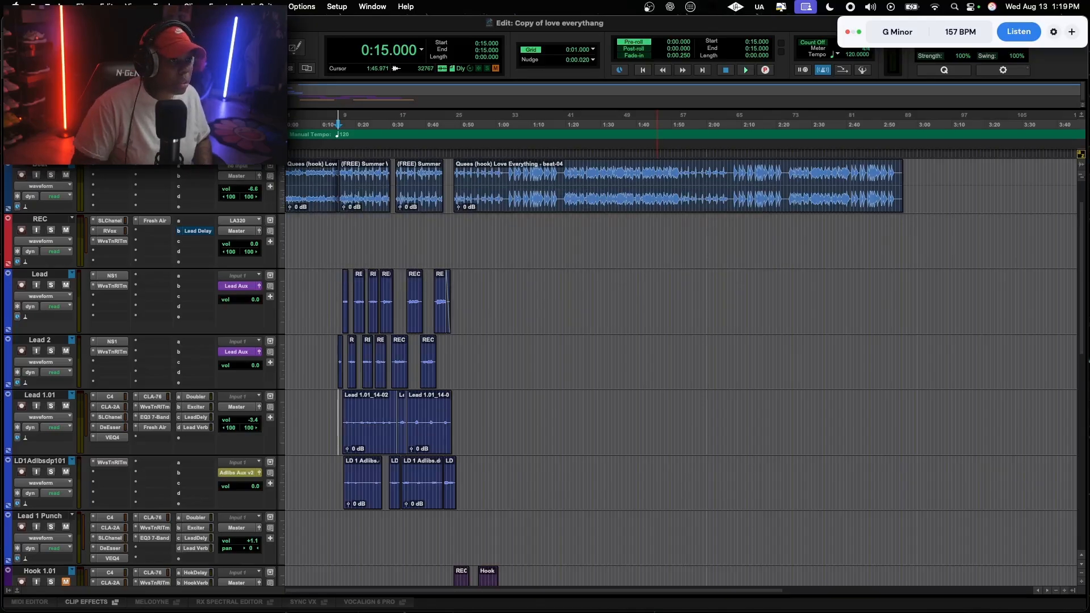
# Color the Doubles aux track magenta and set its input to the Doubles bus
pyautogui.scroll(-10, 115, 495)
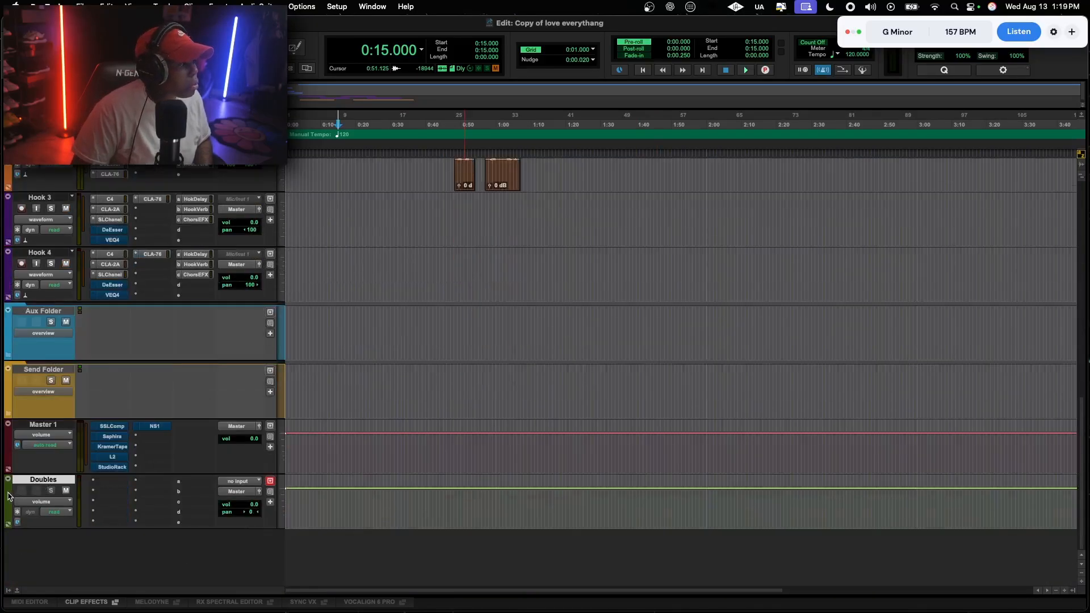
pyautogui.doubleClick(9, 495)
pyautogui.click(775, 75)
pyautogui.click(702, 46)
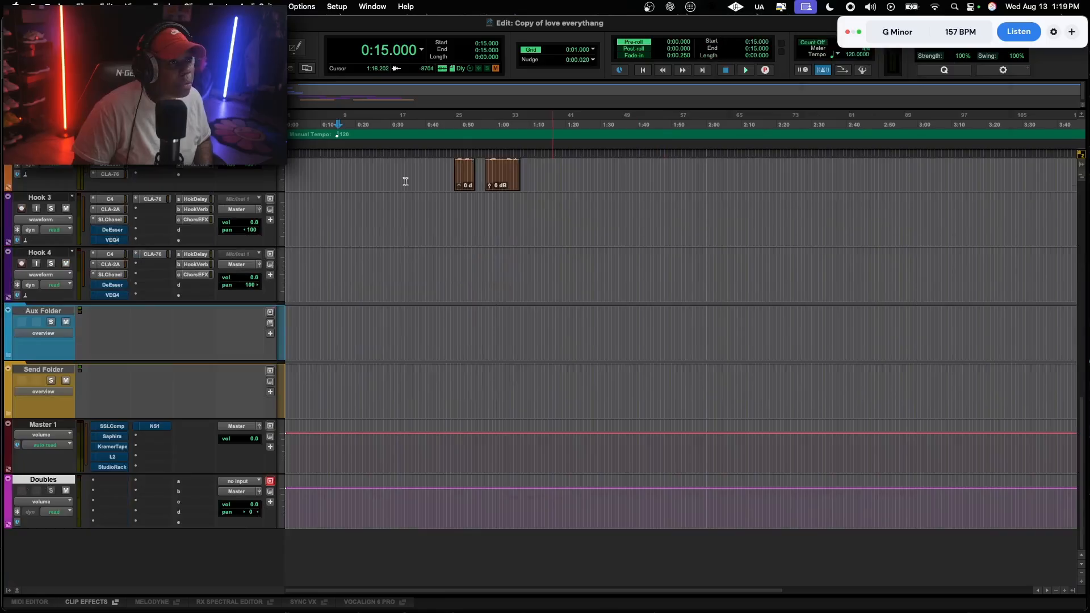
pyautogui.click(252, 481)
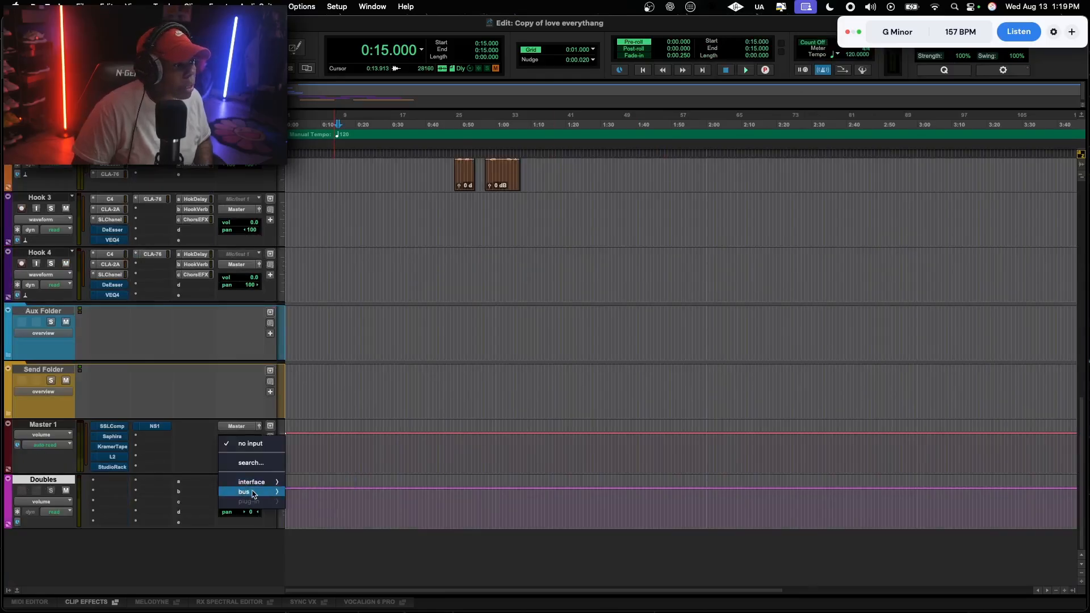
pyautogui.moveTo(250, 492)
pyautogui.click(329, 589)
# Move the Doubles aux track directly below Lead 1.01 and route Lead 1.01's output to the Doubles bus
pyautogui.moveTo(35, 482); pyautogui.dragTo(85, 512)
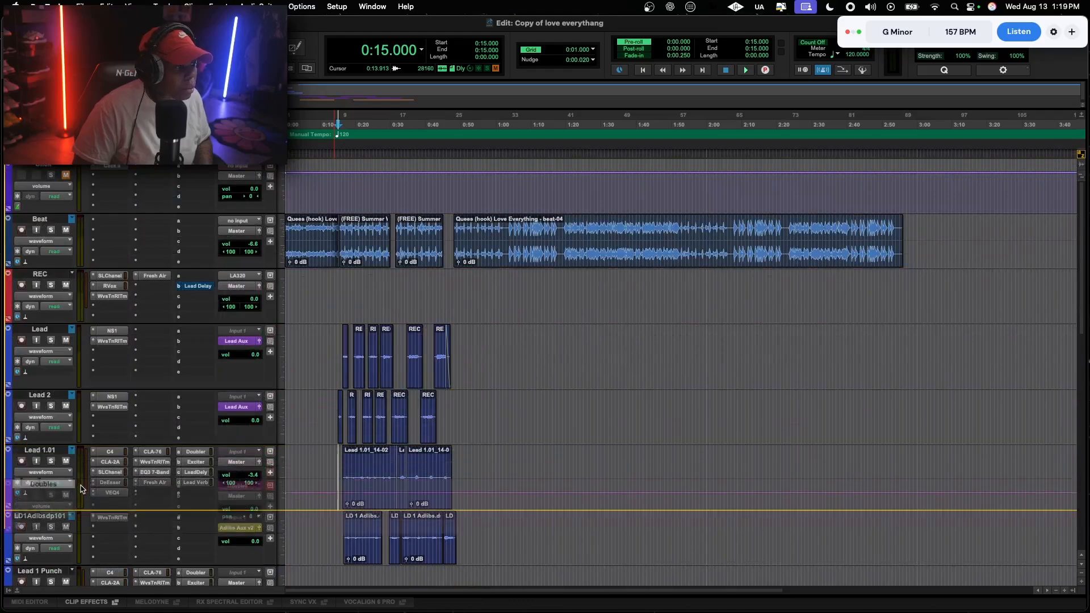
pyautogui.scroll(-3, 207, 423)
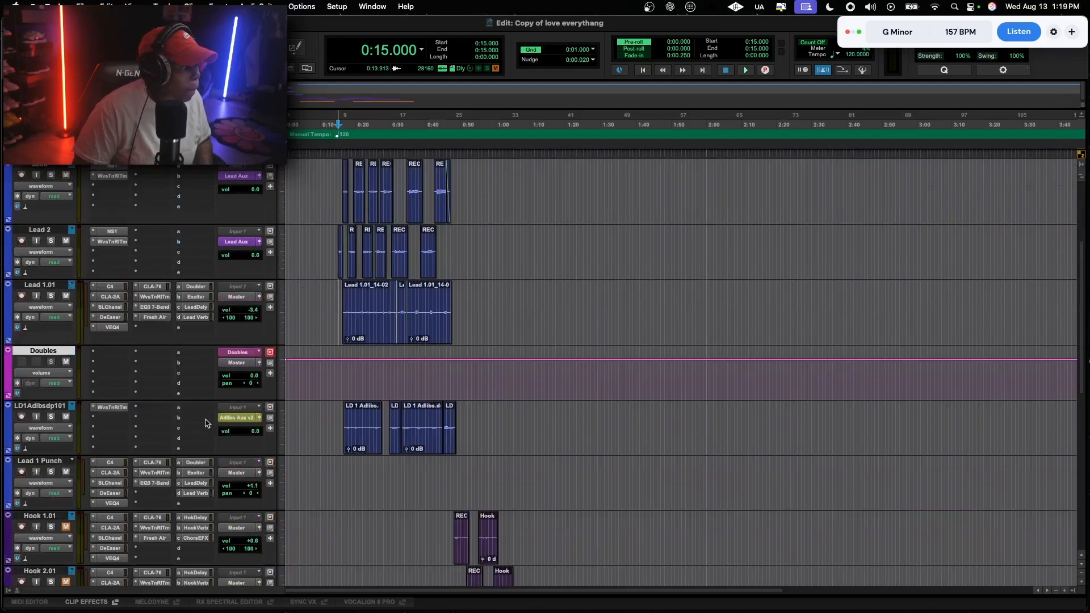
pyautogui.click(246, 298)
pyautogui.moveTo(250, 310)
pyautogui.click(323, 585)
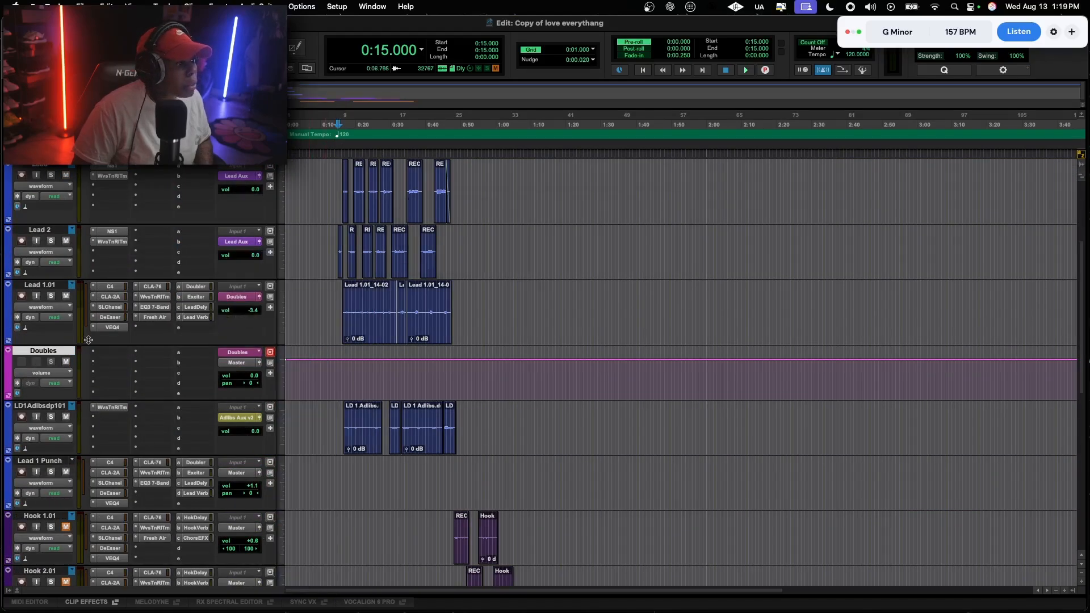
# Move Lead 1.01's sends and all inserts except WvsTnRlTm onto the Doubles aux, and put Doubles into Aux Folder
pyautogui.moveTo(110, 289); pyautogui.dragTo(111, 353)
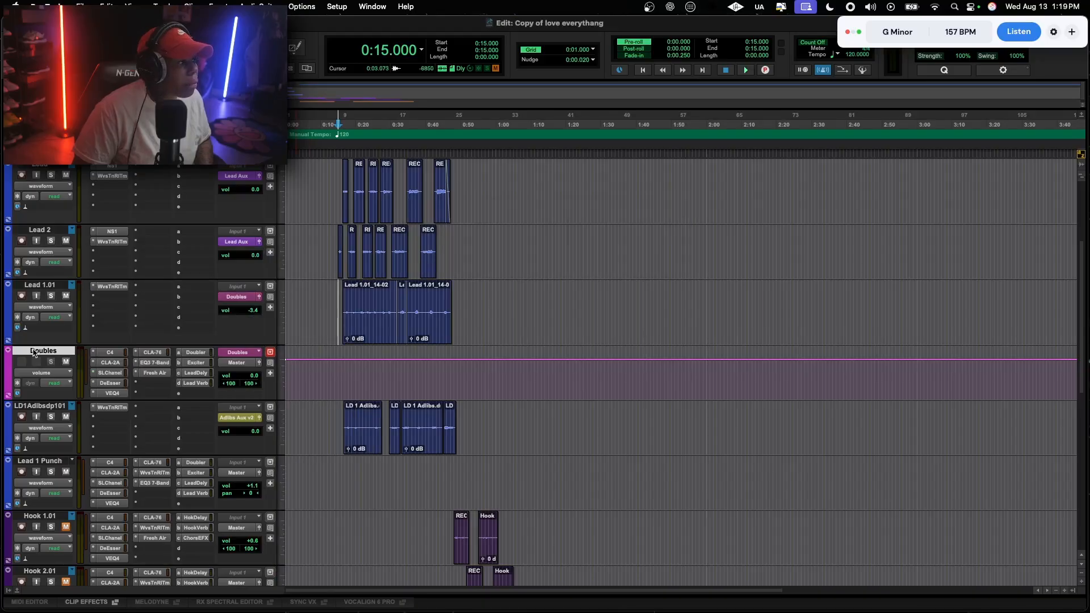
pyautogui.scroll(-8, 47, 385)
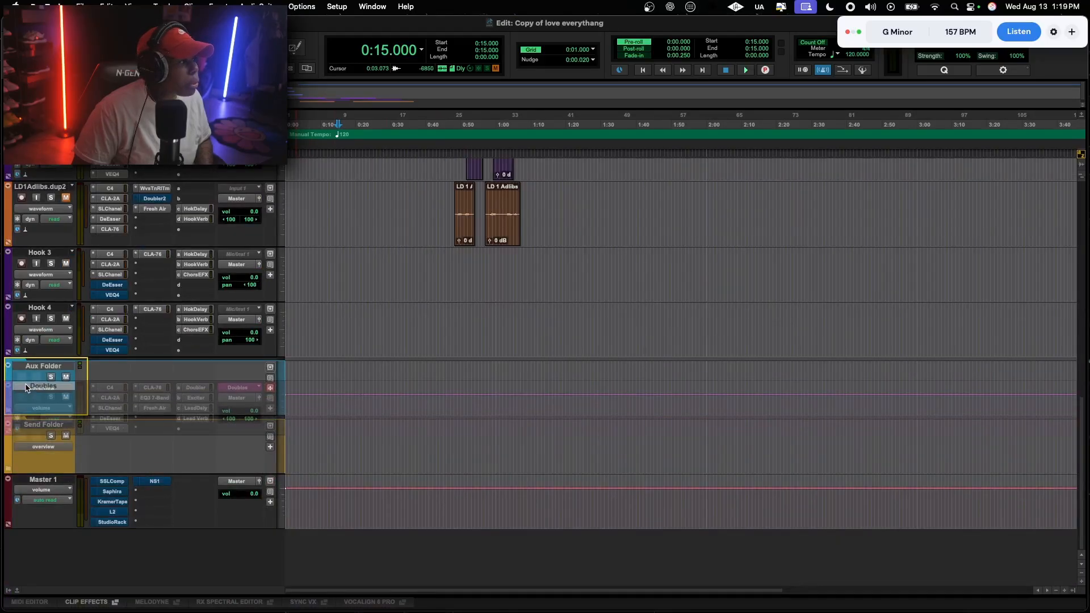
# Play the session from 0:14.000 to hear the rerouted lead, double and adlib tracks together, and stop playback
pyautogui.scroll(10, 455, 378)
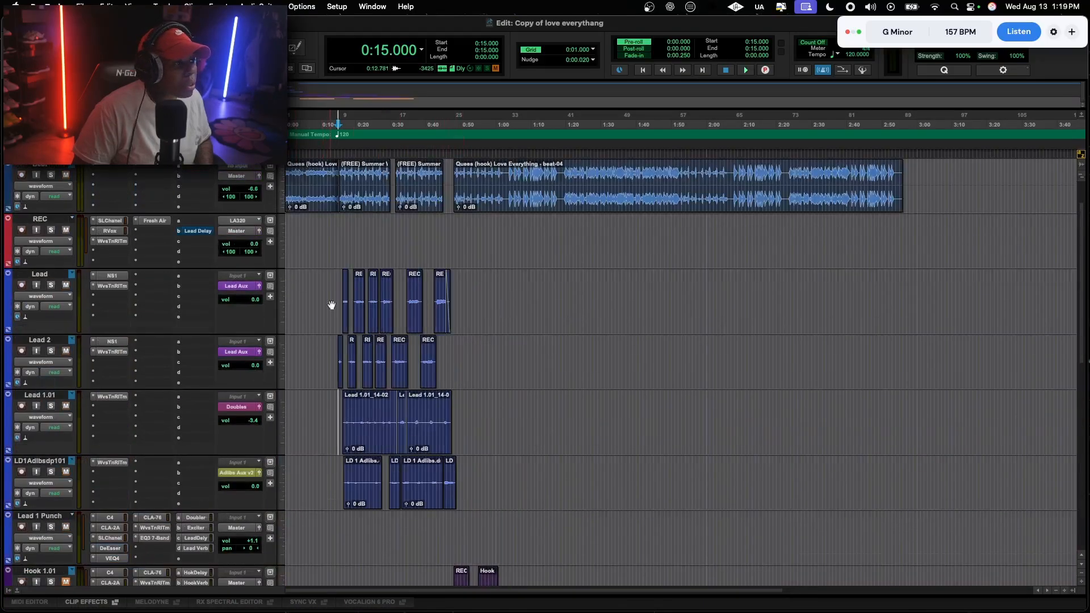
pyautogui.click(333, 299)
pyautogui.press('space')
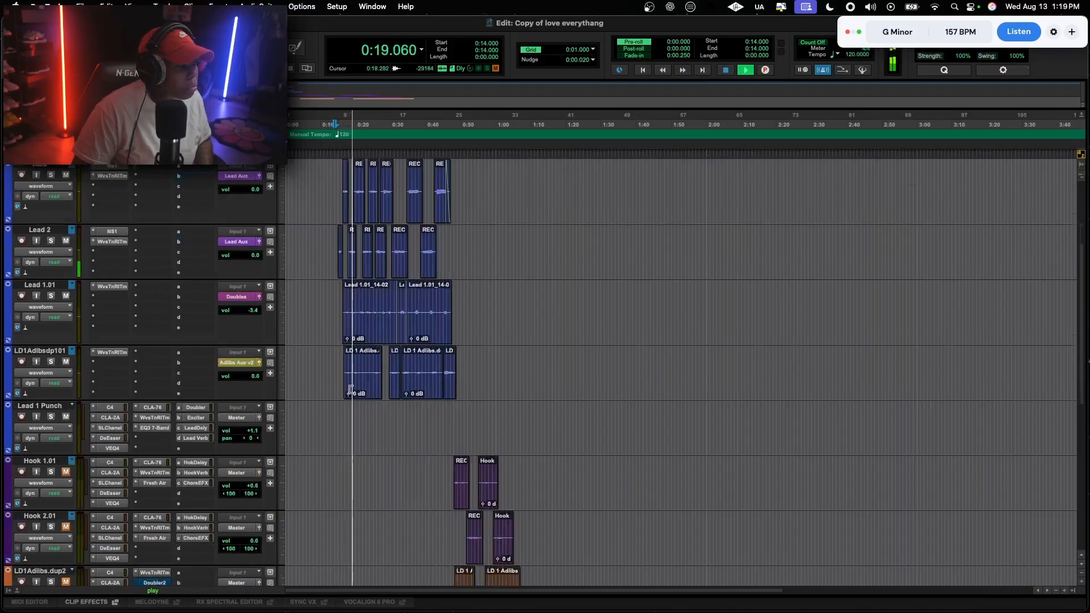
pyautogui.scroll(-4, 324, 396)
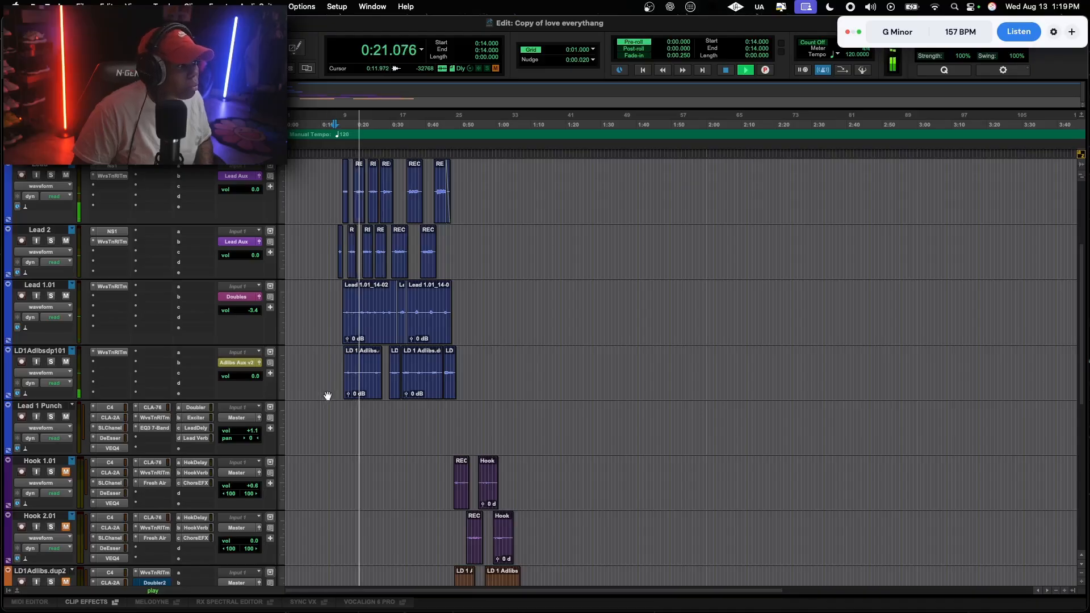
pyautogui.scroll(-2, 328, 396)
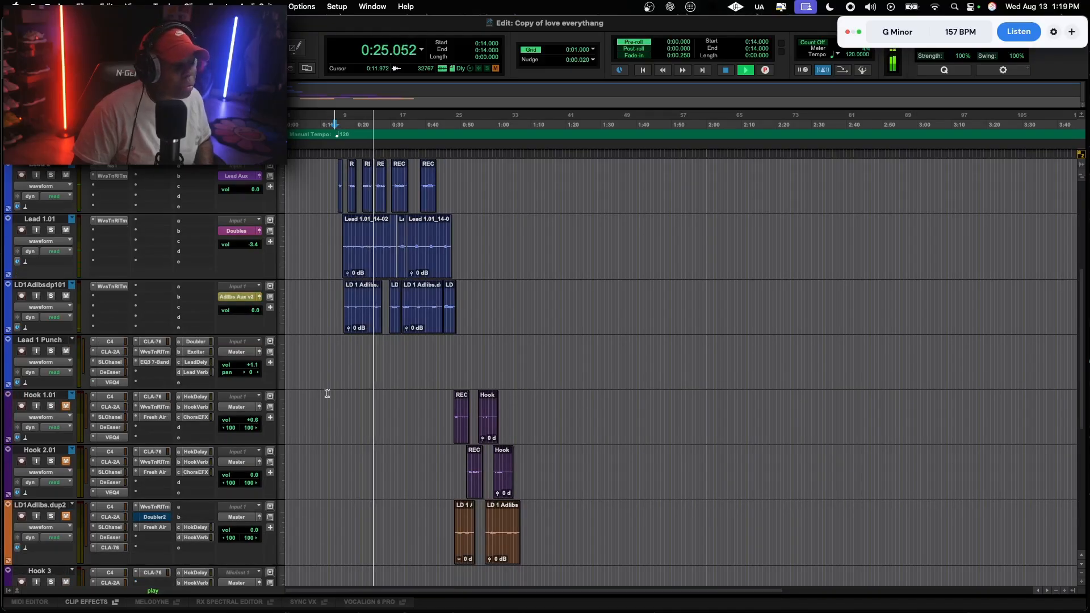
pyautogui.press('space')
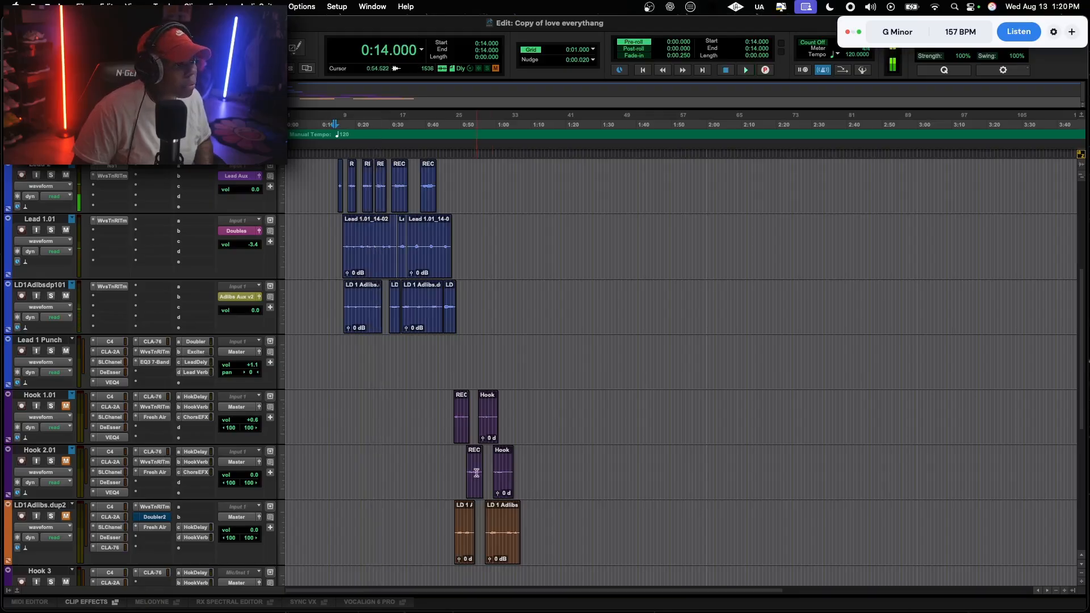
# Audition LD1Adlibs.dup2 soloed from 0:47.000, and also solo LD1Adlibsdp101 and listen from 0:16.000
pyautogui.click(448, 469)
pyautogui.press('space')
pyautogui.click(51, 516)
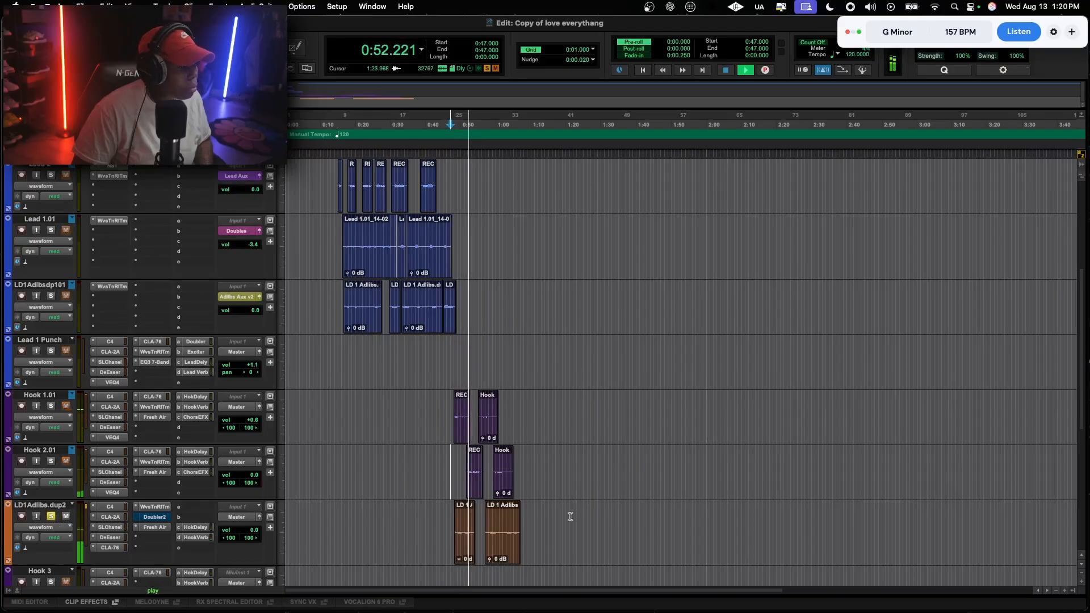
pyautogui.press('space')
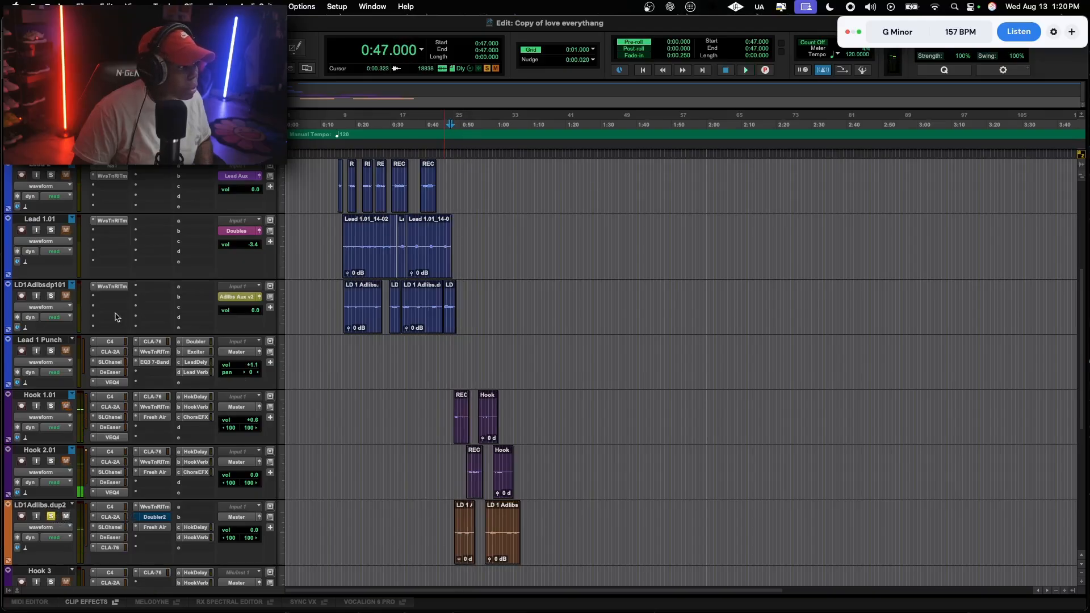
pyautogui.click(51, 295)
pyautogui.click(339, 291)
pyautogui.press('space')
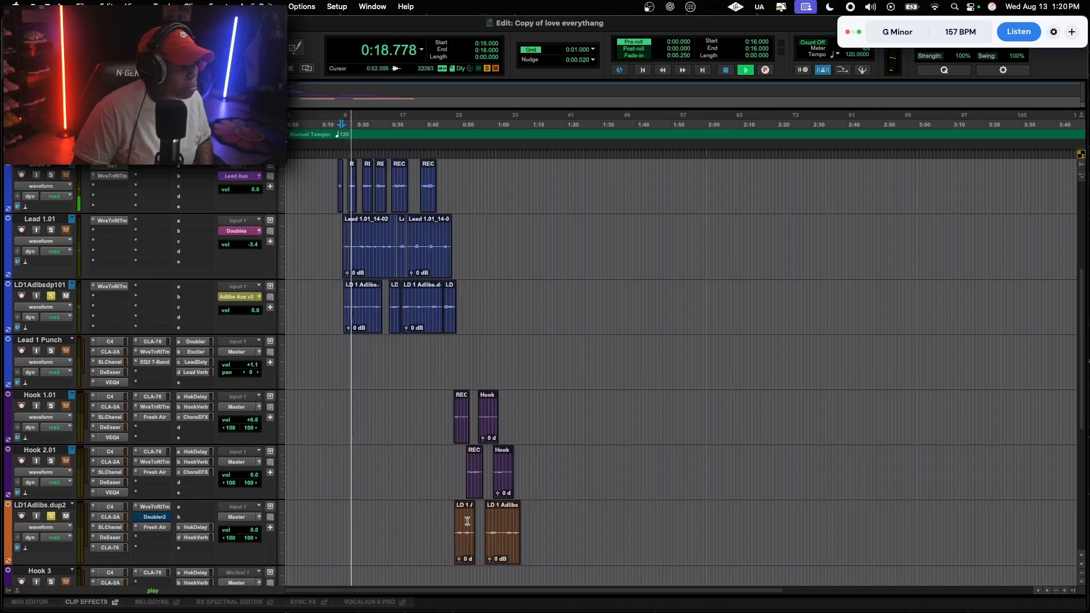
pyautogui.press('space')
# Delete the LD1Adlibs.dup2 track together with its active clips
pyautogui.click(471, 548)
pyautogui.moveTo(471, 542); pyautogui.dragTo(478, 542)
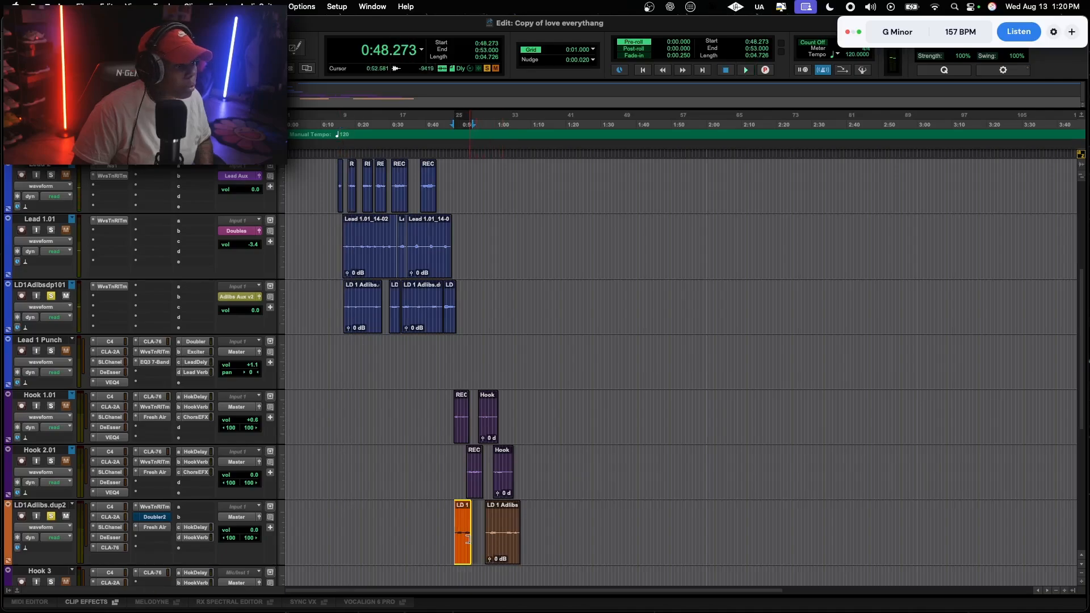
pyautogui.rightClick(48, 509)
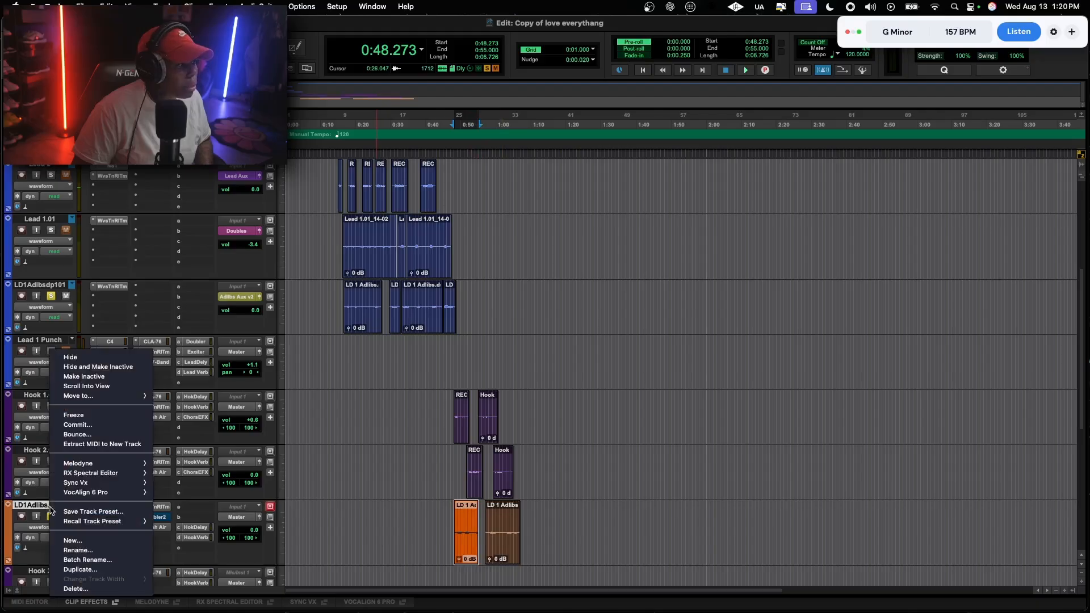
pyautogui.click(97, 591)
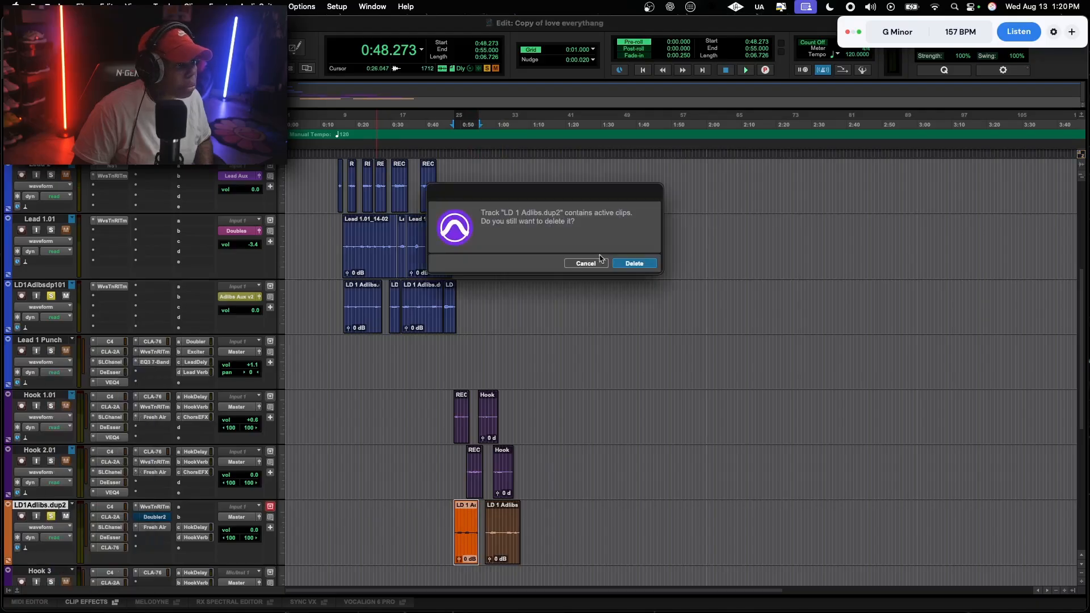
pyautogui.click(647, 265)
# Play the hook section from 0:48.000 with Hook 1.01 and Hook 2.01 soloed, and stop playback
pyautogui.click(453, 451)
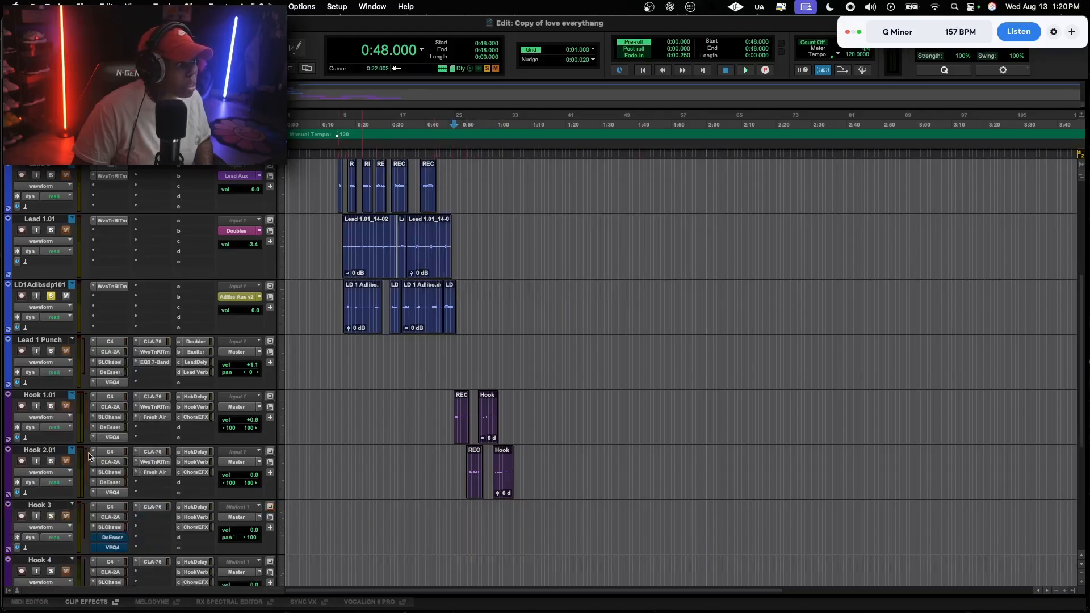
pyautogui.press('space')
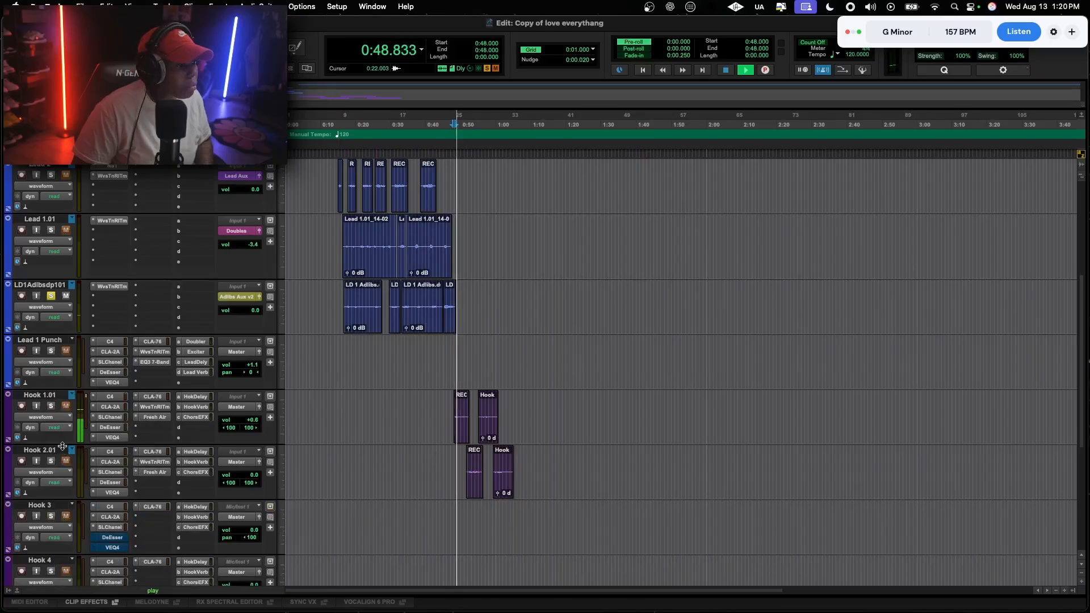
pyautogui.click(51, 406)
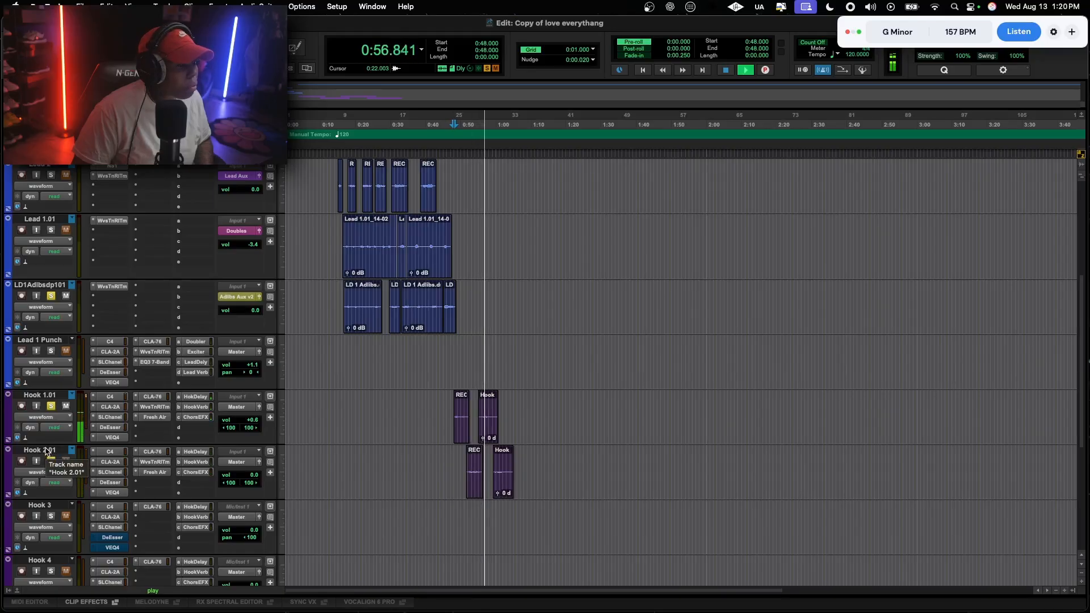
pyautogui.press('space')
pyautogui.scroll(-3, 37, 397)
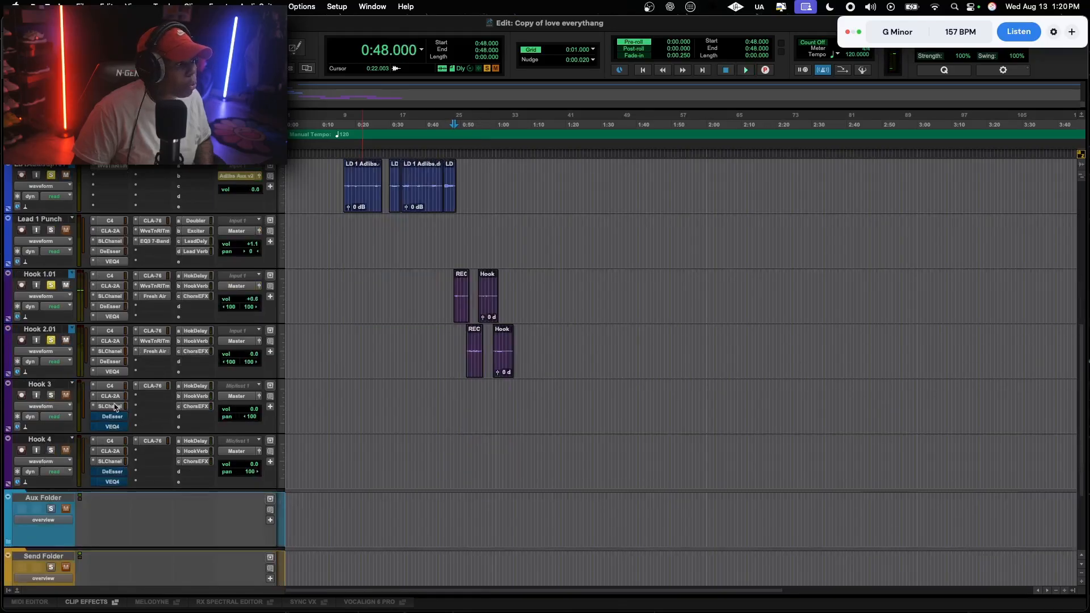
# Create a mono bus named Hook in the I/O Setup and color-code it teal-blue
pyautogui.click(352, 6)
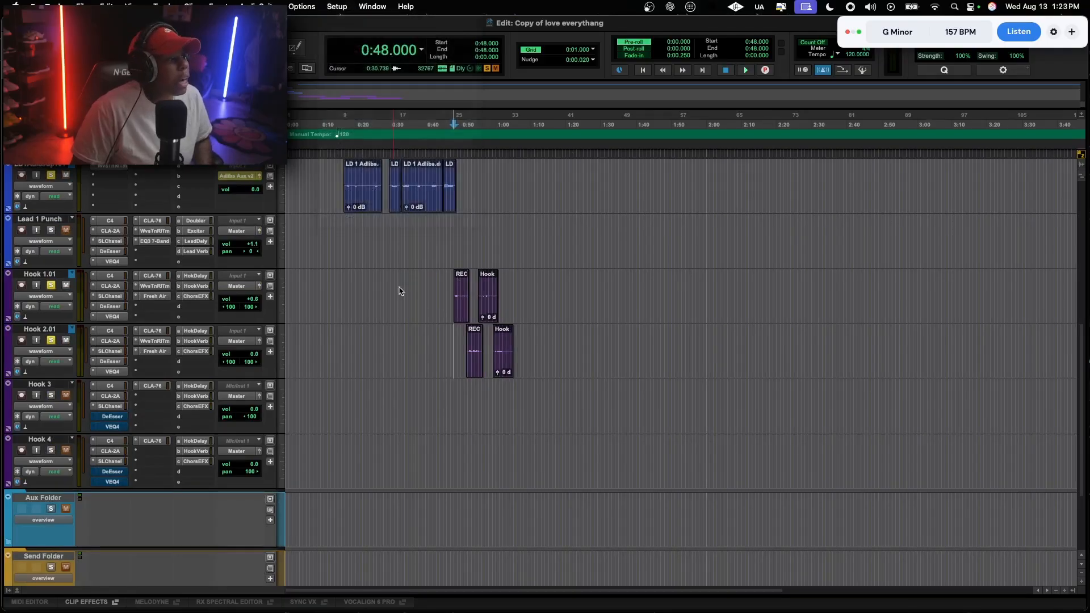
pyautogui.click(336, 7)
pyautogui.click(341, 66)
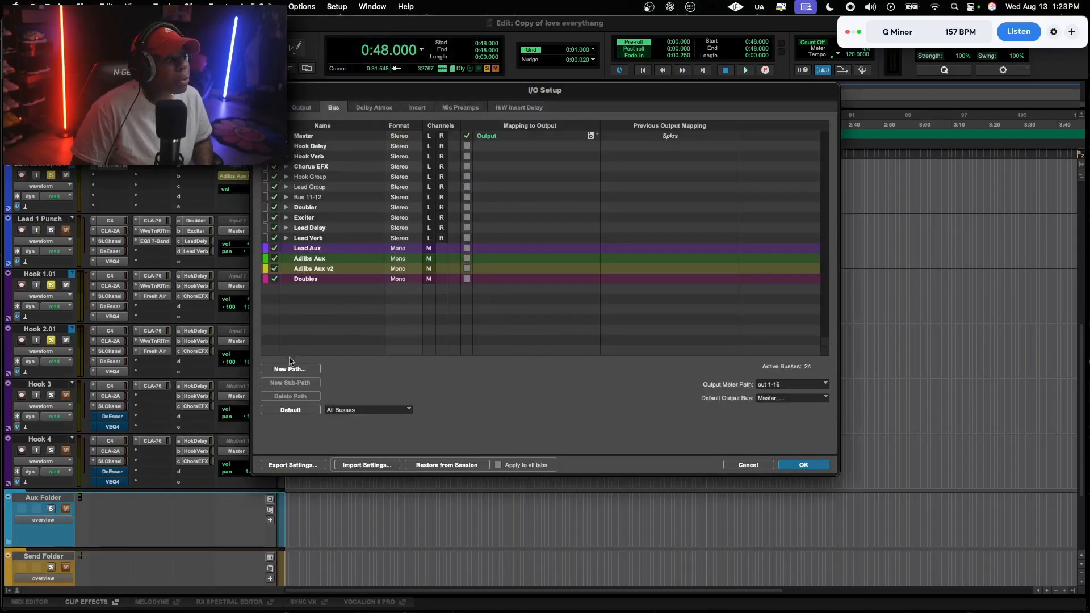
pyautogui.click(290, 370)
pyautogui.click(564, 213)
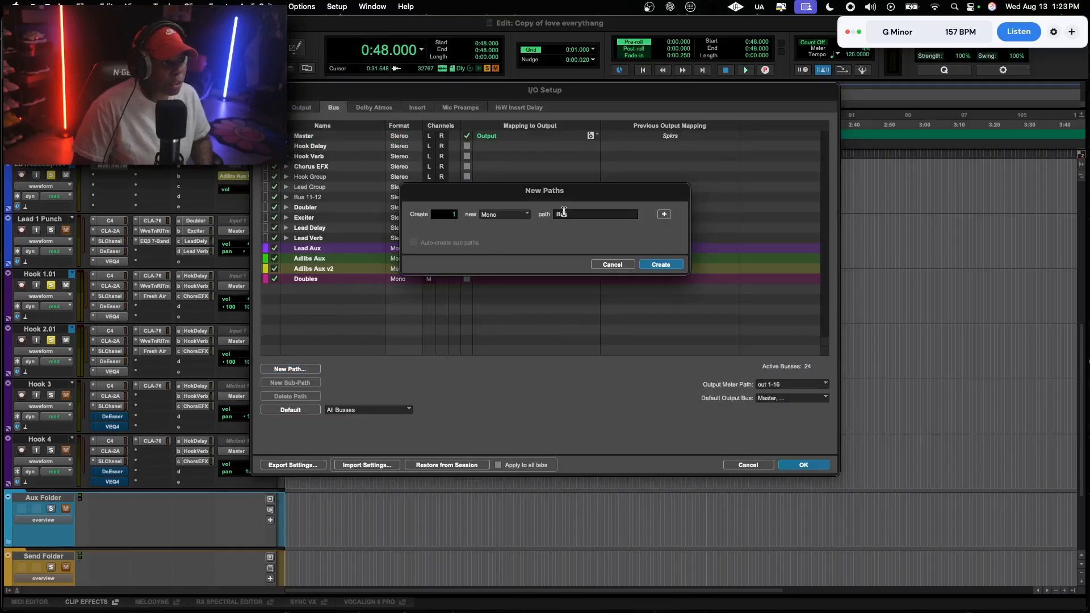
pyautogui.write('Hook')
pyautogui.press('Return')
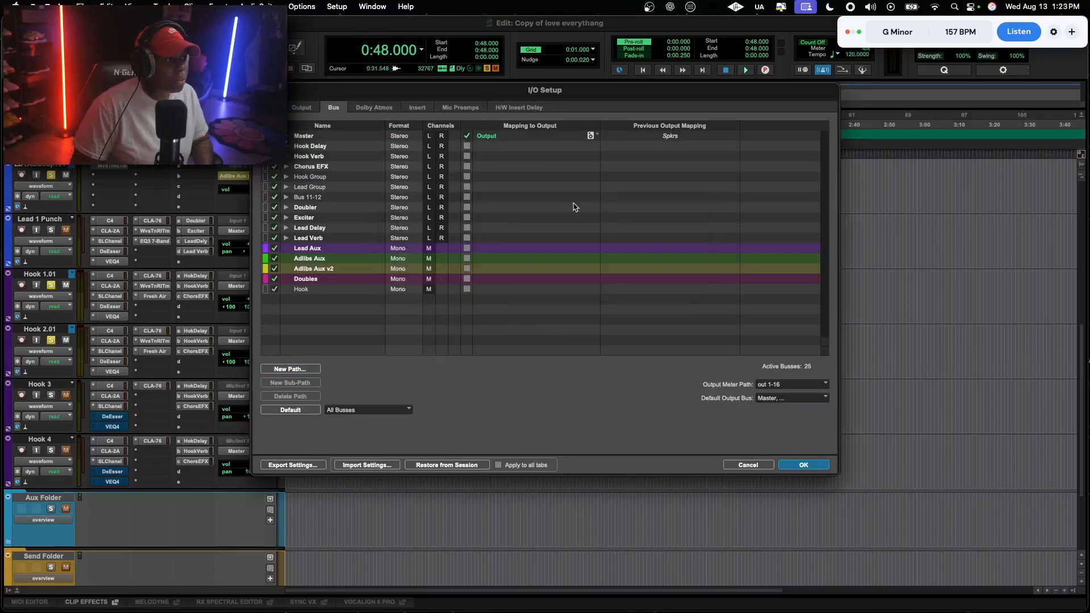
pyautogui.click(267, 290)
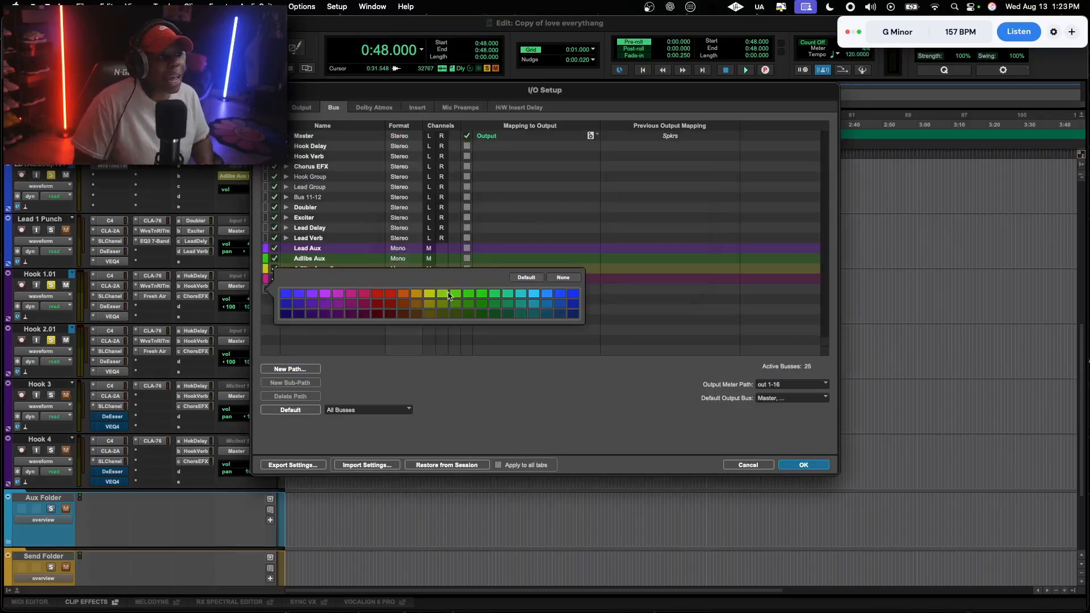
pyautogui.click(534, 304)
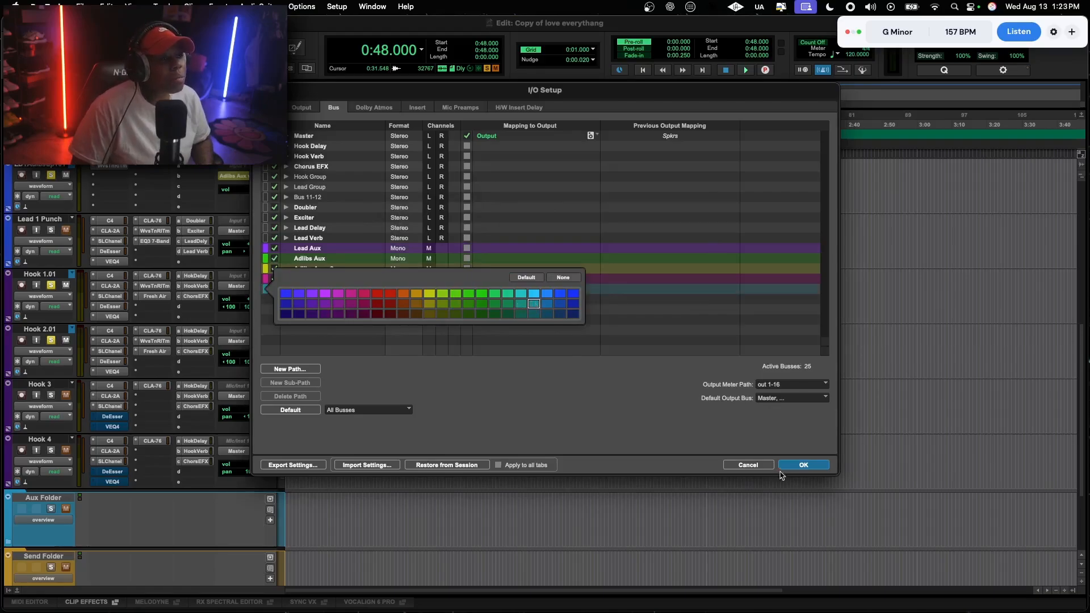
pyautogui.click(799, 466)
# Create a new mono aux track and set its input to the Hook bus
pyautogui.click(163, 6)
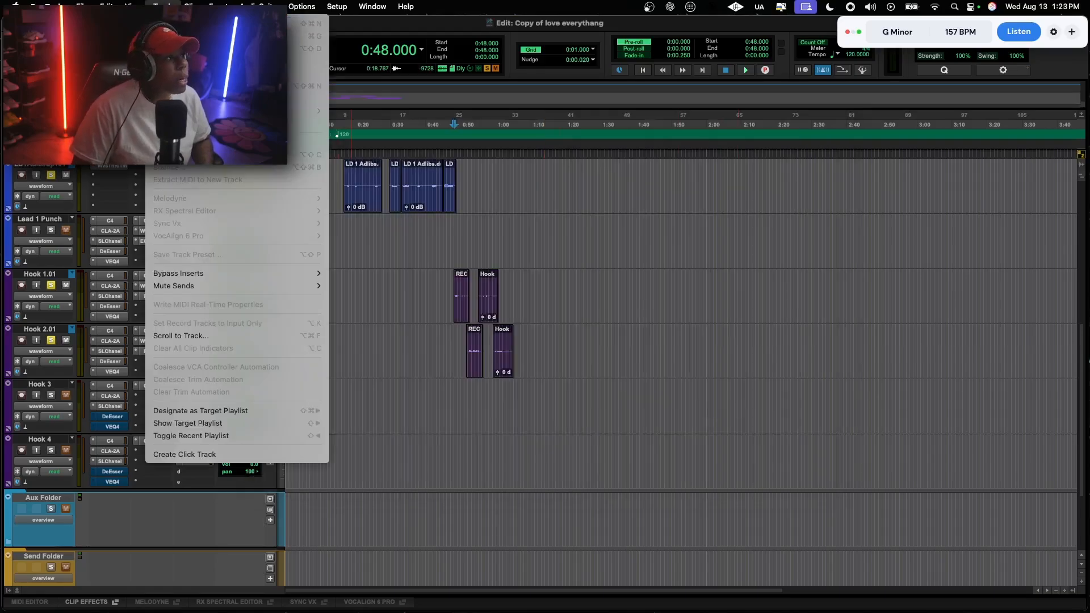
pyautogui.click(170, 24)
pyautogui.doubleClick(665, 222)
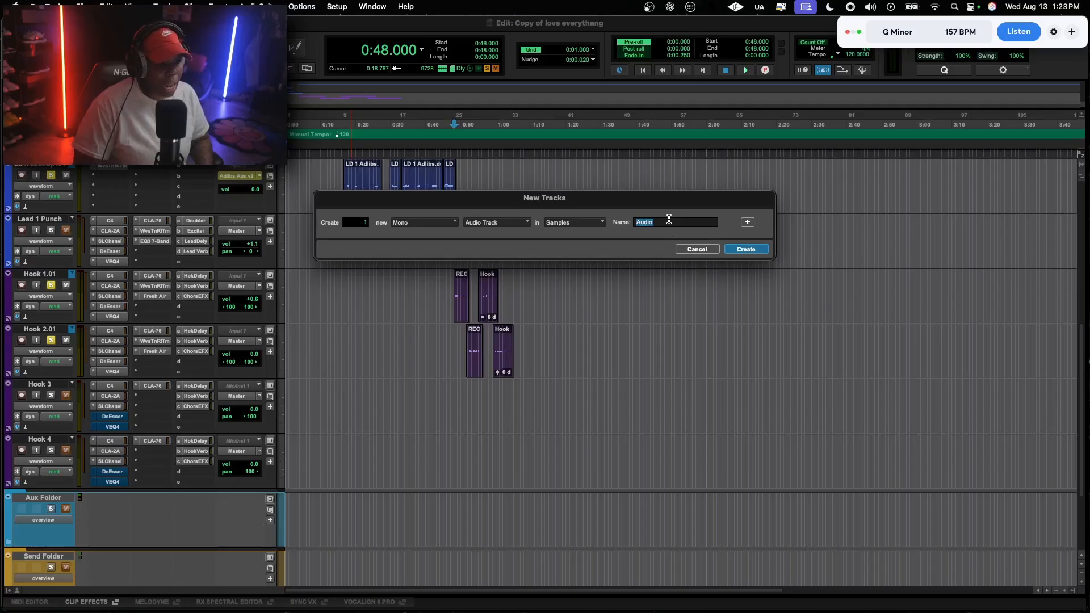
pyautogui.write('Hook')
pyautogui.click(495, 223)
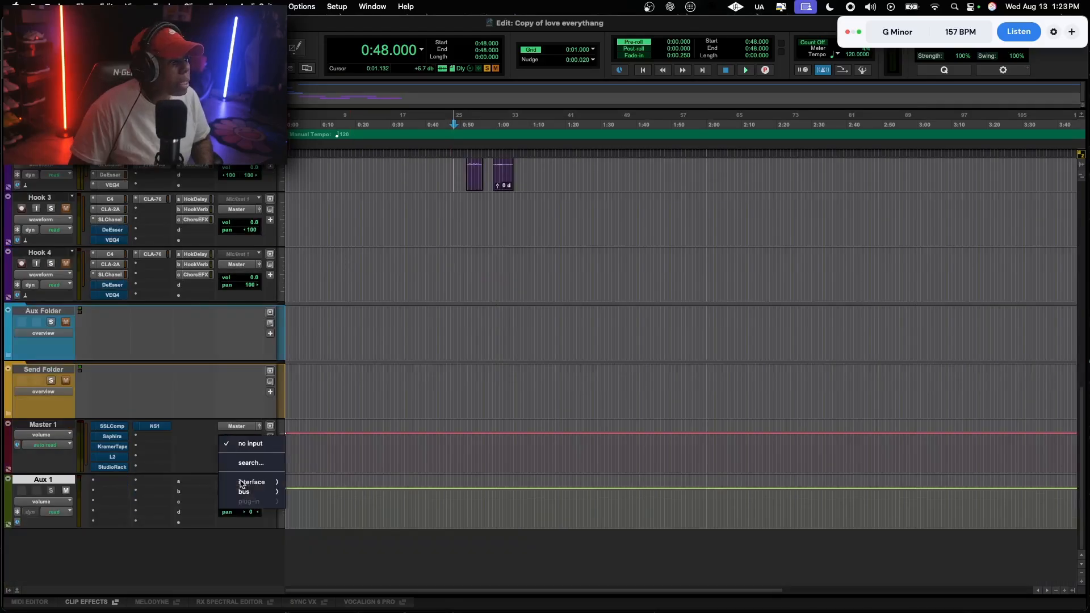
pyautogui.moveTo(244, 492)
pyautogui.click(323, 589)
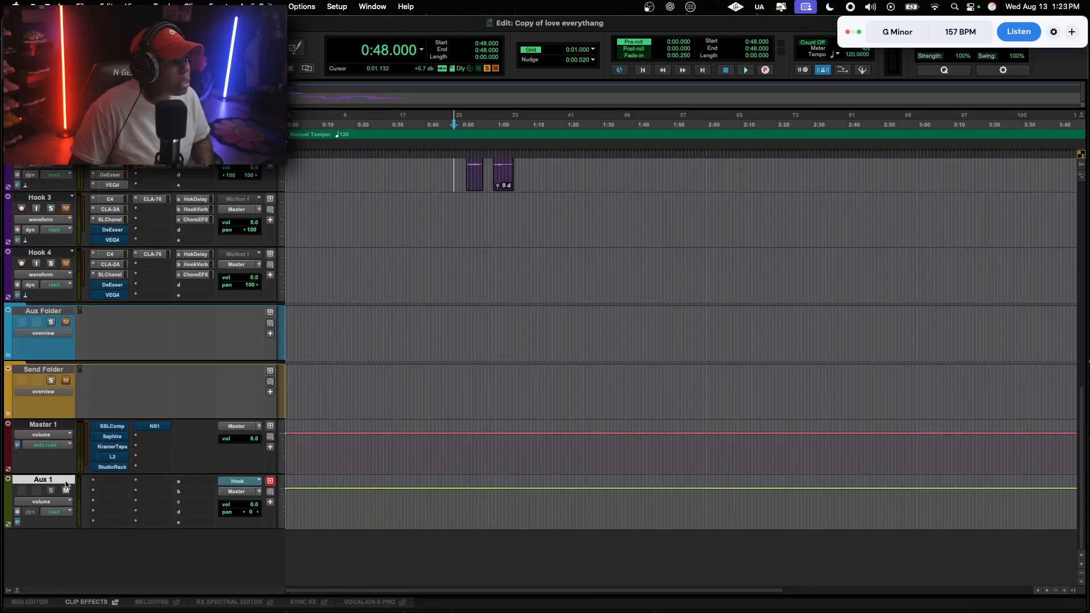
# Rename the new aux track Hook and move it directly below Hook 2.01
pyautogui.doubleClick(40, 480)
pyautogui.write('H')
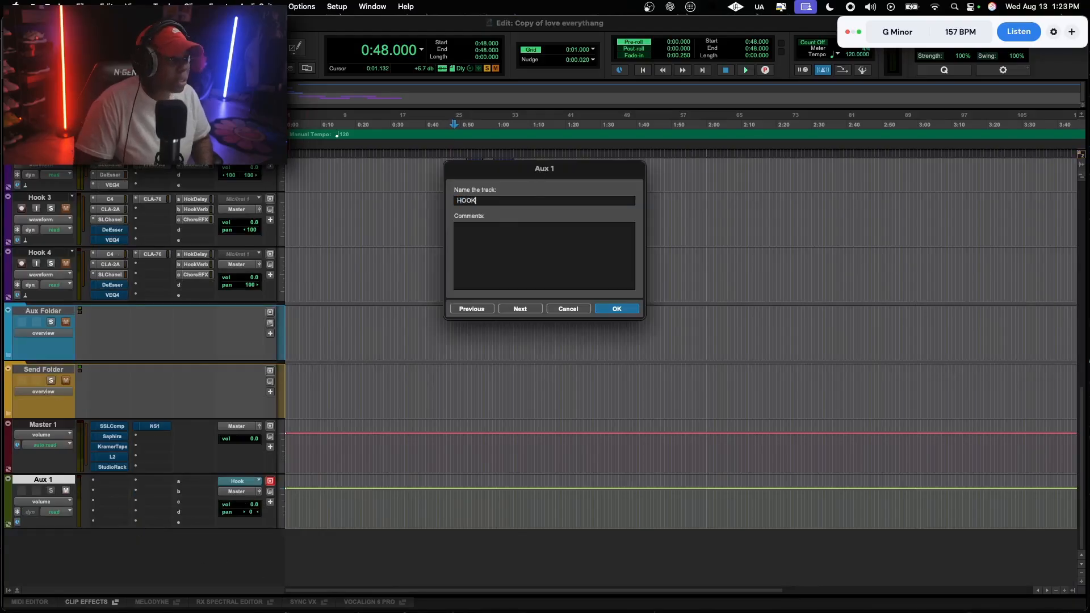
pyautogui.write('OOK')
pyautogui.press('Return')
pyautogui.moveTo(42, 480); pyautogui.dragTo(59, 296)
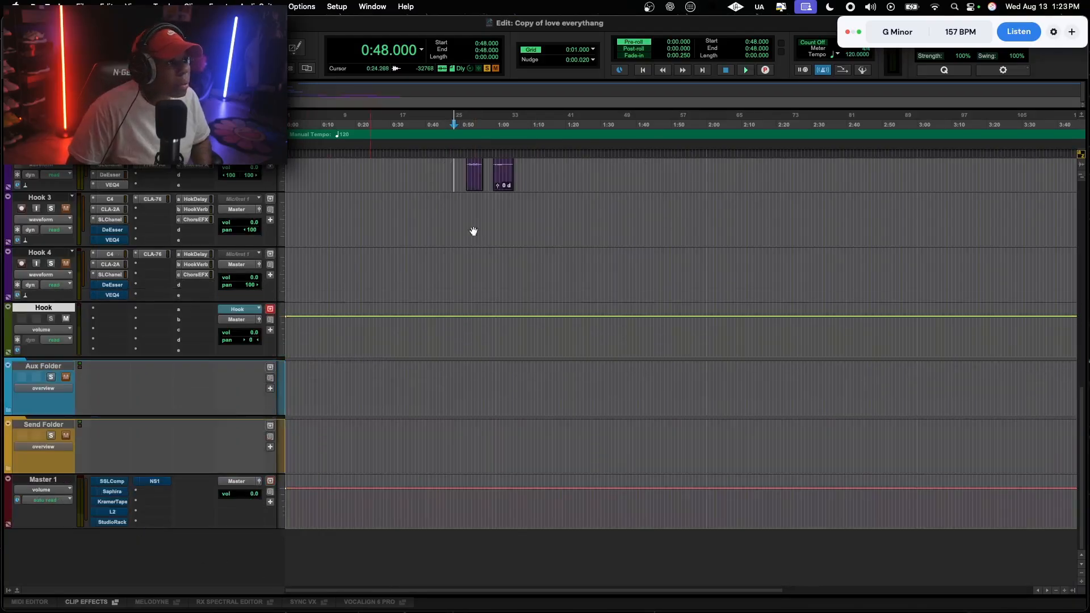
pyautogui.scroll(3, 473, 231)
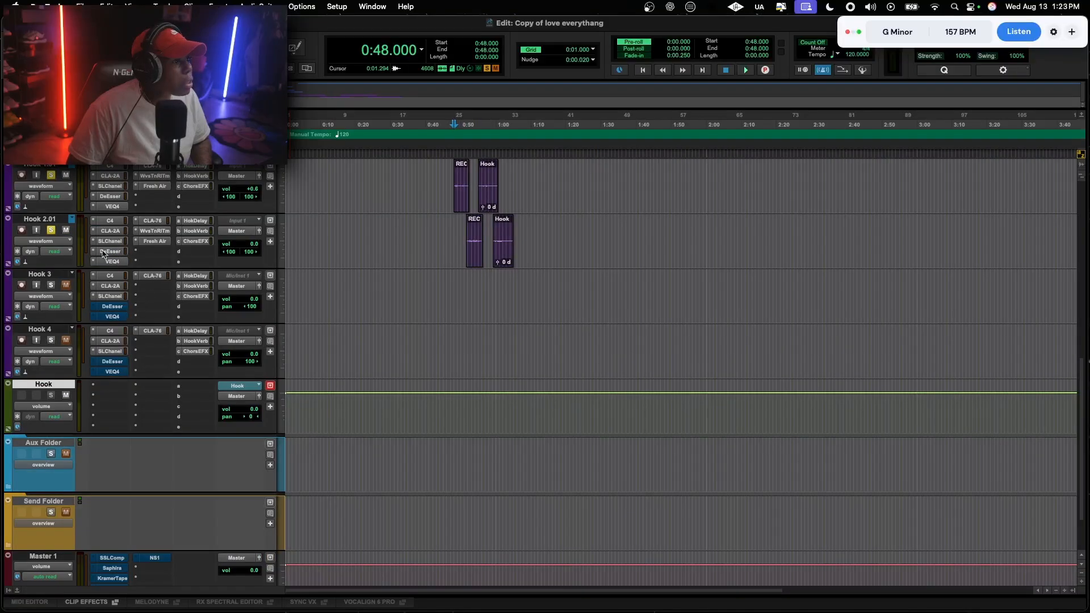
pyautogui.moveTo(20, 387); pyautogui.dragTo(21, 282)
pyautogui.scroll(2, 182, 276)
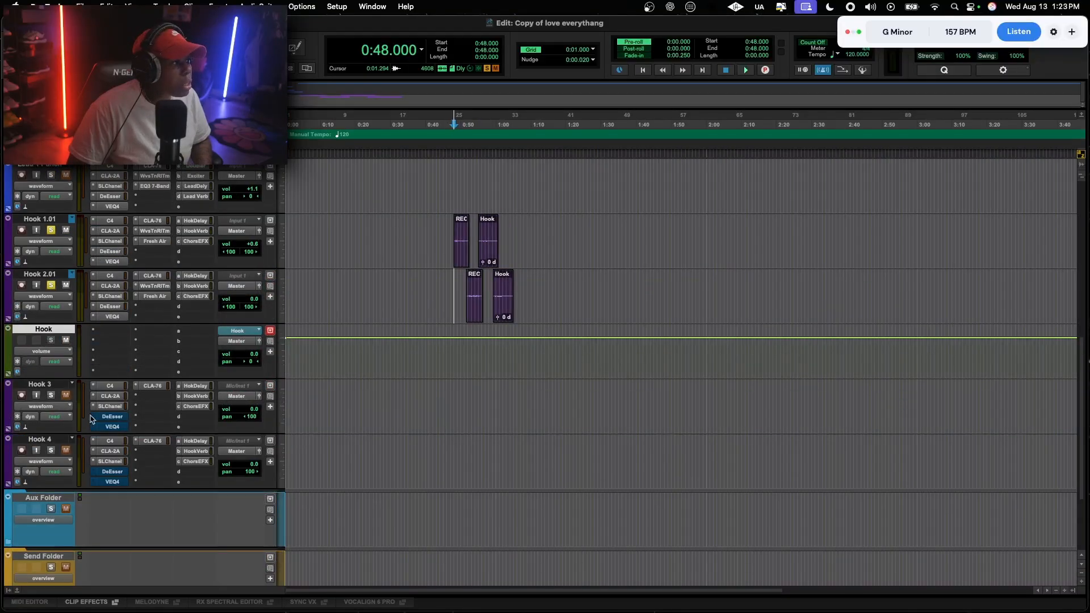
# Move Hook 2.01's delay, reverb and chorus sends and all inserts except WvsTnRlTm onto the Hook aux
pyautogui.moveTo(114, 277); pyautogui.dragTo(113, 342)
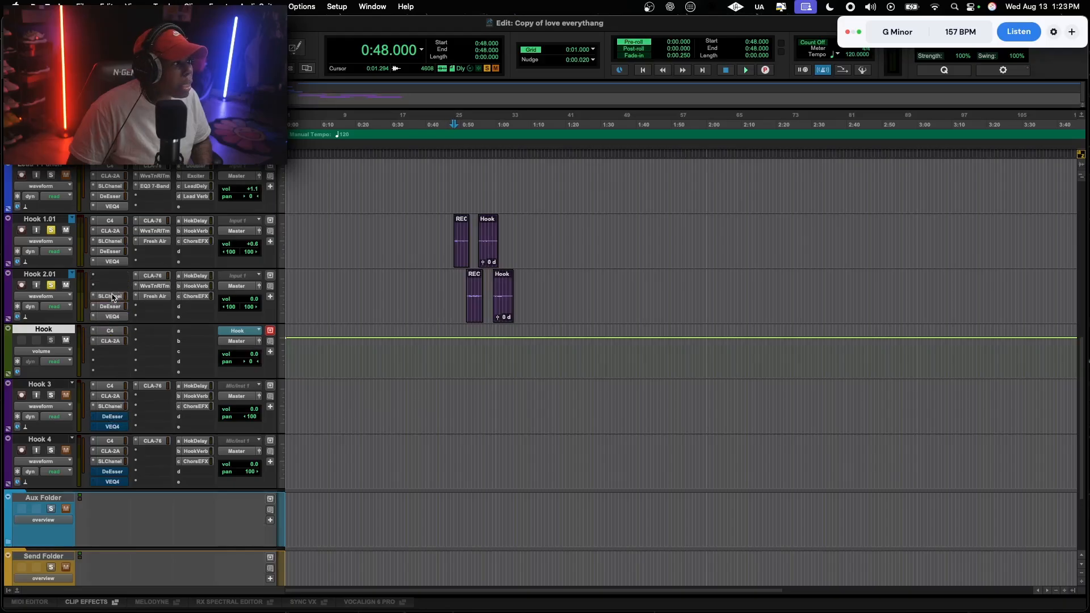
pyautogui.moveTo(113, 296); pyautogui.dragTo(112, 362)
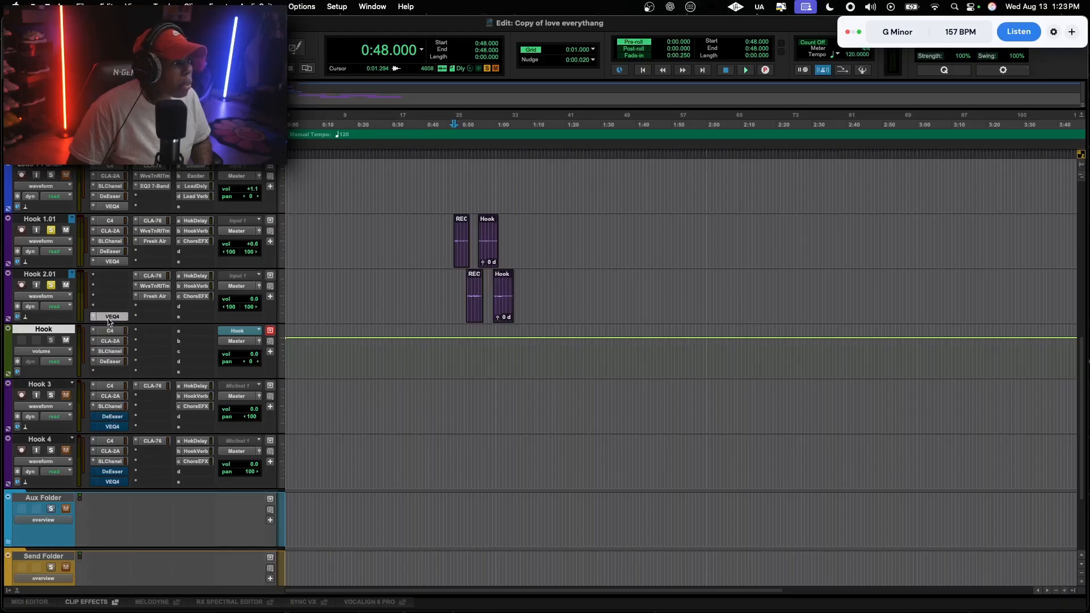
pyautogui.moveTo(110, 321); pyautogui.dragTo(111, 372)
pyautogui.moveTo(152, 276); pyautogui.dragTo(152, 332)
pyautogui.moveTo(154, 287); pyautogui.dragTo(156, 342)
pyautogui.moveTo(196, 276); pyautogui.dragTo(198, 353)
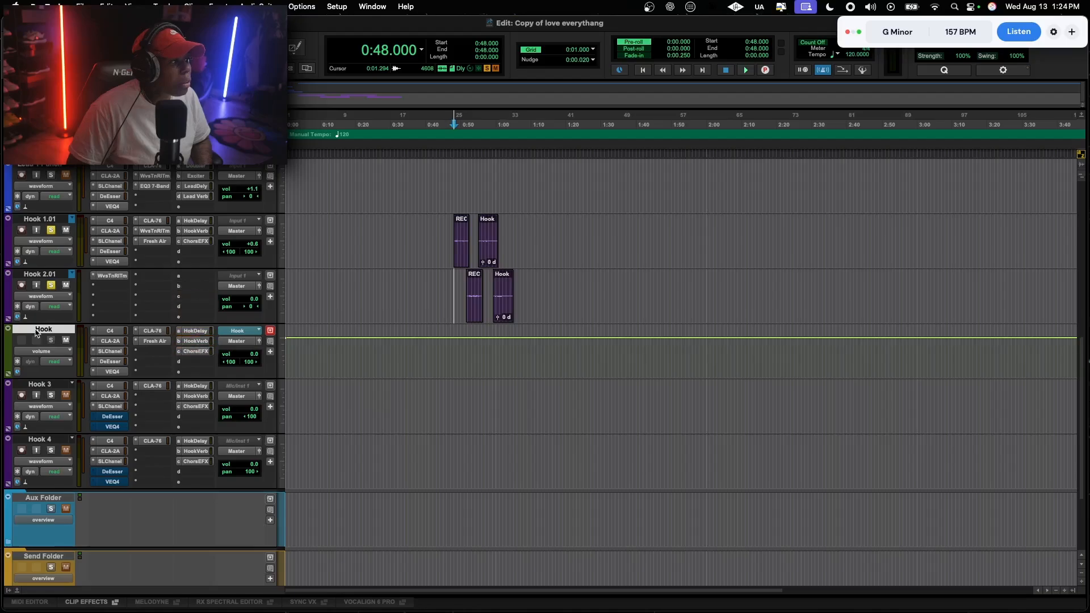
# Delete the Hook 1.01 and Hook 2.01 tracks along with their clips and alternate playlists
pyautogui.click(39, 219)
pyautogui.keyDown('shift'); pyautogui.click(40, 275); pyautogui.keyUp('shift')
pyautogui.rightClick(47, 275)
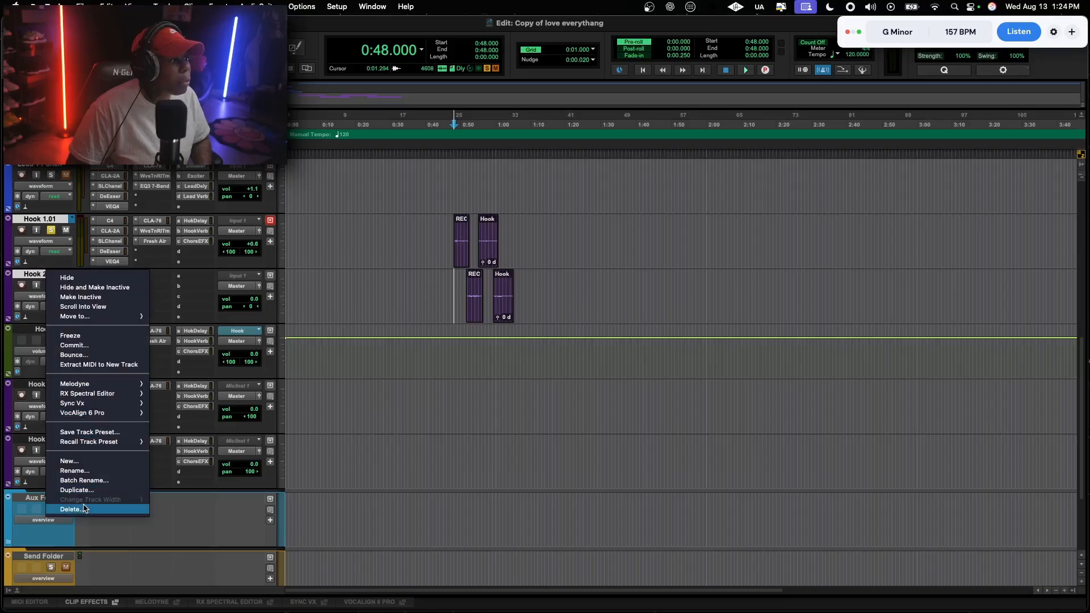
pyautogui.click(84, 509)
pyautogui.click(633, 261)
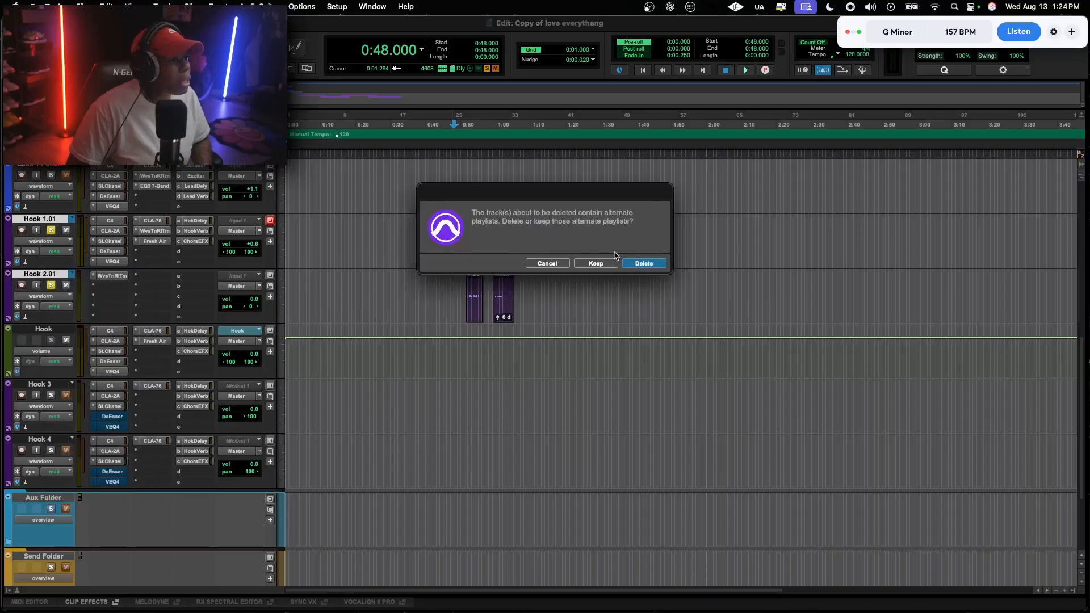
pyautogui.click(641, 264)
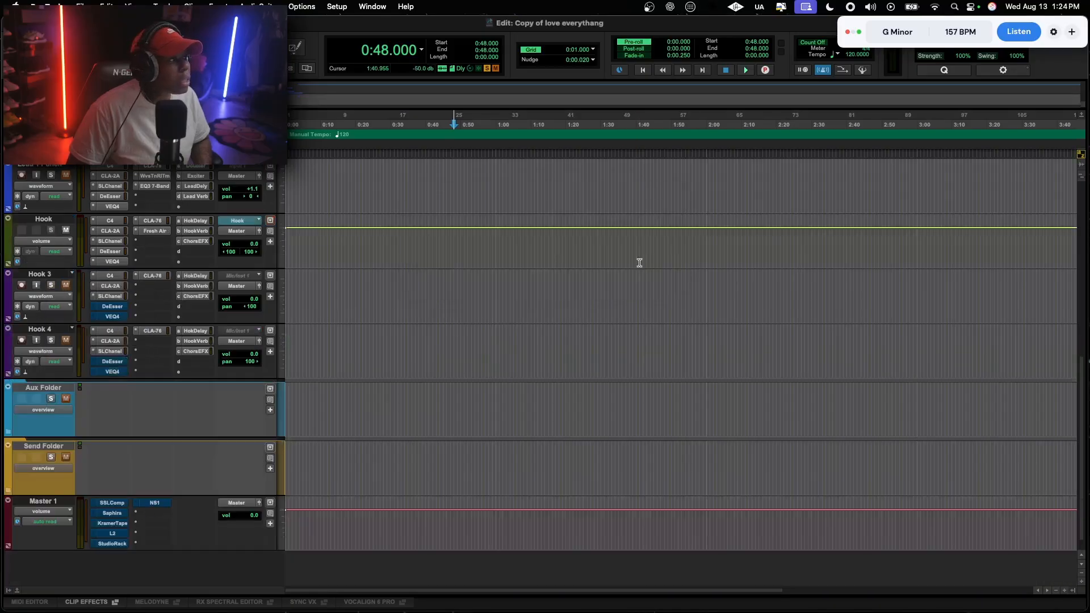
# Delete the empty Hook 3 and Hook 4 tracks
pyautogui.click(46, 274)
pyautogui.keyDown('shift'); pyautogui.click(46, 329); pyautogui.keyUp('shift')
pyautogui.rightClick(48, 329)
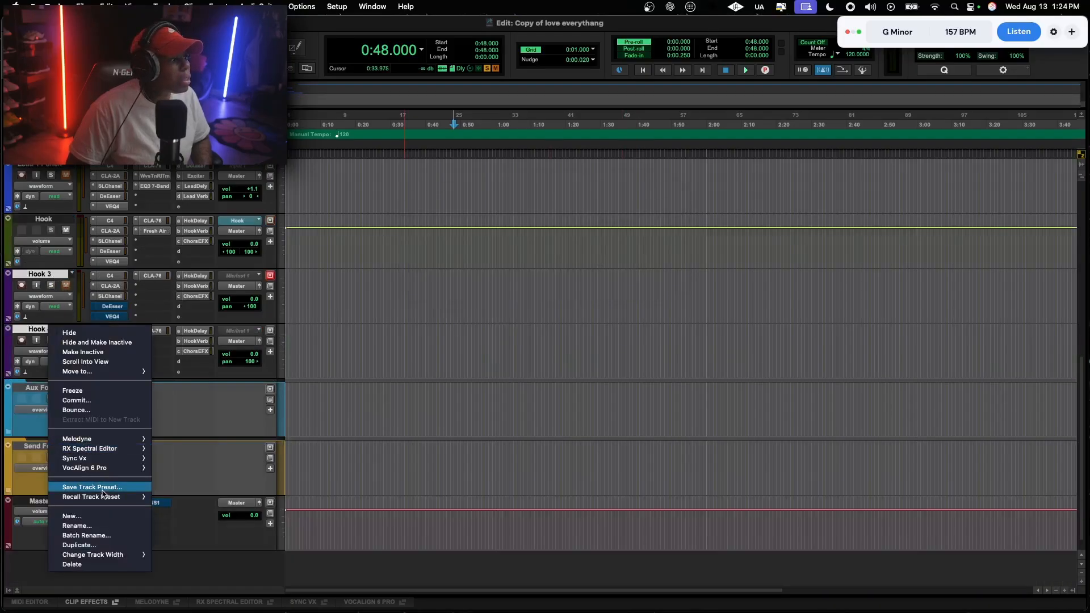
pyautogui.click(73, 565)
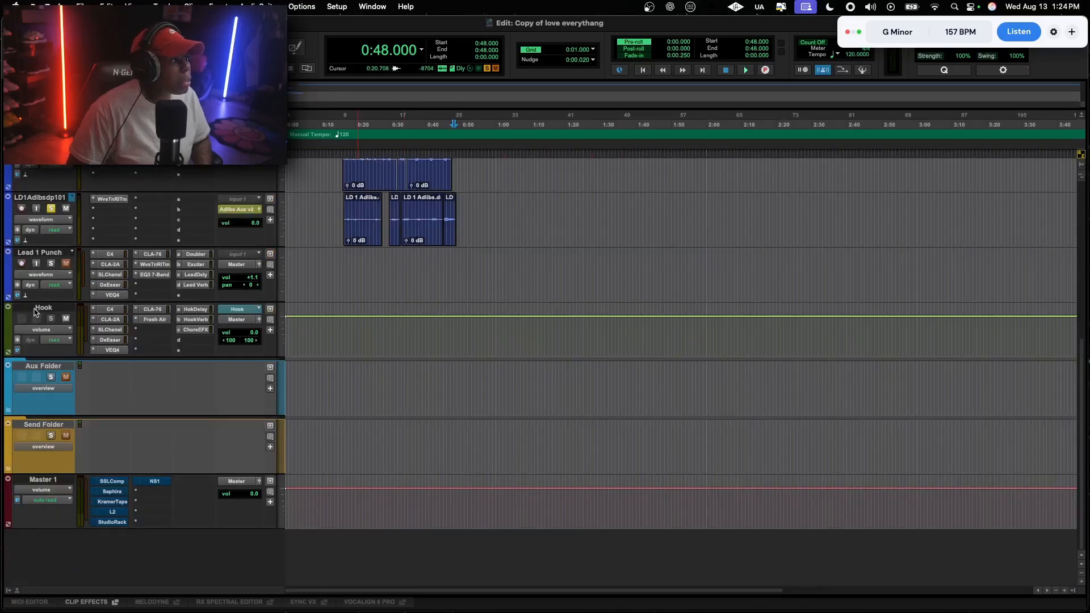
# Move the Hook aux track into the Aux Folder and expand the folder to show its tracks
pyautogui.moveTo(36, 312); pyautogui.dragTo(9, 372)
pyautogui.click(8, 410)
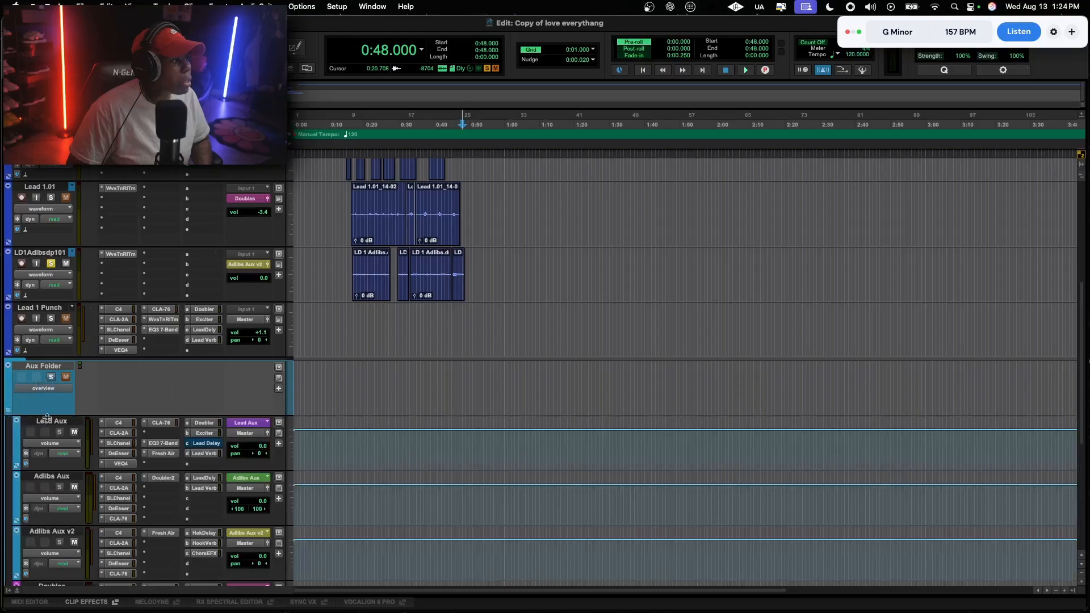
pyautogui.scroll(-5, 46, 417)
# Color the Doubles and Hook aux tracks light blue like the other aux tracks in the folder
pyautogui.click(16, 464)
pyautogui.click(16, 528)
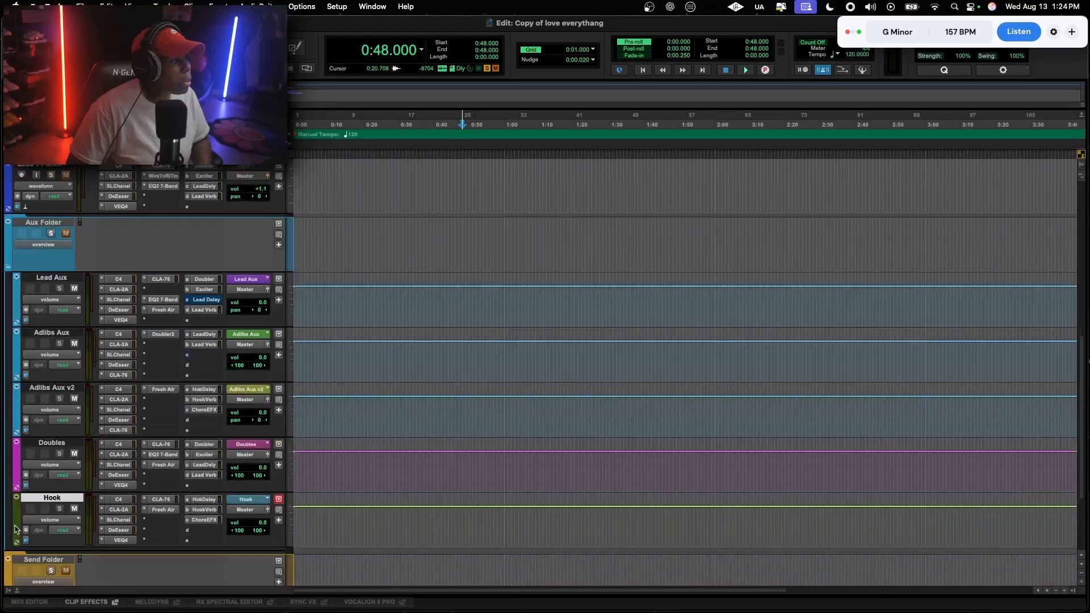
pyautogui.keyDown('shift'); pyautogui.click(55, 442); pyautogui.keyUp('shift')
pyautogui.doubleClick(16, 463)
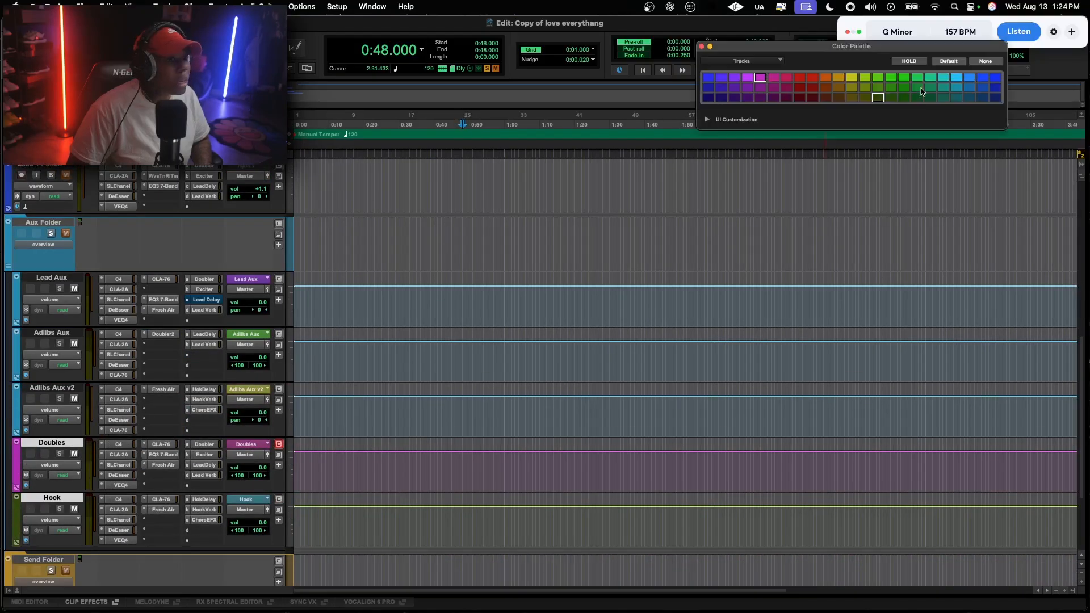
pyautogui.click(952, 79)
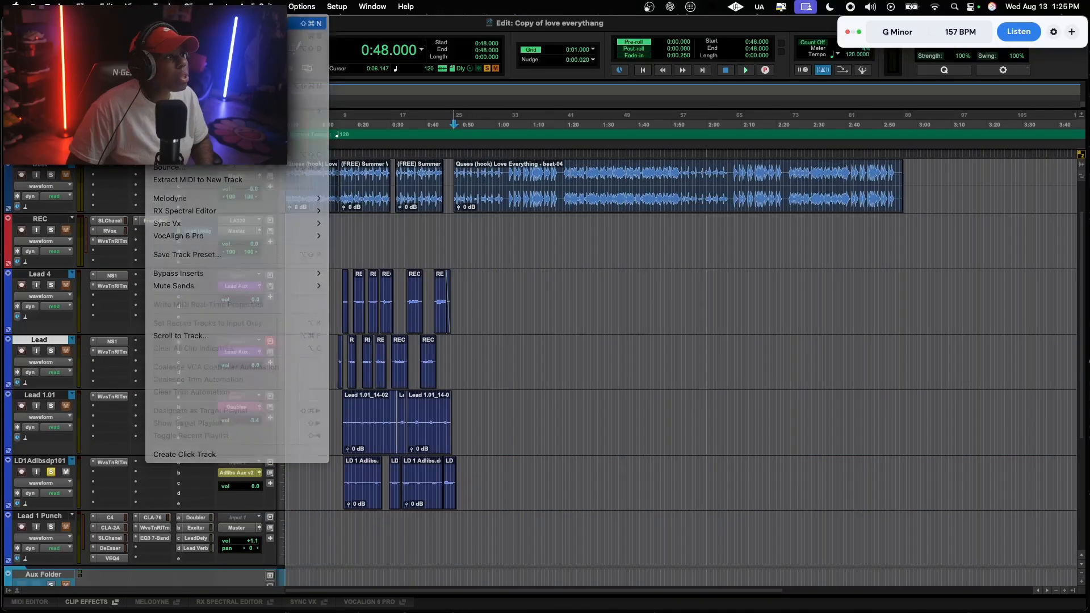
# Create six mono audio tracks named Lead 1, Lead 2, Adlibs, Doubles, Hook 1 and Hook 2
pyautogui.click(170, 19)
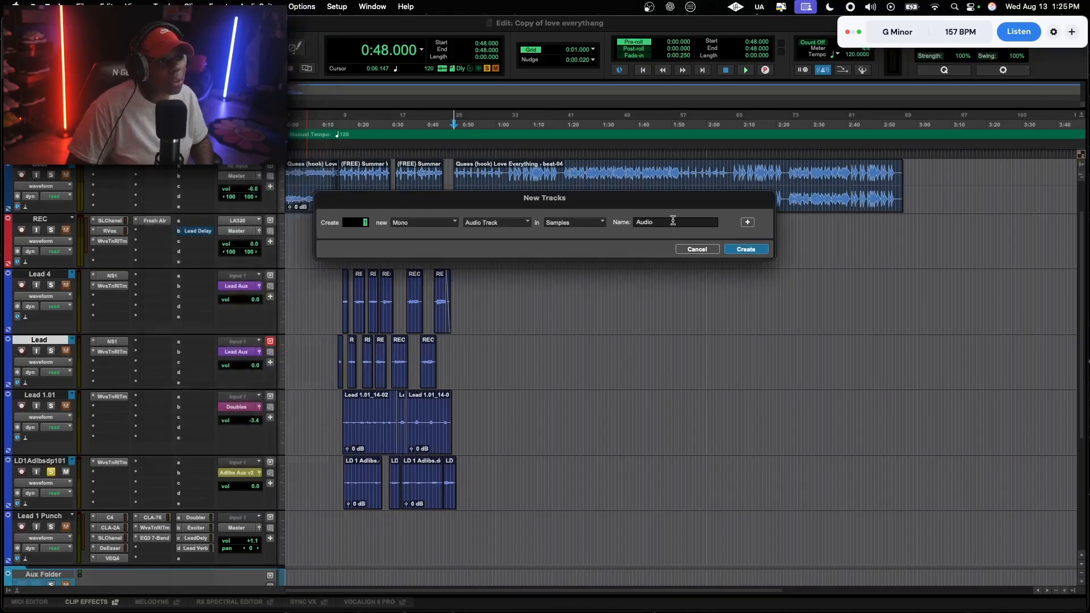
pyautogui.click(747, 222)
pyautogui.click(748, 222)
pyautogui.click(747, 222)
pyautogui.click(747, 222)
pyautogui.doubleClick(664, 225)
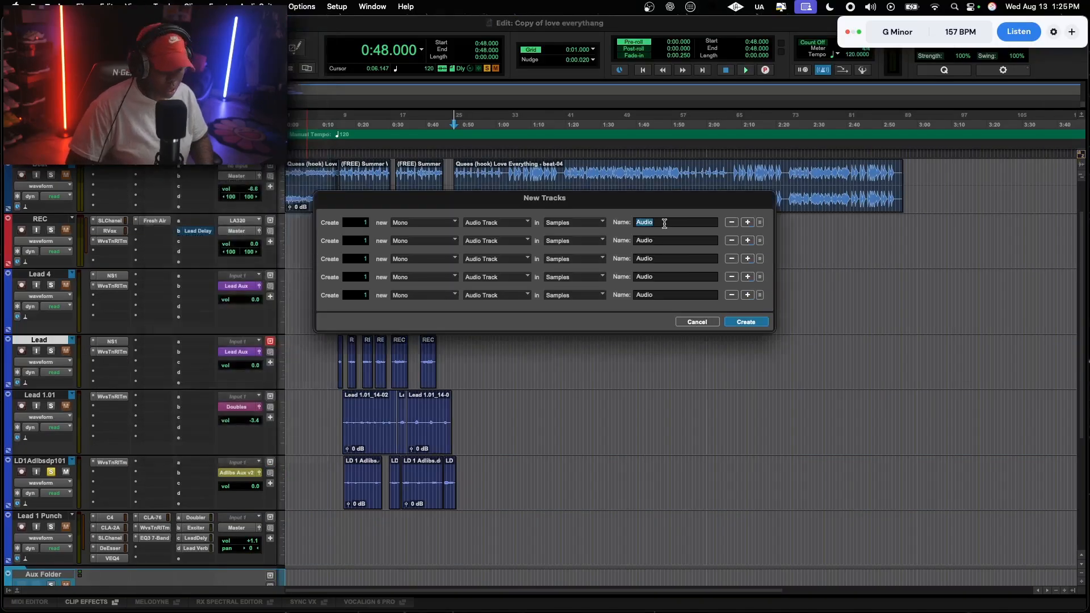
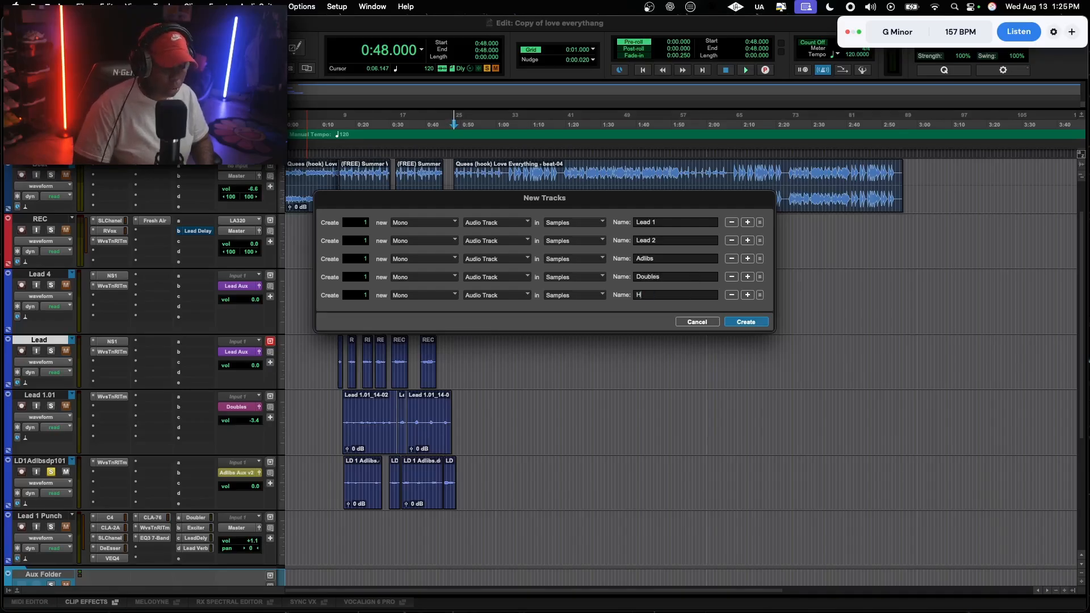
pyautogui.click(748, 295)
pyautogui.write('Hook 2')
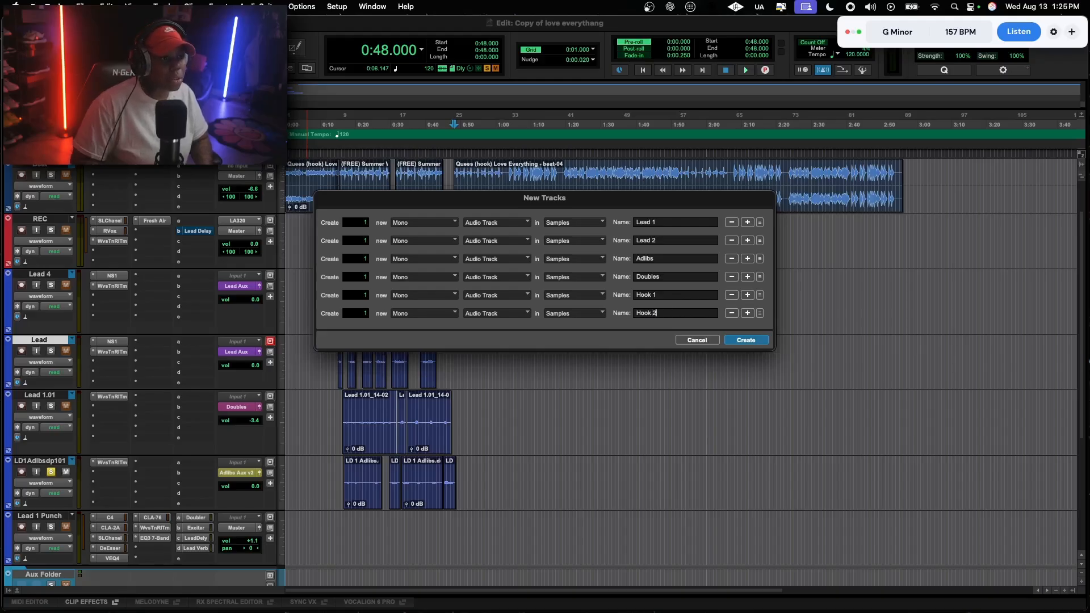
pyautogui.press('Return')
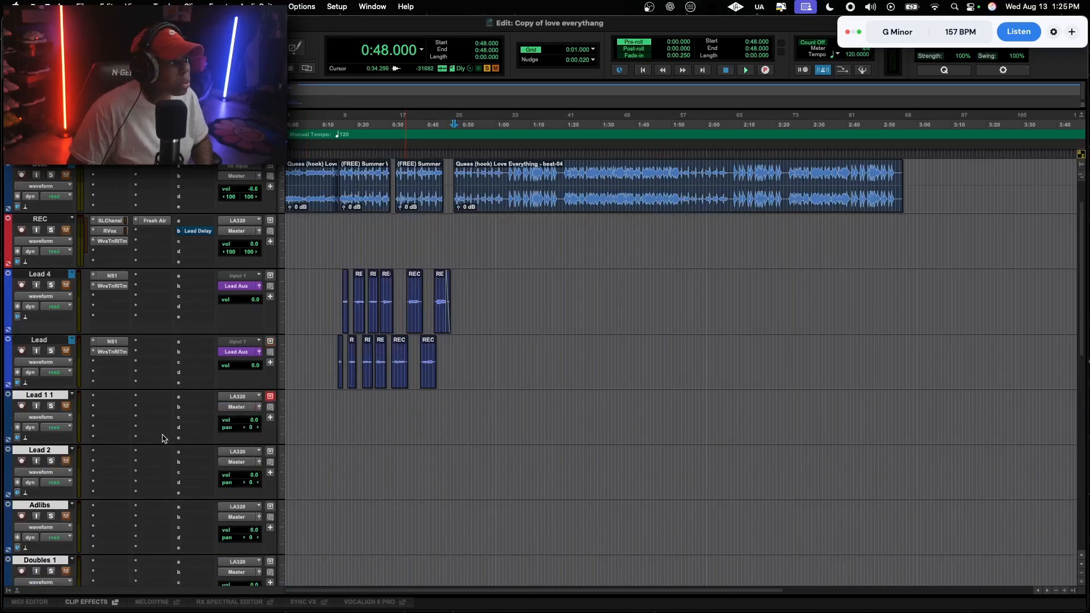
# Move the six new tracks directly below REC, with Hook 1 and Hook 2 placed above the new lead tracks
pyautogui.moveTo(57, 395); pyautogui.dragTo(73, 261)
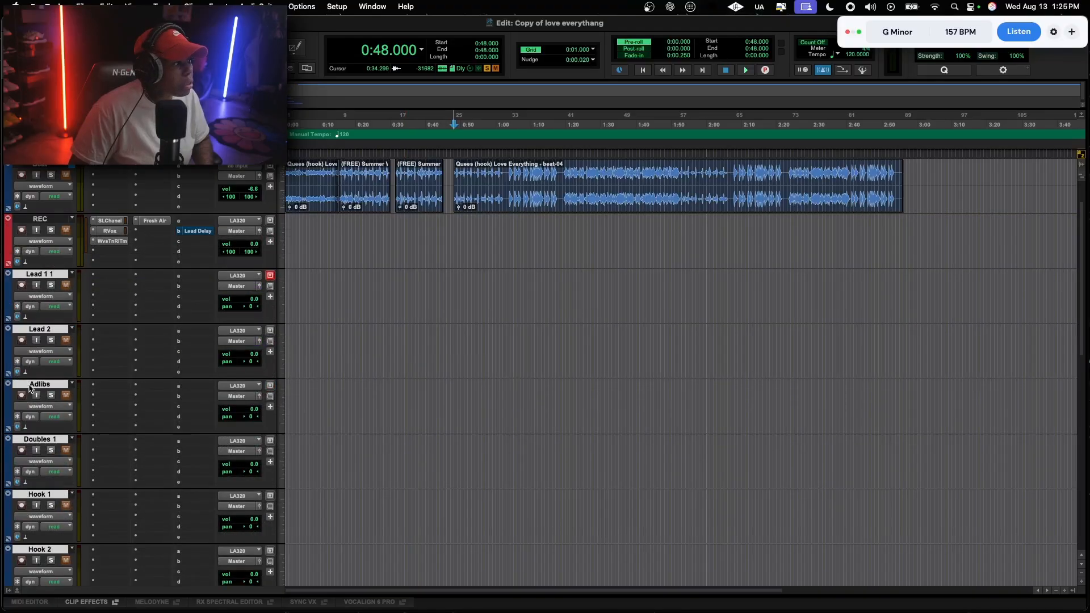
pyautogui.click(48, 222)
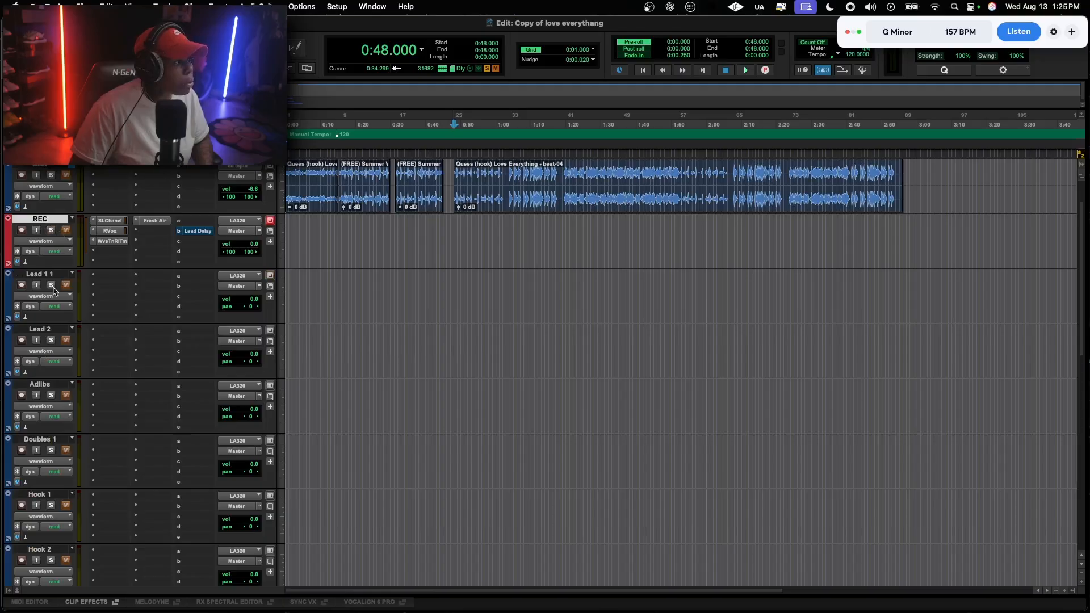
pyautogui.click(46, 495)
pyautogui.keyDown('shift'); pyautogui.click(50, 550); pyautogui.keyUp('shift')
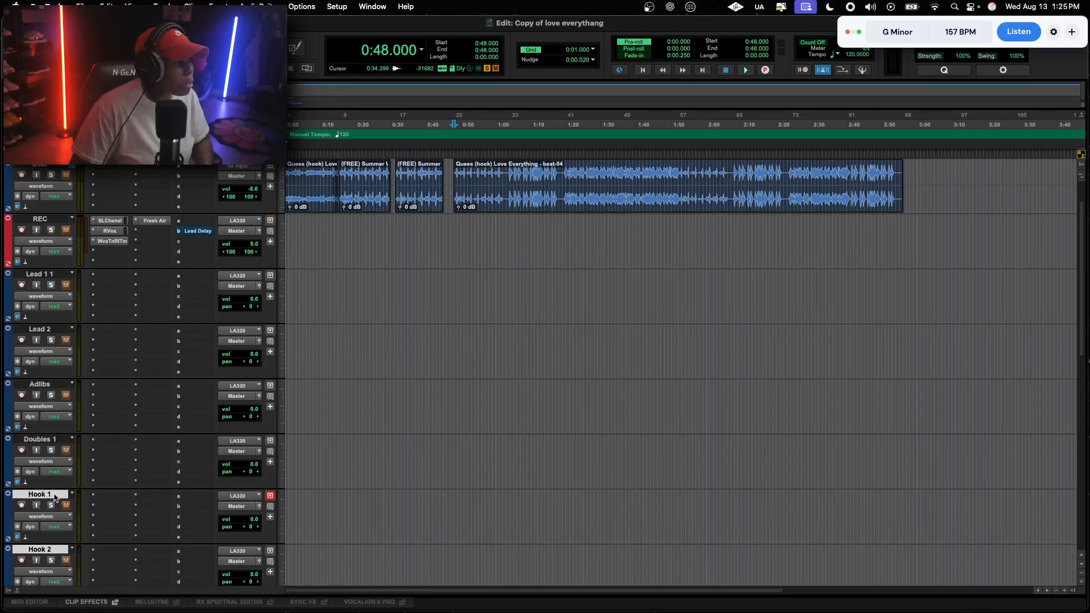
pyautogui.moveTo(55, 498); pyautogui.dragTo(35, 332)
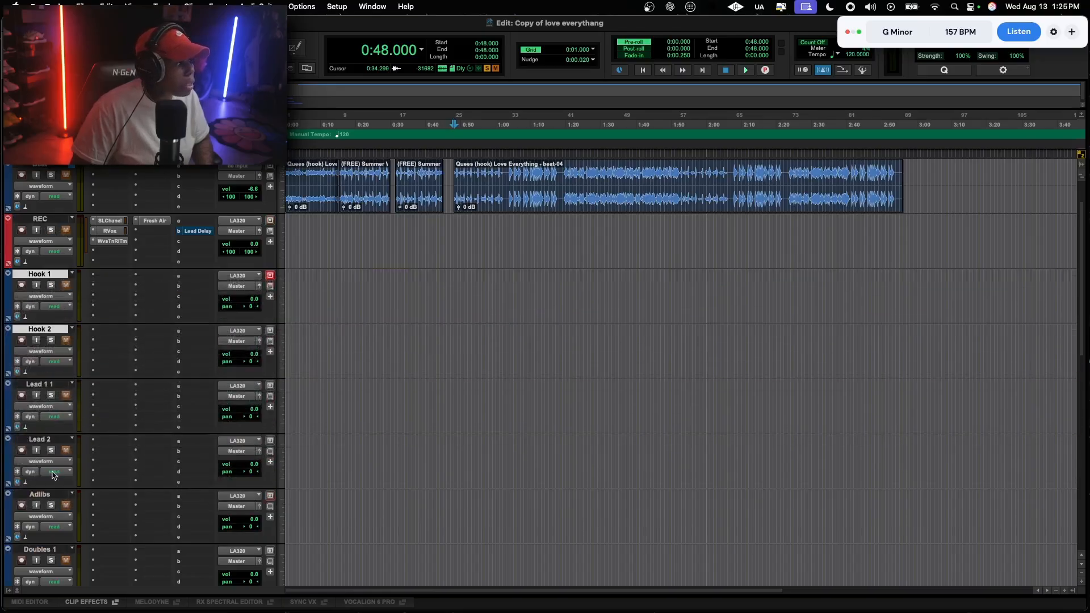
# Duplicate the Doubles 1 track twice
pyautogui.scroll(-2, 51, 506)
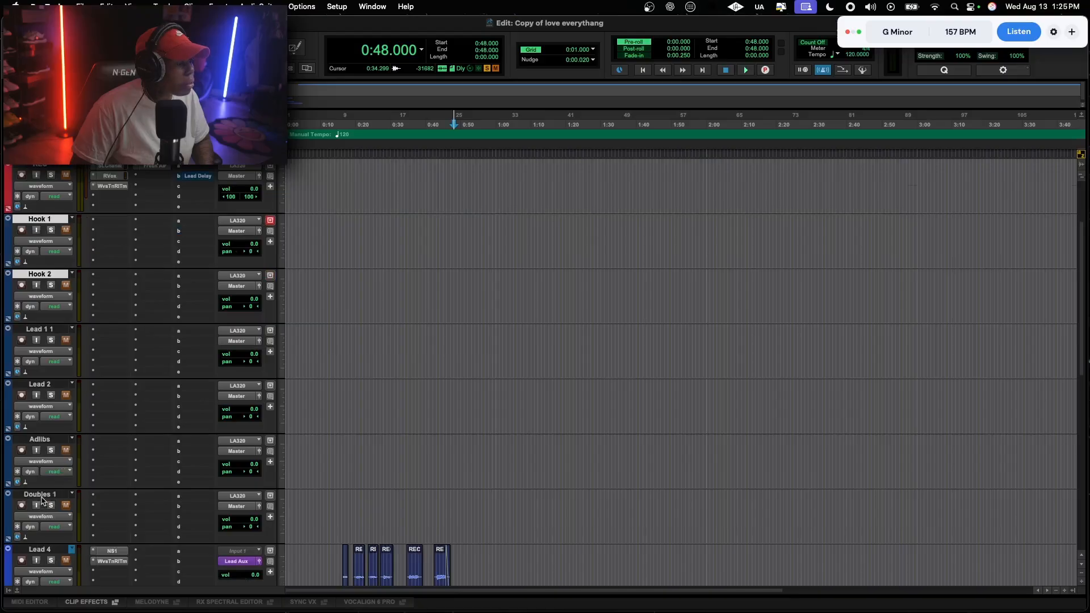
pyautogui.click(41, 499)
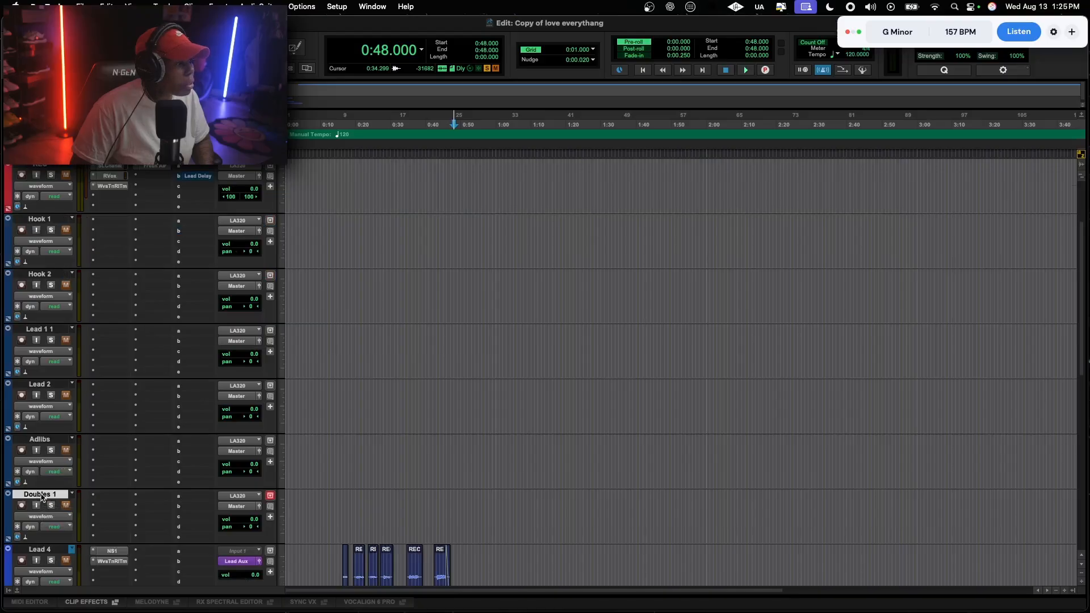
pyautogui.rightClick(41, 500)
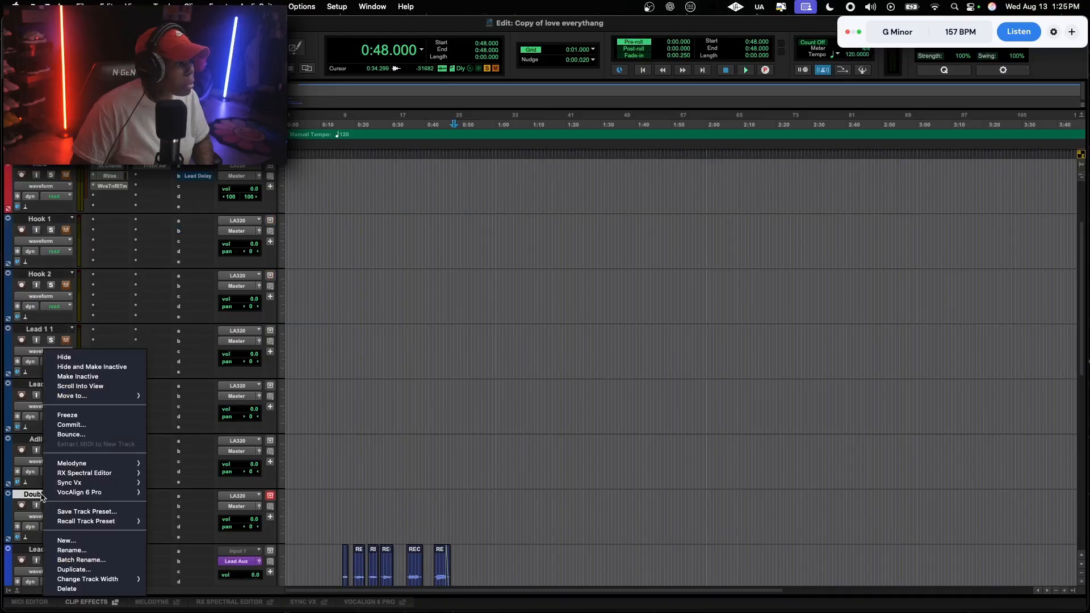
pyautogui.click(84, 569)
pyautogui.write('2')
pyautogui.click(574, 341)
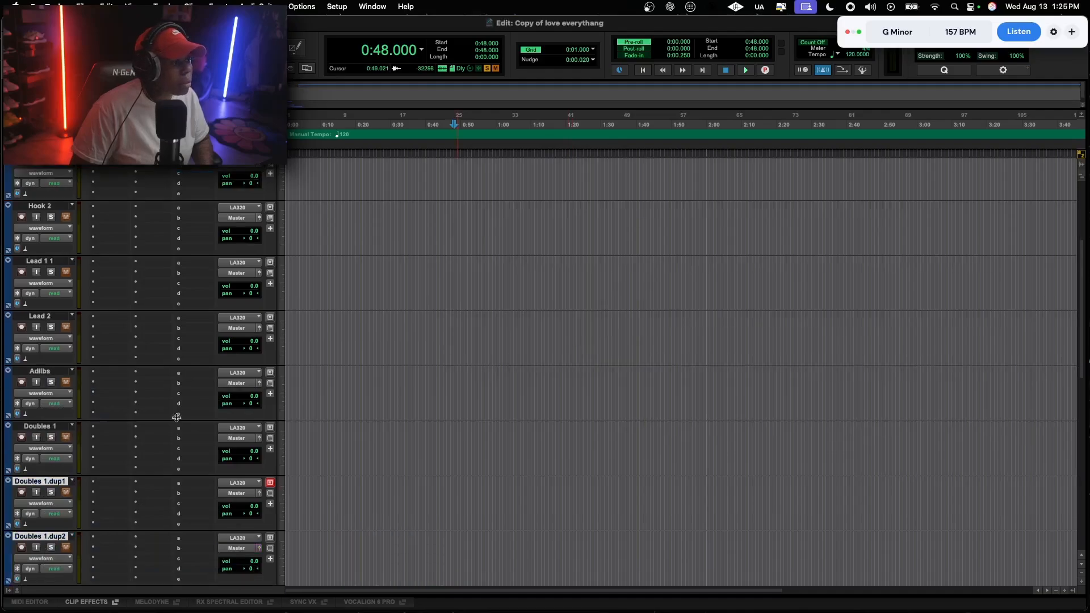
# Pan the first Doubles 1 duplicate to 84 left and the second duplicate to 84 right
pyautogui.scroll(-2, 74, 487)
pyautogui.moveTo(249, 472); pyautogui.dragTo(237, 478)
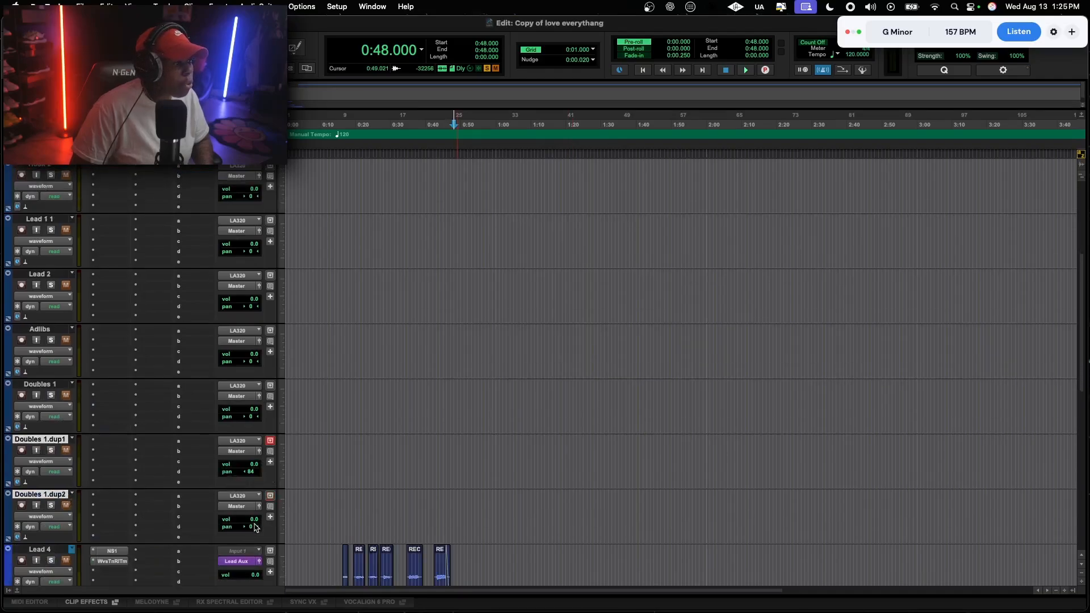
pyautogui.moveTo(250, 527)
pyautogui.mouseDown()
pyautogui.moveTo(281, 527)
pyautogui.moveTo(272, 527)
pyautogui.mouseUp()
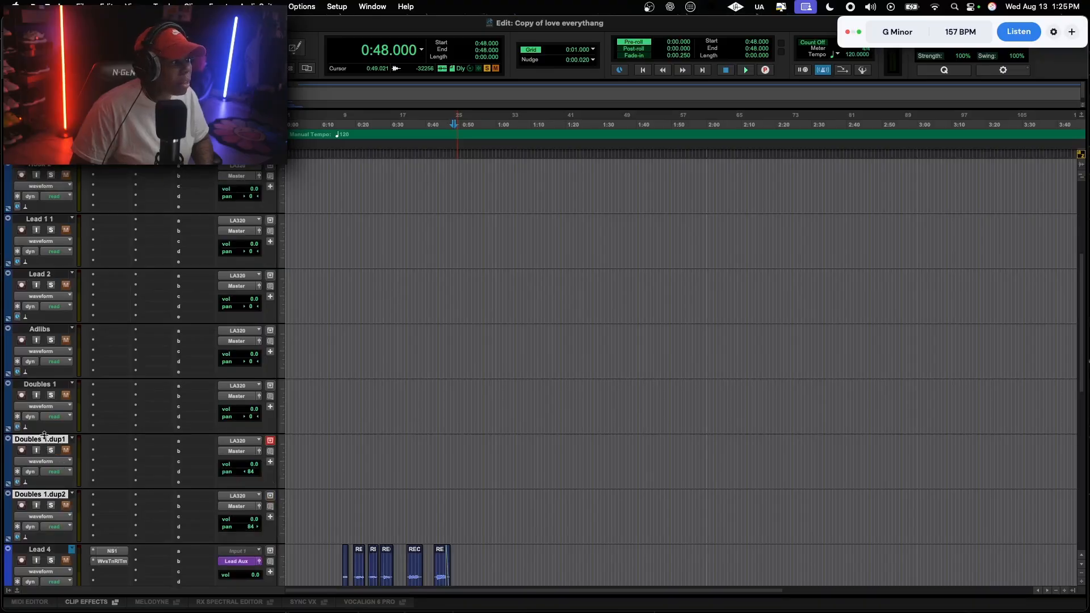
# Color the Hook 1 and Hook 2 tracks orange
pyautogui.scroll(10, 45, 434)
pyautogui.scroll(-7, 47, 432)
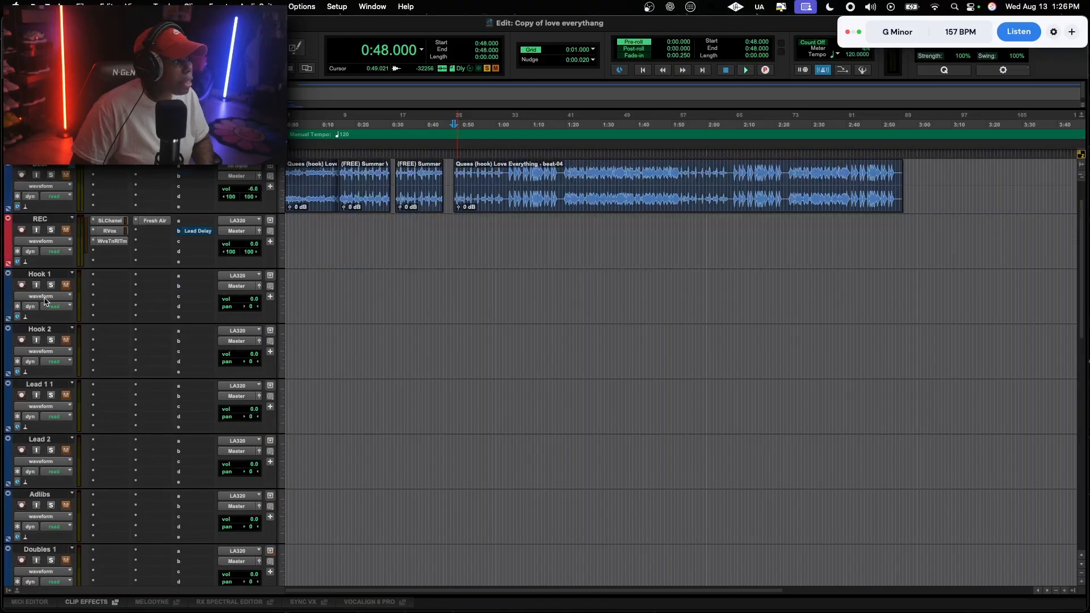
pyautogui.scroll(7, 55, 447)
pyautogui.keyDown('shift'); pyautogui.click(38, 385); pyautogui.keyUp('shift')
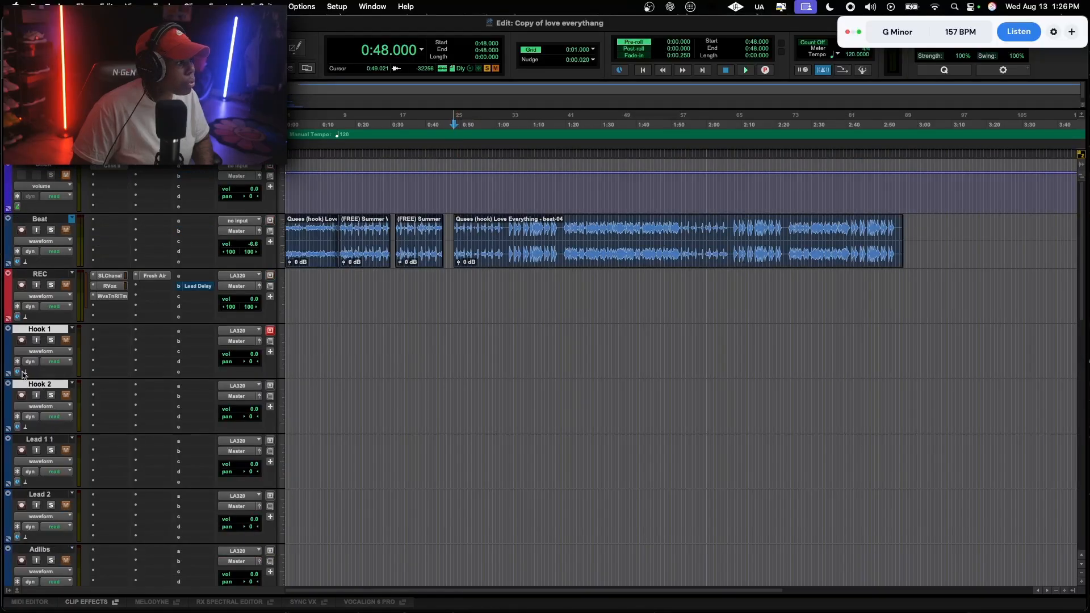
pyautogui.doubleClick(9, 353)
pyautogui.click(828, 78)
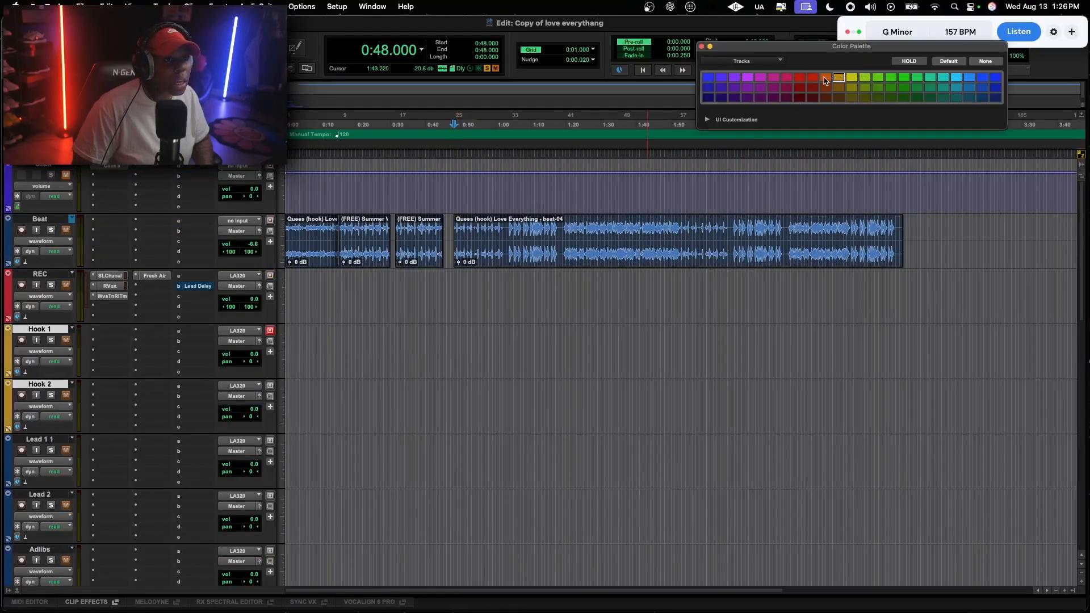
pyautogui.click(704, 48)
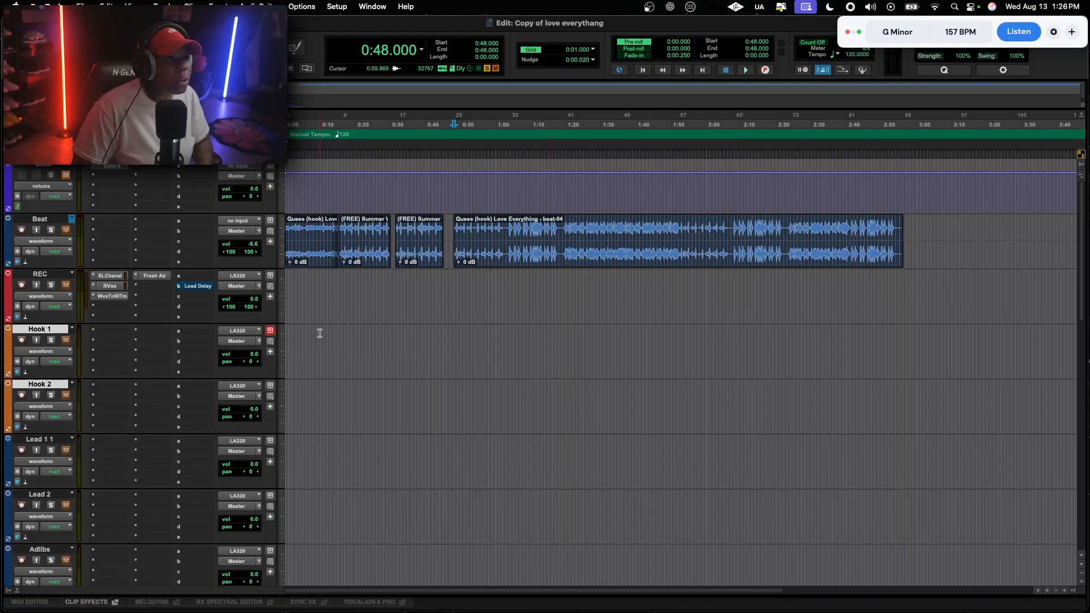
# Color the Lead 1 1 and Lead 2 tracks purple
pyautogui.click(40, 439)
pyautogui.keyDown('shift'); pyautogui.click(46, 498); pyautogui.keyUp('shift')
pyautogui.doubleClick(9, 467)
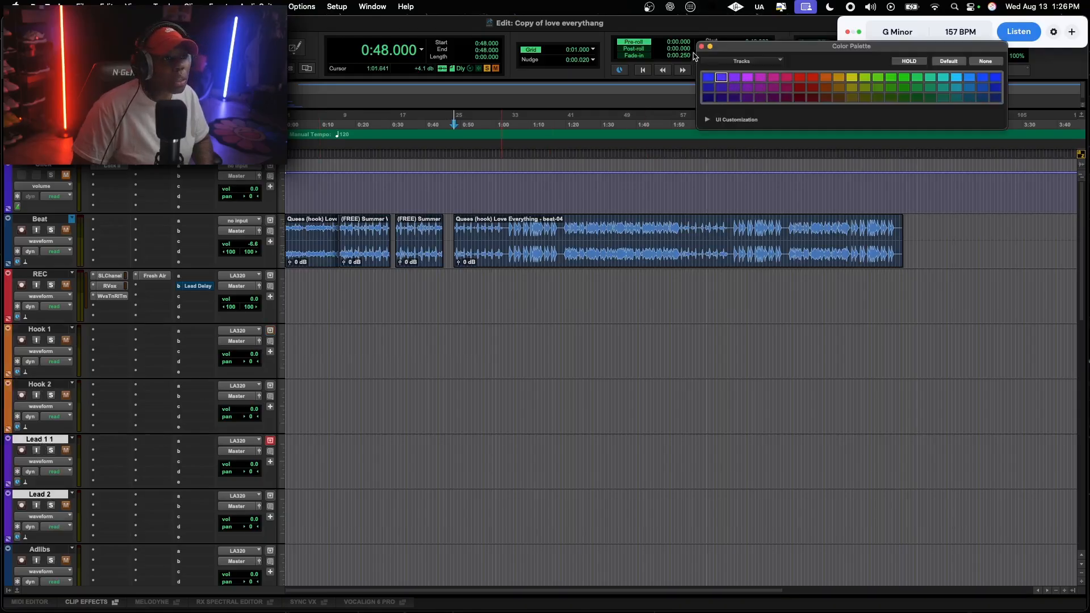
pyautogui.click(702, 47)
# Color Doubles 1 and its two duplicates bright green
pyautogui.scroll(-3, 46, 517)
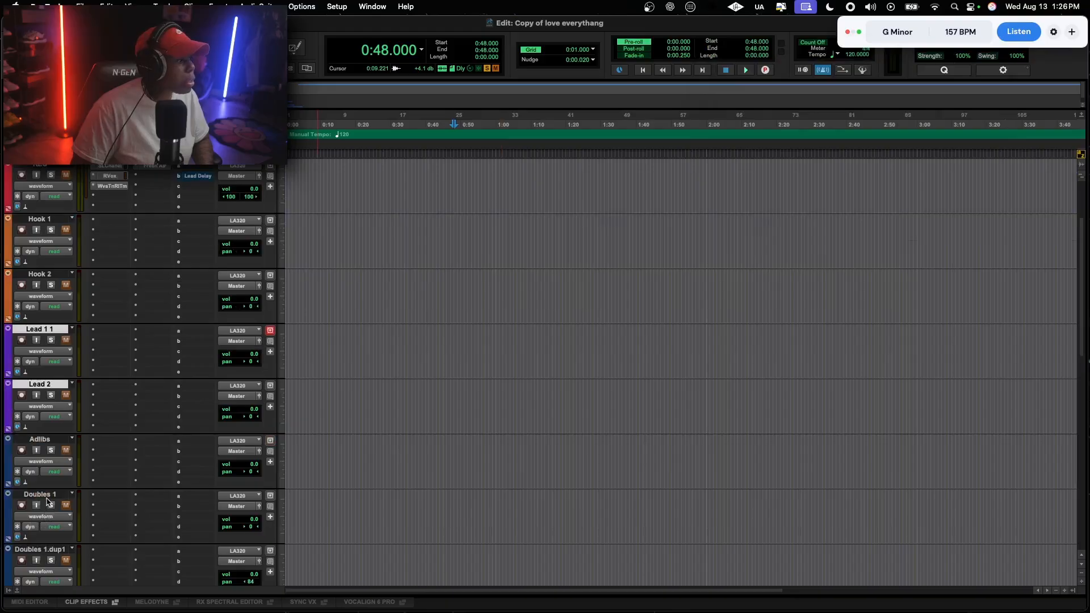
pyautogui.click(47, 502)
pyautogui.scroll(-3, 48, 500)
pyautogui.keyDown('shift'); pyautogui.click(38, 440); pyautogui.keyUp('shift')
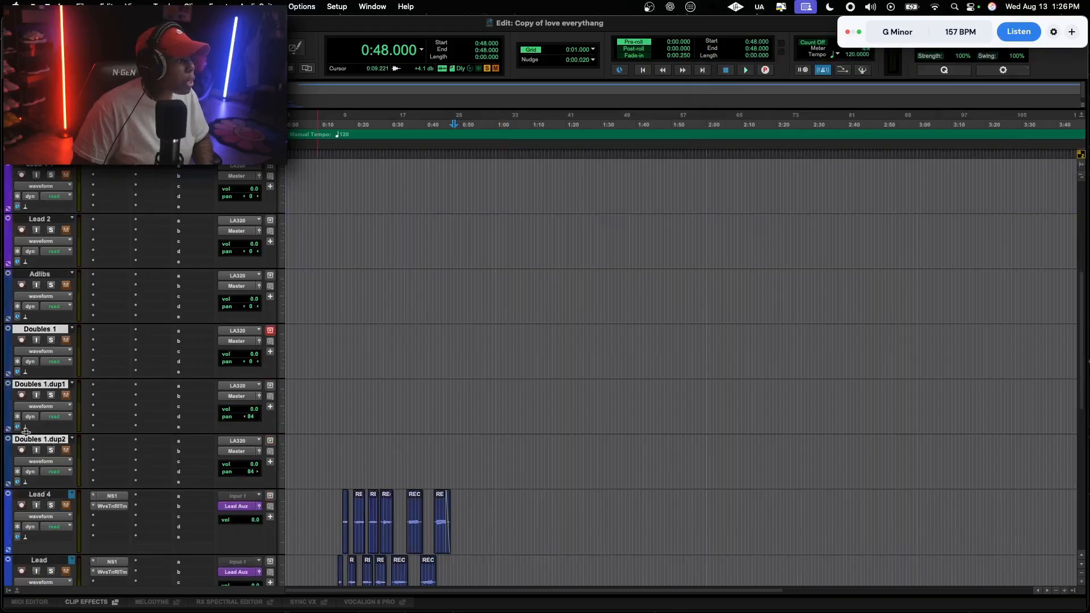
pyautogui.doubleClick(11, 451)
pyautogui.click(891, 78)
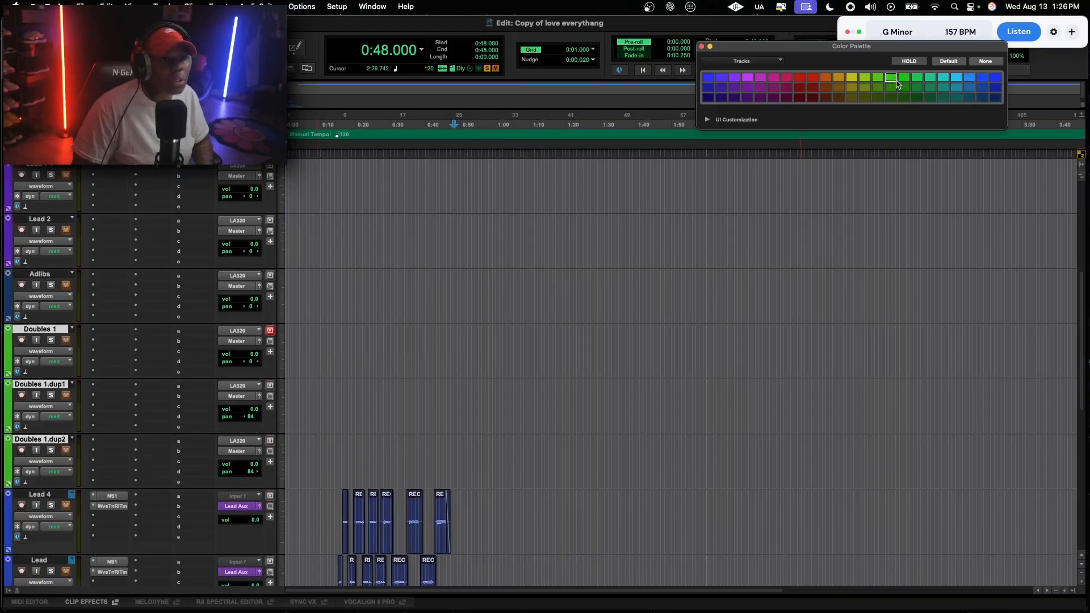
pyautogui.click(703, 46)
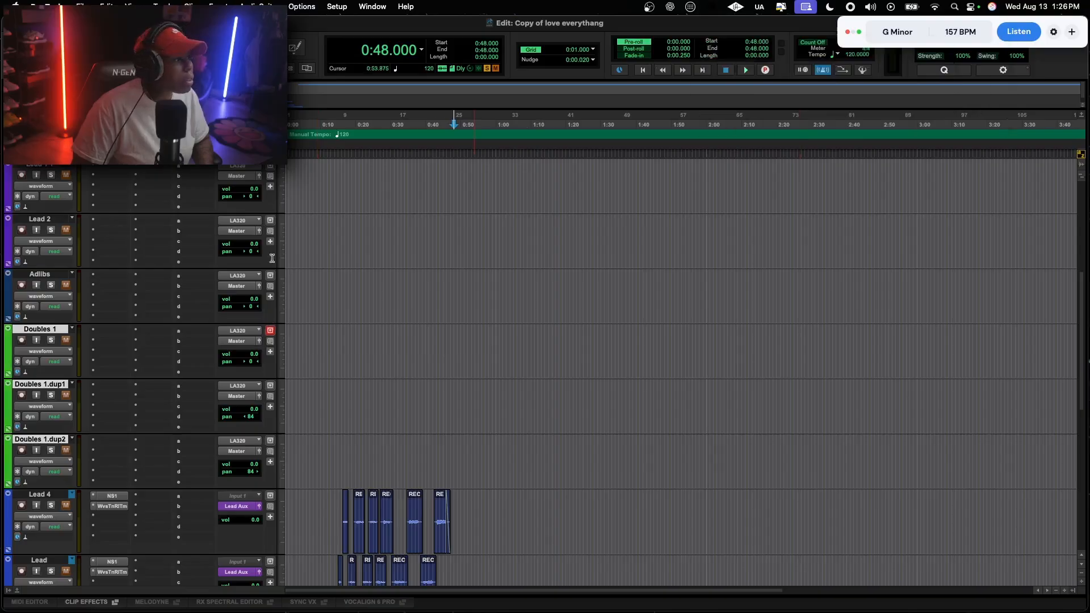
# Color the Adlibs track dark magenta
pyautogui.doubleClick(12, 294)
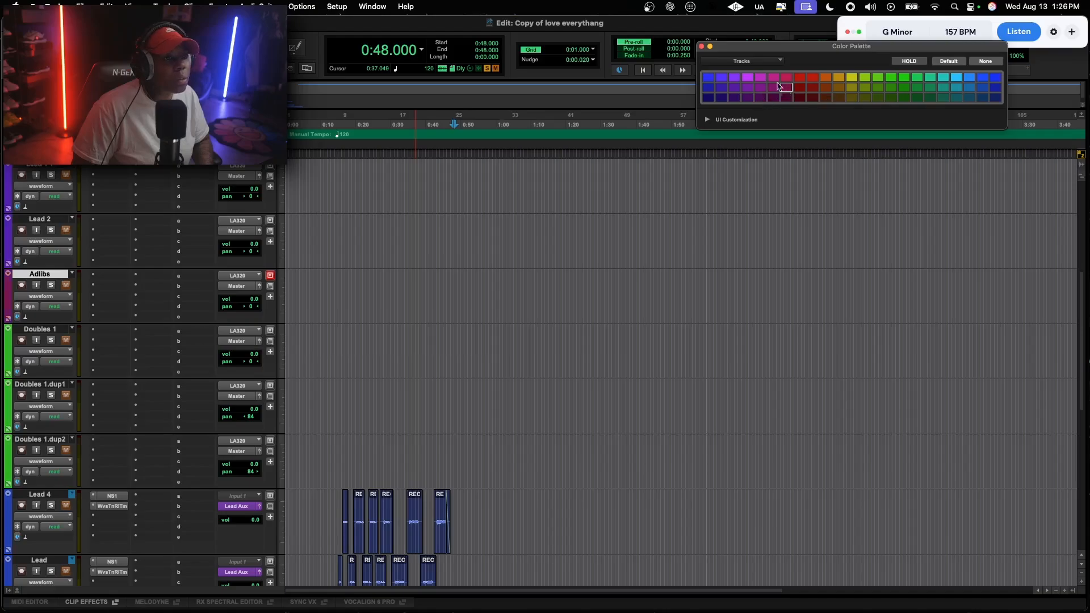
pyautogui.click(703, 47)
pyautogui.scroll(5, 111, 227)
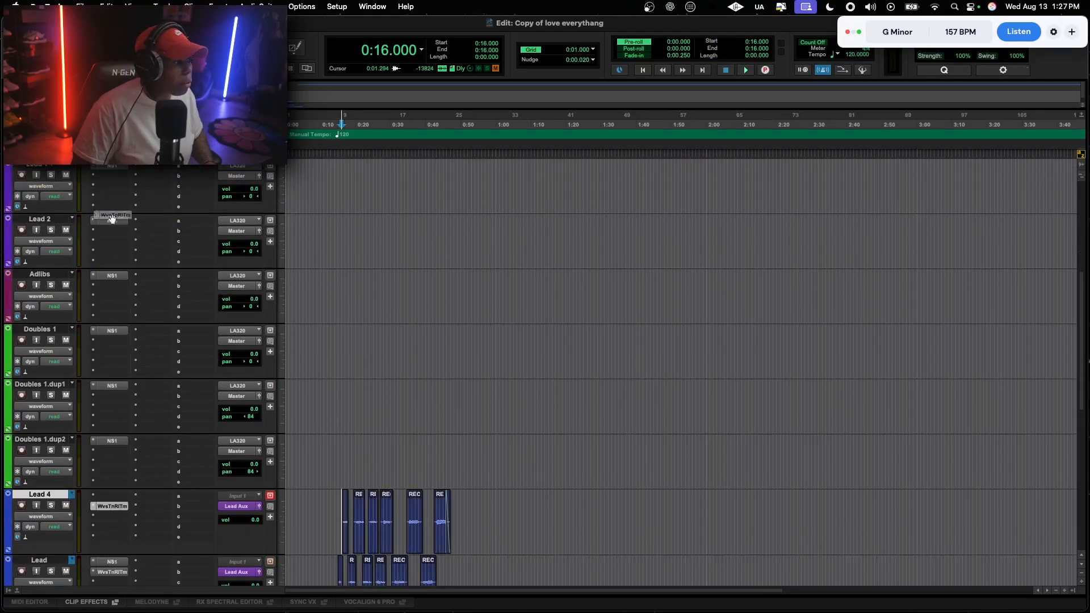
# Copy the WvsTnRlTm insert from the REC track to the second insert slot of Hook 1, Hook 2, Lead 1 1 and Lead 2
pyautogui.scroll(5, 108, 511)
pyautogui.moveTo(112, 296); pyautogui.dragTo(107, 348)
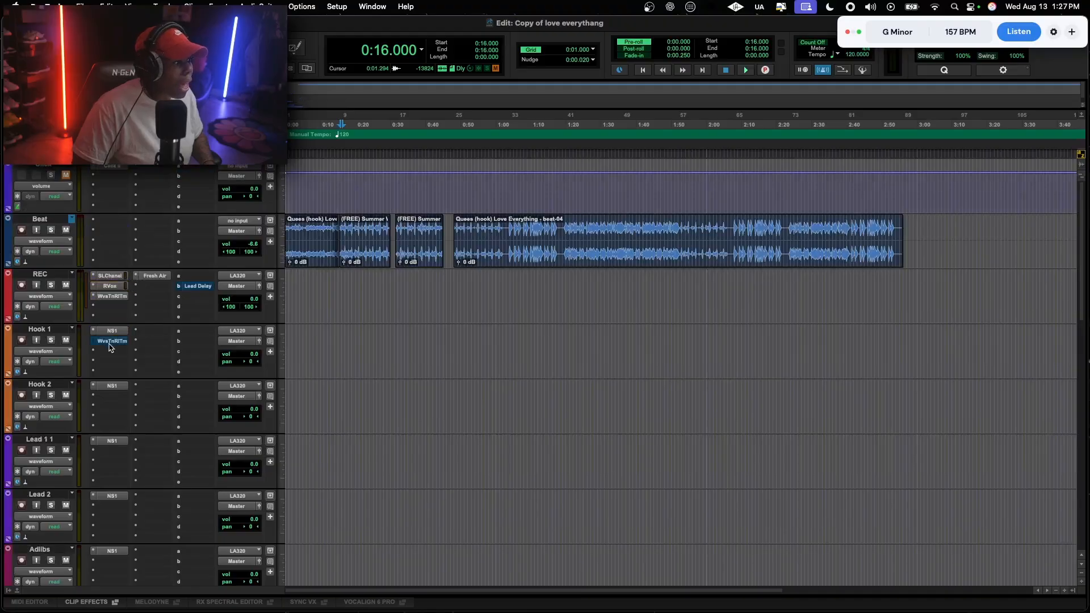
pyautogui.moveTo(109, 391); pyautogui.dragTo(112, 402)
pyautogui.moveTo(109, 457); pyautogui.dragTo(111, 452)
pyautogui.scroll(-2, 140, 408)
pyautogui.moveTo(113, 340); pyautogui.dragTo(113, 395)
pyautogui.scroll(-2, 129, 391)
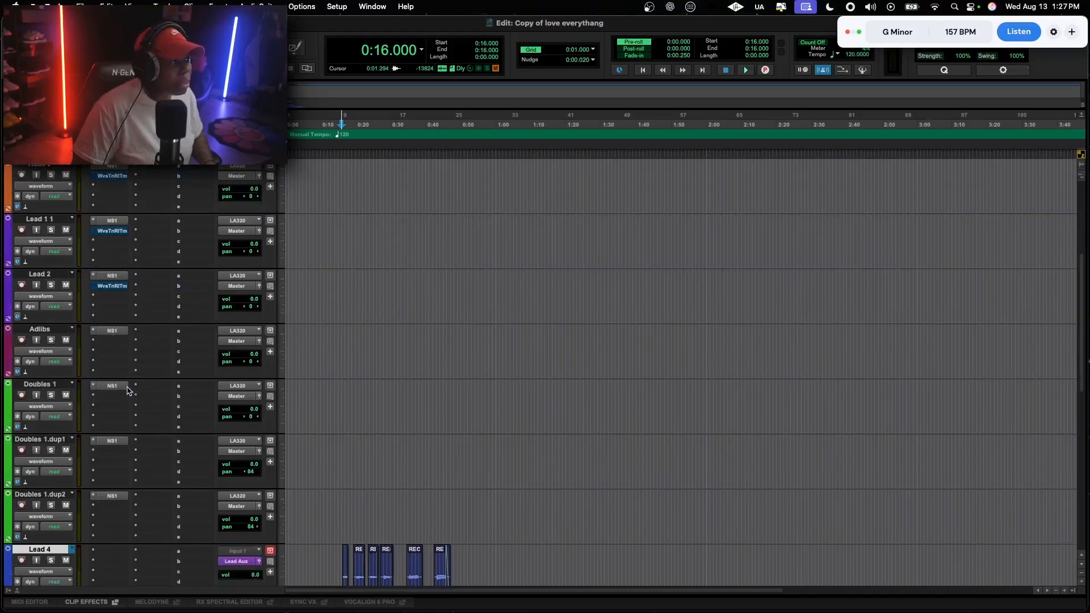
# Copy the WvsTnRlTm insert to the second insert slot of Adlibs, Doubles 1 and both Doubles 1 duplicates
pyautogui.moveTo(112, 285); pyautogui.dragTo(113, 335)
pyautogui.click(619, 263)
pyautogui.scroll(-3, 130, 380)
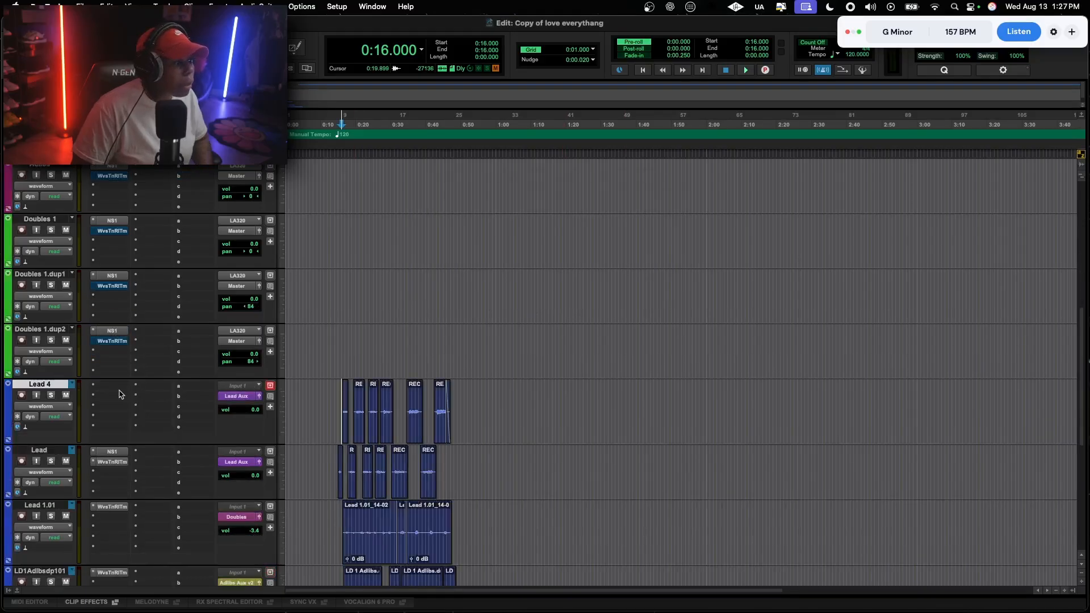
pyautogui.scroll(-1, 120, 399)
pyautogui.scroll(1, 105, 346)
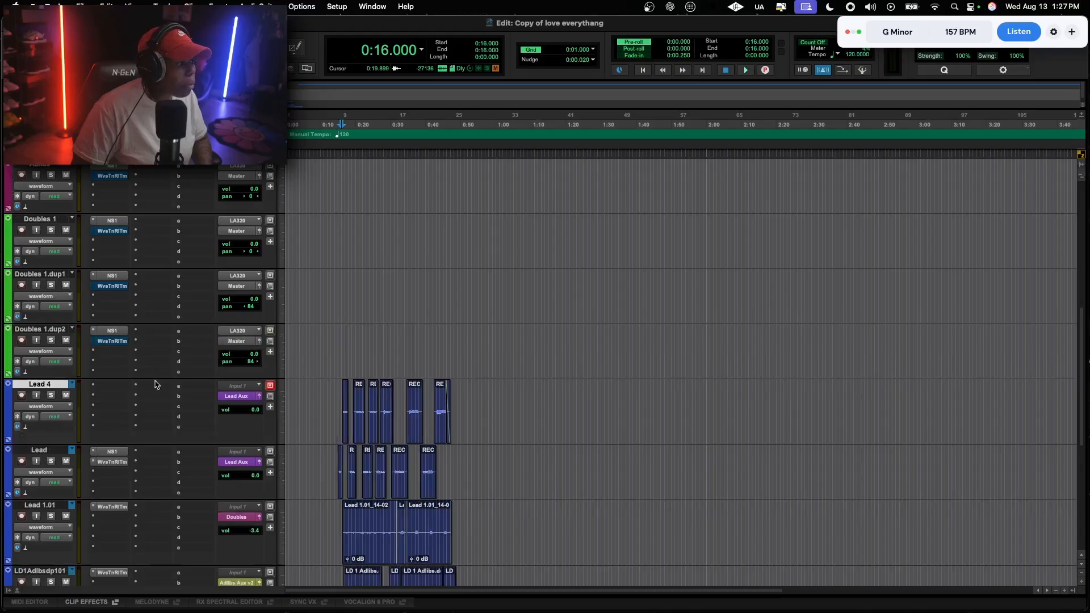
# Insert a REQ 6 equalizer on Lead 4 and set its band 1 low cut to 130 Hz with a Q of 1.41
pyautogui.click(109, 389)
pyautogui.moveTo(213, 420)
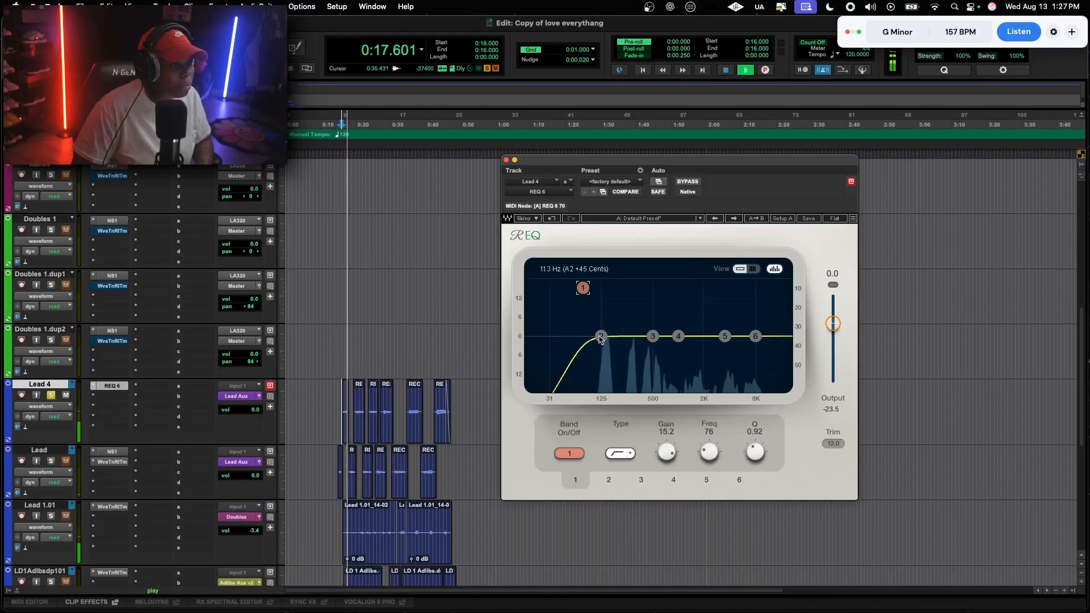
pyautogui.moveTo(601, 336); pyautogui.dragTo(611, 336)
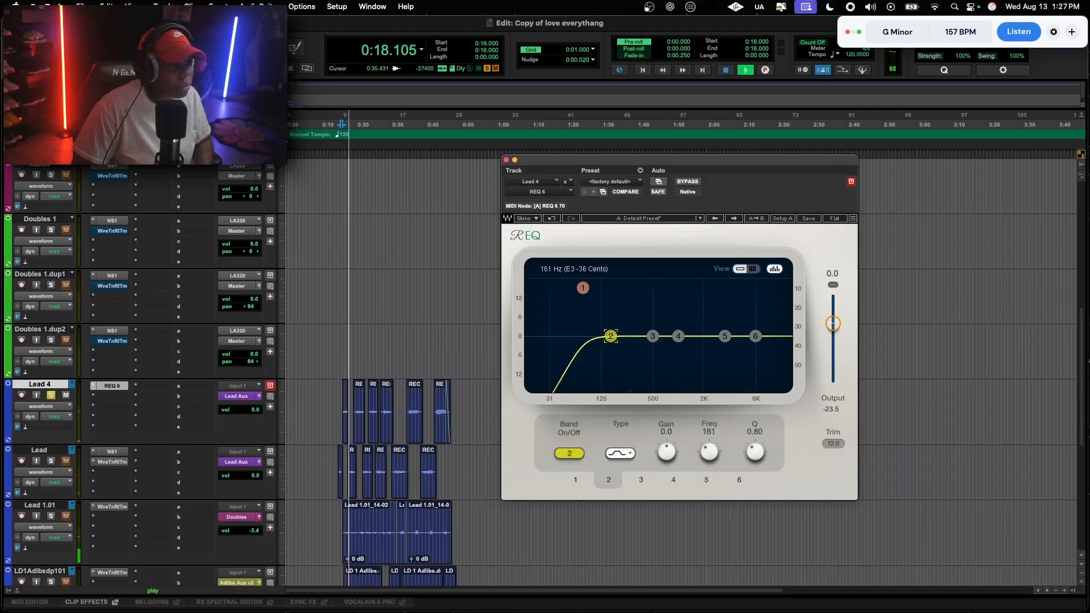
pyautogui.moveTo(582, 288); pyautogui.dragTo(602, 290)
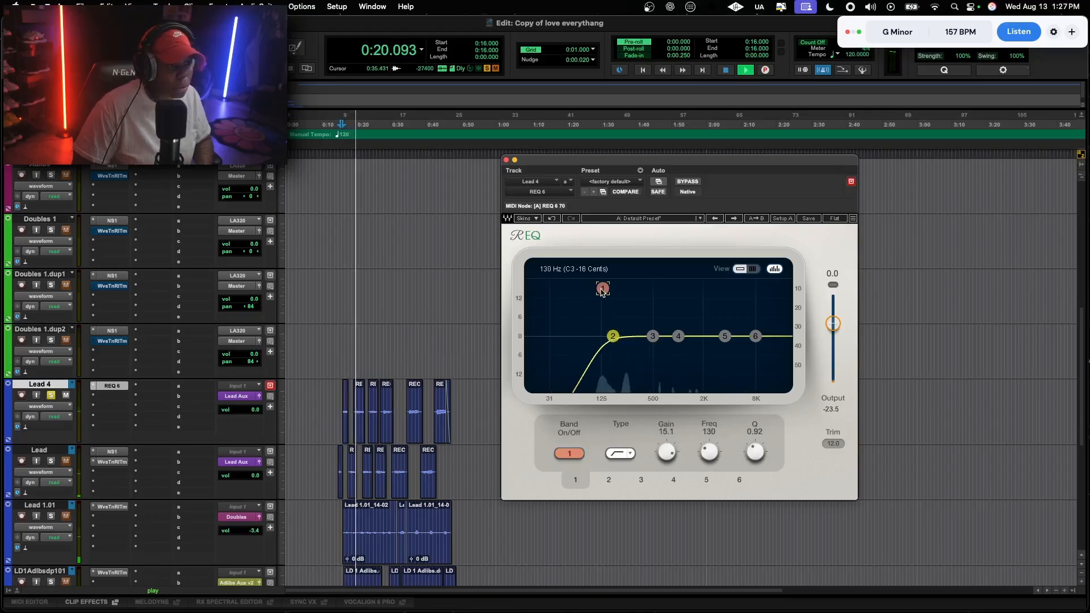
pyautogui.moveTo(756, 452); pyautogui.dragTo(755, 427)
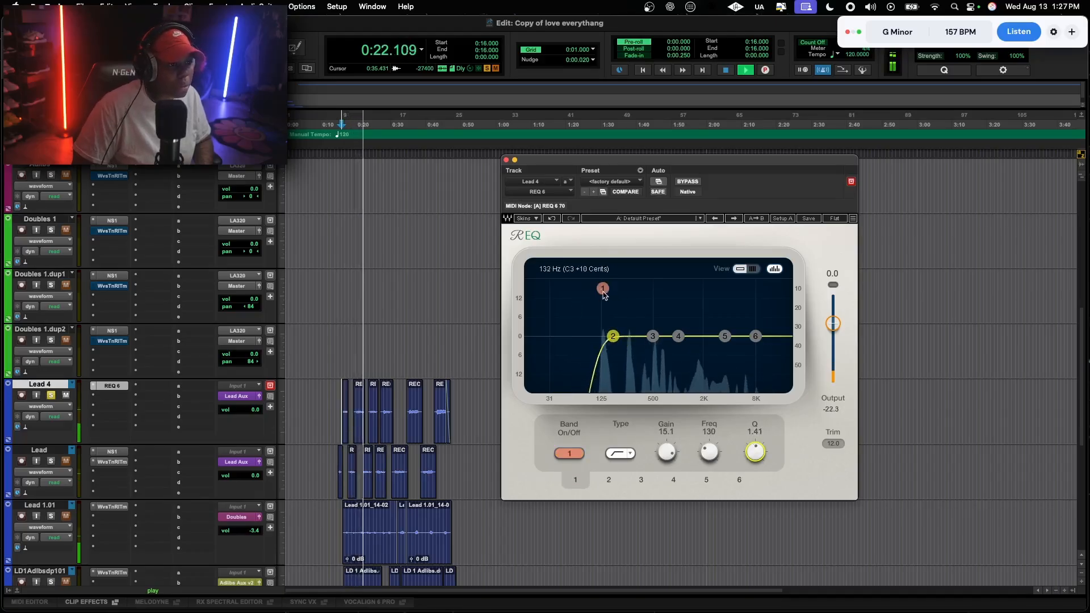
# Set REQ 6 band 2 to a narrow, slight cut at 137 Hz with a Q of 5.75
pyautogui.moveTo(613, 336); pyautogui.dragTo(610, 311)
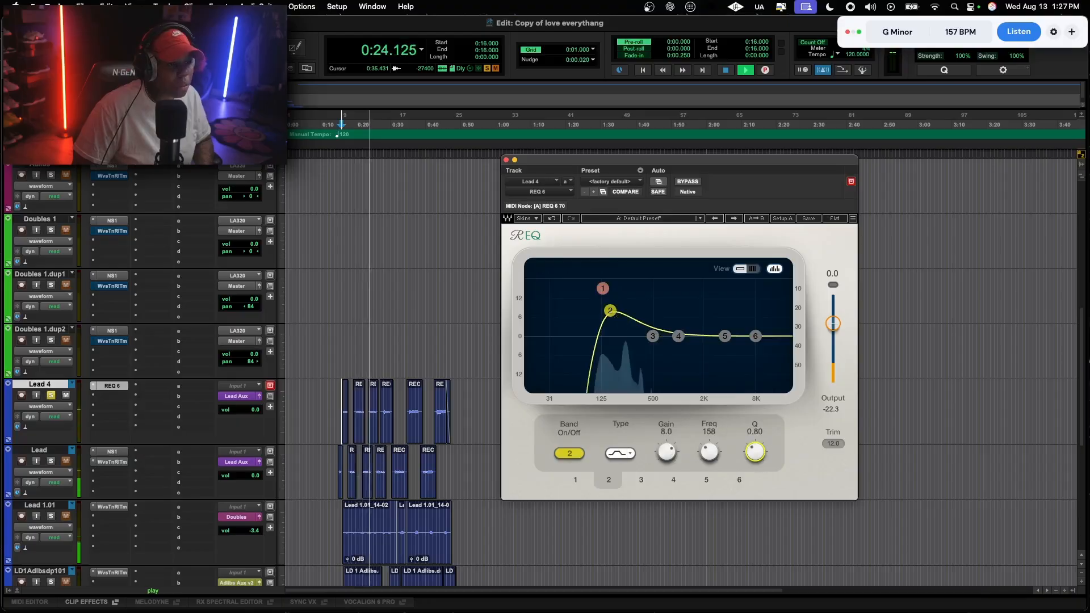
pyautogui.moveTo(755, 452); pyautogui.dragTo(756, 392)
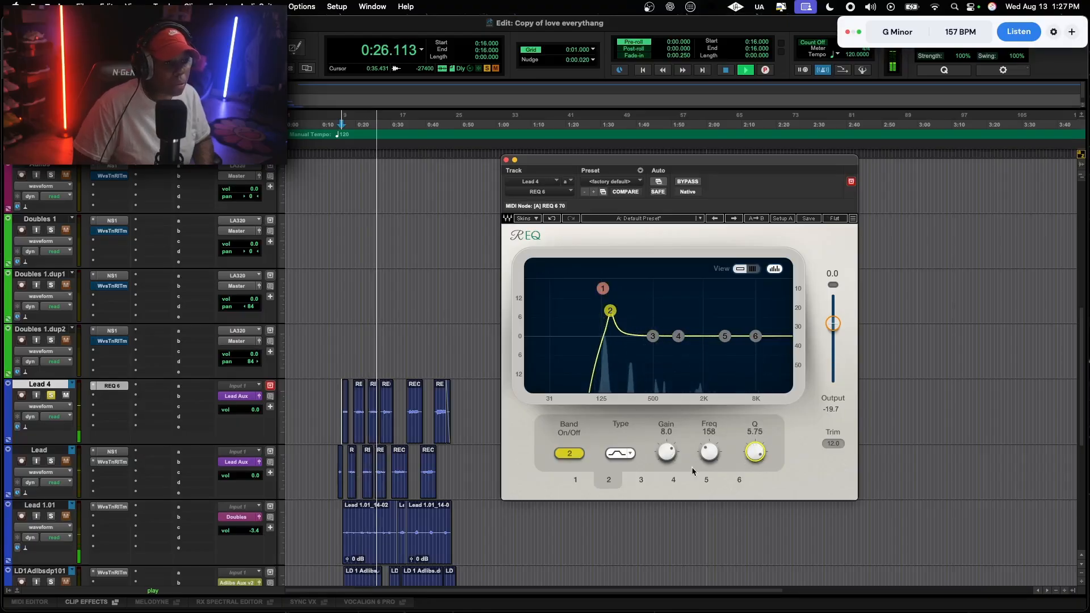
pyautogui.moveTo(611, 311); pyautogui.dragTo(604, 304)
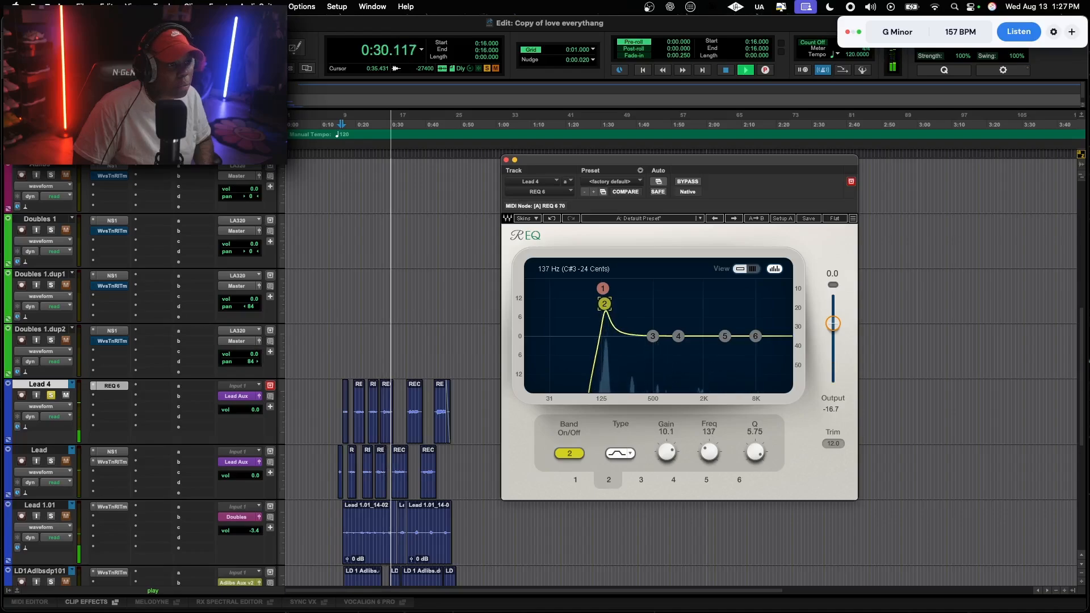
pyautogui.moveTo(666, 453); pyautogui.dragTo(667, 486)
# Enable REQ 6 band 3 and cut 4.0 dB at 295 Hz with a Q of 6.50
pyautogui.click(653, 337)
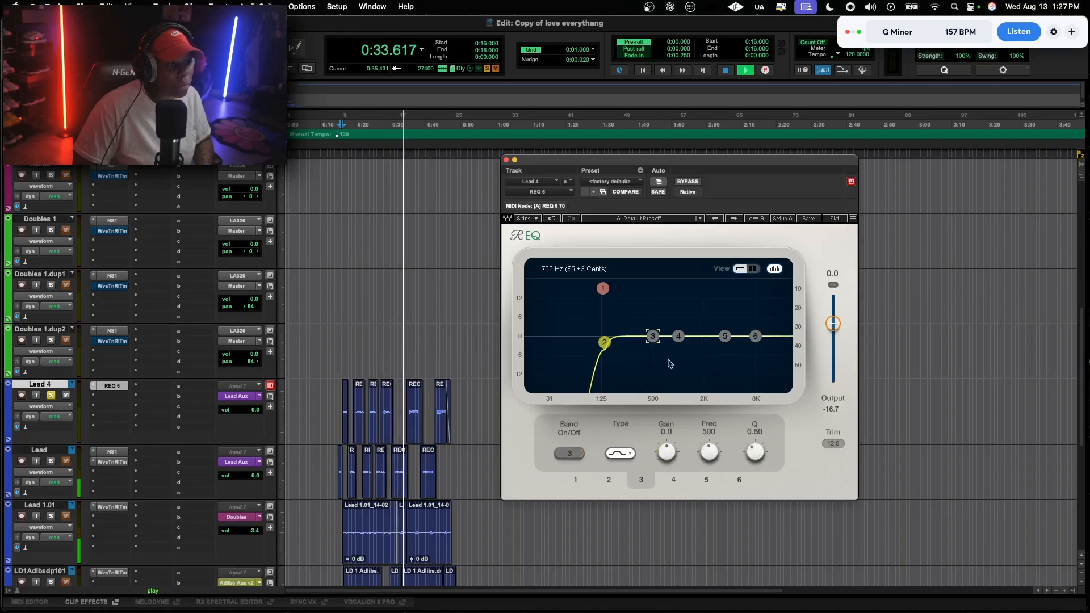
pyautogui.click(572, 457)
pyautogui.press('space')
pyautogui.press('space')
pyautogui.moveTo(755, 454); pyautogui.dragTo(756, 435)
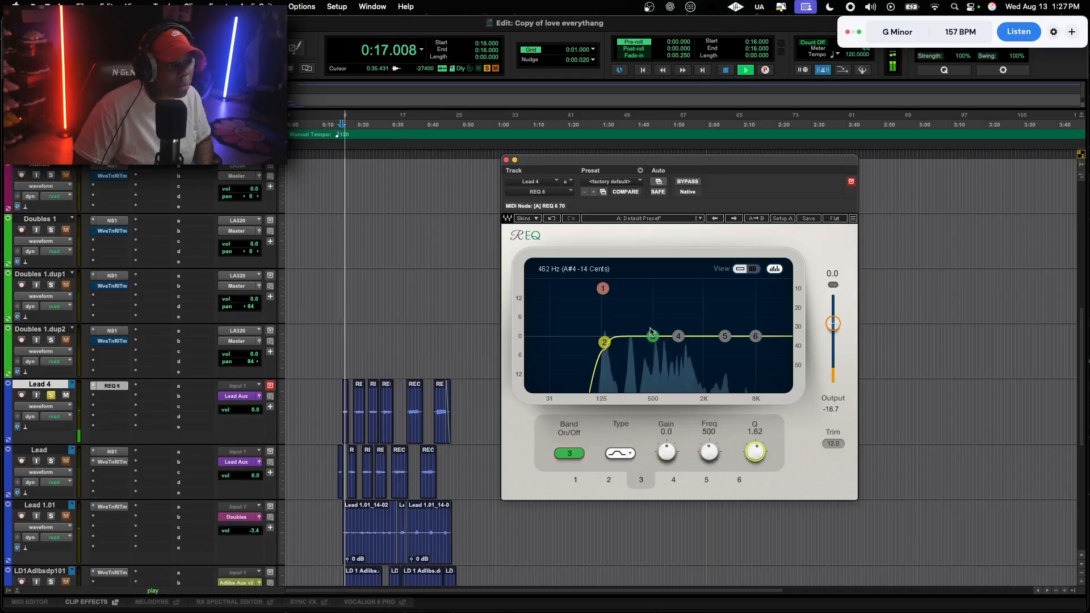
pyautogui.moveTo(652, 332); pyautogui.dragTo(634, 280)
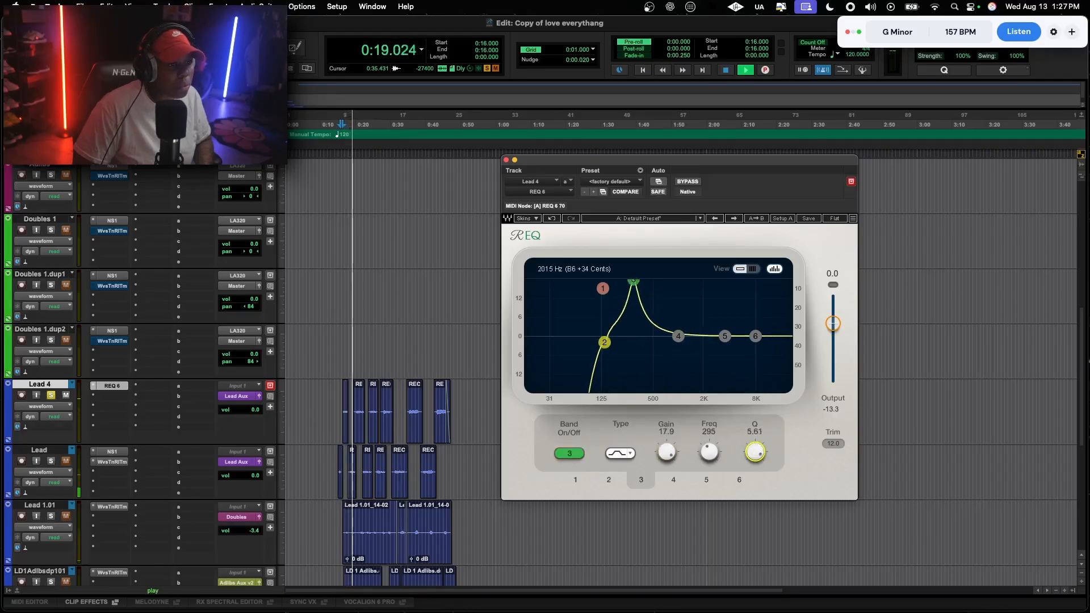
pyautogui.moveTo(756, 453); pyautogui.dragTo(756, 445)
pyautogui.moveTo(667, 453); pyautogui.dragTo(667, 516)
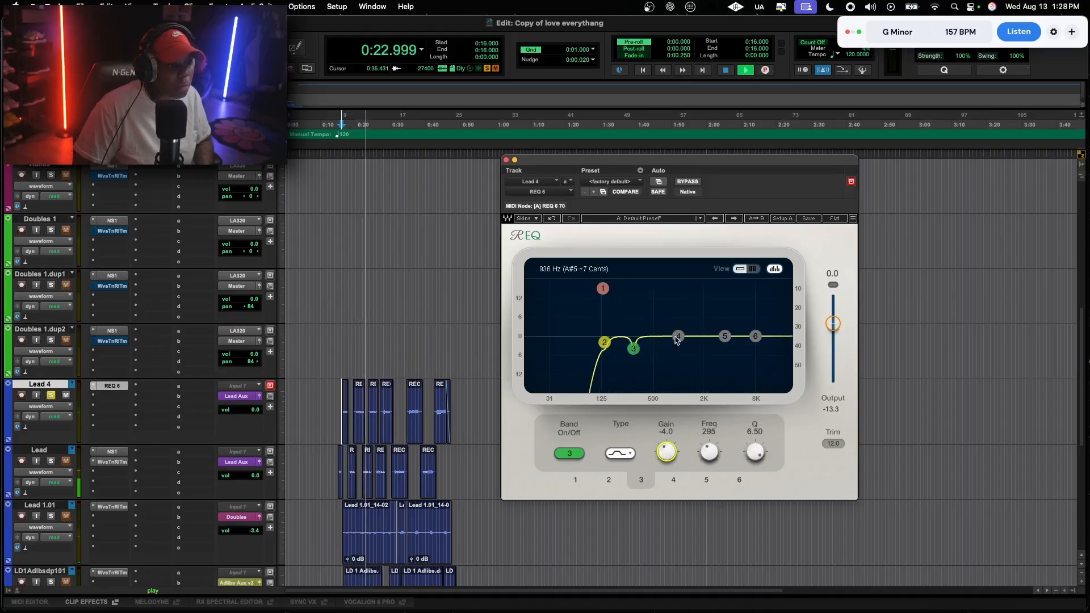
# Set REQ 6 band 4 to a 3.0 dB cut at 550 Hz with a Q of 5.48
pyautogui.moveTo(677, 338); pyautogui.dragTo(668, 282)
pyautogui.moveTo(756, 453); pyautogui.dragTo(756, 391)
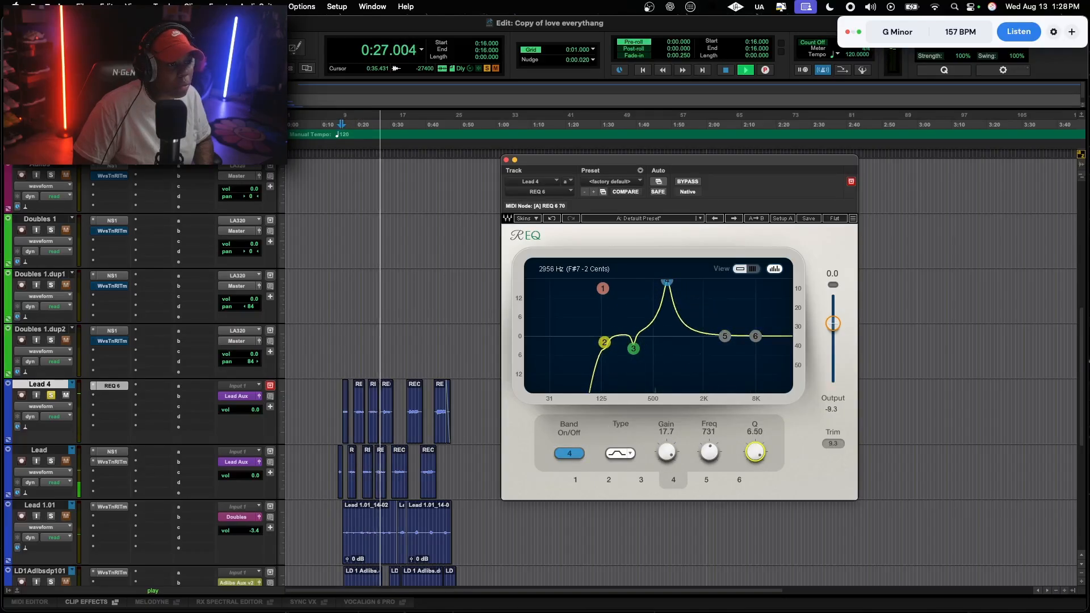
pyautogui.moveTo(667, 282); pyautogui.dragTo(657, 282)
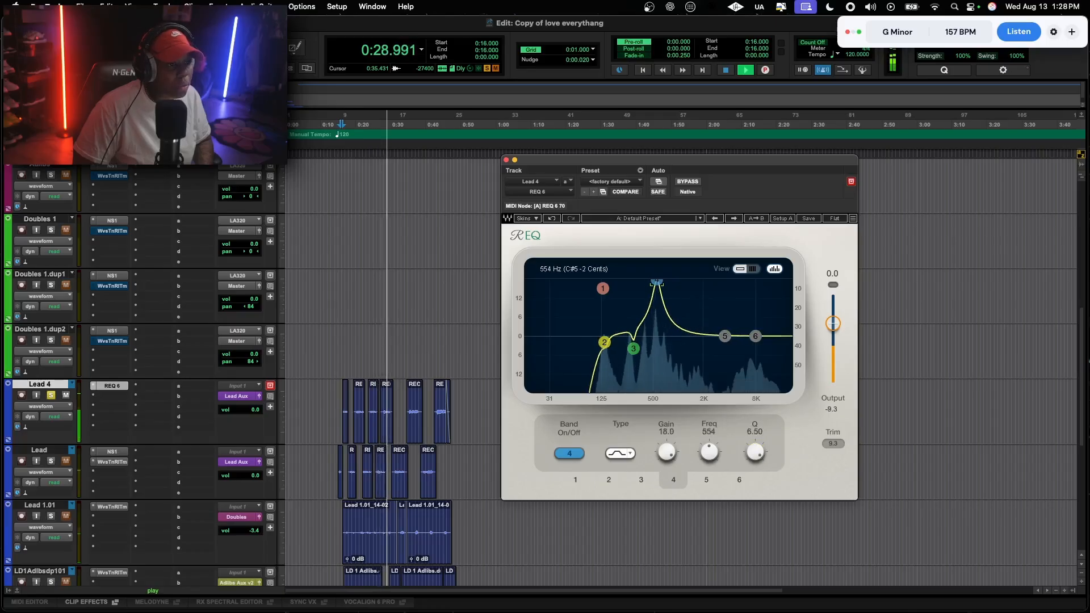
pyautogui.moveTo(709, 452); pyautogui.dragTo(710, 454)
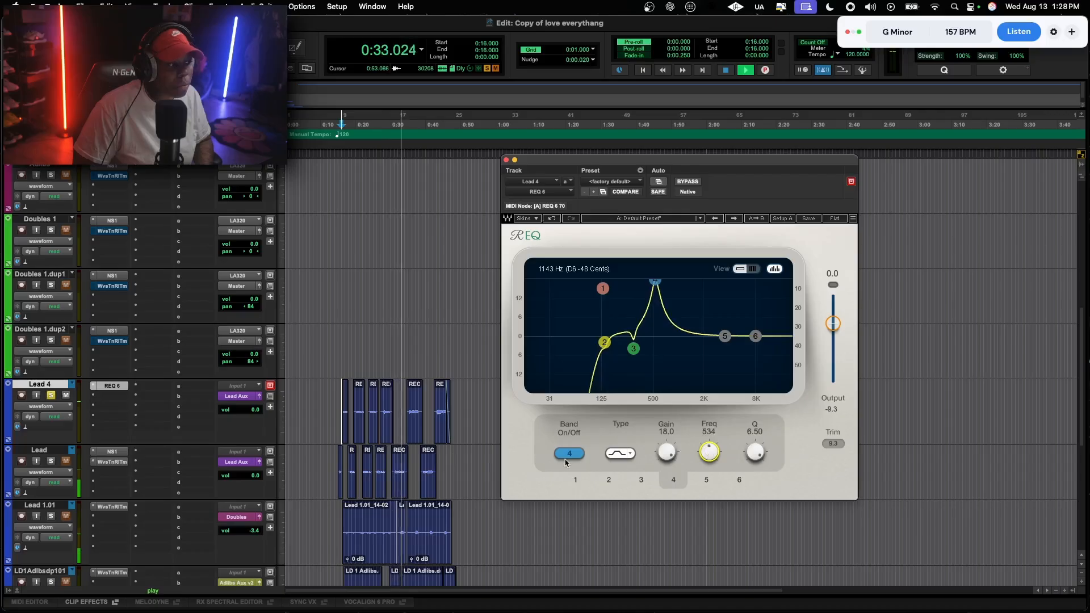
pyautogui.moveTo(710, 452); pyautogui.dragTo(667, 505)
pyautogui.moveTo(755, 452); pyautogui.dragTo(755, 458)
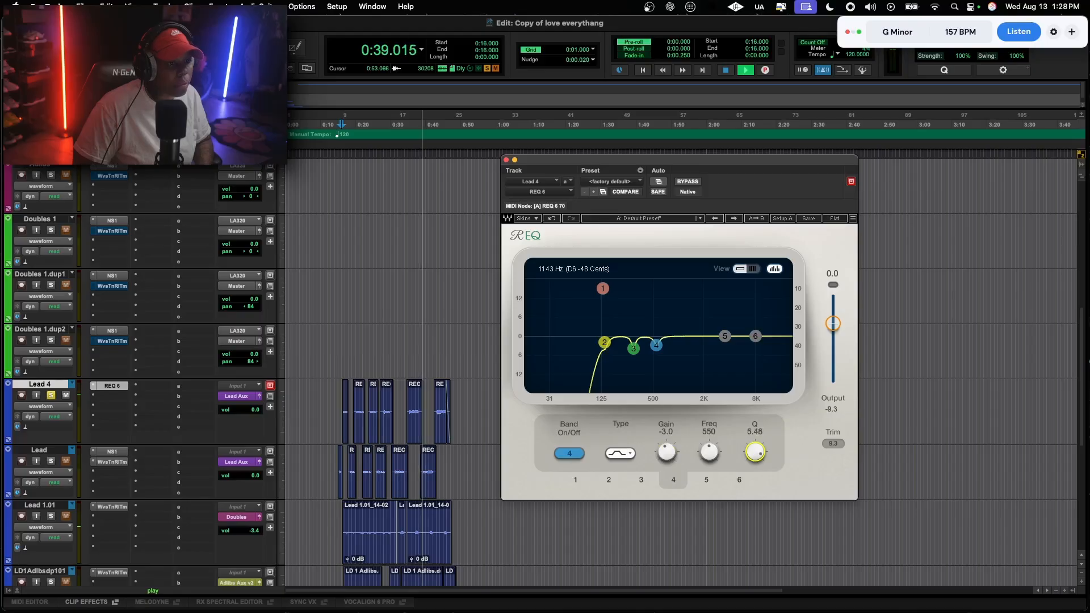
# Boost REQ 6 band 5 by 1.9 dB at 3929 Hz with Q 0.94, and lower the band 6 high shelf about 2.4 dB near 8 kHz
pyautogui.click(725, 337)
pyautogui.moveTo(724, 336); pyautogui.dragTo(757, 343)
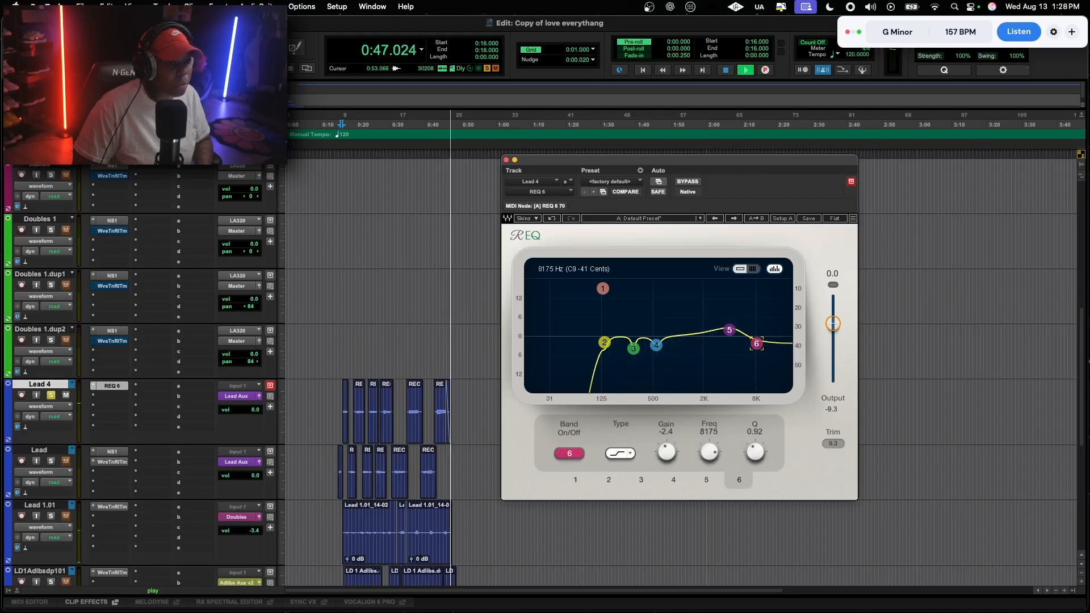
pyautogui.click(729, 329)
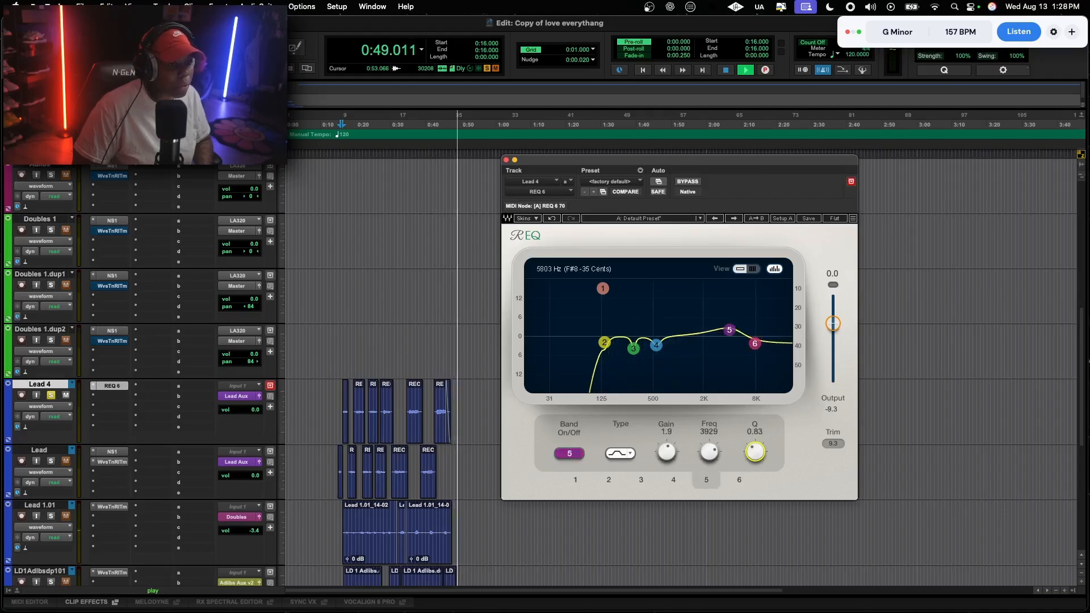
pyautogui.moveTo(755, 452); pyautogui.dragTo(755, 449)
# Play back the soloed Lead 4 track and compare its sound with the REQ 6 equalizer bypassed and engaged
pyautogui.press('space')
pyautogui.press('space')
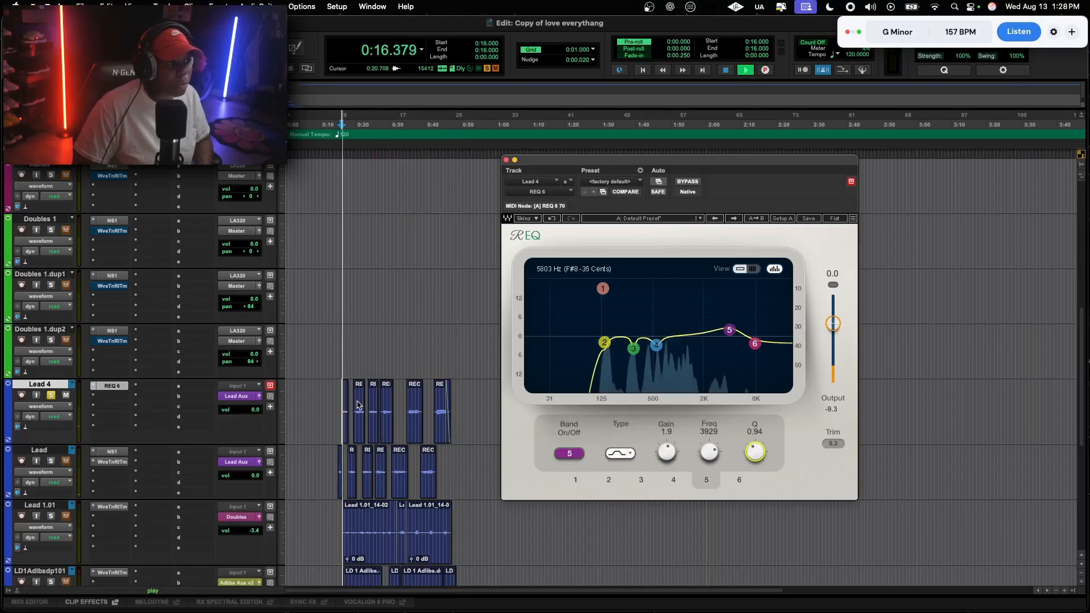
pyautogui.press('space')
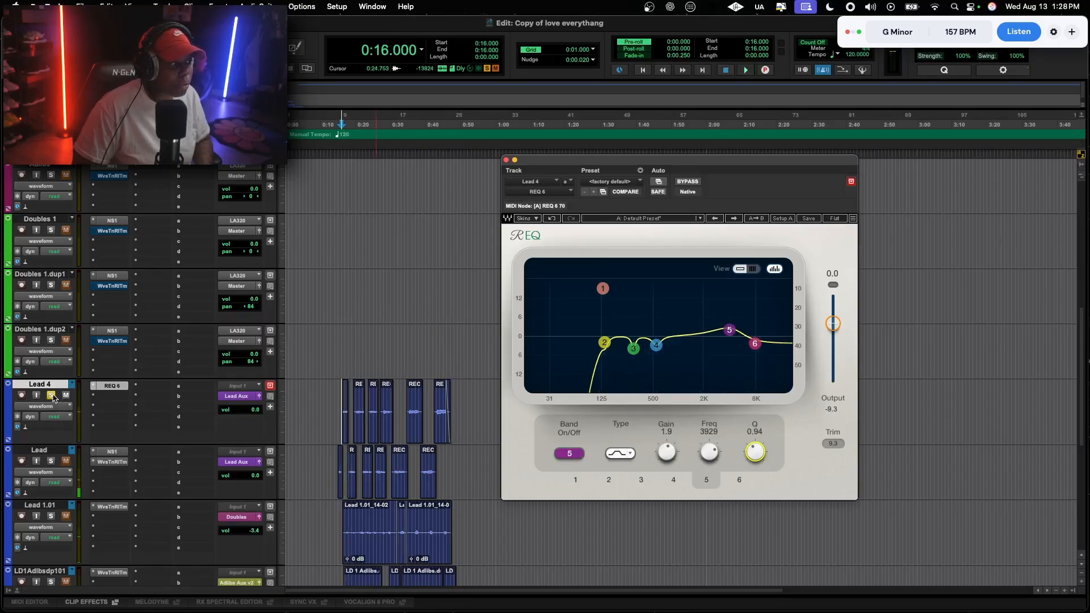
pyautogui.click(50, 395)
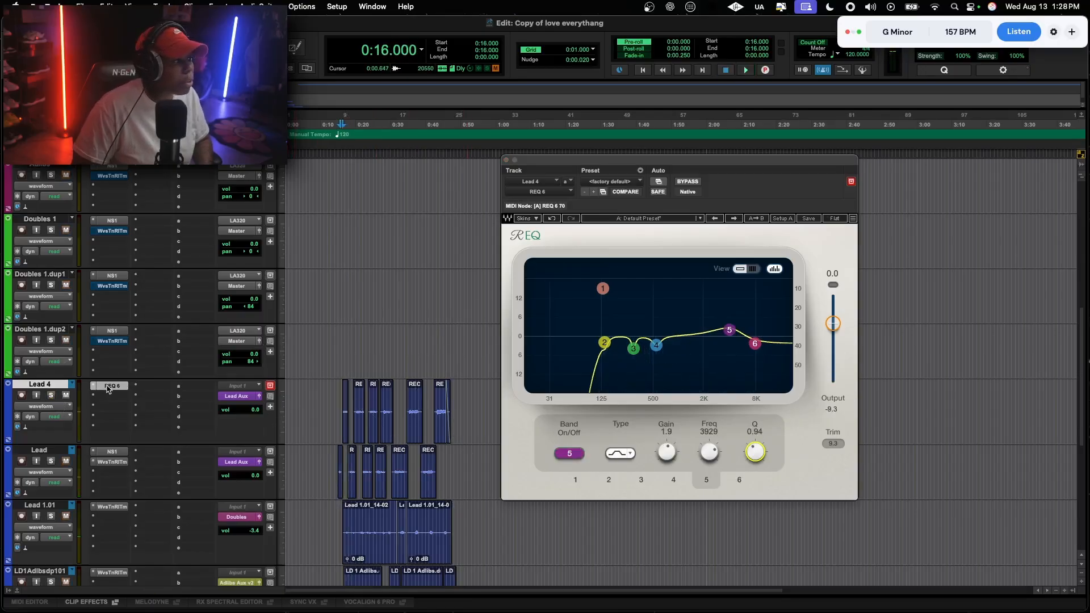
pyautogui.press('space')
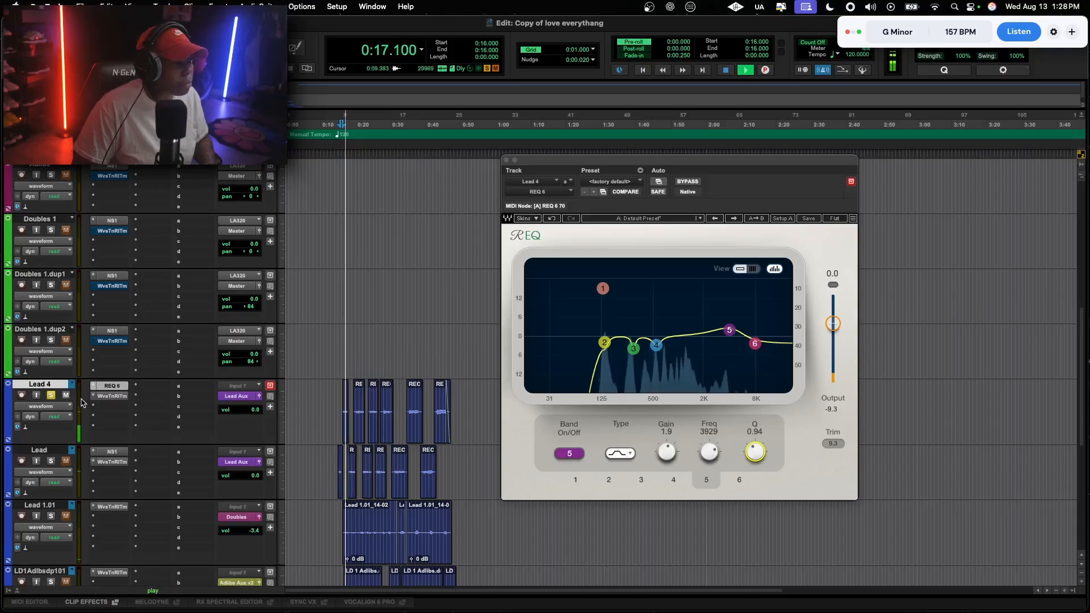
pyautogui.keyDown('super'); pyautogui.click(112, 386); pyautogui.keyUp('super')
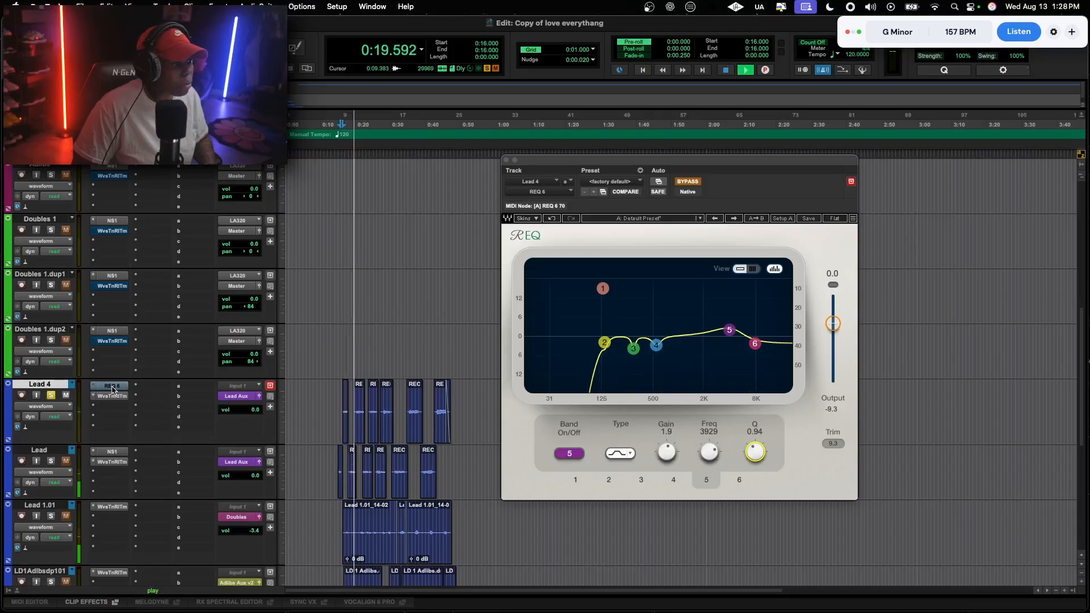
pyautogui.keyDown('super'); pyautogui.click(113, 387); pyautogui.keyUp('super')
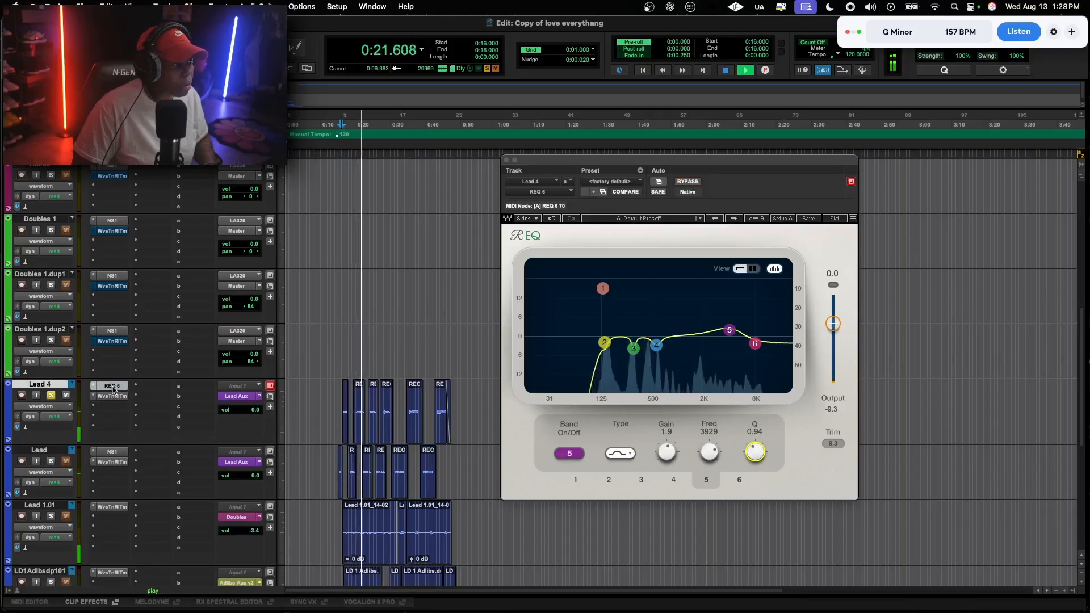
pyautogui.press('space')
# Move the REQ 6 insert from Lead 4 to Lead Aux in the Aux Folder, between CLA-76 and EQ3 7-Band, and check the EQ3 7-Band settings
pyautogui.scroll(-3, 114, 390)
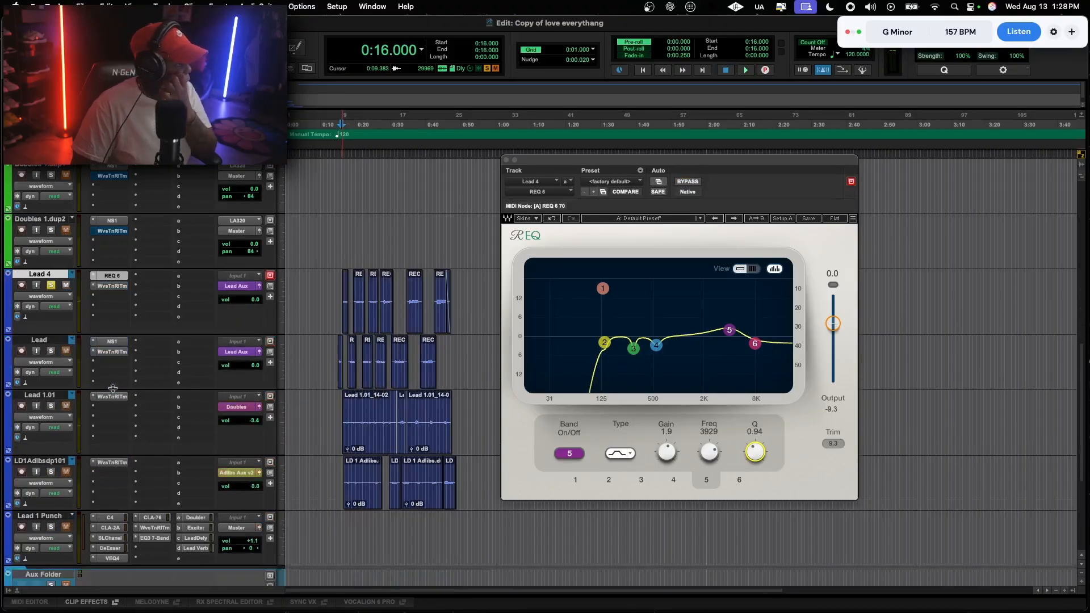
pyautogui.scroll(-3, 115, 278)
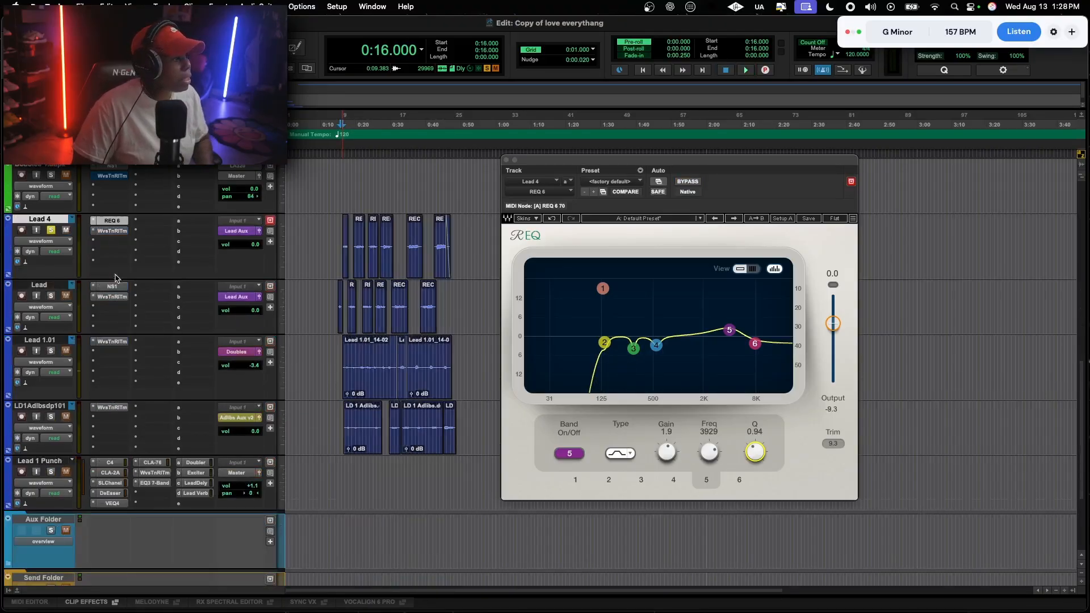
pyautogui.click(11, 563)
pyautogui.scroll(-2, 93, 544)
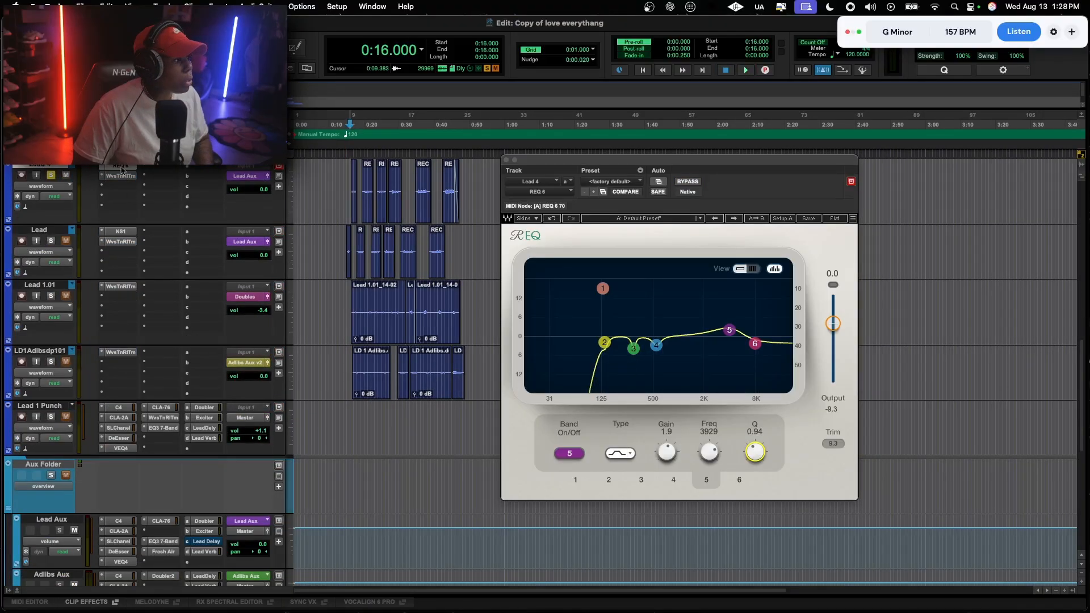
pyautogui.moveTo(222, 556); pyautogui.dragTo(164, 533)
pyautogui.click(164, 543)
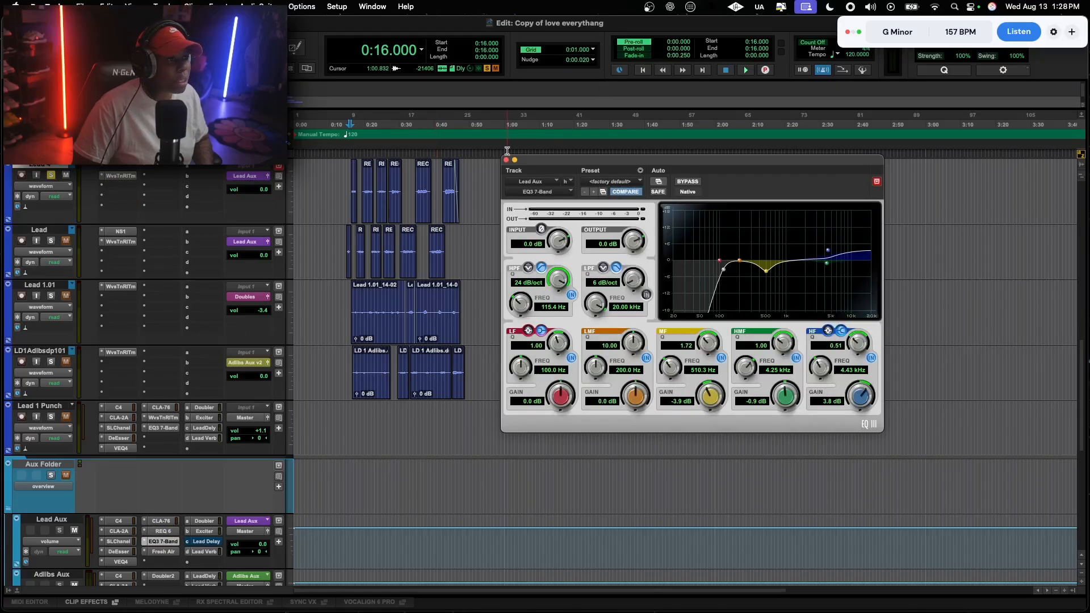
pyautogui.click(506, 160)
# Play back the session from 0:14 and solo the old vocal tracks from Lead 4 through LD1Adlibsdp101 to hear them together
pyautogui.scroll(8, 361, 408)
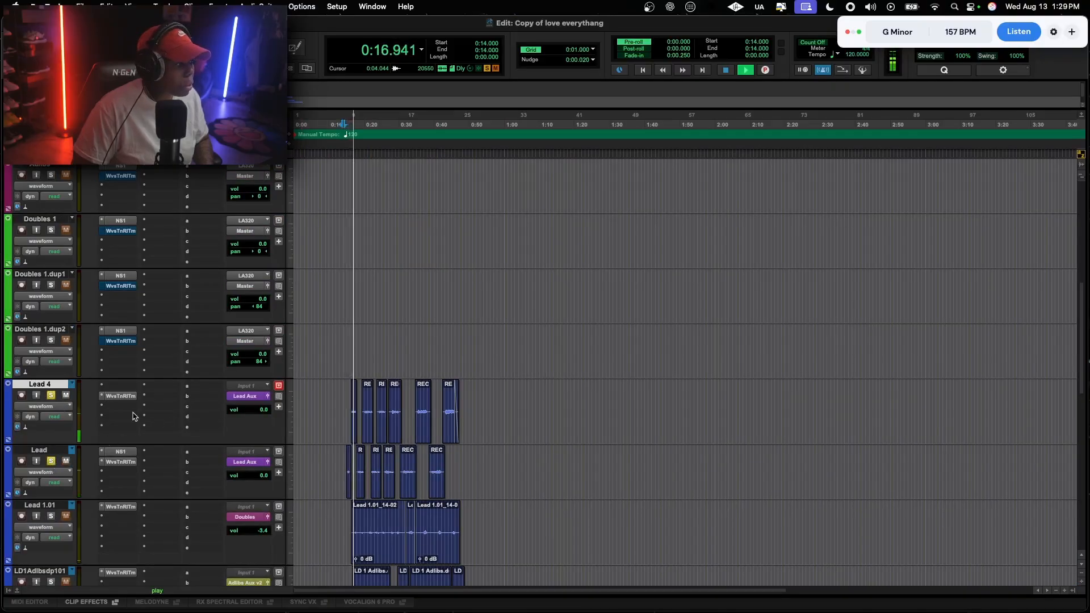
pyautogui.scroll(4, 132, 431)
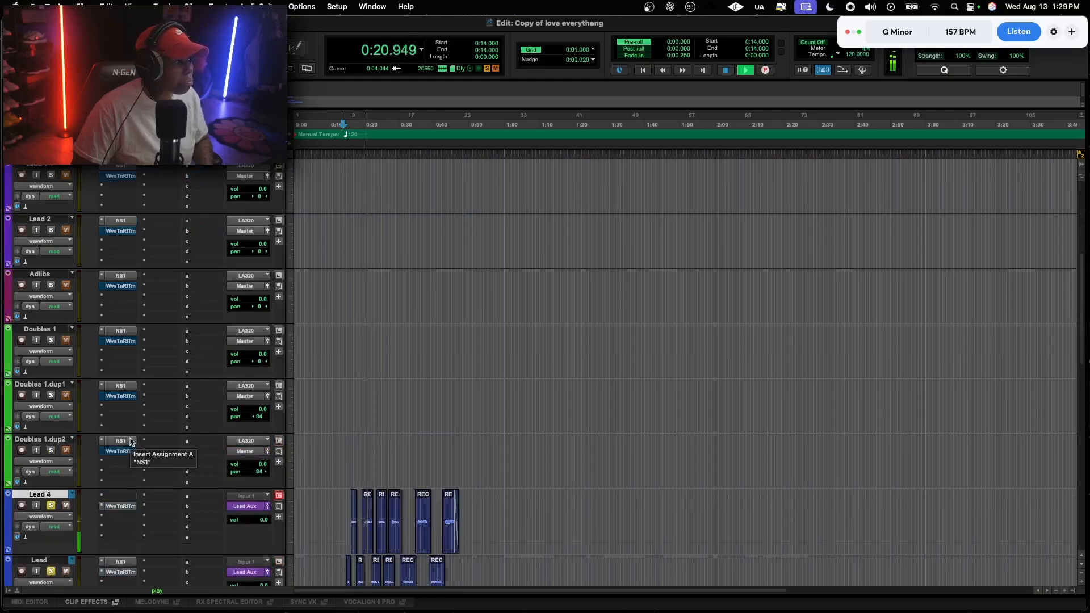
pyautogui.scroll(-4, 130, 441)
pyautogui.scroll(-6, 89, 400)
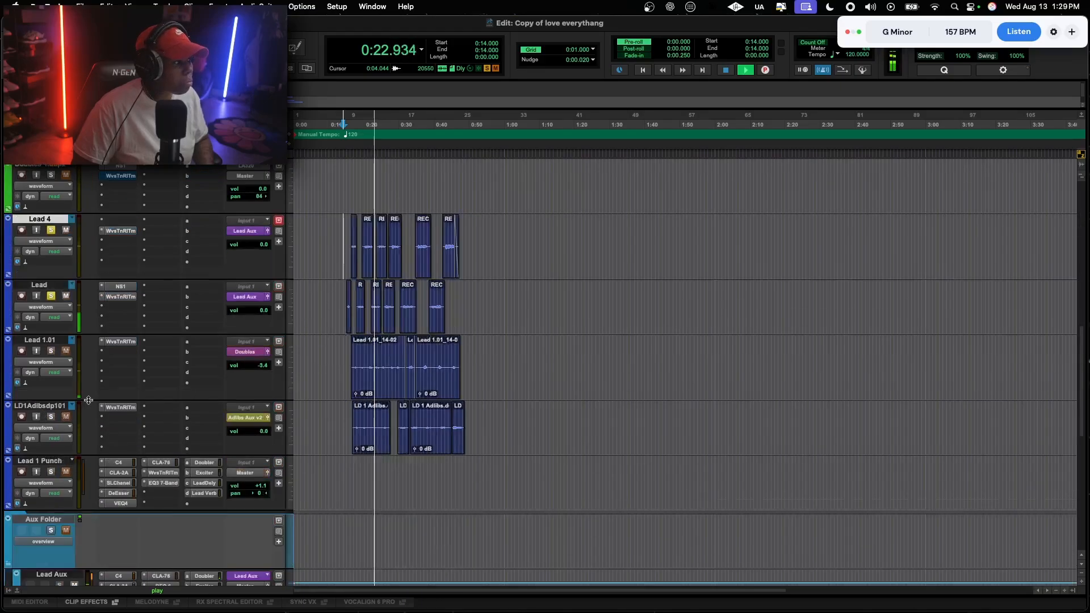
pyautogui.keyDown('shift'); pyautogui.click(55, 407); pyautogui.keyUp('shift')
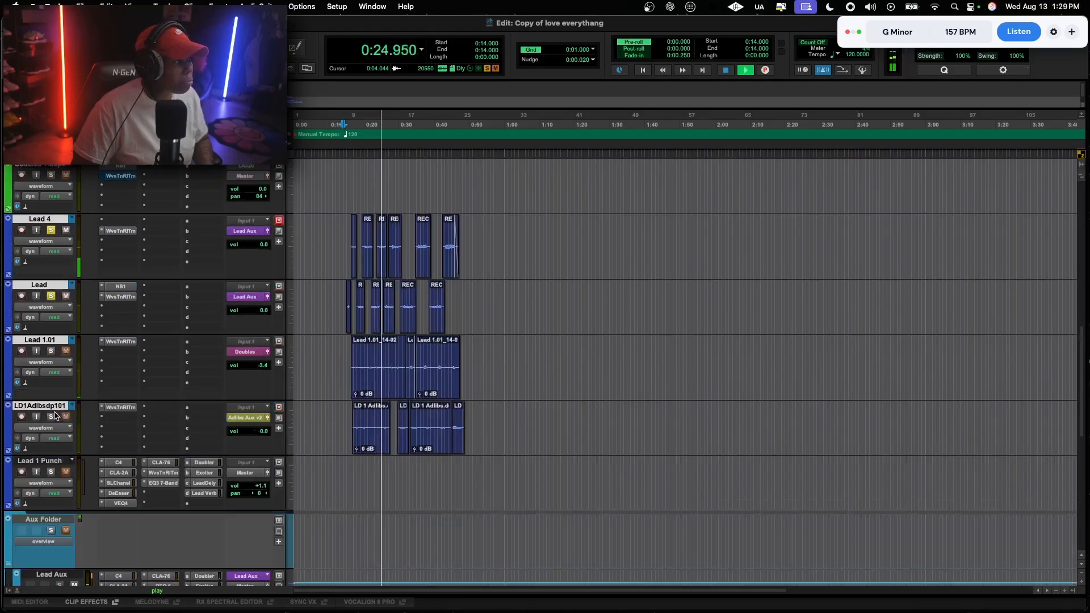
pyautogui.click(53, 416)
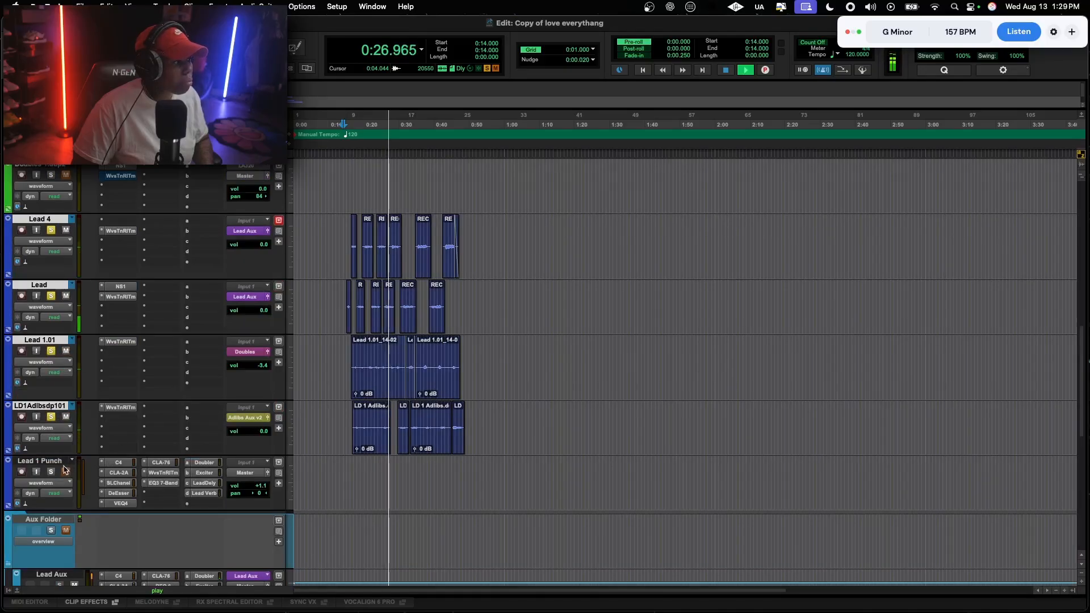
pyautogui.press('space')
# Set the input to no input on all the fresh vocal tracks from Hook 1 through Doubles 1.dup2
pyautogui.scroll(2, 152, 440)
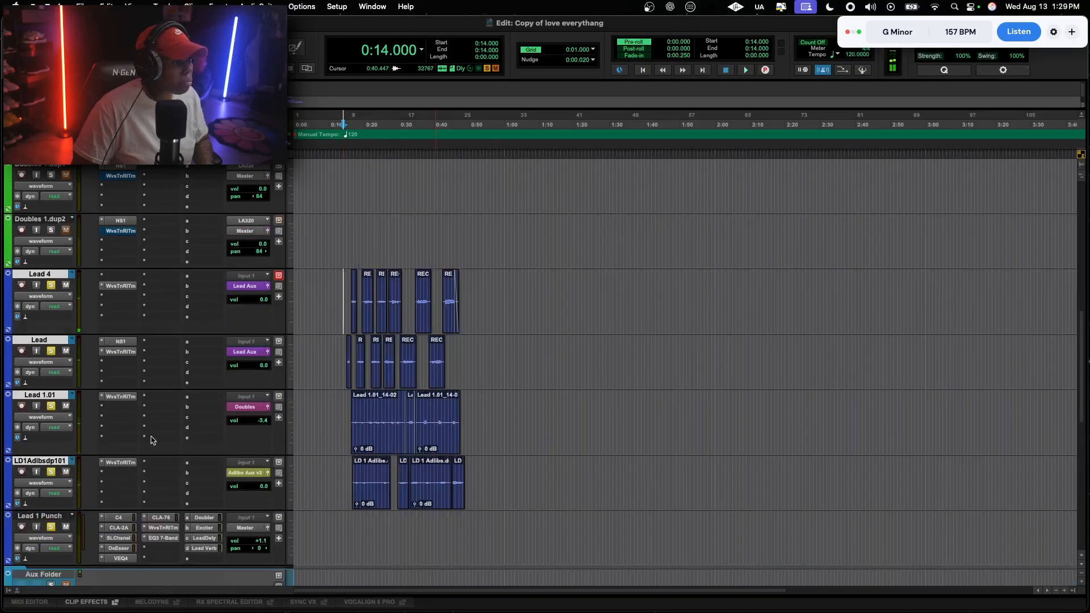
pyautogui.scroll(10, 84, 412)
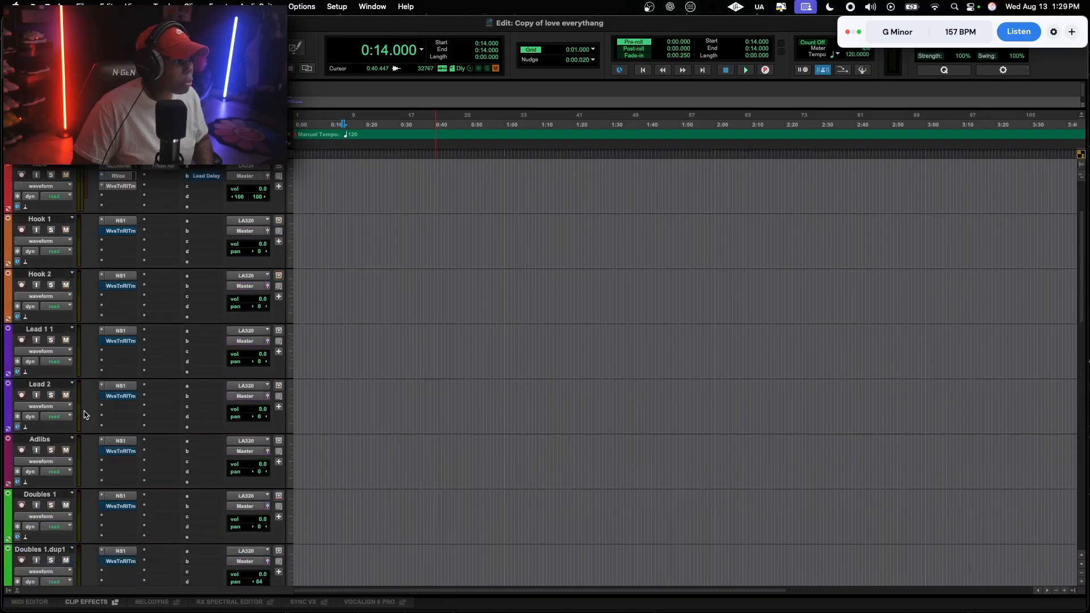
pyautogui.click(251, 342)
pyautogui.click(255, 295)
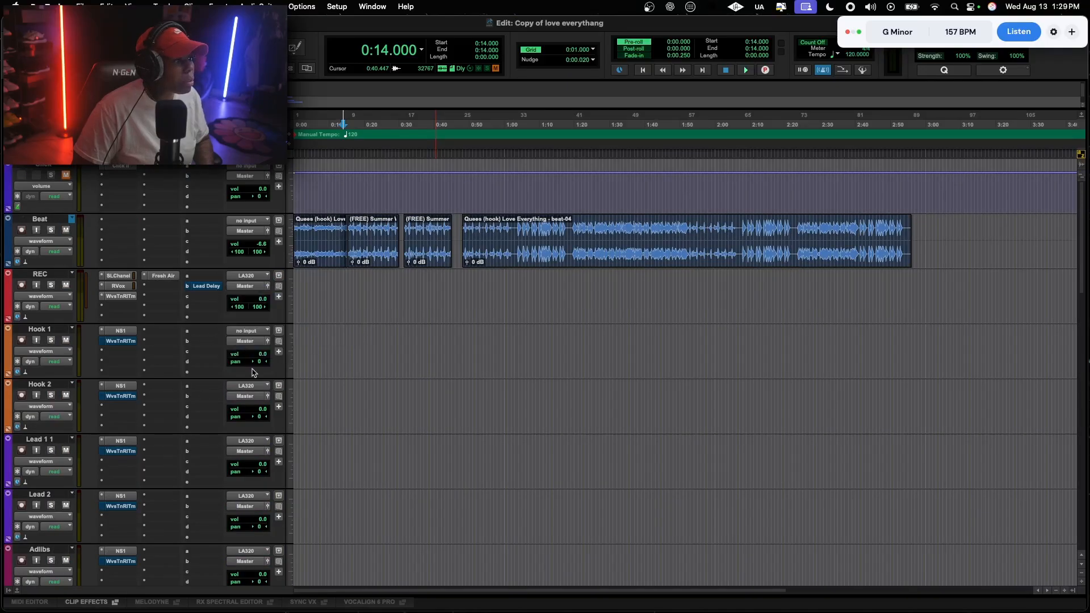
pyautogui.click(248, 344)
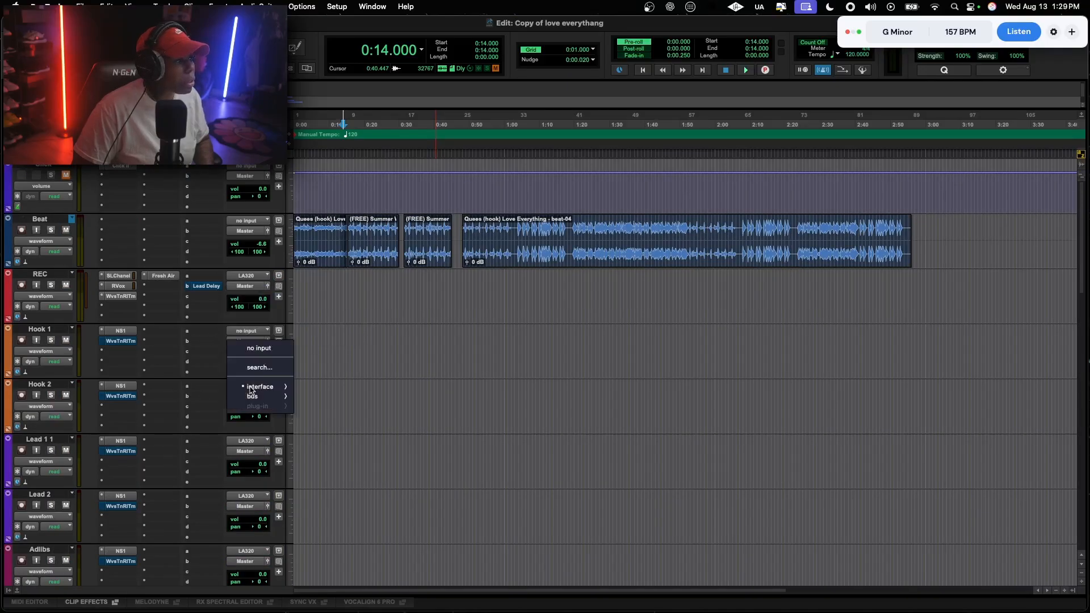
pyautogui.click(263, 349)
pyautogui.click(248, 442)
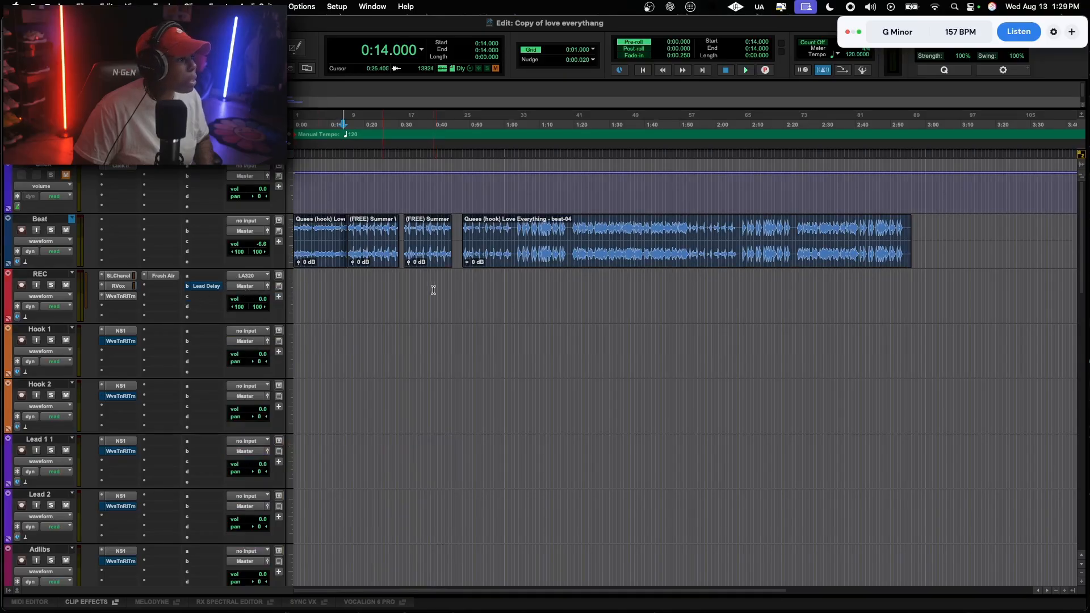
# Route the outputs of Hook 1 and Hook 2 to the Hook (Mono) bus
pyautogui.click(248, 345)
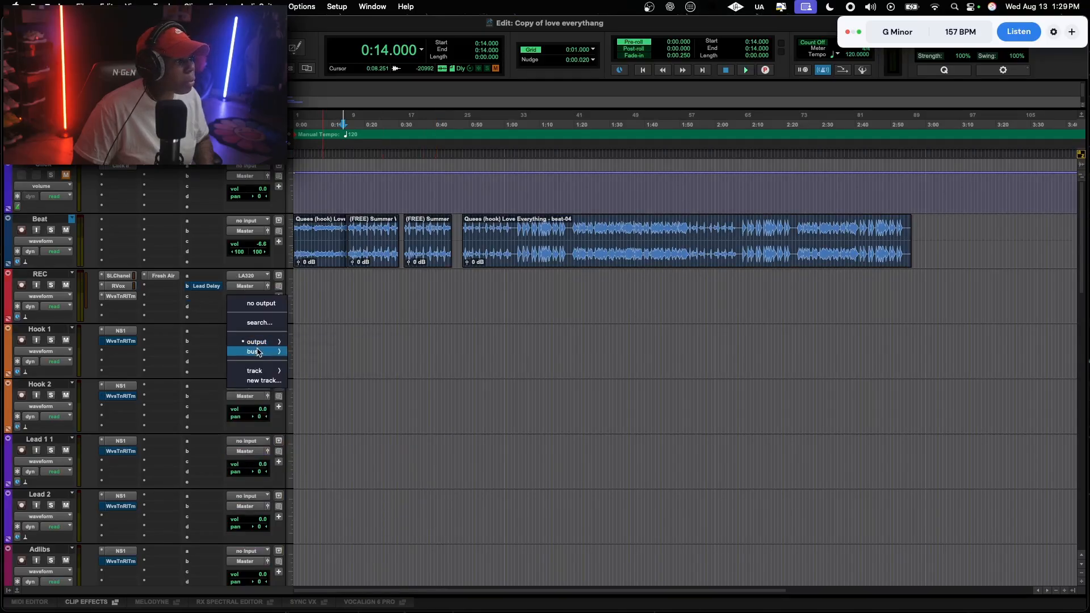
pyautogui.moveTo(255, 352)
pyautogui.click(320, 589)
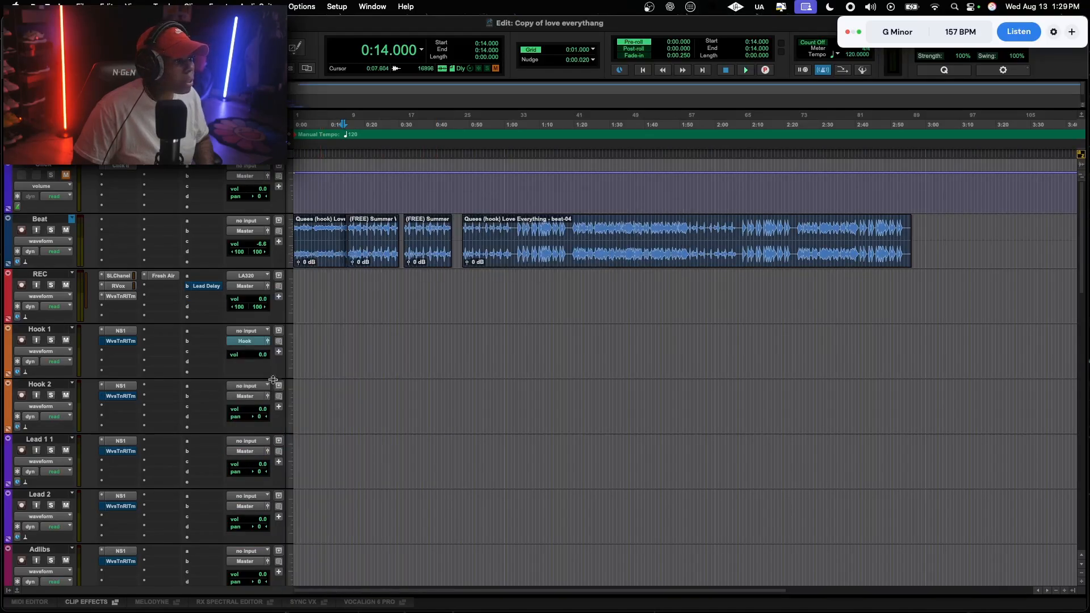
pyautogui.click(245, 400)
pyautogui.moveTo(277, 406)
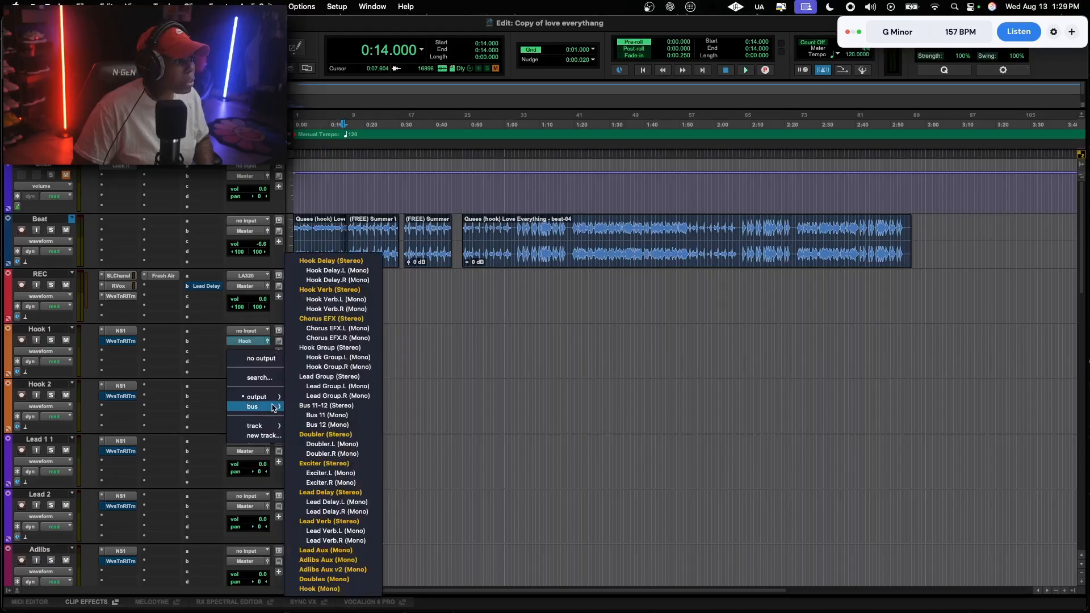
pyautogui.click(321, 591)
# Route the outputs of Lead 1 1 and Lead 2 to the Lead Aux (Mono) bus
pyautogui.scroll(-2, 142, 413)
pyautogui.click(243, 340)
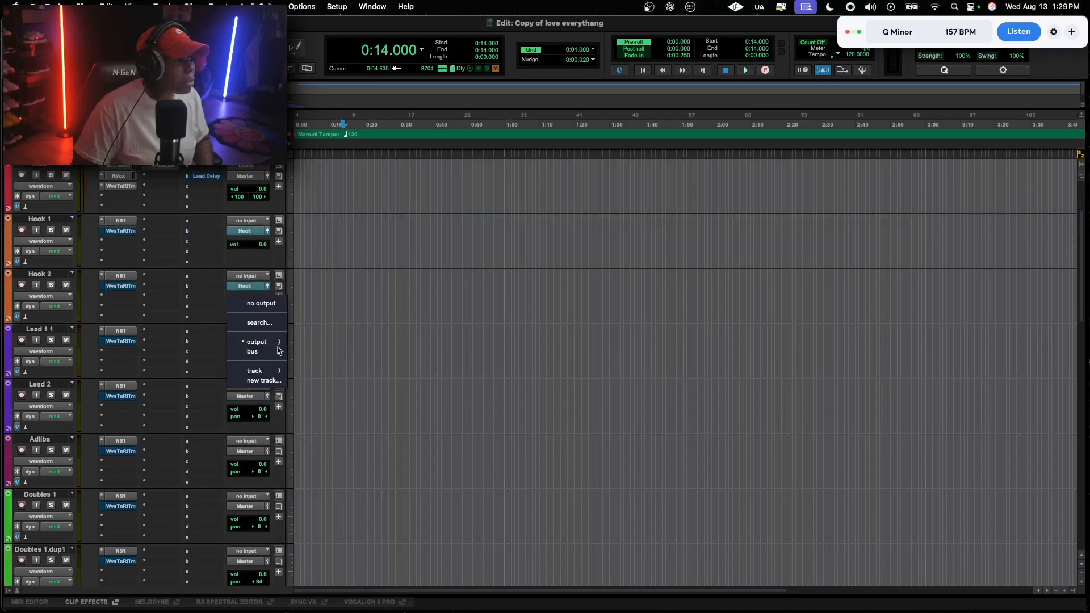
pyautogui.moveTo(275, 359)
pyautogui.click(321, 558)
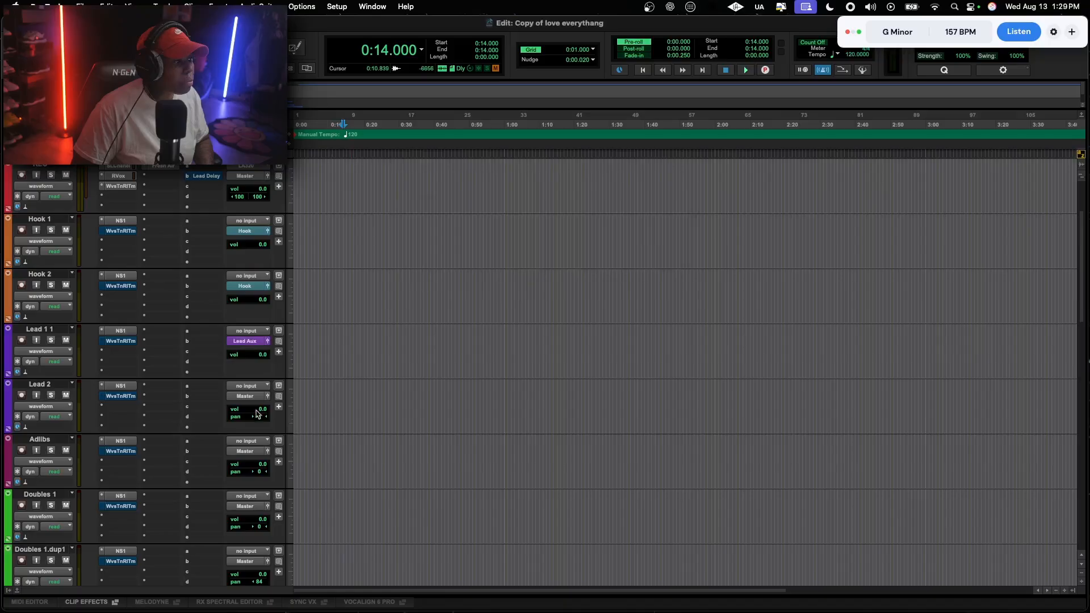
pyautogui.click(245, 396)
pyautogui.moveTo(277, 408)
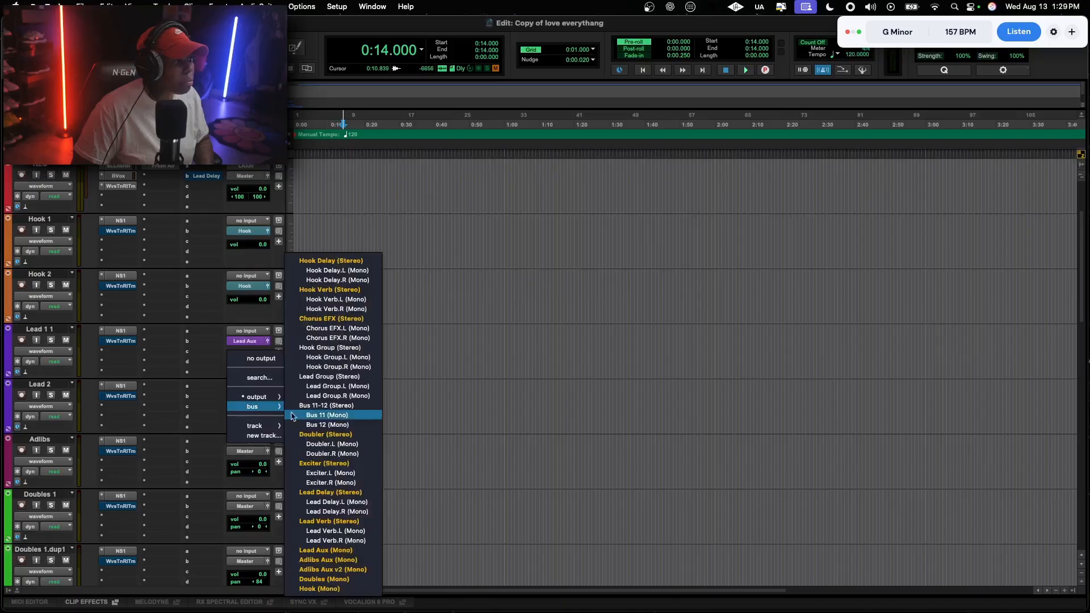
pyautogui.click(321, 556)
# Route the Adlibs track's output to the Adlibs Aux (Mono) bus and check the bus assignment
pyautogui.click(247, 453)
pyautogui.moveTo(275, 463)
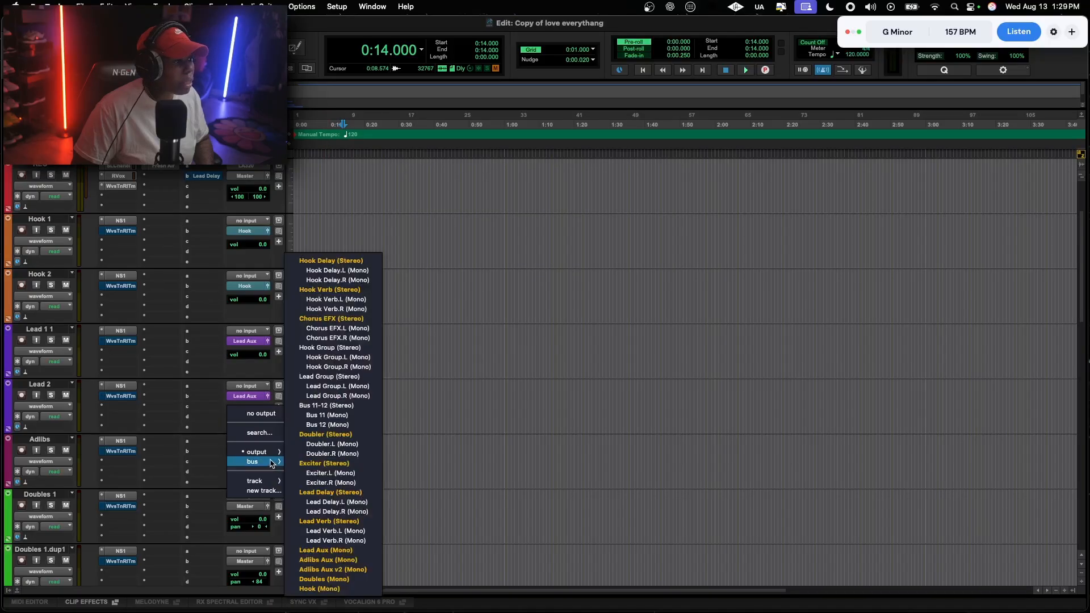
pyautogui.click(326, 561)
pyautogui.scroll(-1, 213, 407)
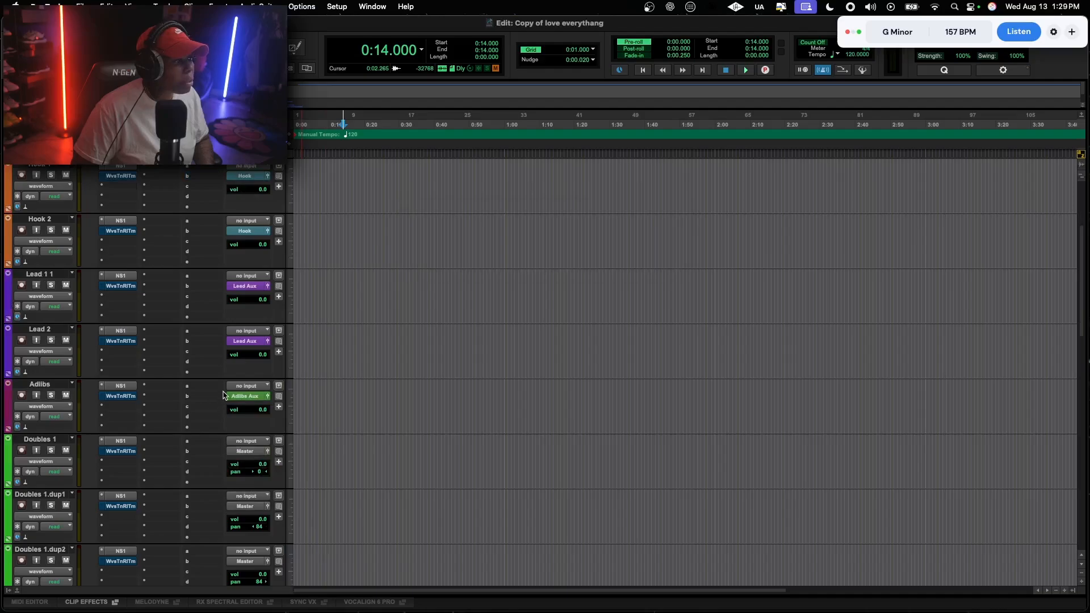
pyautogui.click(238, 396)
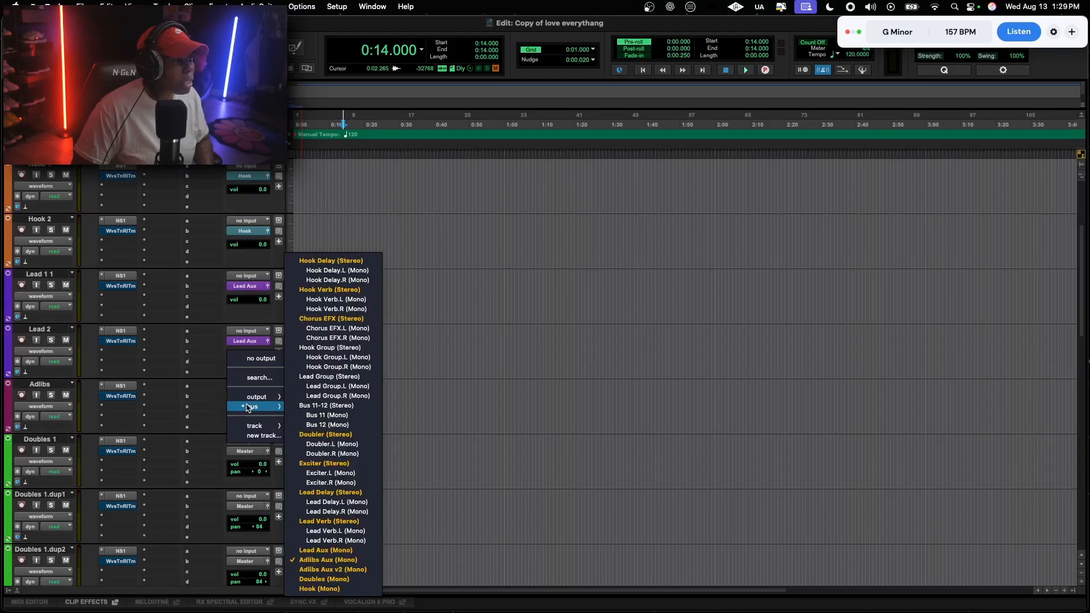
# Duplicate the Adlibs track once and route the duplicate's output to the Adlibs Aux v2 (Mono) bus
pyautogui.click(61, 387)
pyautogui.rightClick(38, 386)
pyautogui.click(73, 569)
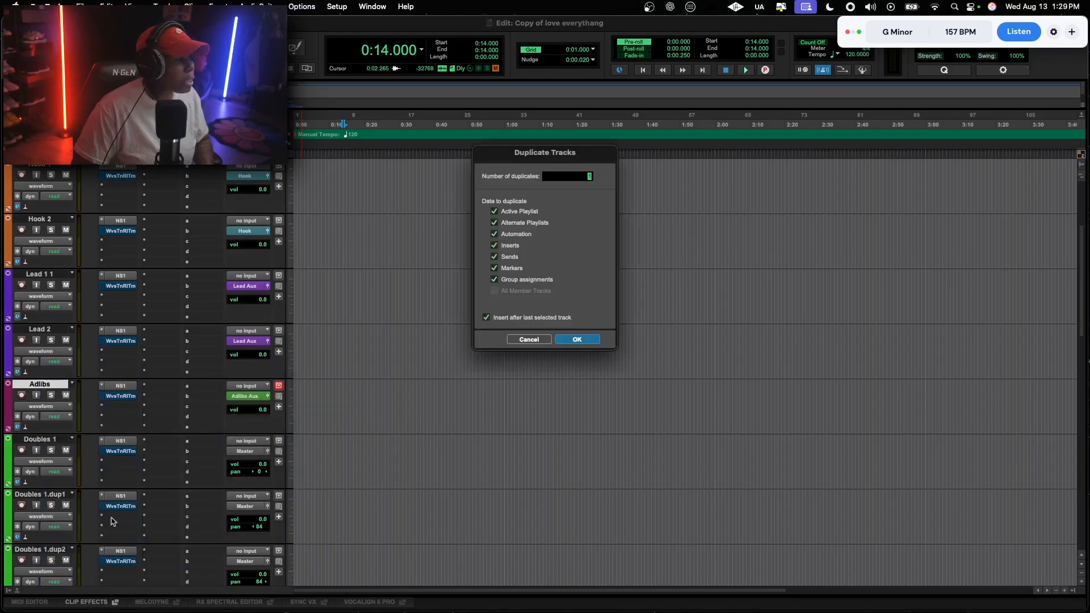
pyautogui.click(562, 343)
pyautogui.click(248, 451)
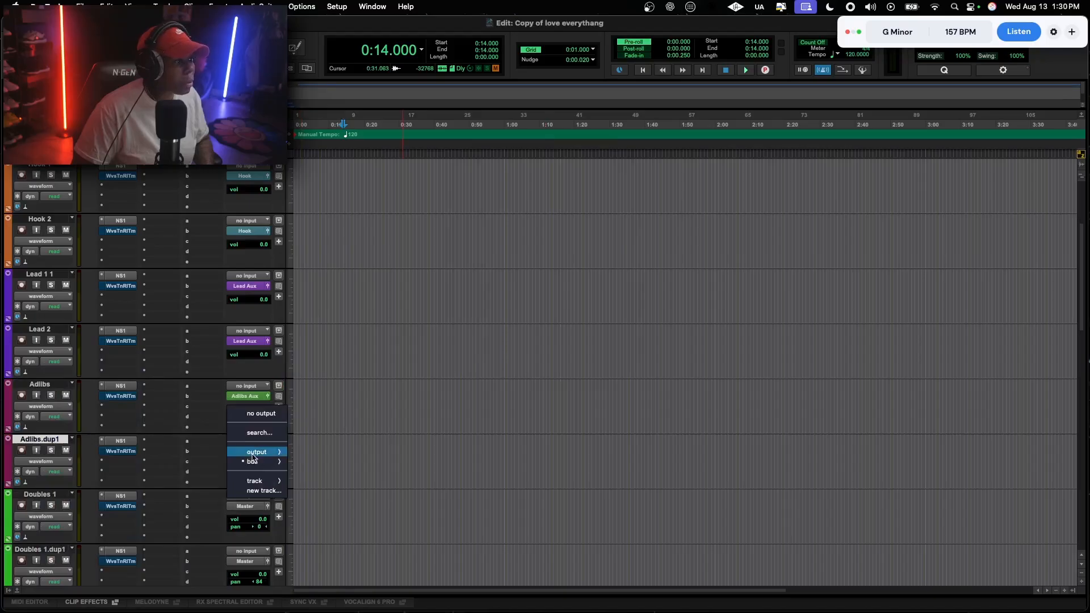
pyautogui.moveTo(253, 462)
pyautogui.click(322, 570)
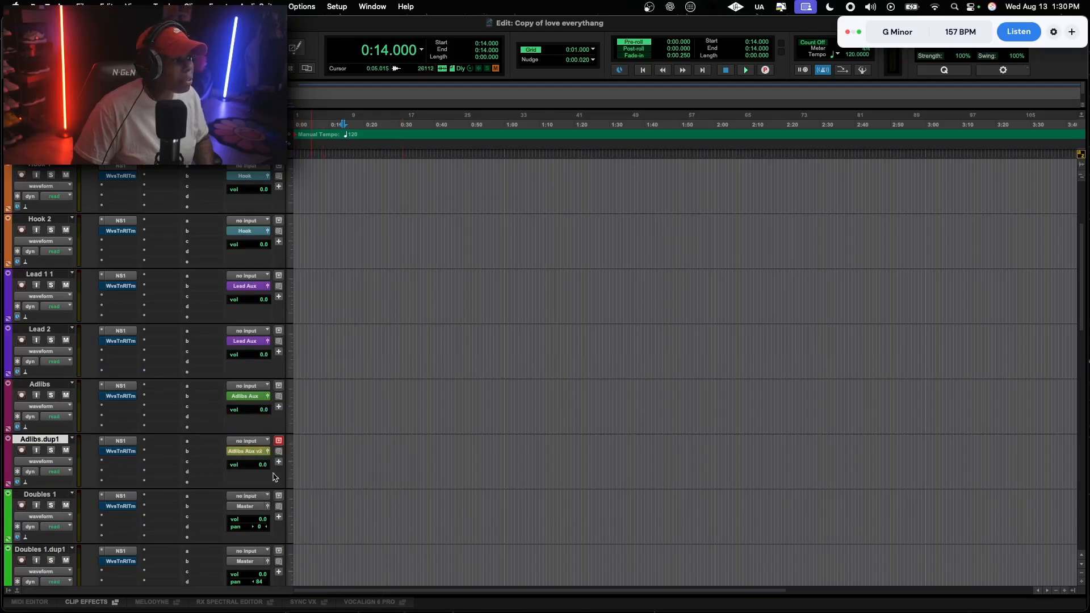
# Rename the duplicated Adlibs track as Adlibs v2
pyautogui.scroll(-2, 163, 399)
pyautogui.doubleClick(51, 386)
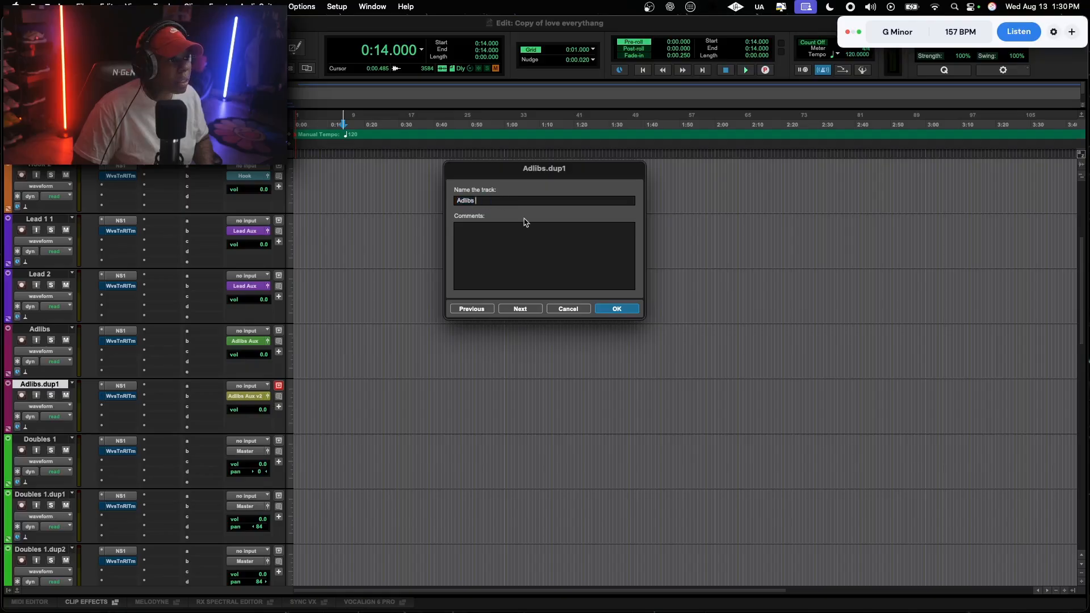
pyautogui.write('Adlibs v2')
pyautogui.press('Return')
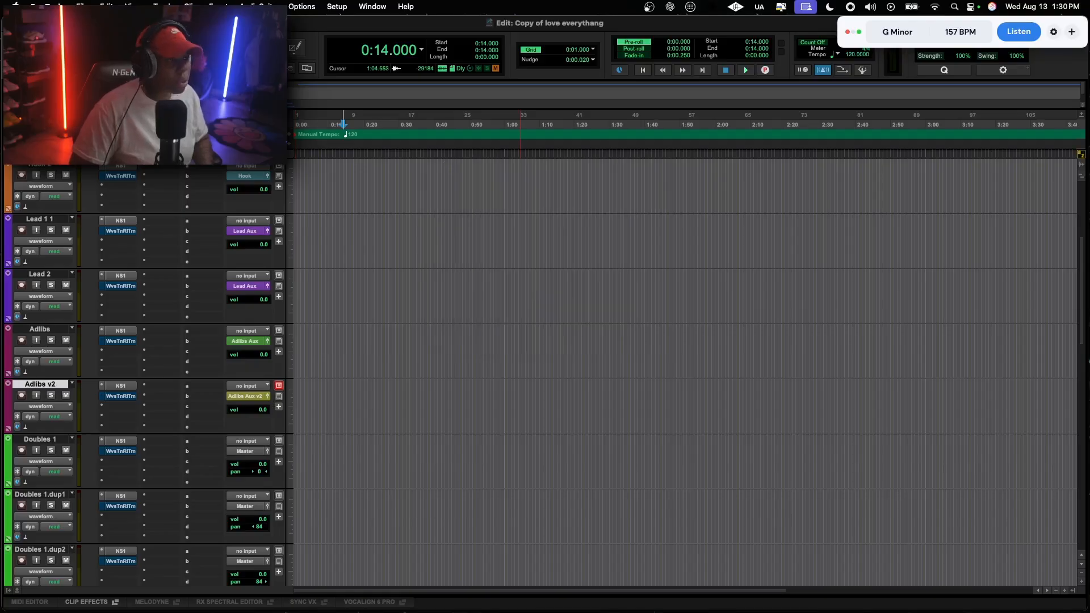
# Route the outputs of Doubles 1, Doubles 1.dup1 and Doubles 1.dup2 to the Doubles (Mono) bus
pyautogui.click(67, 441)
pyautogui.scroll(-2, 282, 435)
pyautogui.click(248, 398)
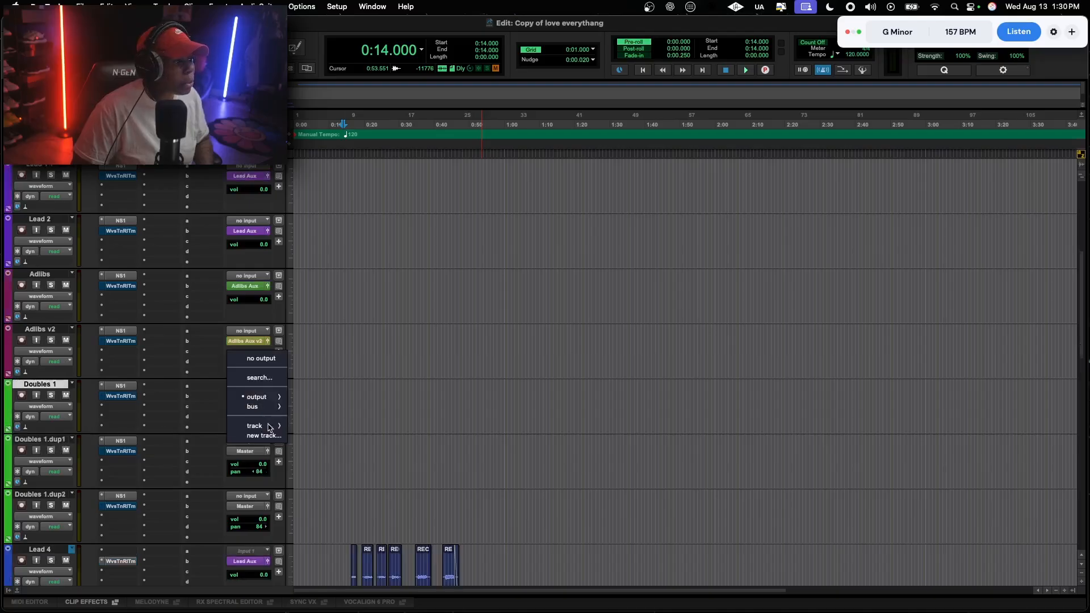
pyautogui.moveTo(265, 408)
pyautogui.click(323, 579)
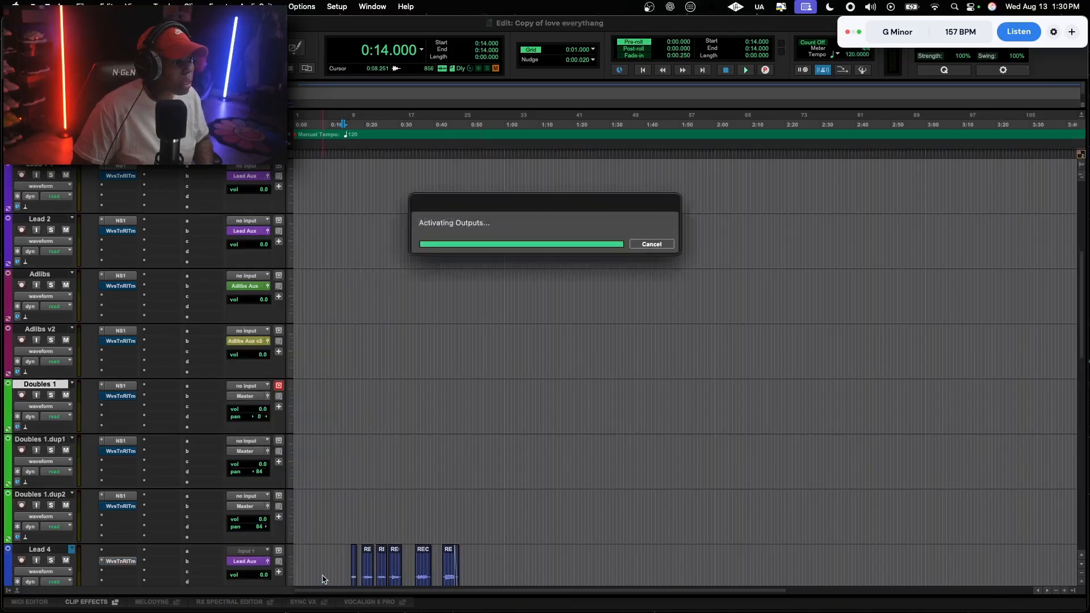
pyautogui.click(247, 451)
pyautogui.moveTo(262, 462)
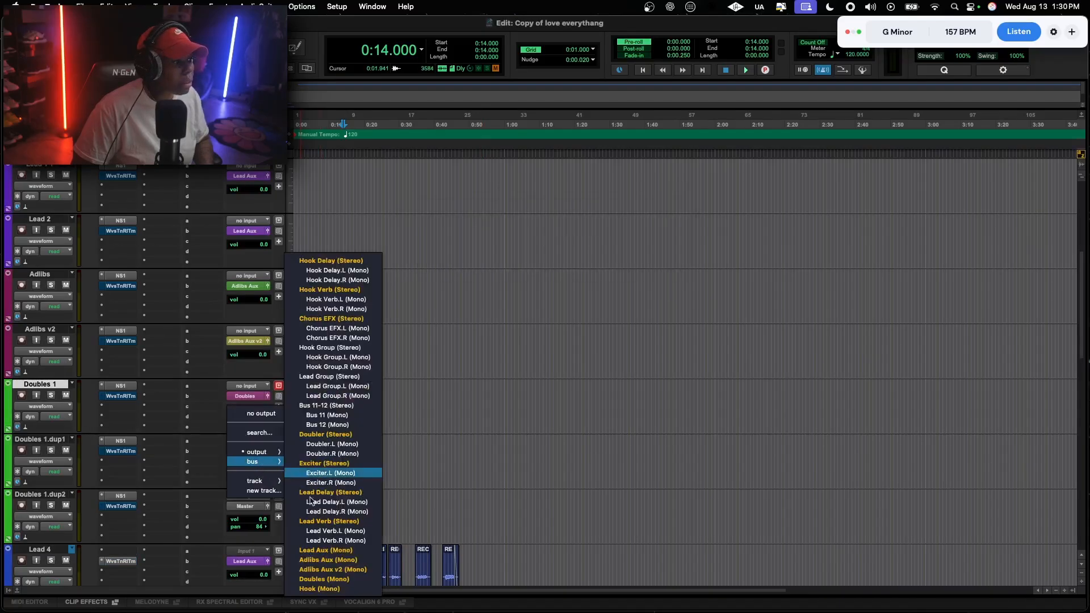
pyautogui.click(324, 579)
pyautogui.click(247, 506)
pyautogui.moveTo(270, 519)
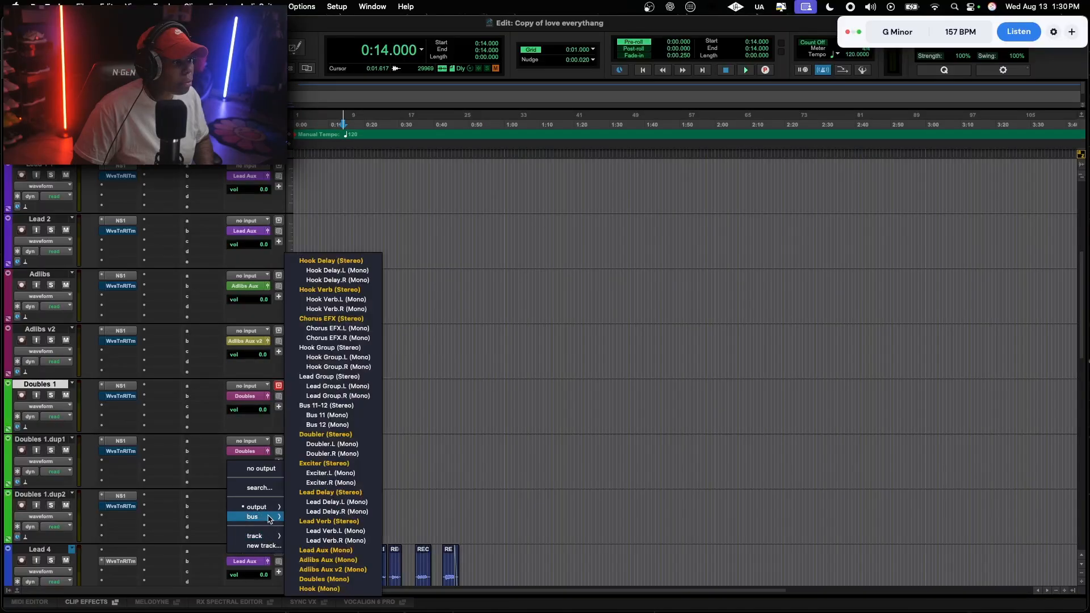
pyautogui.click(323, 579)
# Delete the old vocal tracks Lead 4, Lead, Lead 1.01 and LD1Adlibsdp101 together with their active clips
pyautogui.scroll(-4, 188, 471)
pyautogui.click(40, 330)
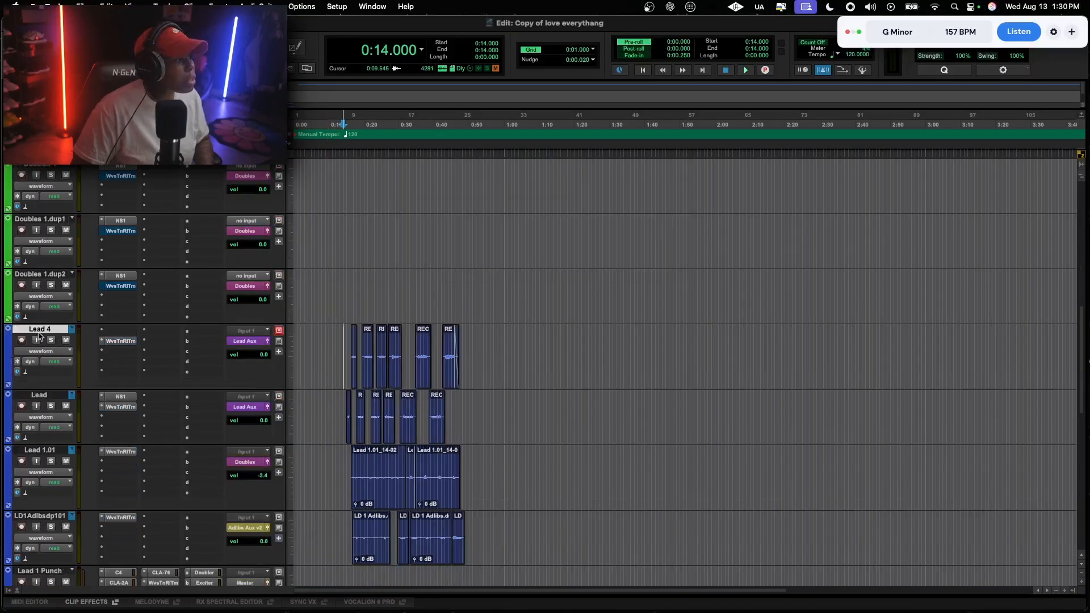
pyautogui.scroll(-3, 52, 352)
pyautogui.keyDown('shift'); pyautogui.click(47, 357); pyautogui.keyUp('shift')
pyautogui.rightClick(47, 354)
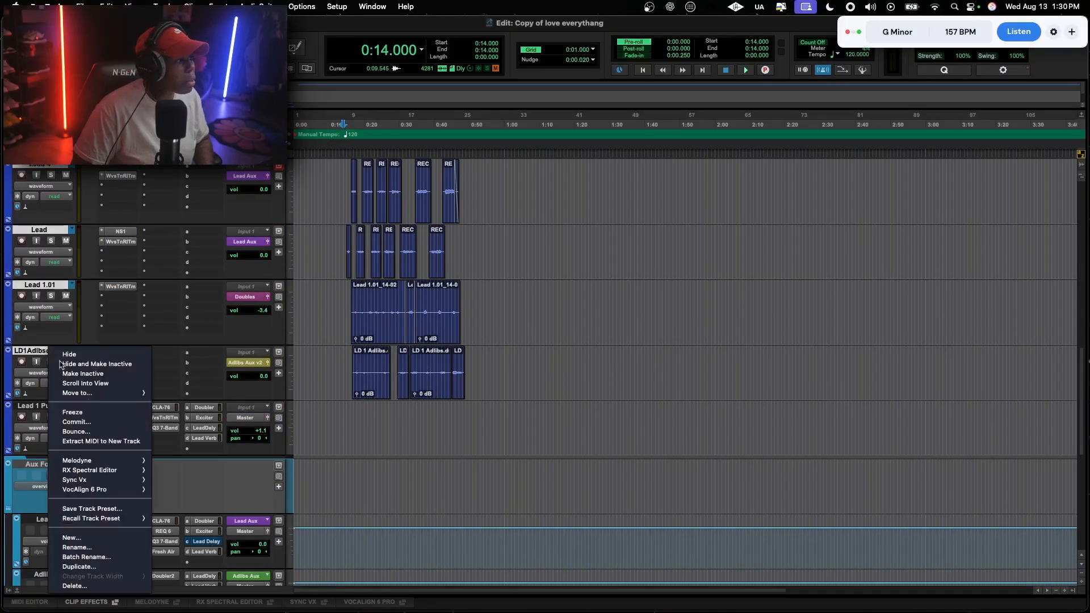
pyautogui.click(82, 587)
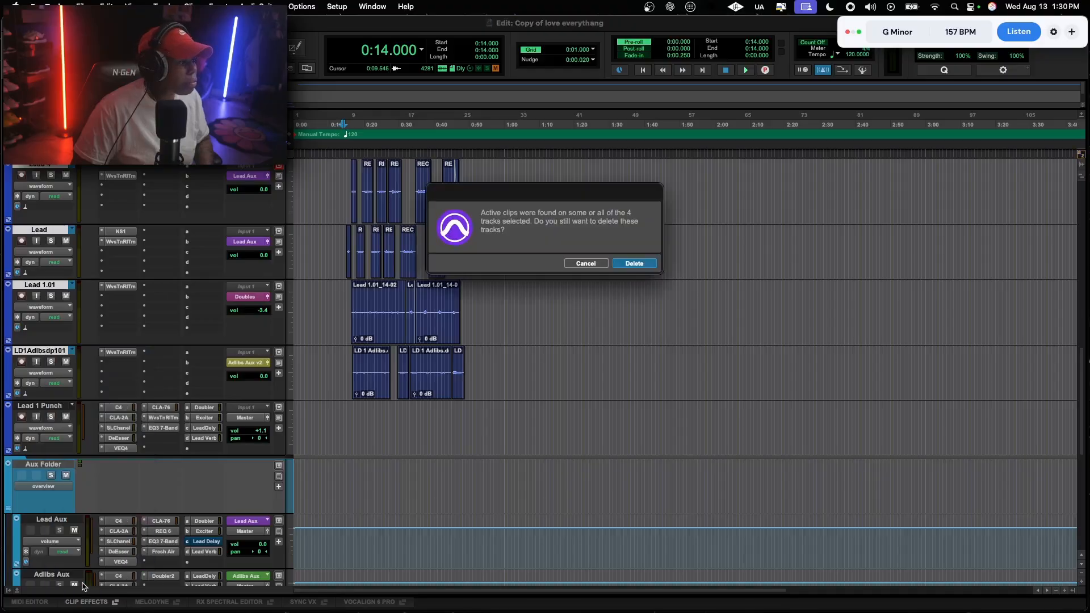
pyautogui.click(629, 265)
pyautogui.click(644, 263)
# Collapse the Aux Folder and return to the Beat and REC tracks at the start of the track list
pyautogui.scroll(5, 299, 288)
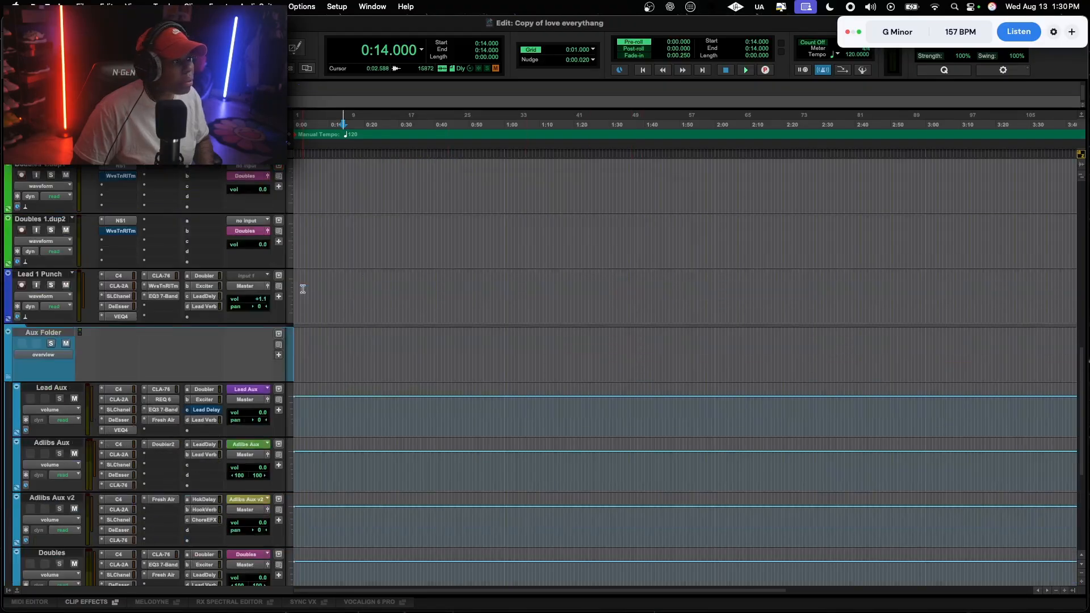
pyautogui.scroll(-4, 78, 397)
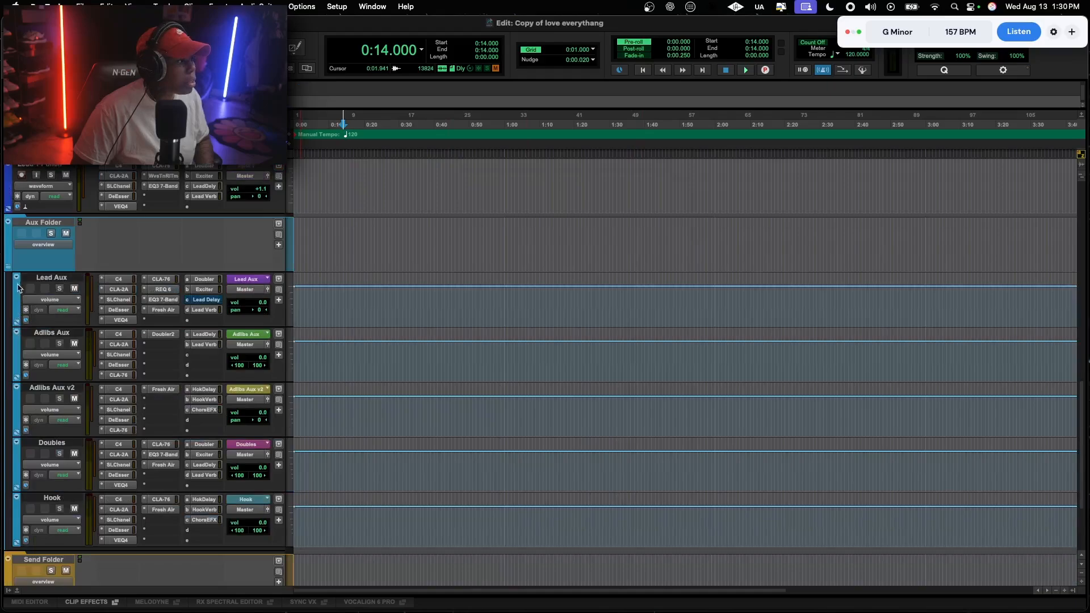
pyautogui.click(10, 265)
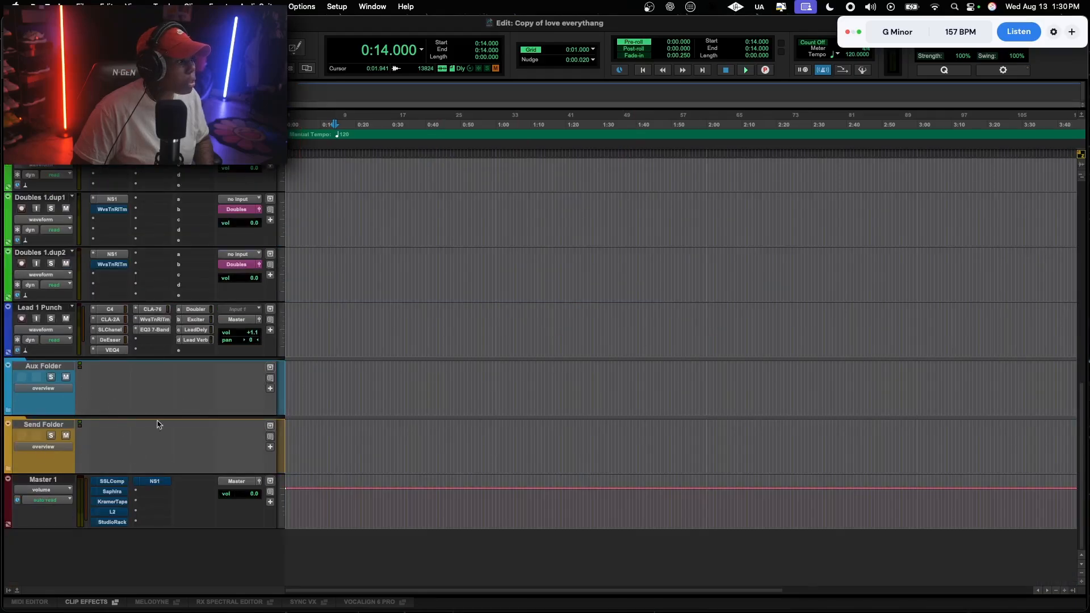
pyautogui.scroll(10, 207, 404)
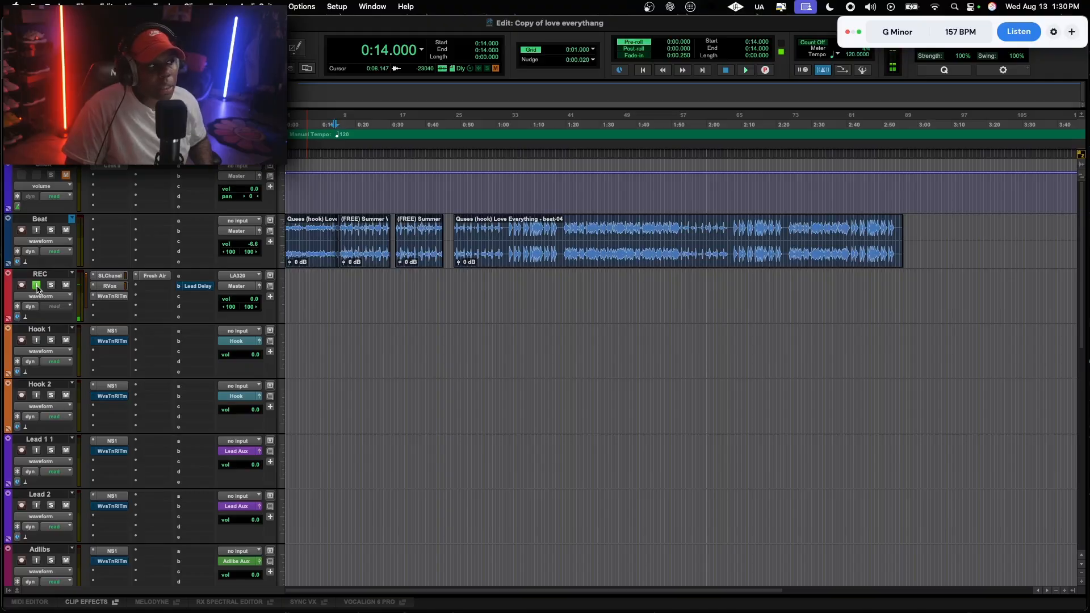
# Deactivate and remove the SSL Channel, RVox and Fresh Air plug-ins from the REC track
pyautogui.keyDown('super'); pyautogui.click(107, 277); pyautogui.keyUp('super')
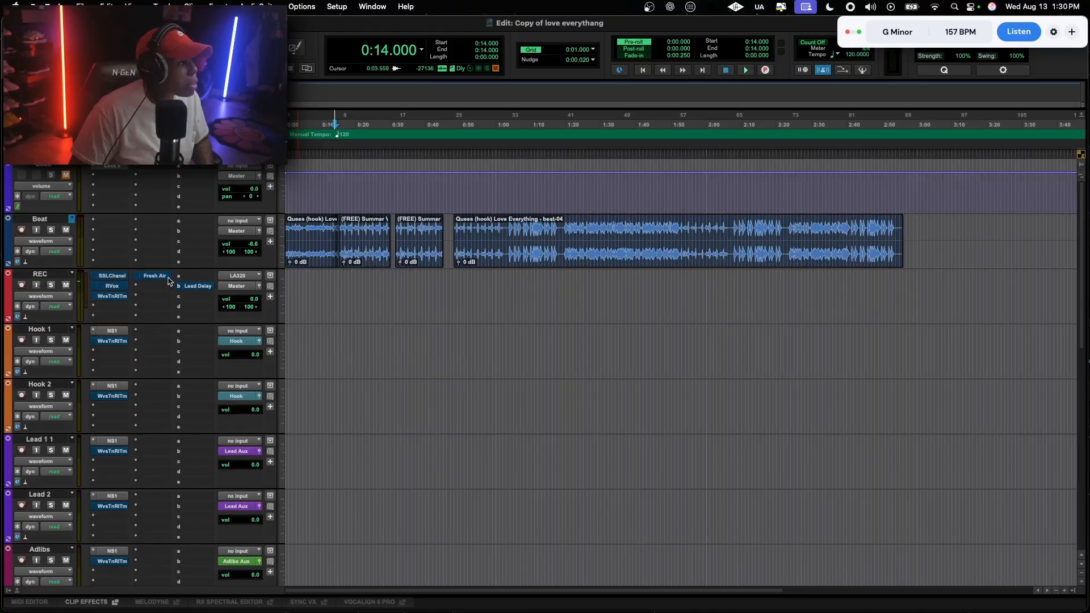
pyautogui.click(94, 277)
pyautogui.click(121, 241)
pyautogui.click(94, 286)
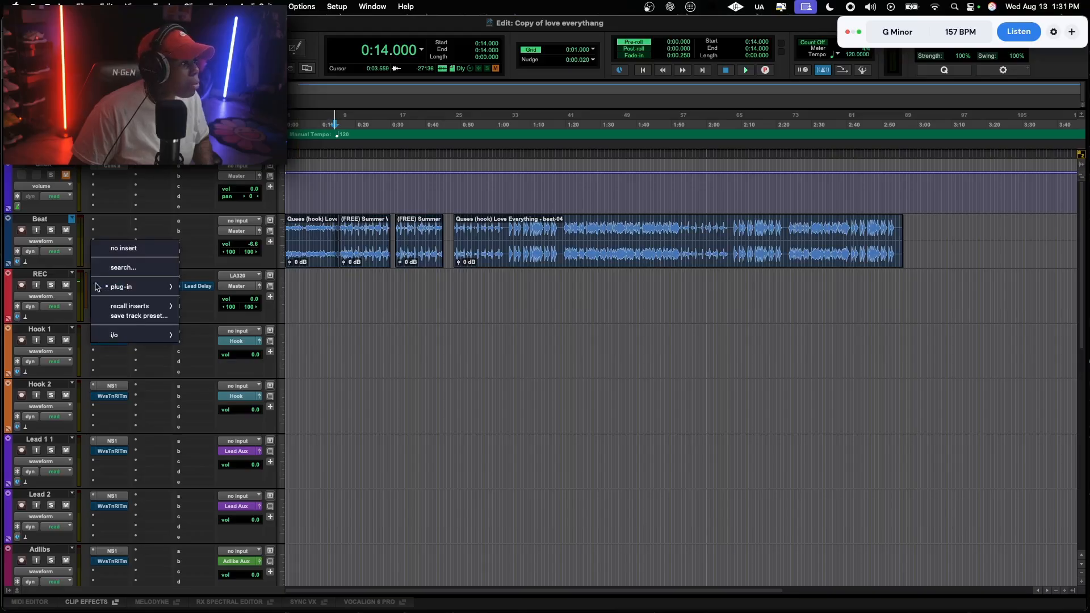
pyautogui.click(123, 249)
pyautogui.click(137, 277)
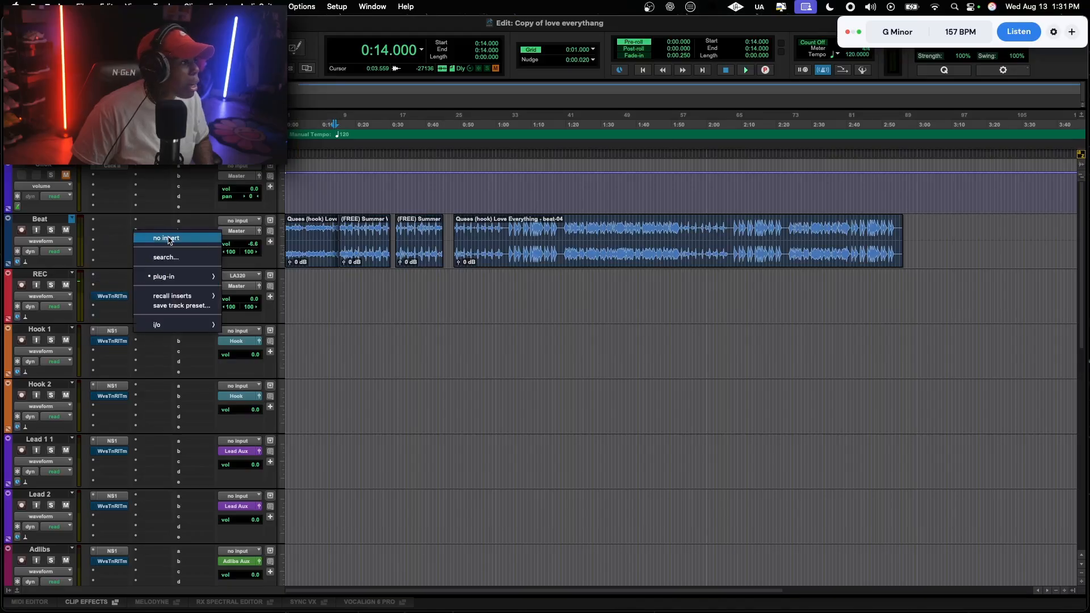
pyautogui.click(165, 239)
# Add a send on slot c of the REC track feeding the Lead Verb (Stereo) bus
pyautogui.click(198, 286)
pyautogui.click(201, 251)
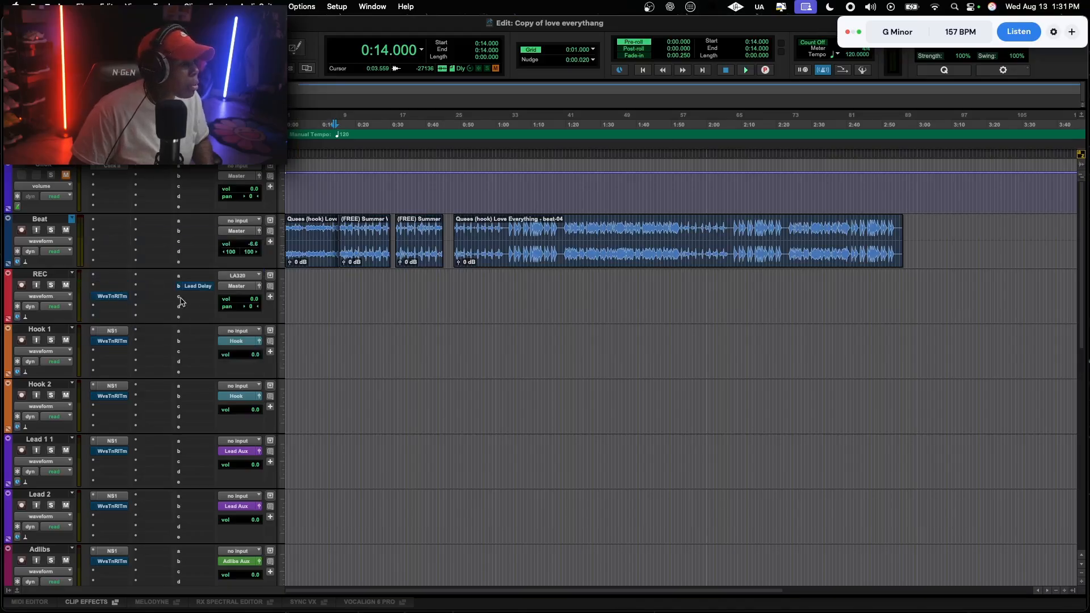
pyautogui.click(183, 296)
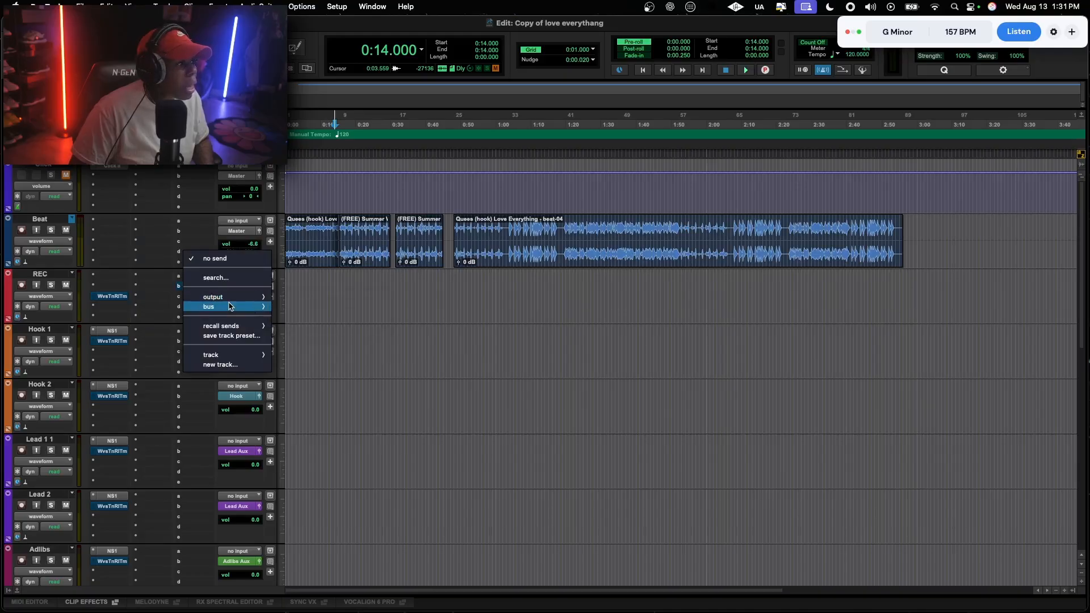
pyautogui.moveTo(280, 308)
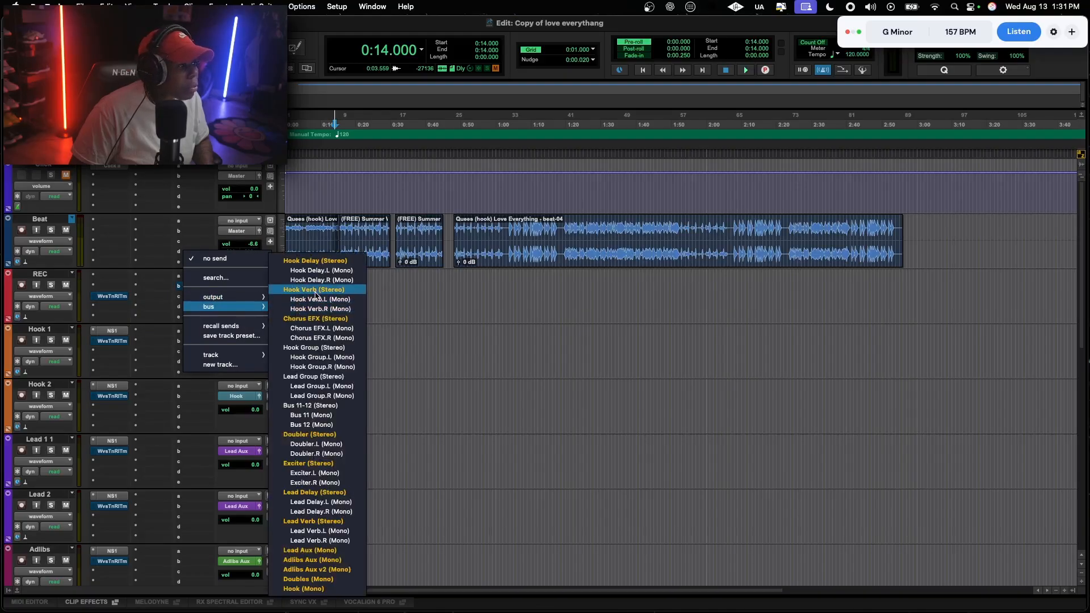
pyautogui.click(313, 522)
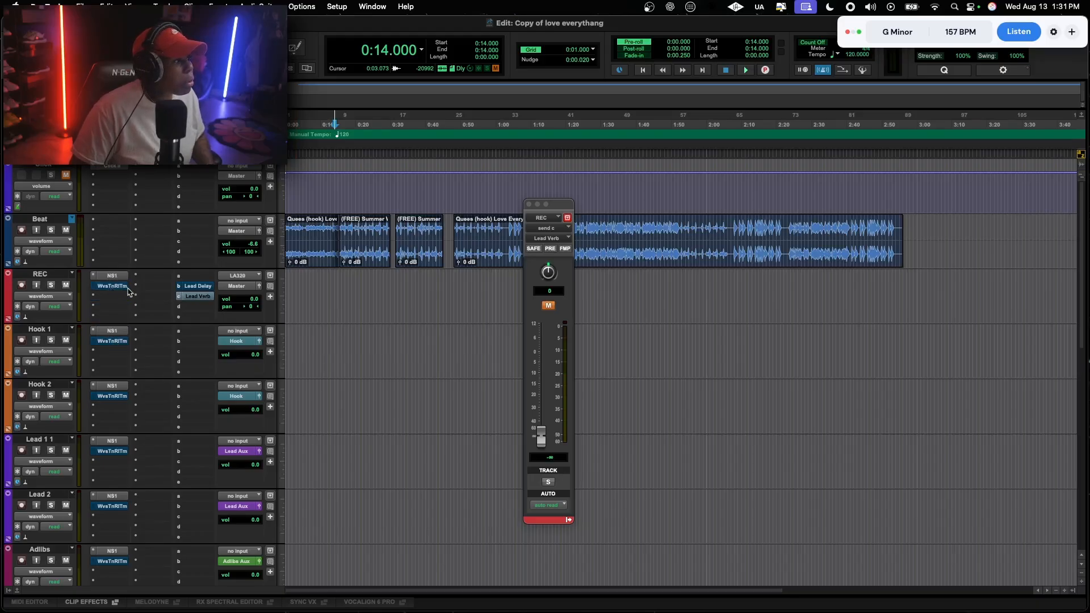
# Lower the Click track's level to -24.8 dB and check it against the beat in playback
pyautogui.scroll(-3, 113, 211)
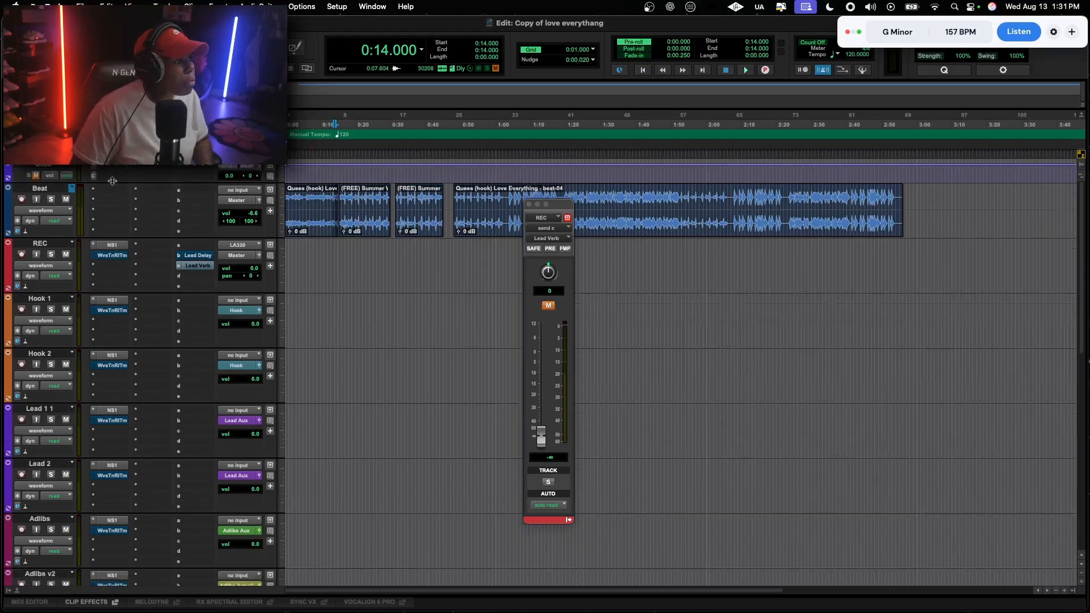
pyautogui.scroll(1, 104, 169)
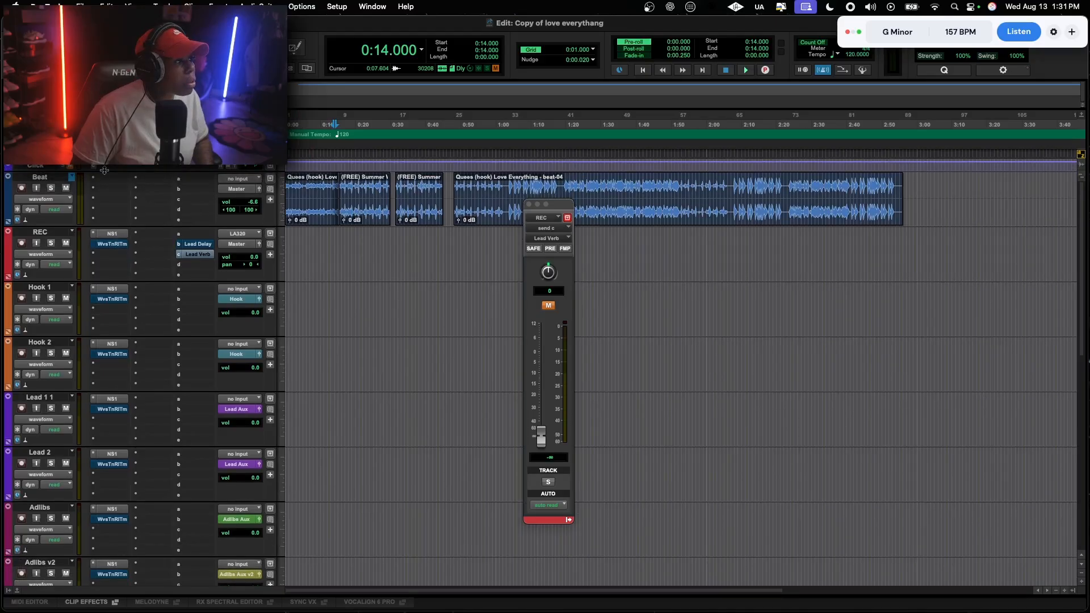
pyautogui.scroll(2, 103, 182)
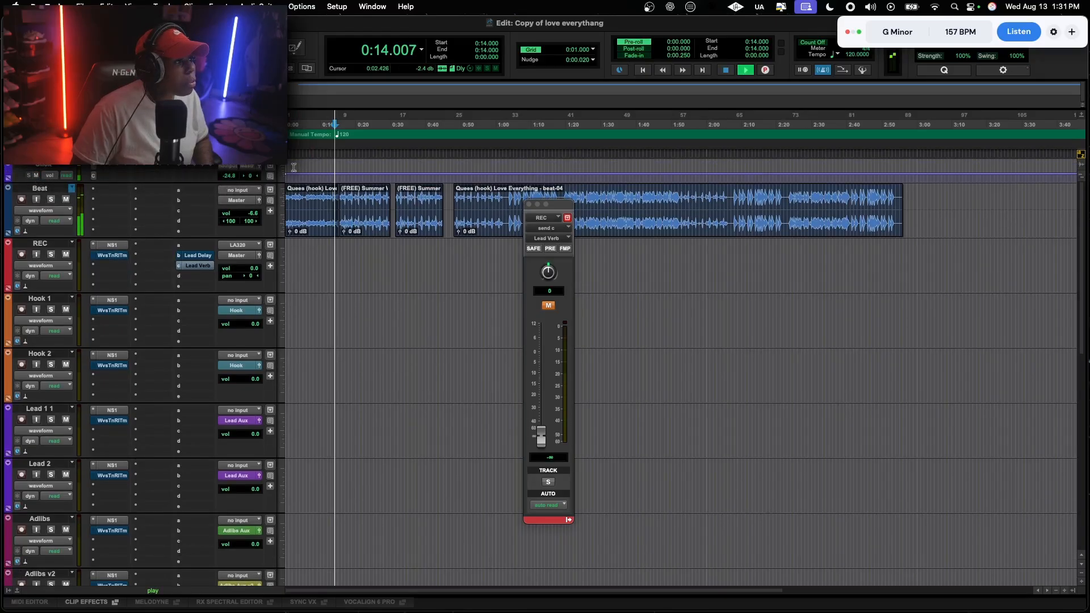
# Select the Lead 1 Punch track and expand the Aux Folder to compare its plug-in chain with Lead Aux
pyautogui.scroll(-2, 61, 220)
pyautogui.scroll(-10, 85, 319)
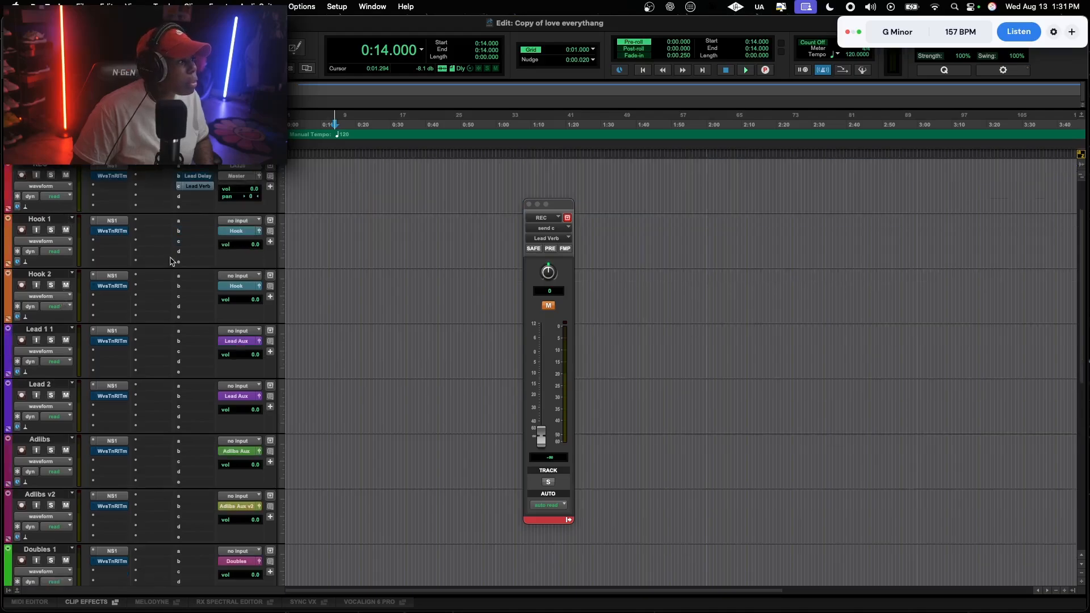
pyautogui.scroll(-5, 85, 319)
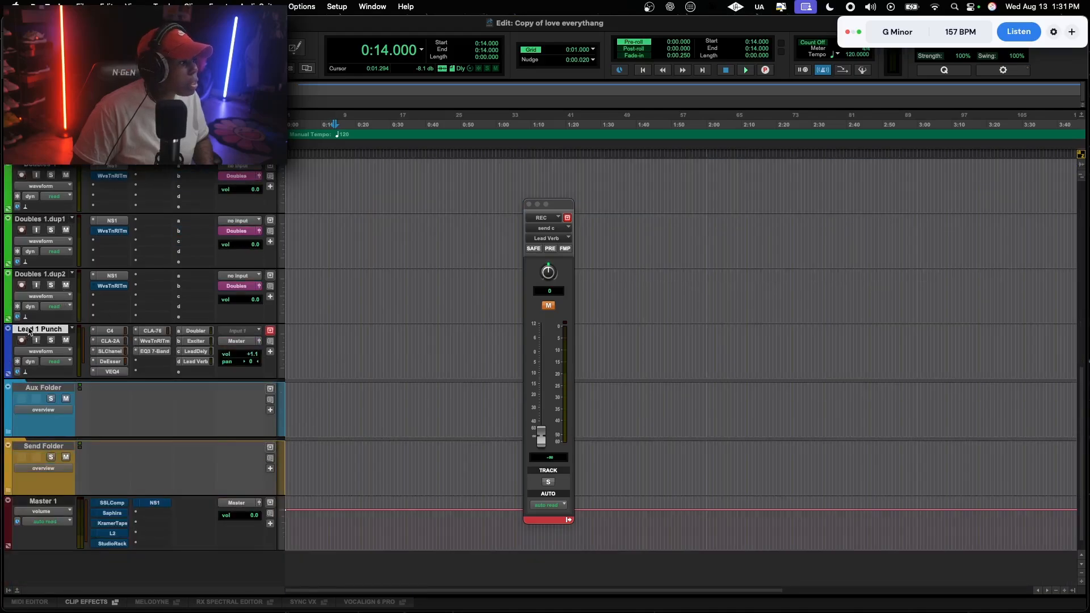
pyautogui.click(7, 432)
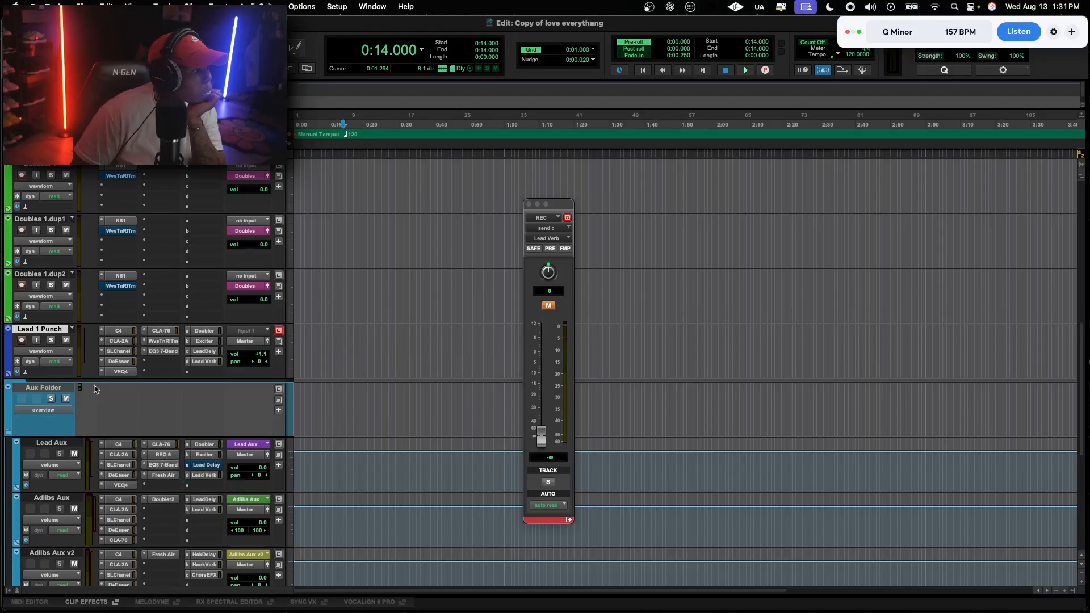
pyautogui.rightClick(88, 339)
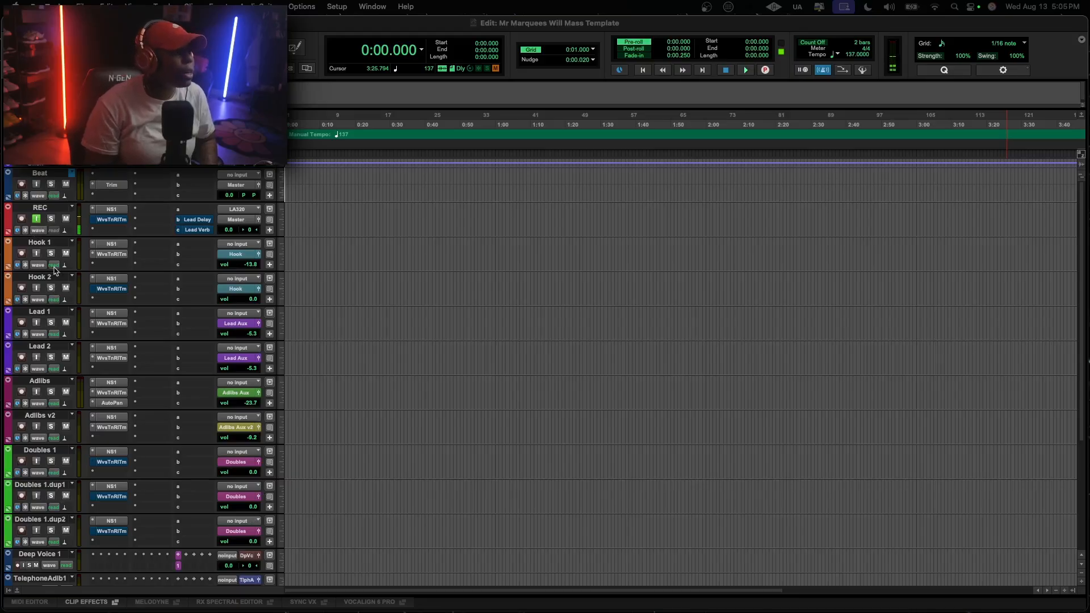
# Examine the finished Mr Marquees Will Mass Template session, including its vocal tracks and the contents of the Aux Folder and Send Folder
pyautogui.scroll(-5, 82, 399)
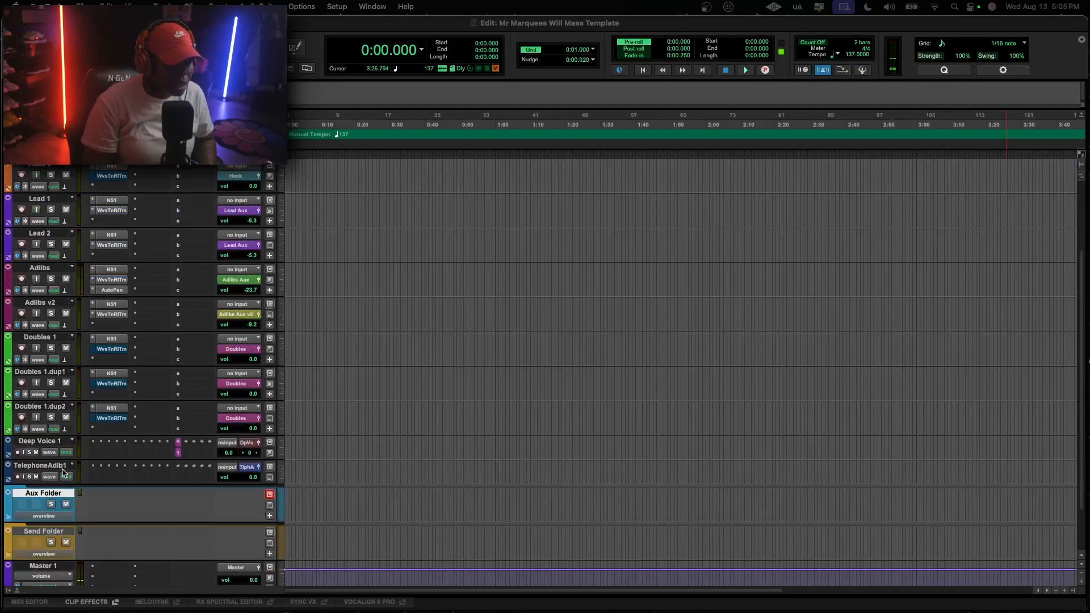
pyautogui.scroll(-3, 64, 473)
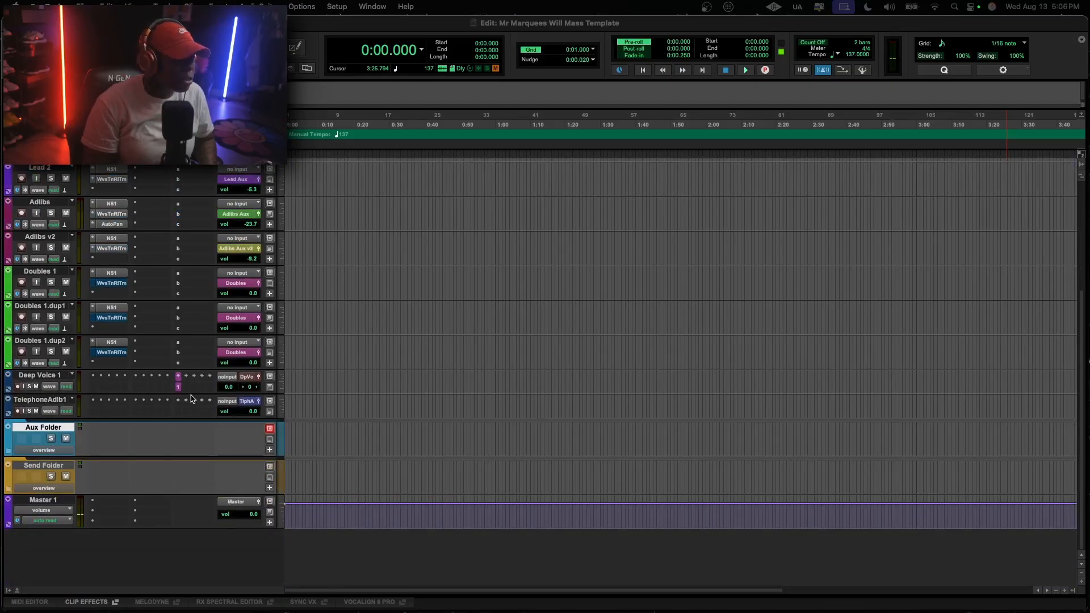
pyautogui.click(8, 453)
pyautogui.scroll(-8, 8, 454)
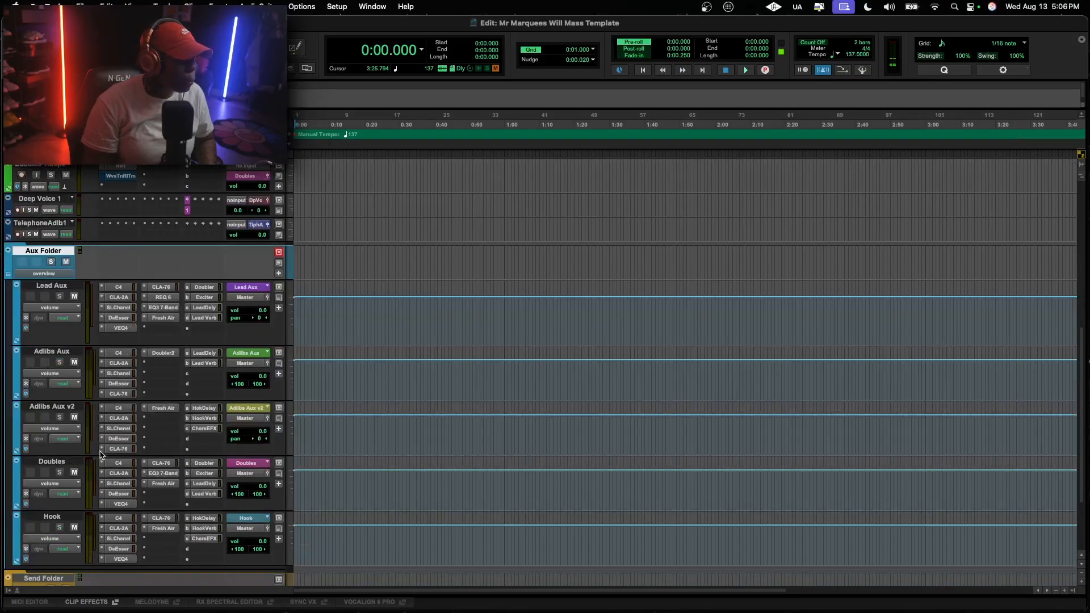
pyautogui.click(9, 282)
pyautogui.click(7, 490)
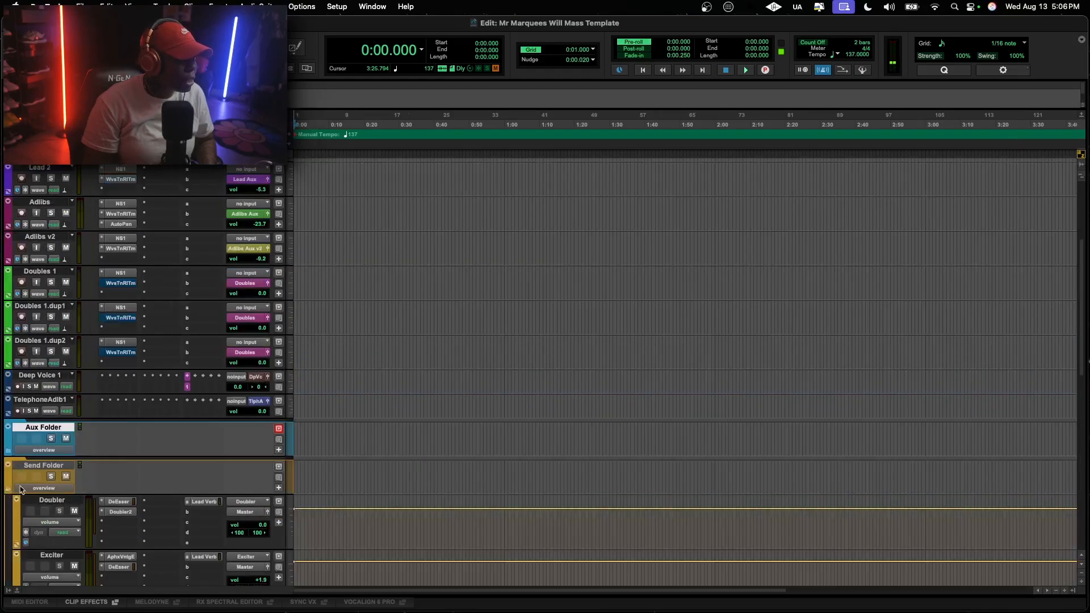
pyautogui.scroll(-10, 59, 491)
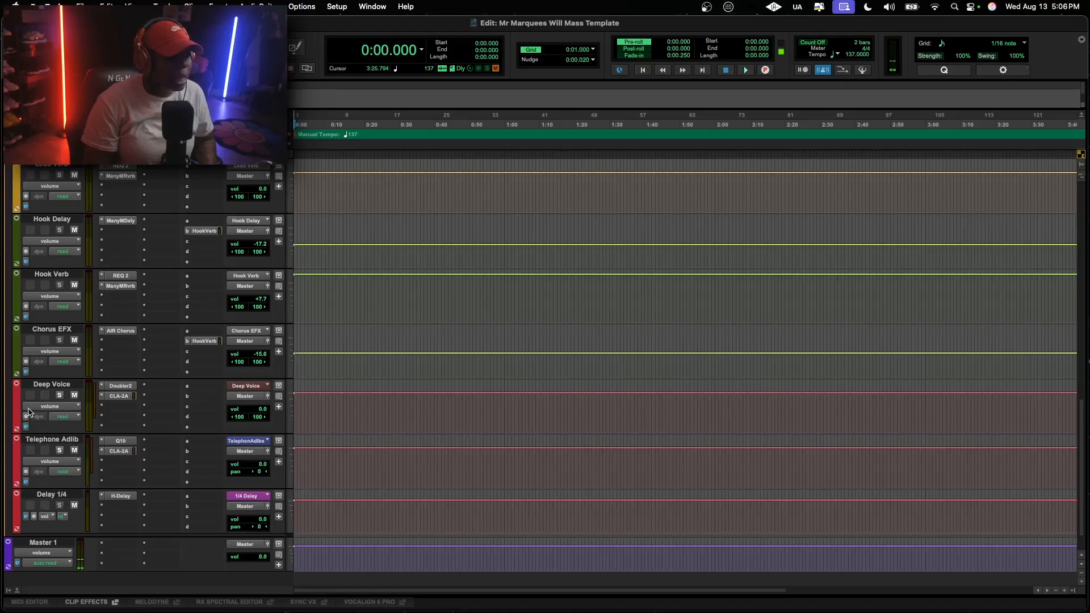
pyautogui.scroll(5, 28, 413)
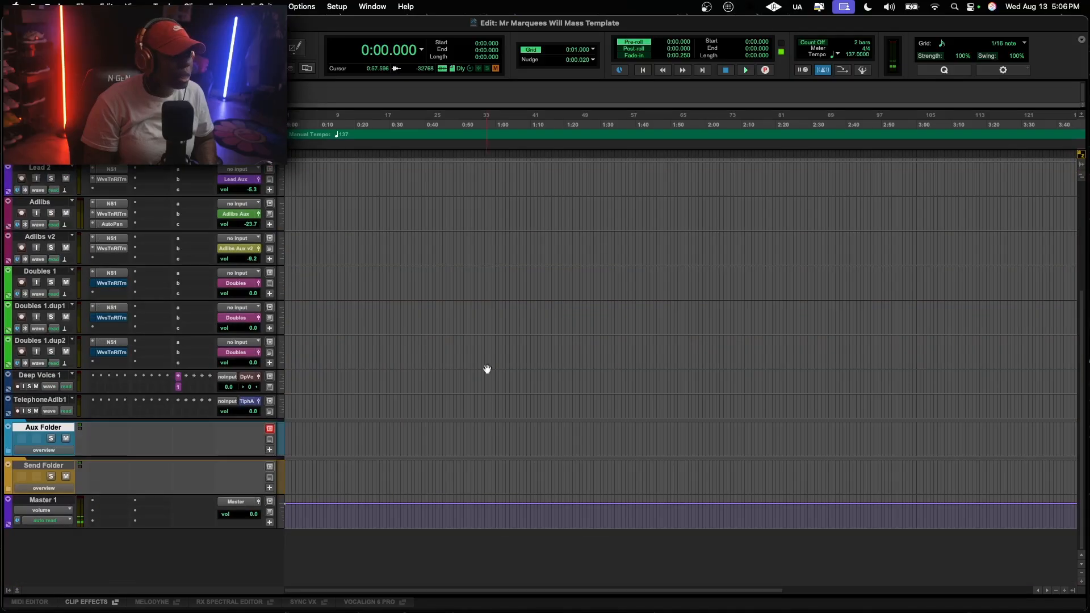
# Trim the start of the beat clip to the grid and set the Click level to -11.1 dB and the Beat level to about -8.8 dB
pyautogui.press('space')
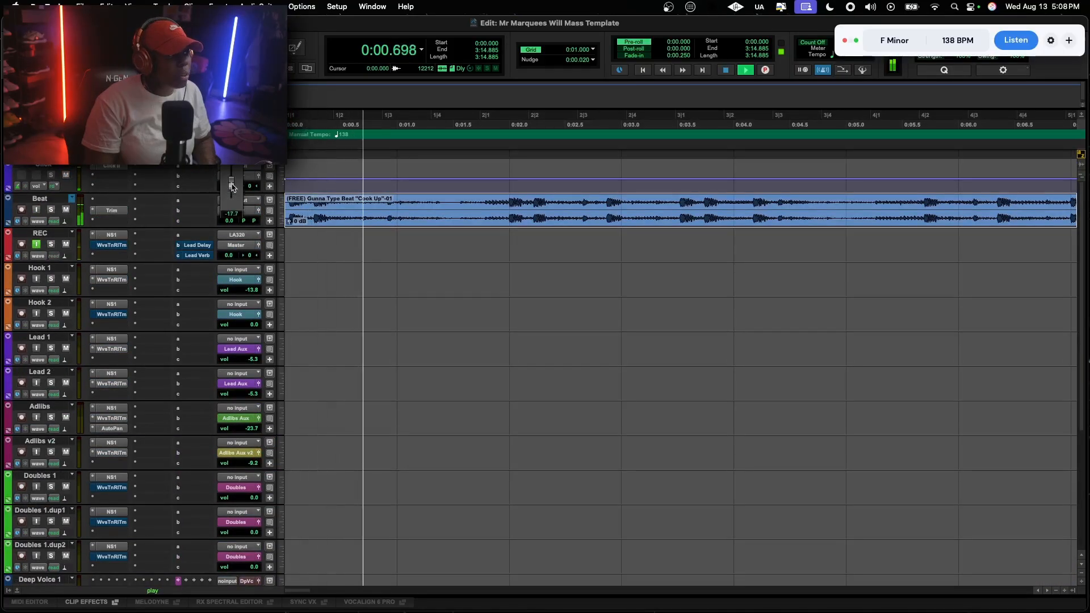
pyautogui.moveTo(288, 212); pyautogui.dragTo(335, 227)
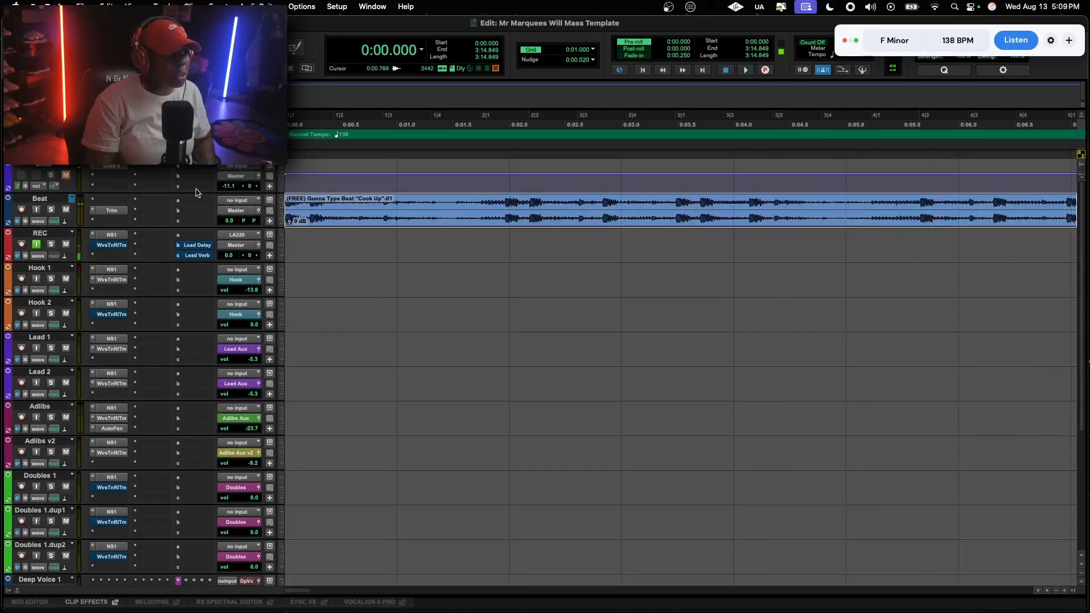
pyautogui.scroll(-1, 196, 193)
pyautogui.press('space')
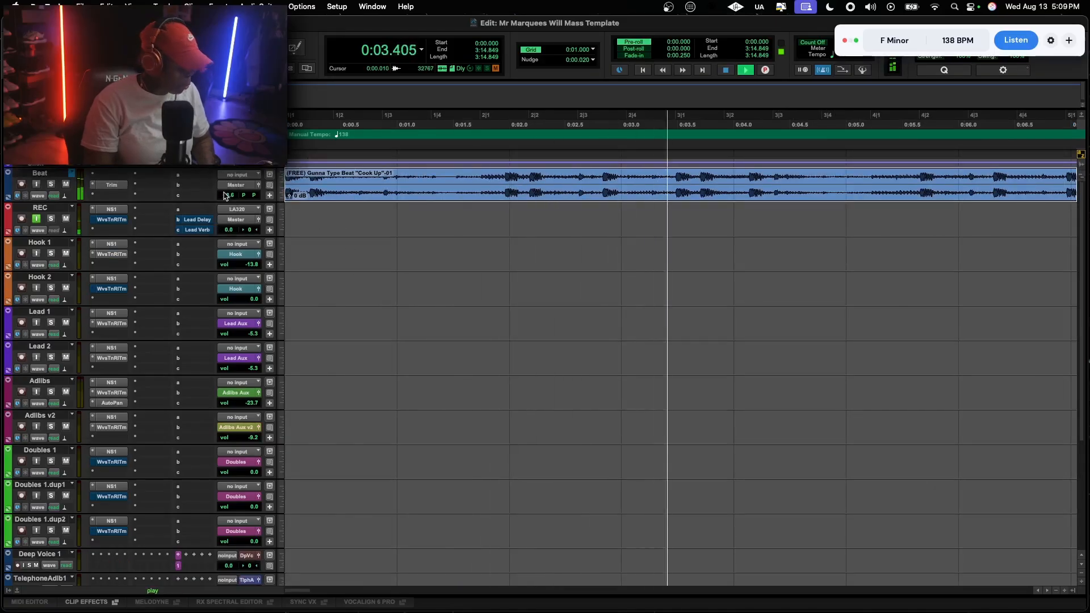
pyautogui.click(1052, 592)
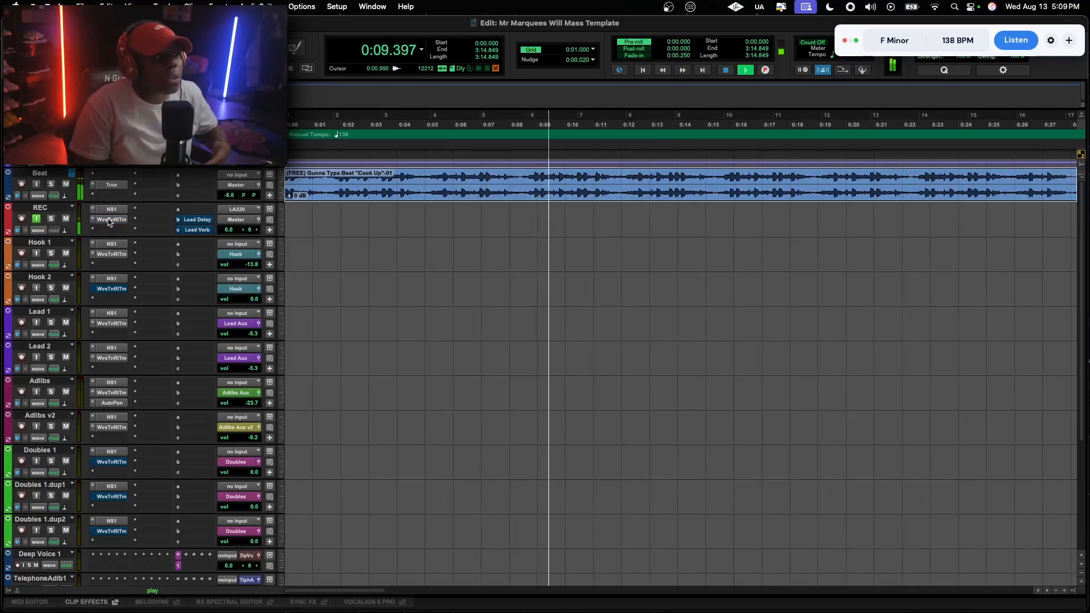
# Record a vocal take on the REC track with Waves Tune Real-Time and move the recorded clip onto the Lead 1 track
pyautogui.click(110, 220)
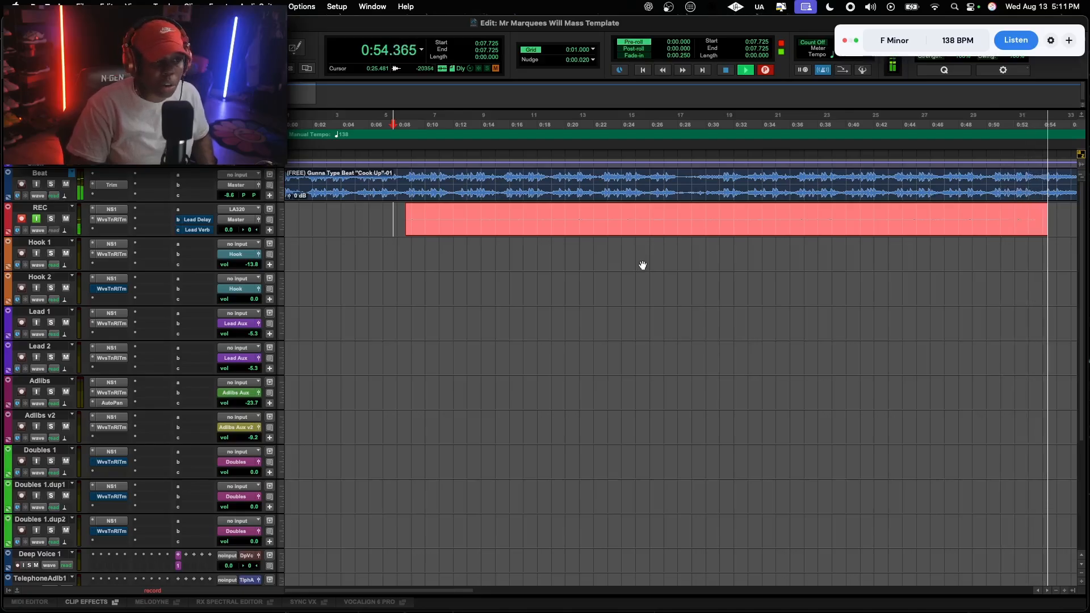
pyautogui.press('super+period')
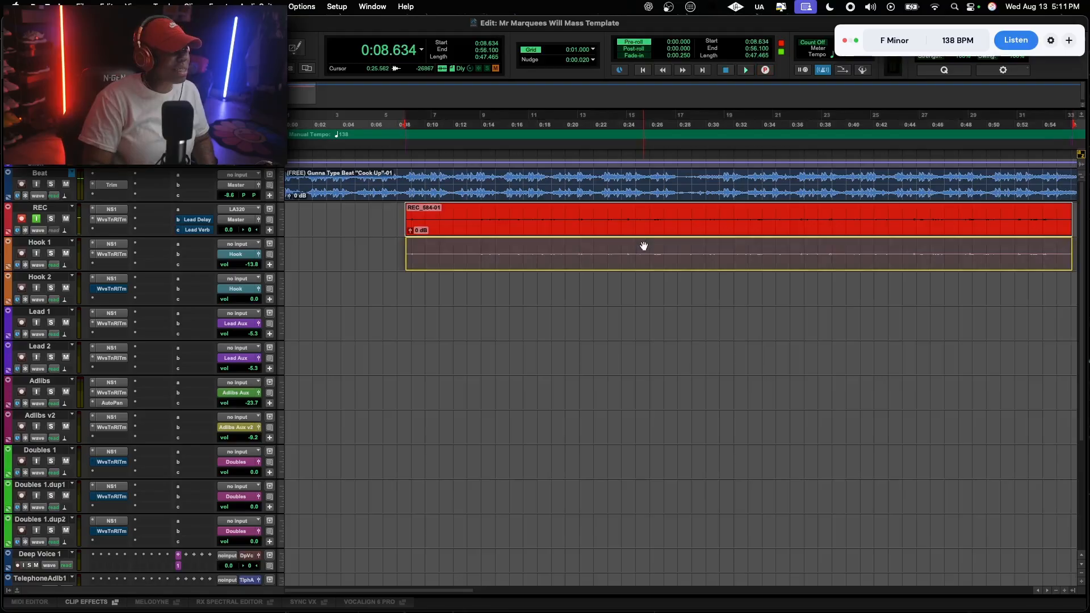
pyautogui.moveTo(643, 245); pyautogui.dragTo(631, 324)
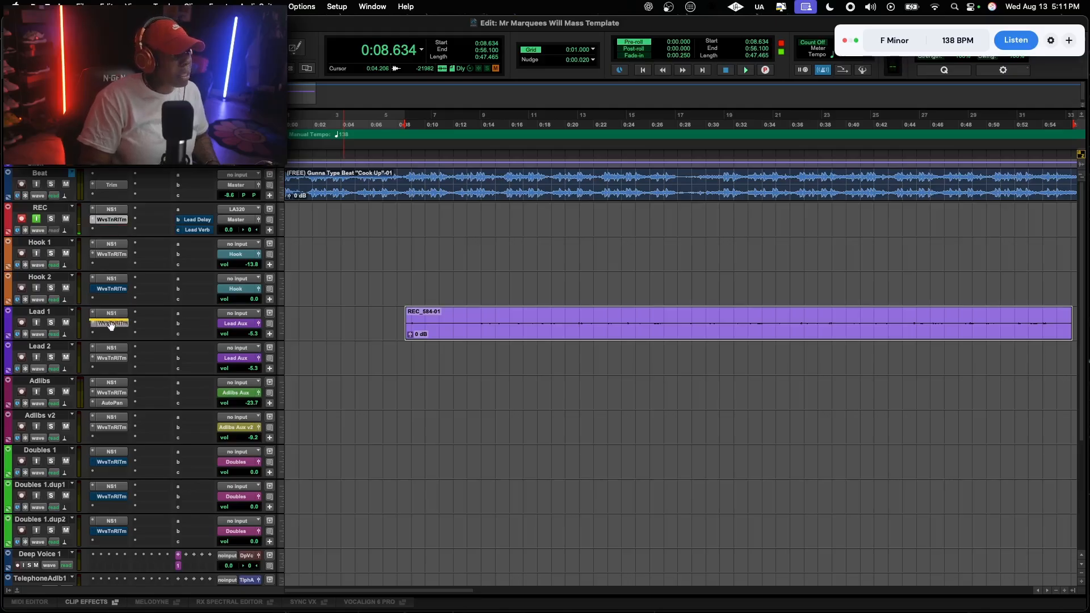
# Copy REC's Waves Tune Real-Time insert to Lead 1, play the take and set Lead 1's level to -11.2 dB
pyautogui.click(383, 319)
pyautogui.press('space')
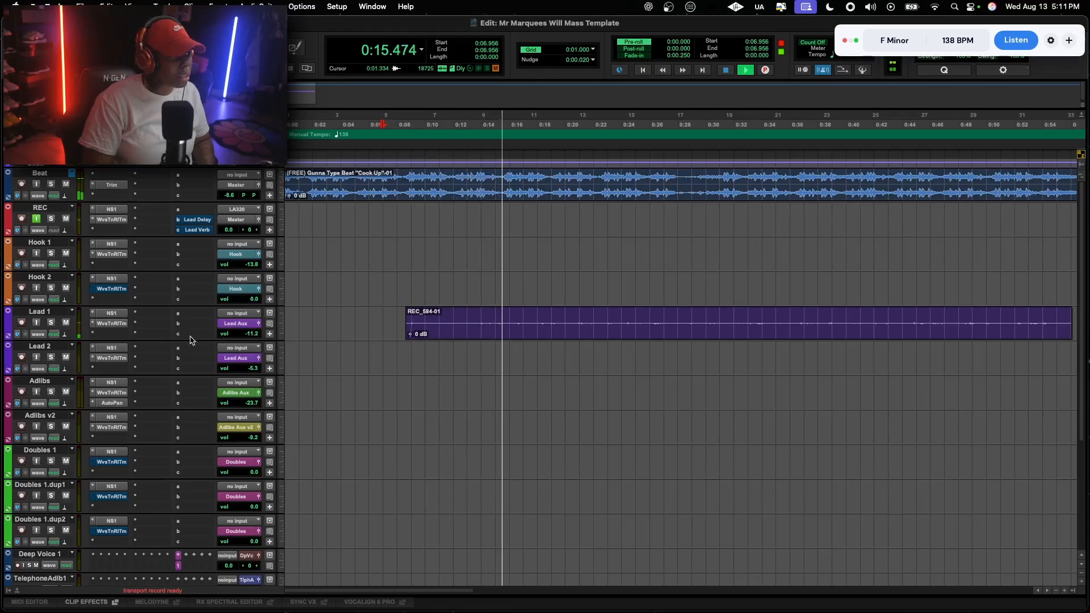
pyautogui.moveTo(190, 341); pyautogui.dragTo(190, 352)
# Expand the Aux Folder during playback and open the Lead Verb send of the Lead Aux track
pyautogui.scroll(-5, 194, 490)
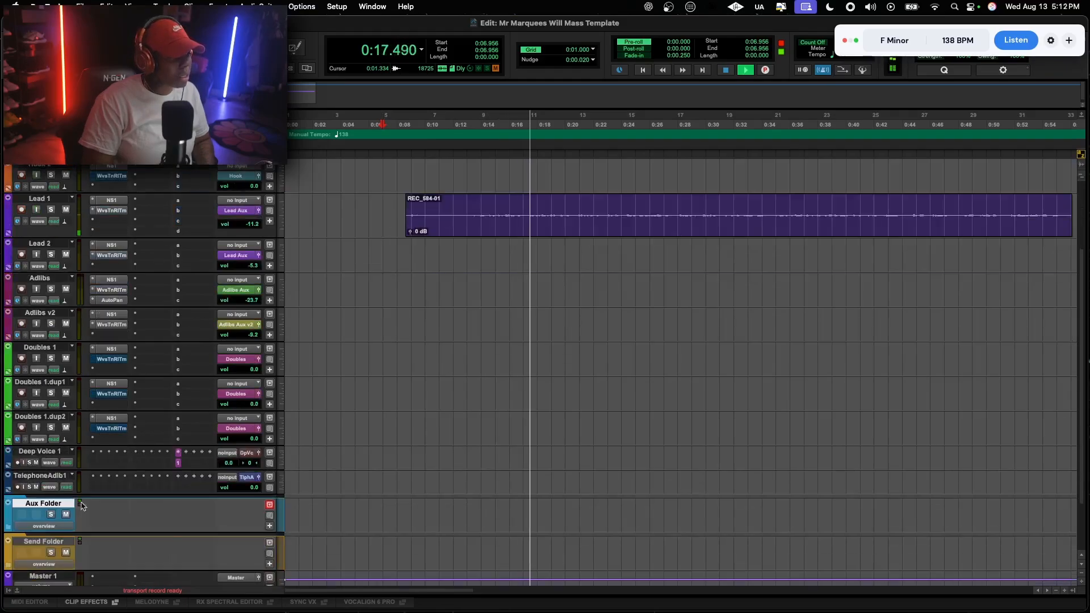
pyautogui.scroll(-8, 193, 489)
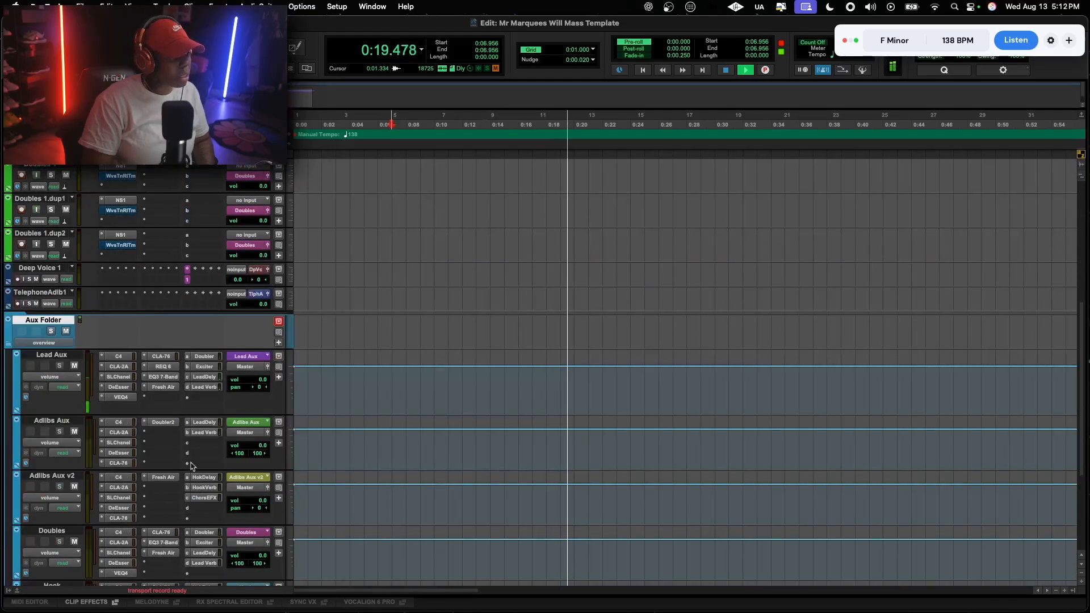
pyautogui.press('space')
pyautogui.click(204, 387)
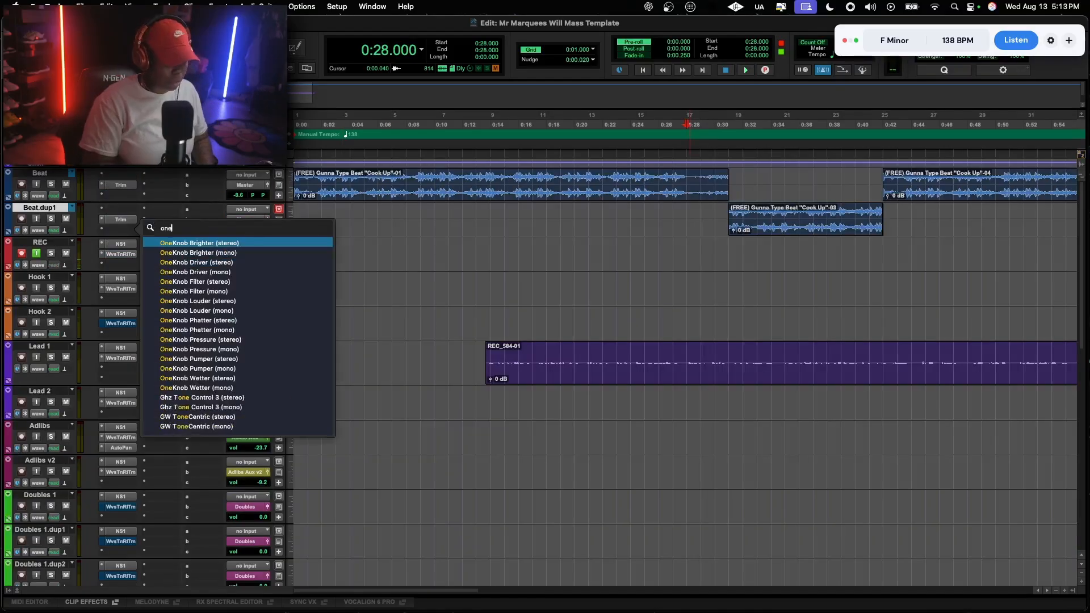
# Insert the OneKnob Filter plug-in on the Beat.dup1 track and set its knob to 3.4
pyautogui.write('kno')
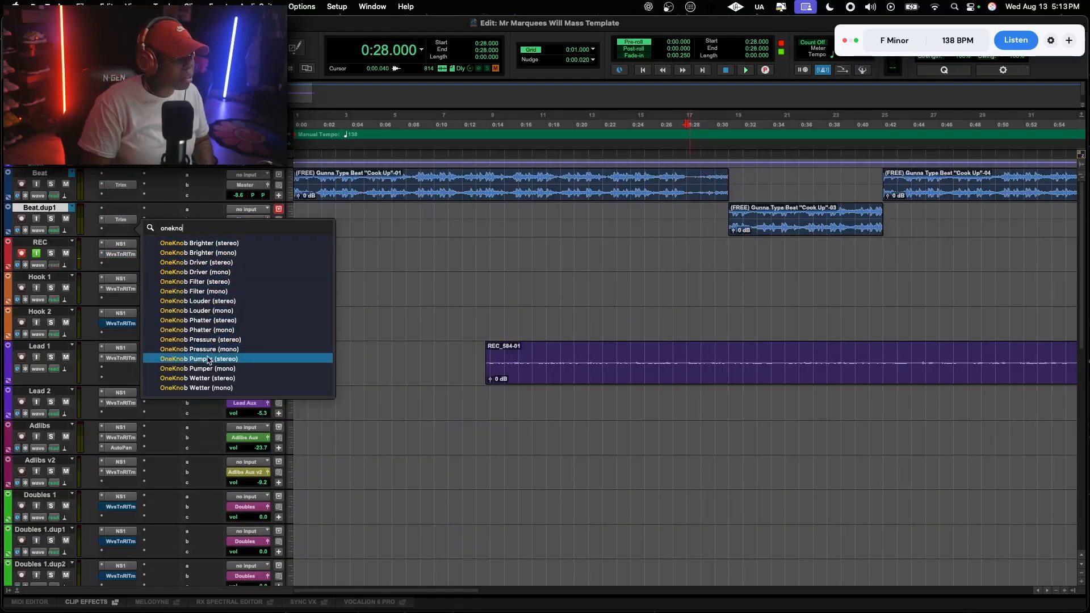
pyautogui.click(214, 292)
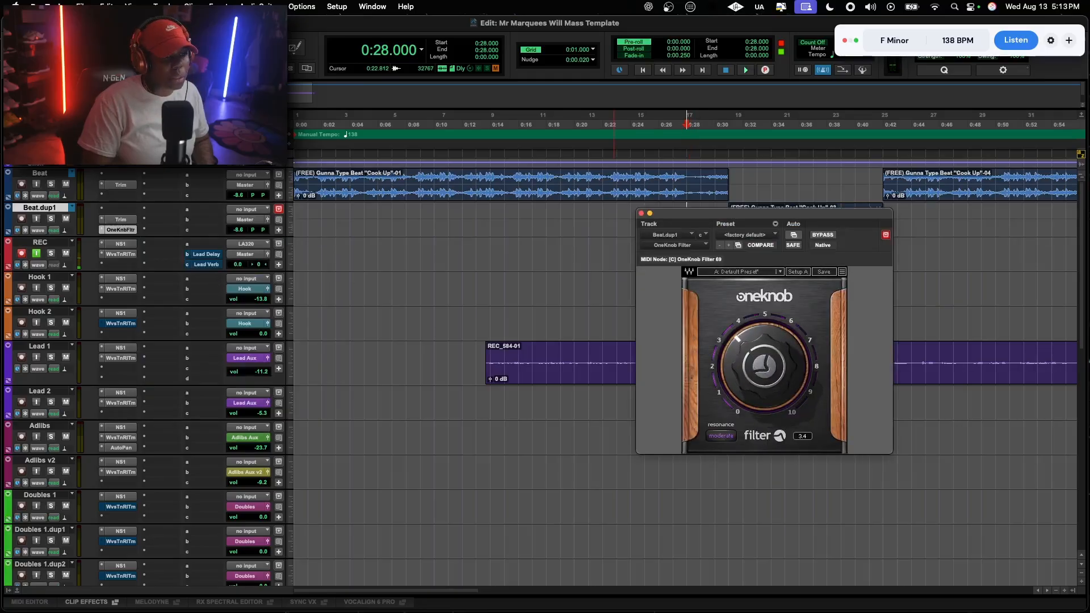
pyautogui.click(641, 213)
# Play the transition into the filtered beat section and shorten the end of the first Beat clip to leave a brief gap
pyautogui.press('space')
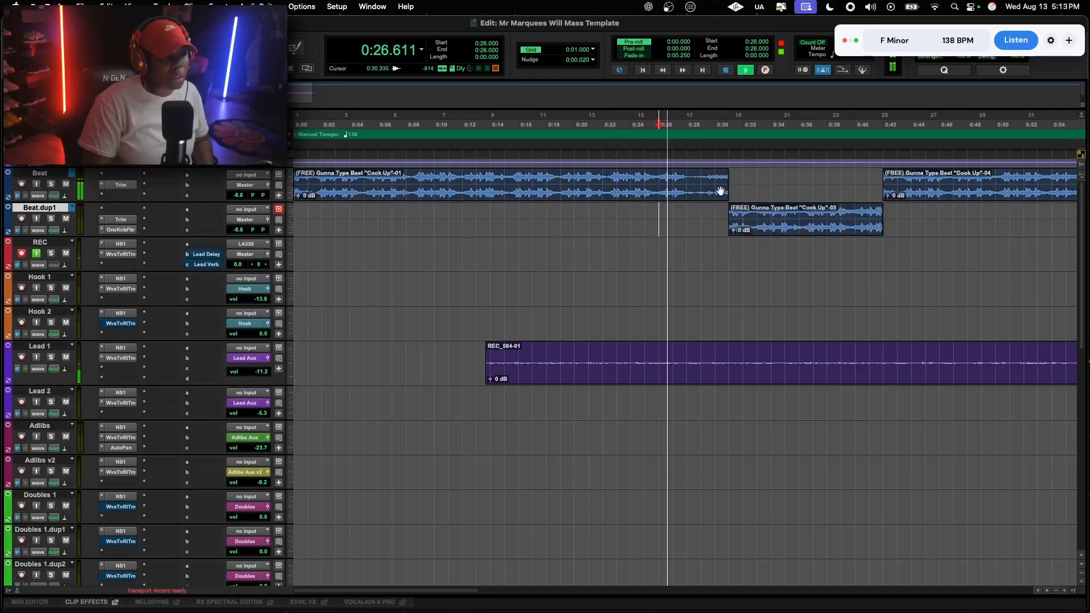
pyautogui.moveTo(722, 182); pyautogui.dragTo(717, 181)
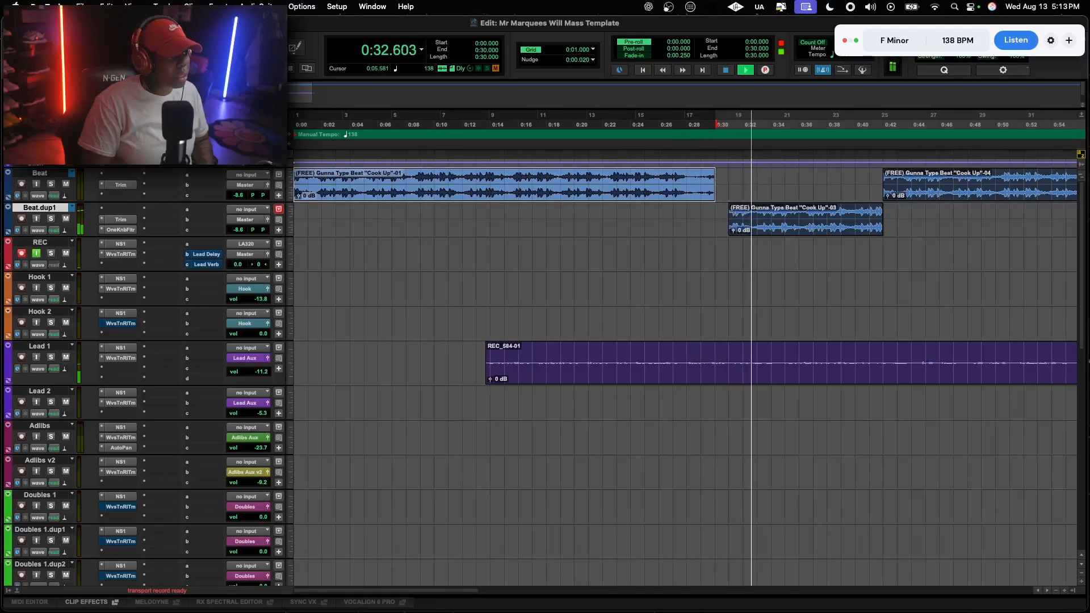
# Trim the start of the filtered clip on Beat.dup1 to about 0:31.3 and cut off its ending from about 0:40
pyautogui.moveTo(730, 223); pyautogui.dragTo(733, 224)
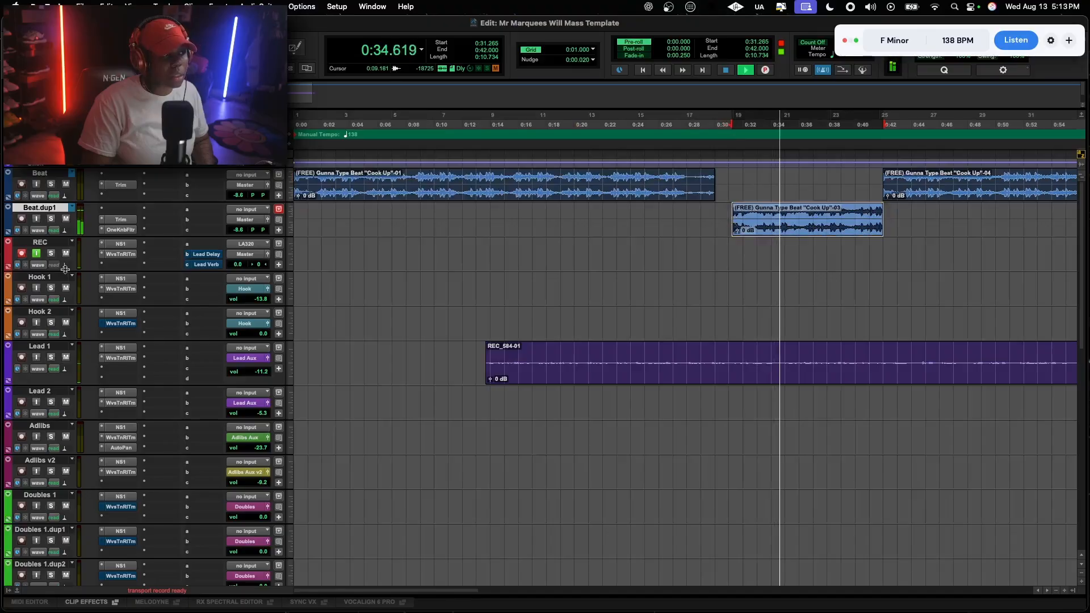
pyautogui.click(121, 229)
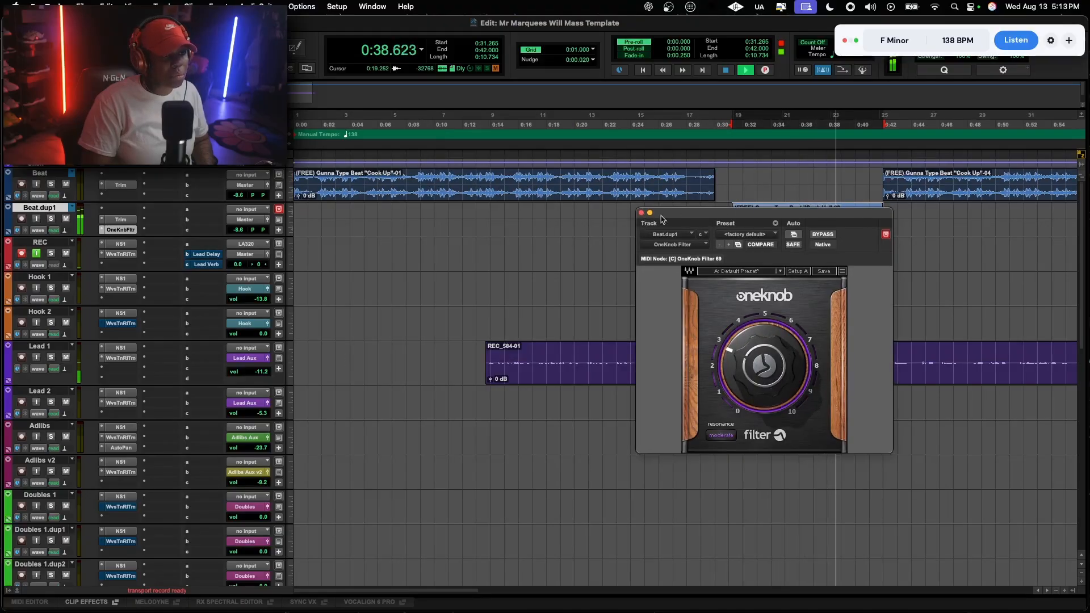
pyautogui.click(641, 214)
pyautogui.moveTo(876, 222); pyautogui.dragTo(853, 222)
pyautogui.press('Delete')
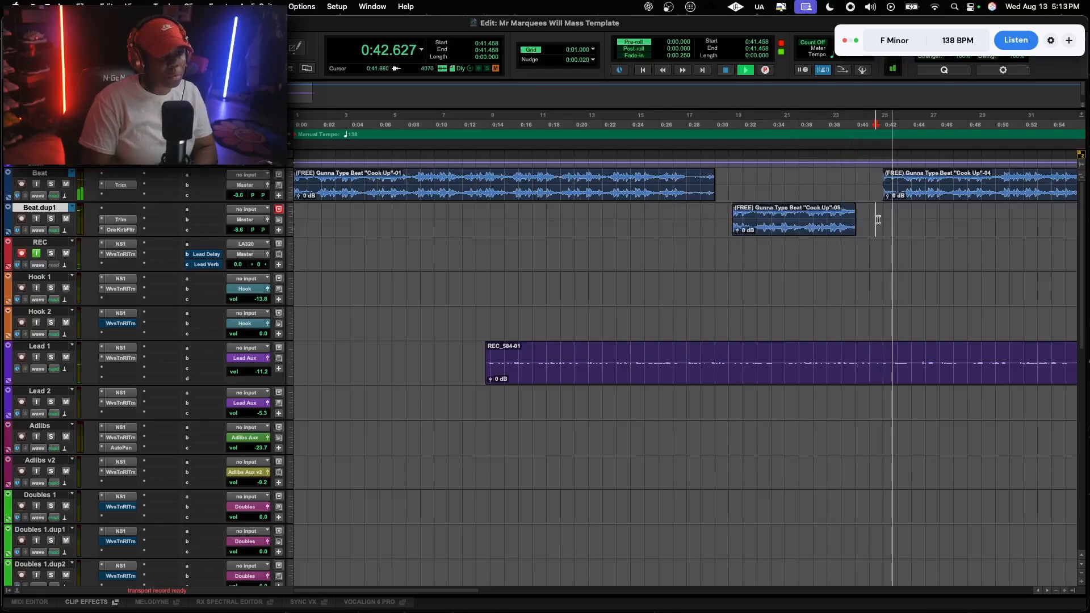
# Extend the start of the next Beat clip back to about 0:41 and add a short fade-out to the filtered Beat.dup1 clip
pyautogui.moveTo(886, 192); pyautogui.dragTo(875, 188)
pyautogui.click(829, 170)
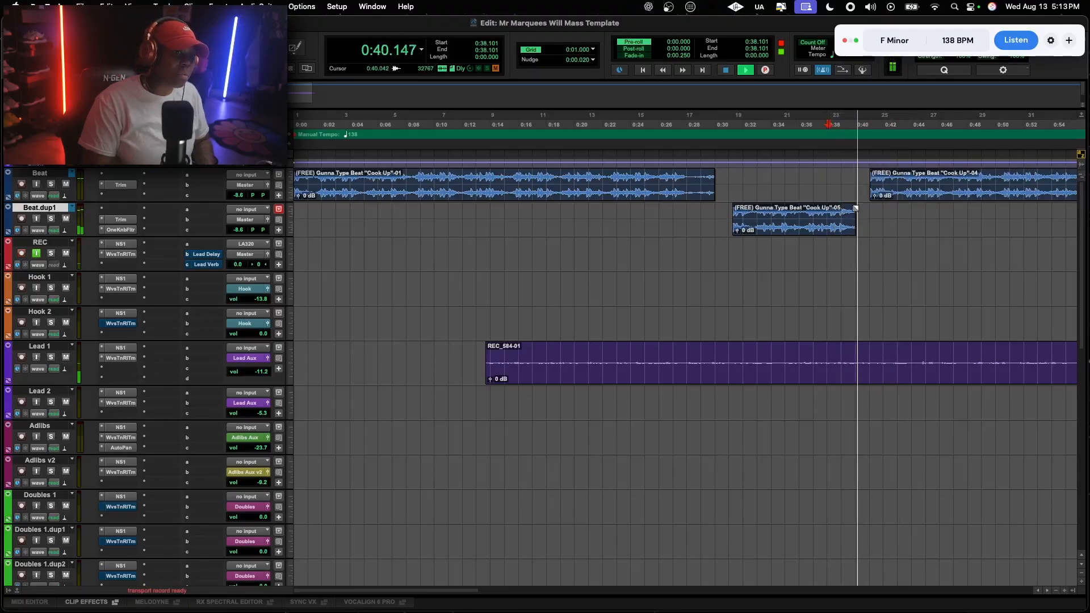
pyautogui.moveTo(856, 209); pyautogui.dragTo(854, 210)
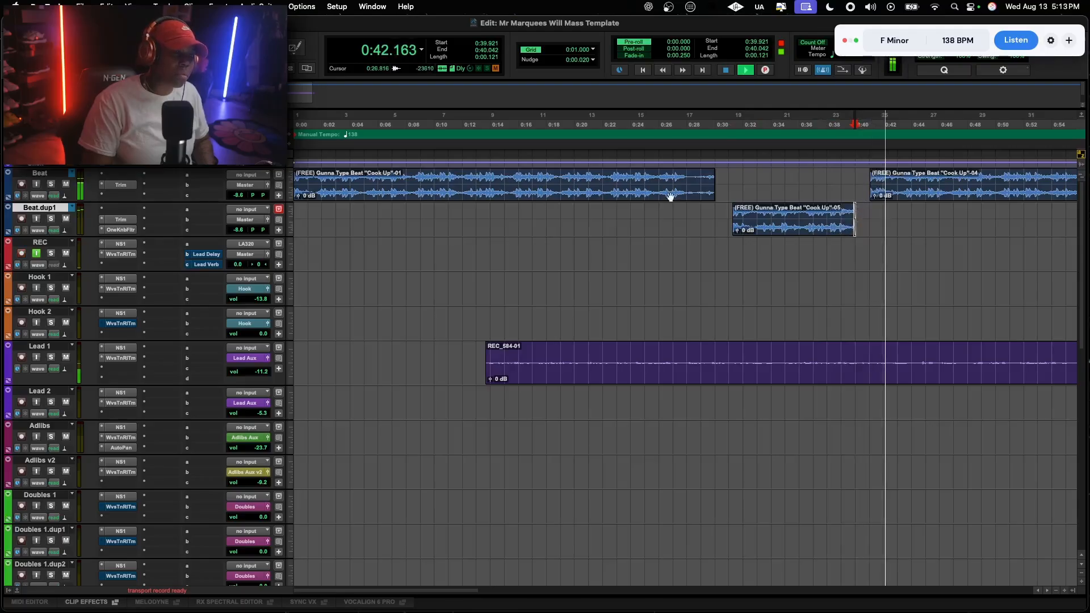
# Record a new vocal take on the REC track from about 0:12 to 0:28
pyautogui.click(445, 212)
pyautogui.press('space')
pyautogui.press('space')
pyautogui.click(765, 71)
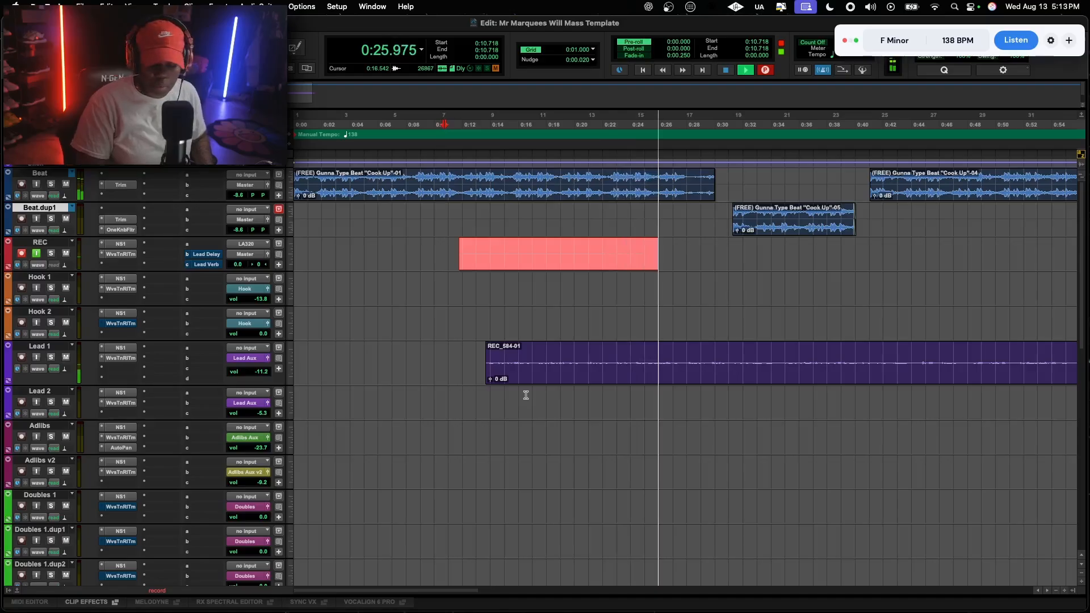
pyautogui.press('space')
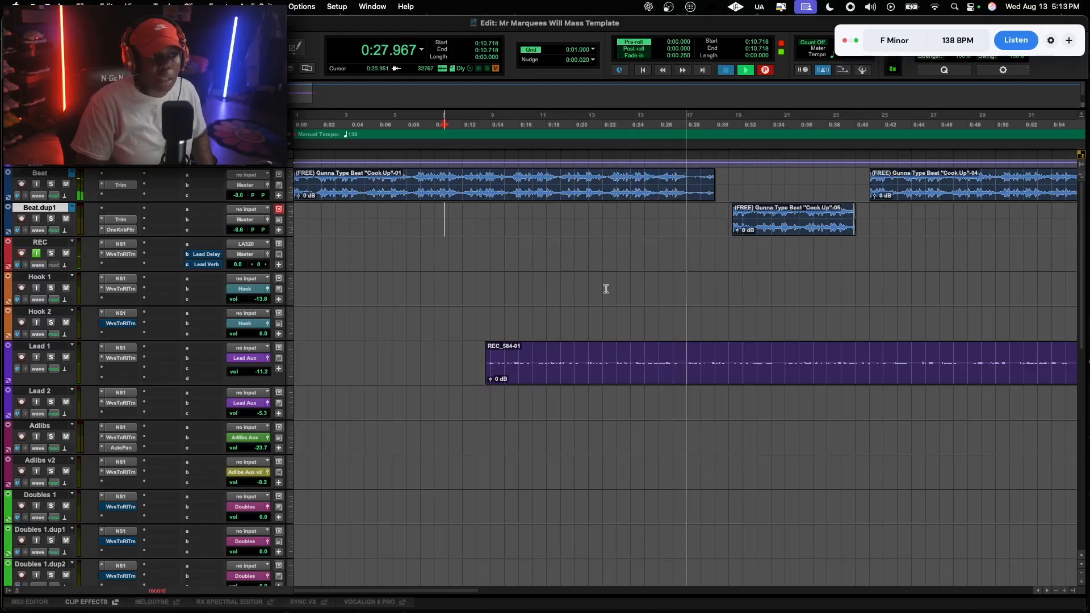
# Move the new take from the REC track to the Deep Voice 1 track, keeping its timeline position
pyautogui.moveTo(621, 268); pyautogui.dragTo(630, 497)
pyautogui.scroll(-3, 628, 493)
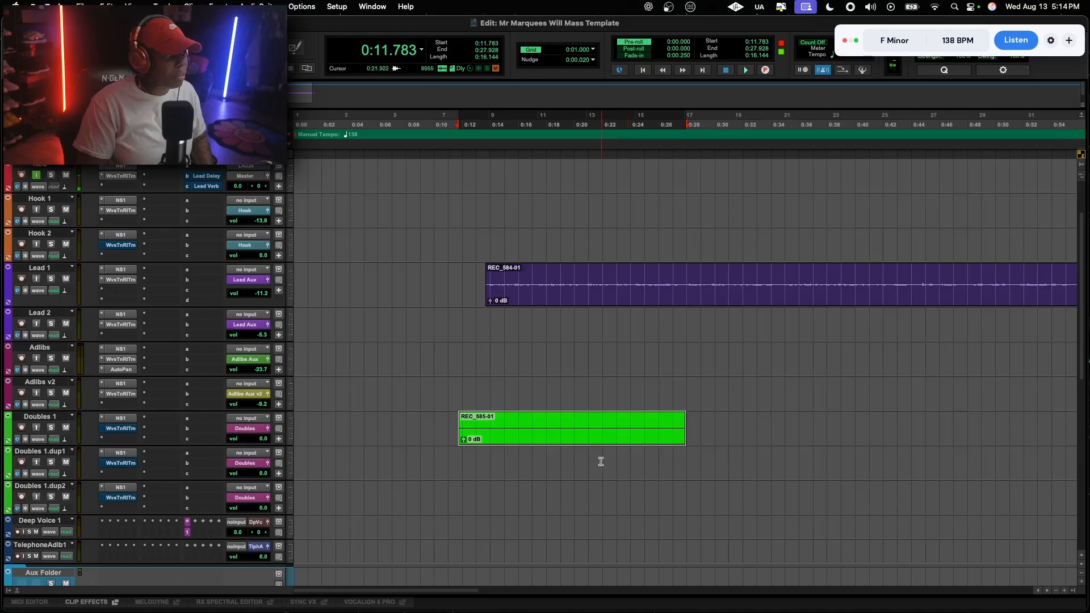
pyautogui.moveTo(600, 446); pyautogui.dragTo(599, 529)
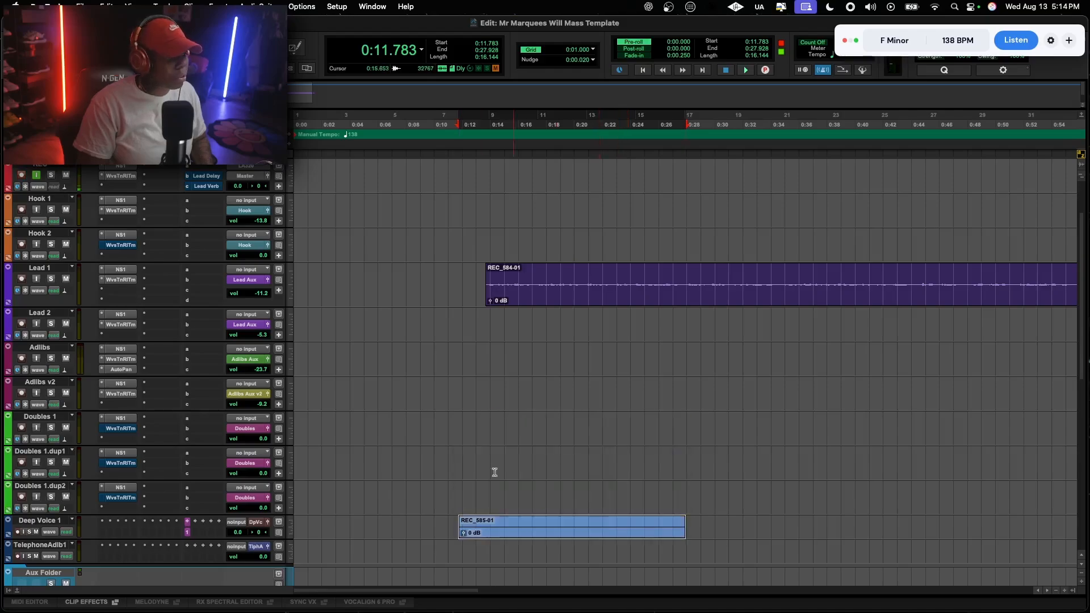
# During playback, enlarge the Deep Voice 1 track and set its volume to -6.0 dB and its clip gain to +1.7 dB
pyautogui.click(475, 455)
pyautogui.press('space')
pyautogui.moveTo(216, 539); pyautogui.dragTo(215, 572)
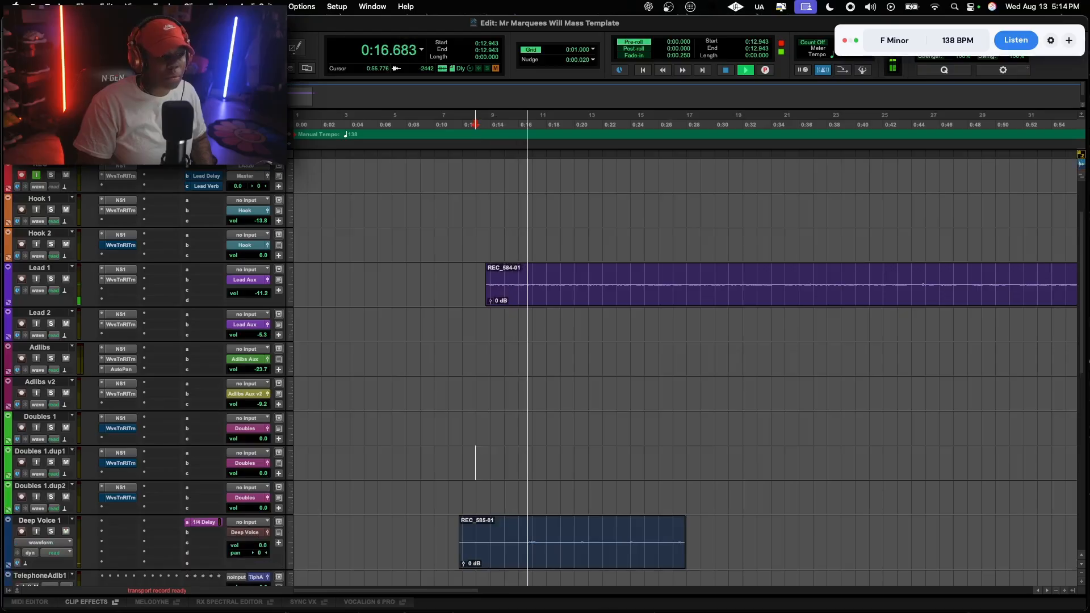
pyautogui.moveTo(263, 545); pyautogui.dragTo(262, 556)
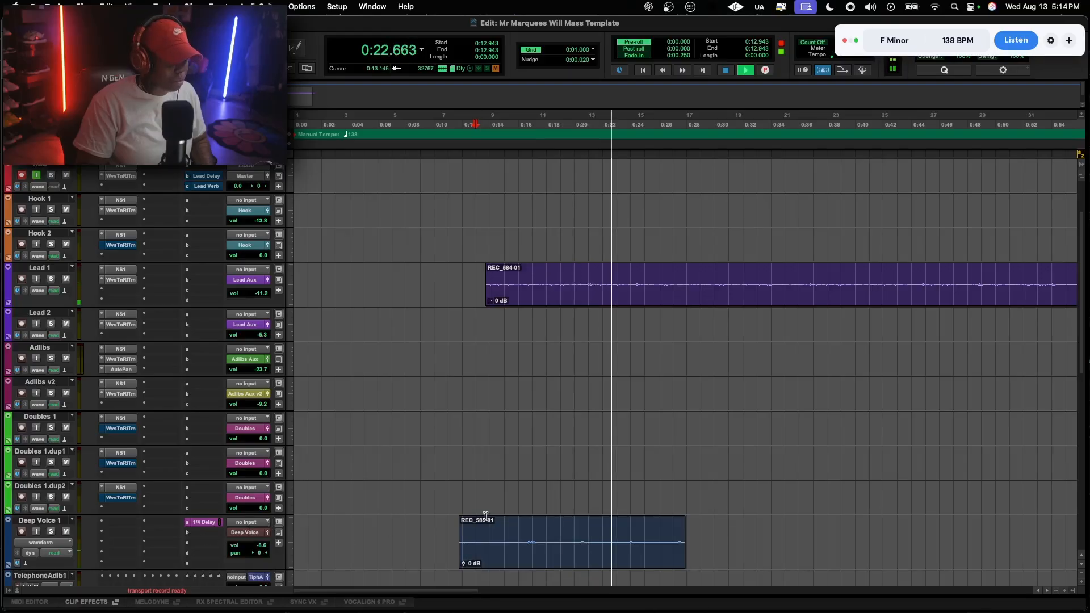
pyautogui.moveTo(464, 564); pyautogui.dragTo(464, 561)
pyautogui.moveTo(260, 548); pyautogui.dragTo(261, 547)
# Cut a gap in the first Beat clip from about 0:26.4 to 0:28 and play through it
pyautogui.scroll(3, 830, 329)
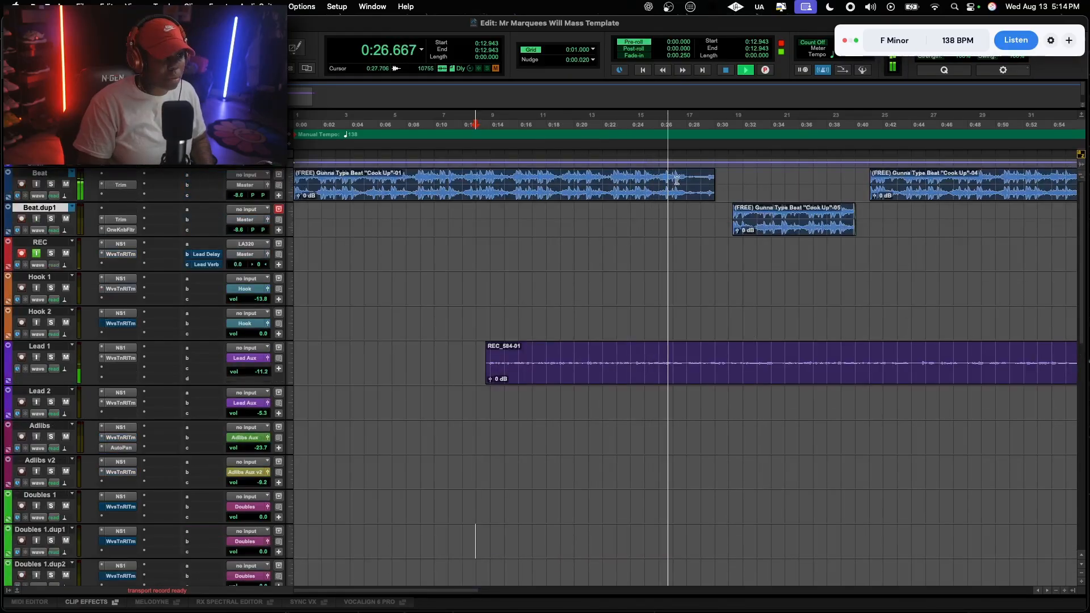
pyautogui.press('space')
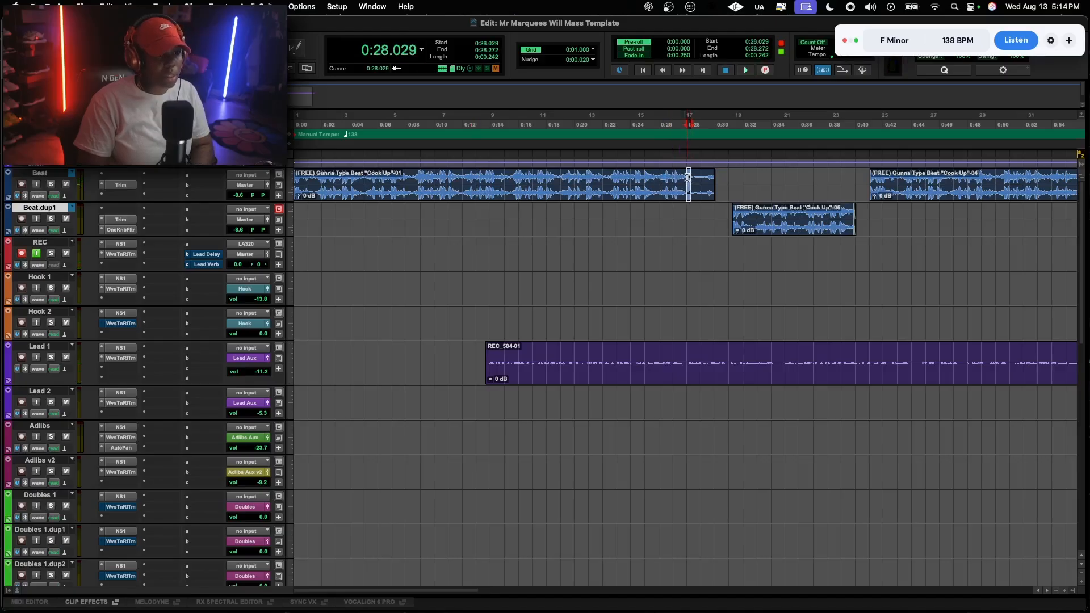
pyautogui.press('Delete')
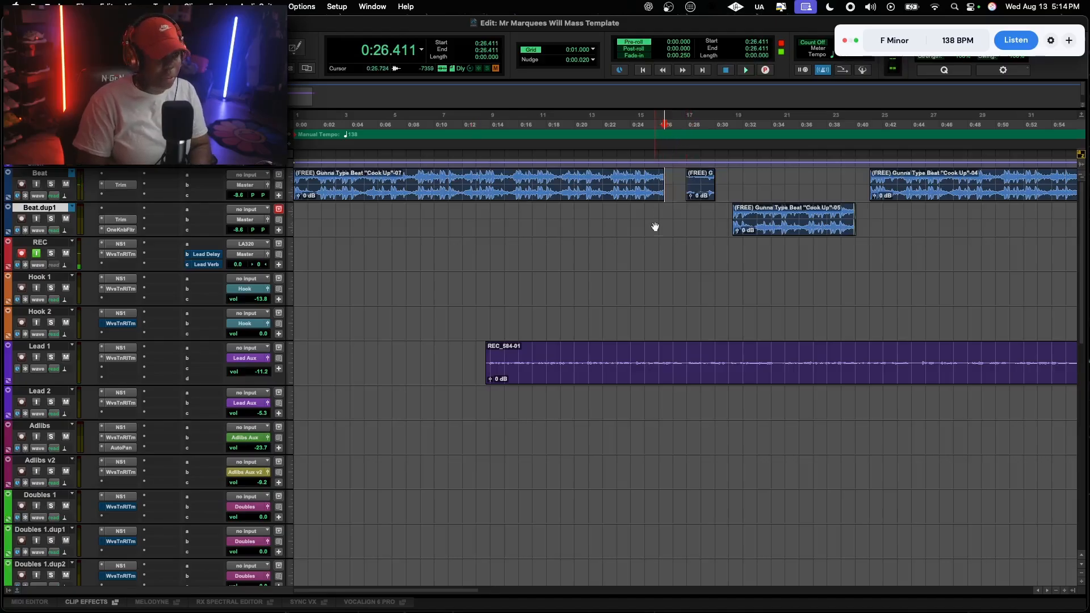
pyautogui.click(645, 222)
pyautogui.press('space')
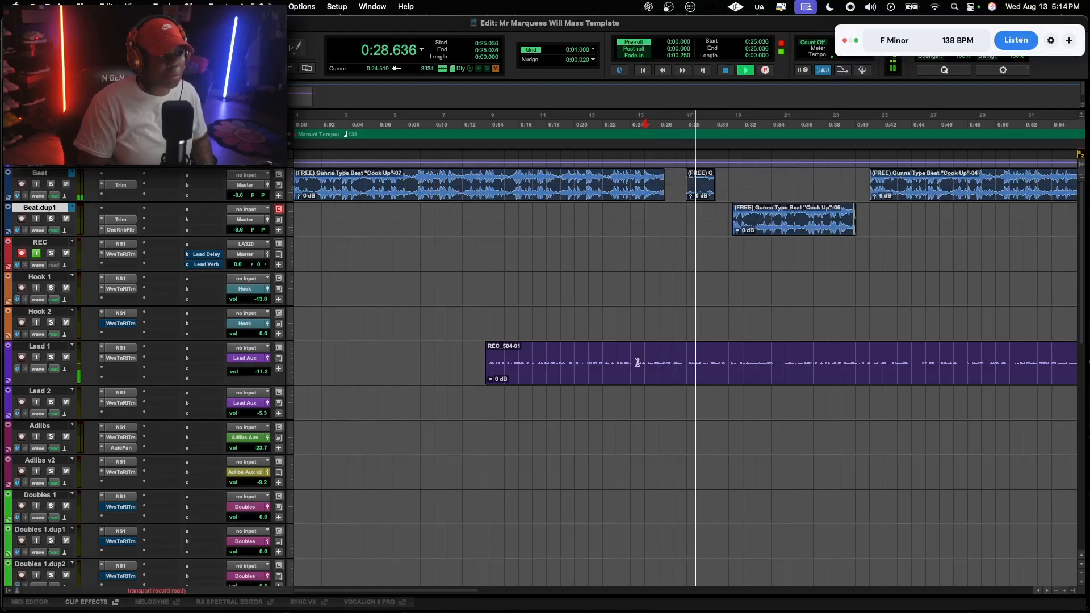
# Trim the start of the Doubles 1 take to about 0:14.5 and lower the track's volume to -20.6 dB
pyautogui.scroll(-5, 638, 360)
pyautogui.click(659, 507)
pyautogui.scroll(5, 738, 386)
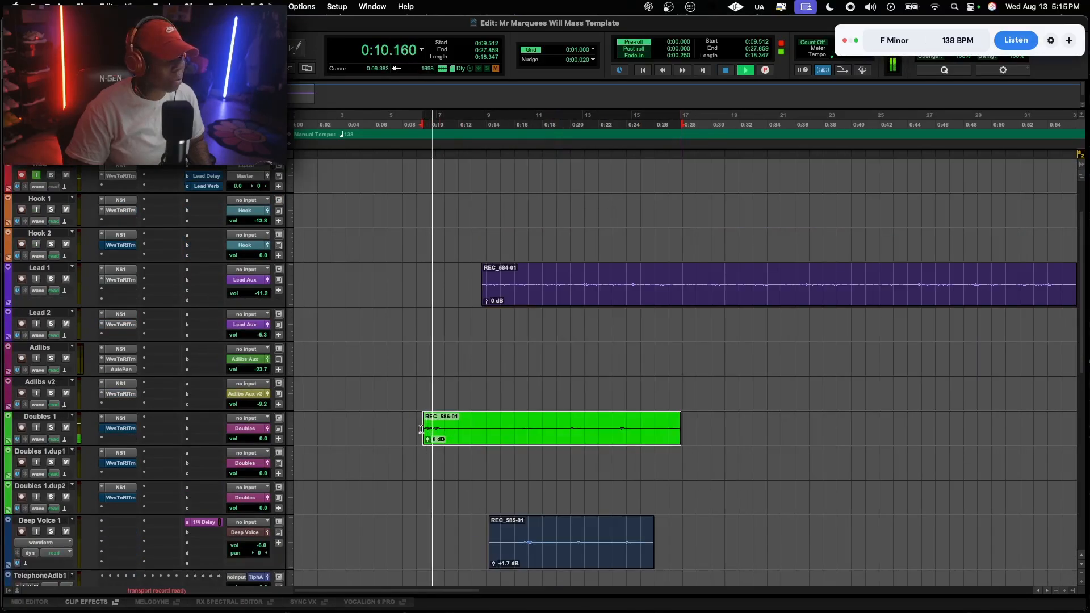
pyautogui.moveTo(421, 429); pyautogui.dragTo(492, 429)
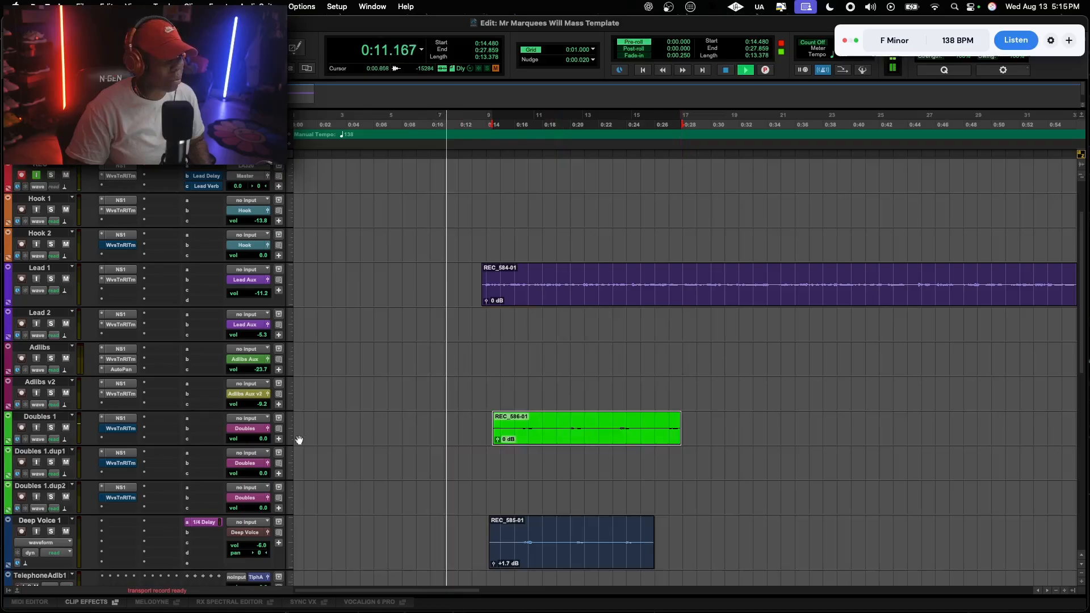
pyautogui.moveTo(262, 443); pyautogui.dragTo(275, 453)
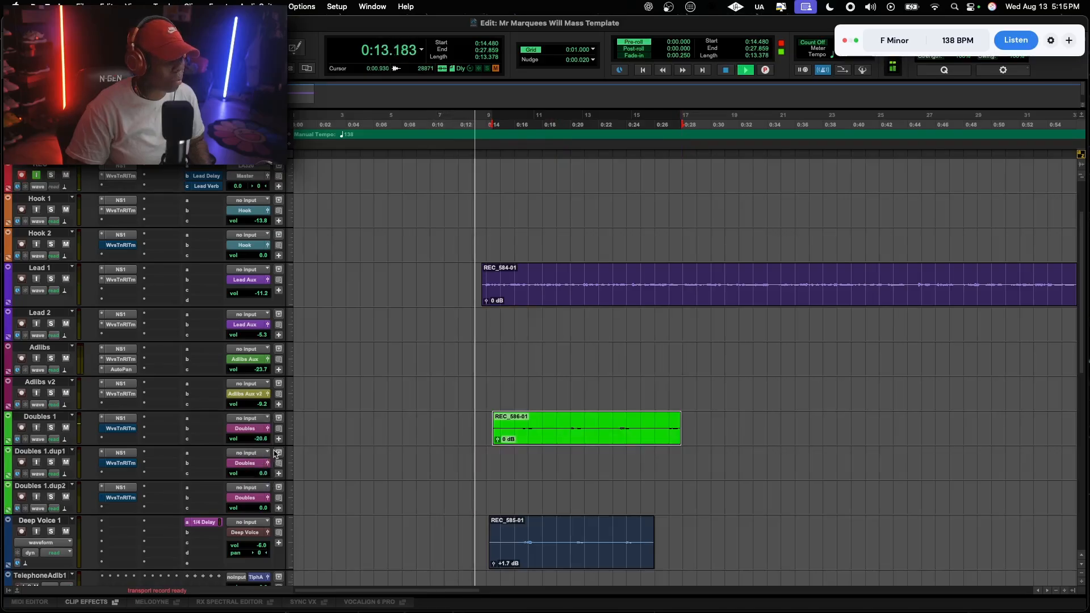
# Enable Waves Tune Real-Time on Doubles 1 with the F Natural Minor scale and set the track's volume to -17.7 dB
pyautogui.click(121, 428)
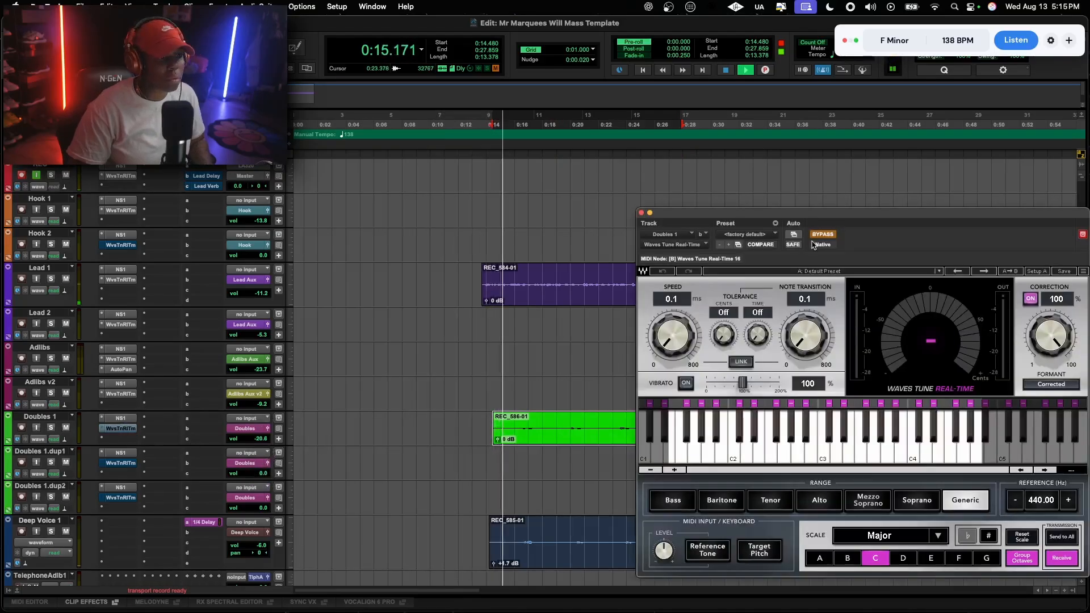
pyautogui.click(818, 235)
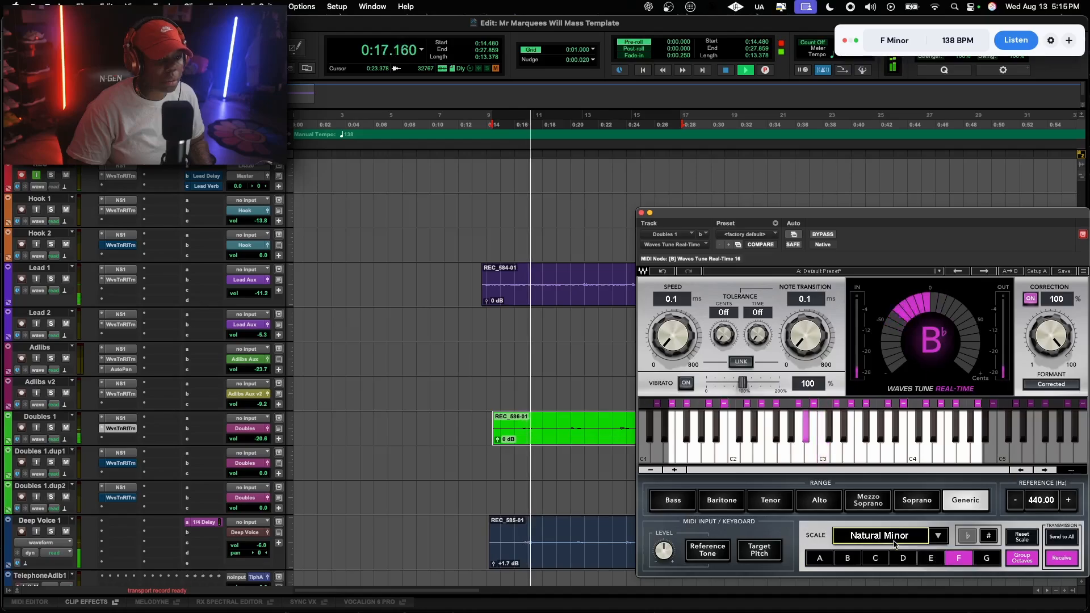
pyautogui.click(641, 213)
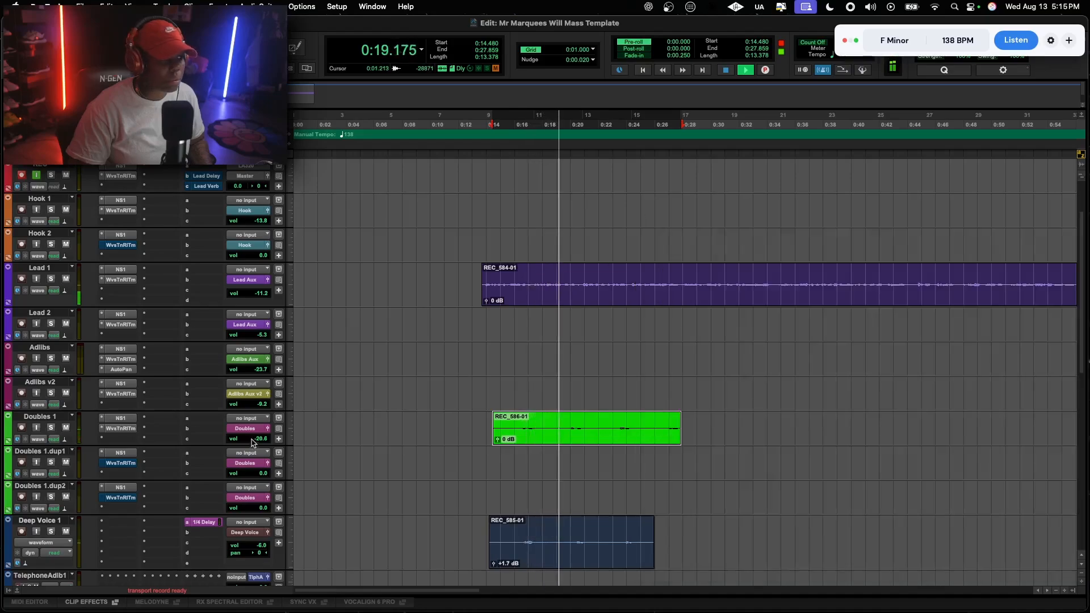
pyautogui.moveTo(253, 442); pyautogui.dragTo(259, 440)
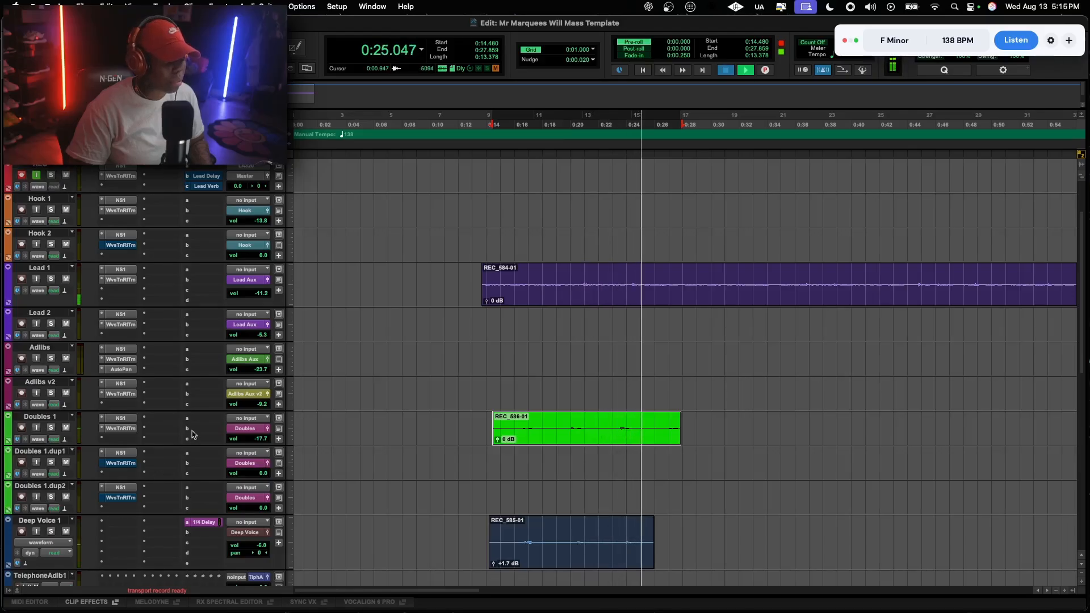
# Stop playback and open the Lead Verb send of the Doubles aux track
pyautogui.press('space')
pyautogui.scroll(-5, 147, 457)
pyautogui.scroll(-2, 126, 466)
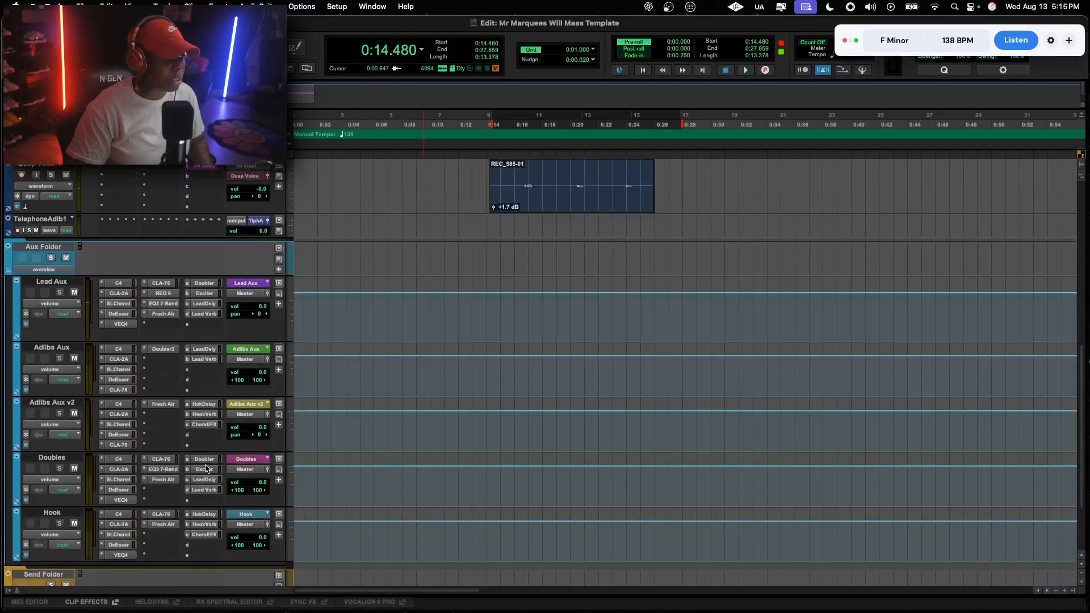
pyautogui.click(204, 491)
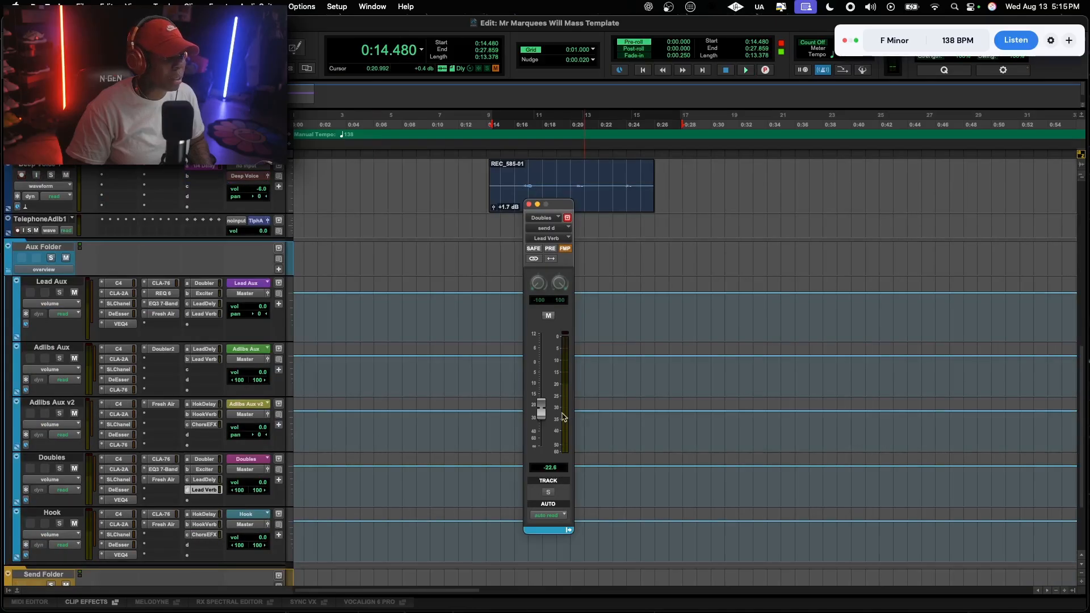
# Record an adlib take on the REC track from about 0:13 to 0:42 and move it to the Adlibs track
pyautogui.scroll(3, 496, 299)
pyautogui.click(489, 276)
pyautogui.press('space')
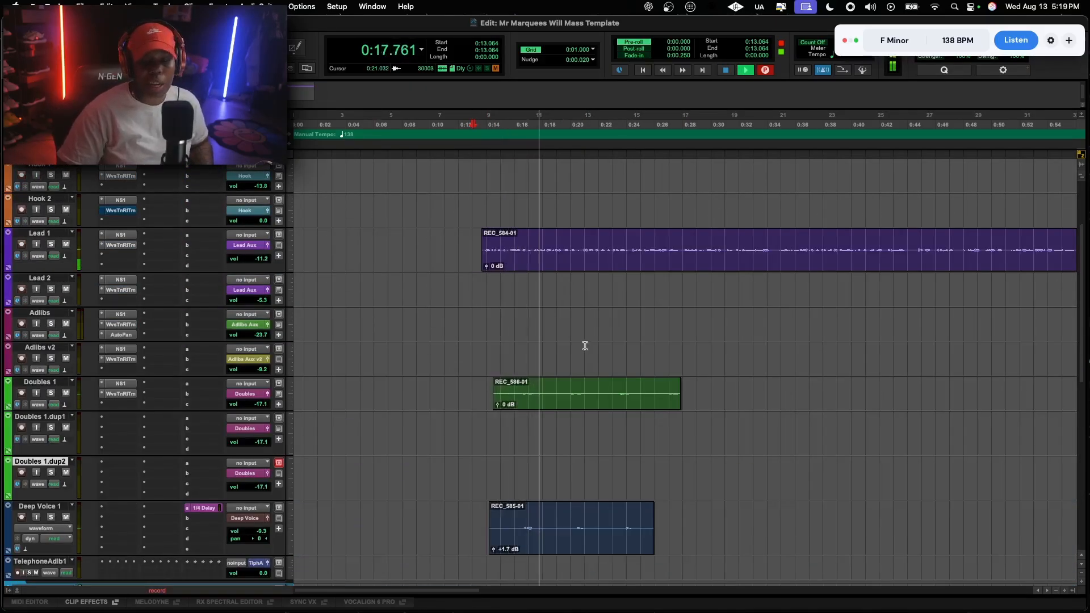
pyautogui.scroll(2, 611, 314)
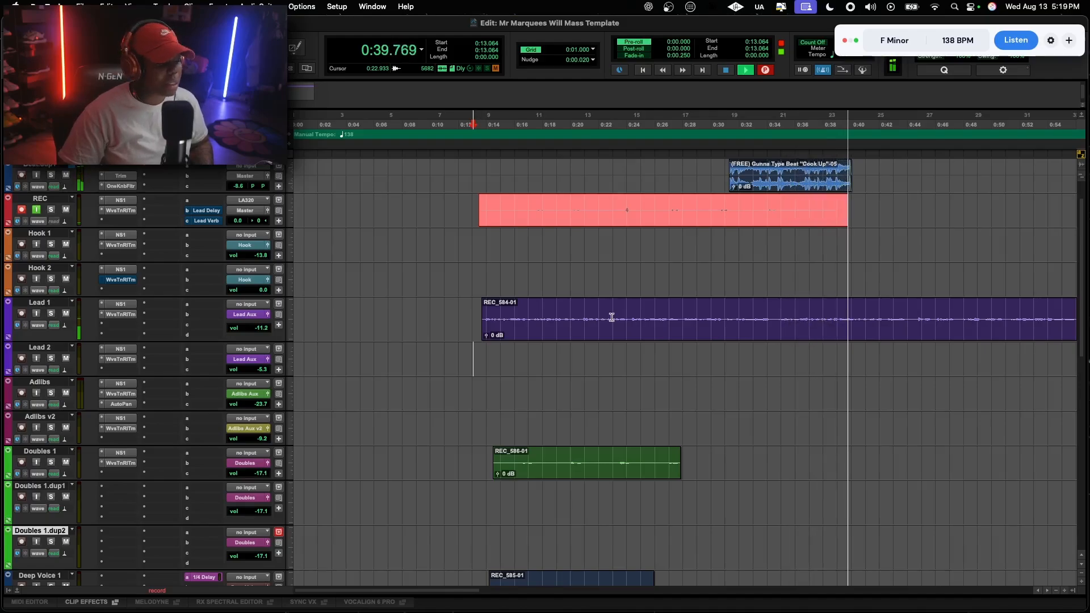
pyautogui.press('space')
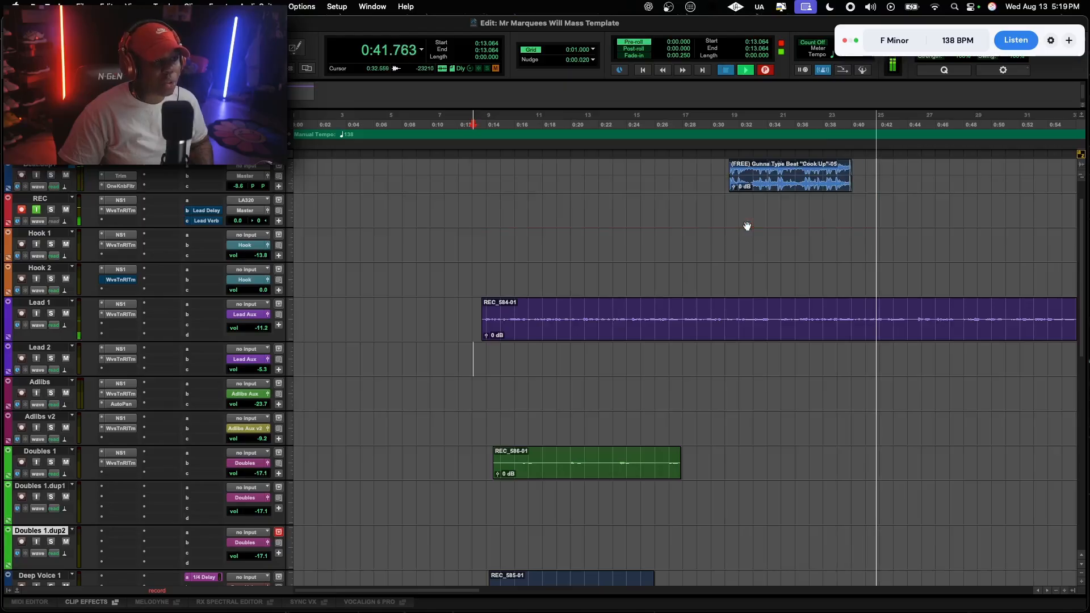
pyautogui.moveTo(747, 226); pyautogui.dragTo(744, 392)
# During playback, trim the start of the Adlibs take to about 0:14.7 and set the Adlibs volume to -24.8 dB
pyautogui.click(515, 363)
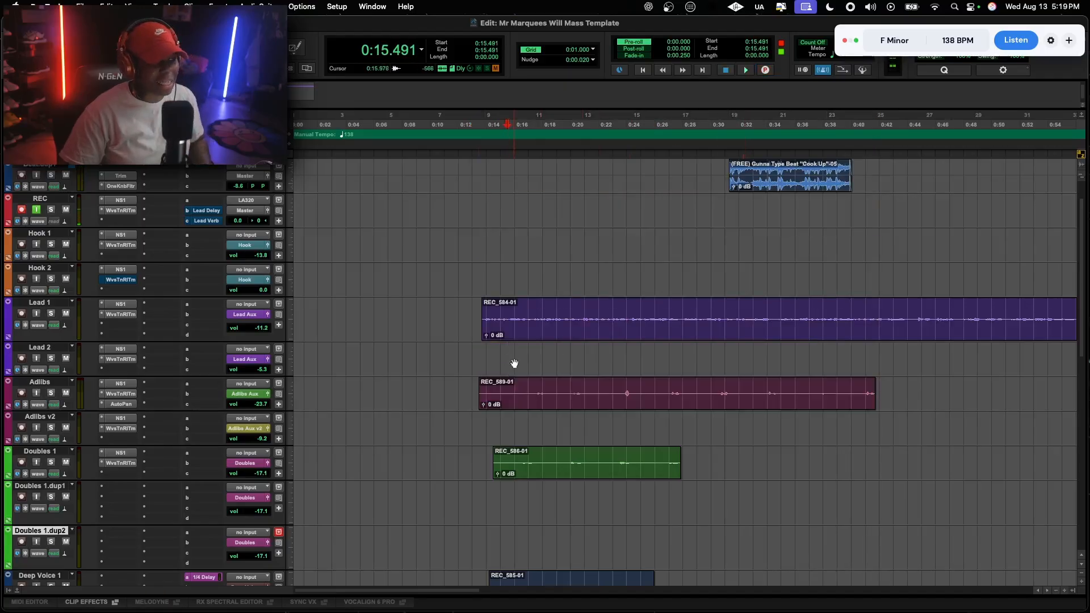
pyautogui.press('space')
pyautogui.moveTo(488, 388); pyautogui.dragTo(495, 390)
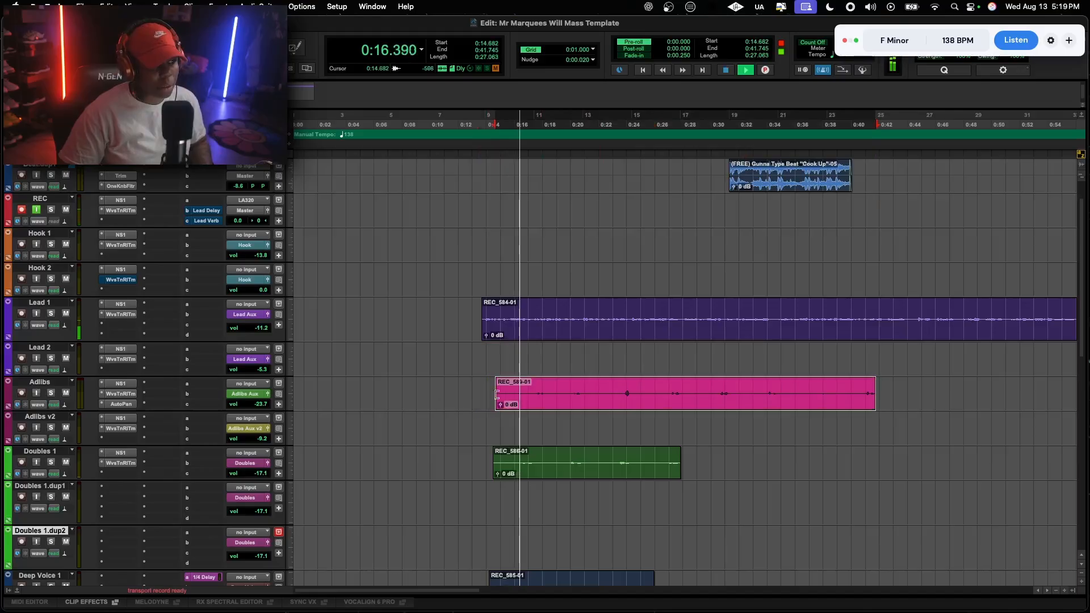
pyautogui.click(264, 404)
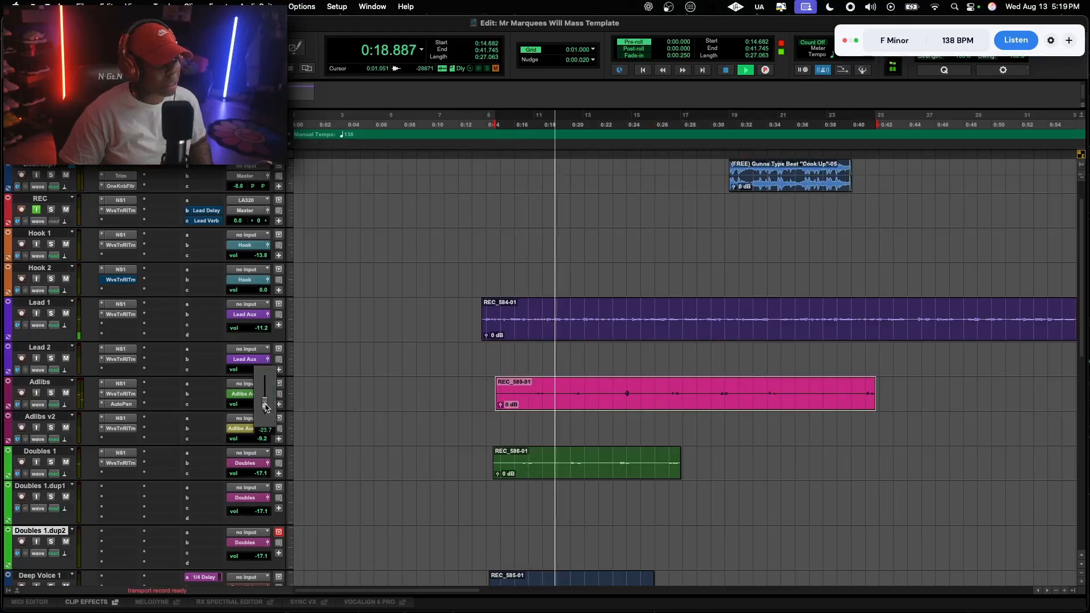
pyautogui.moveTo(266, 408); pyautogui.dragTo(266, 406)
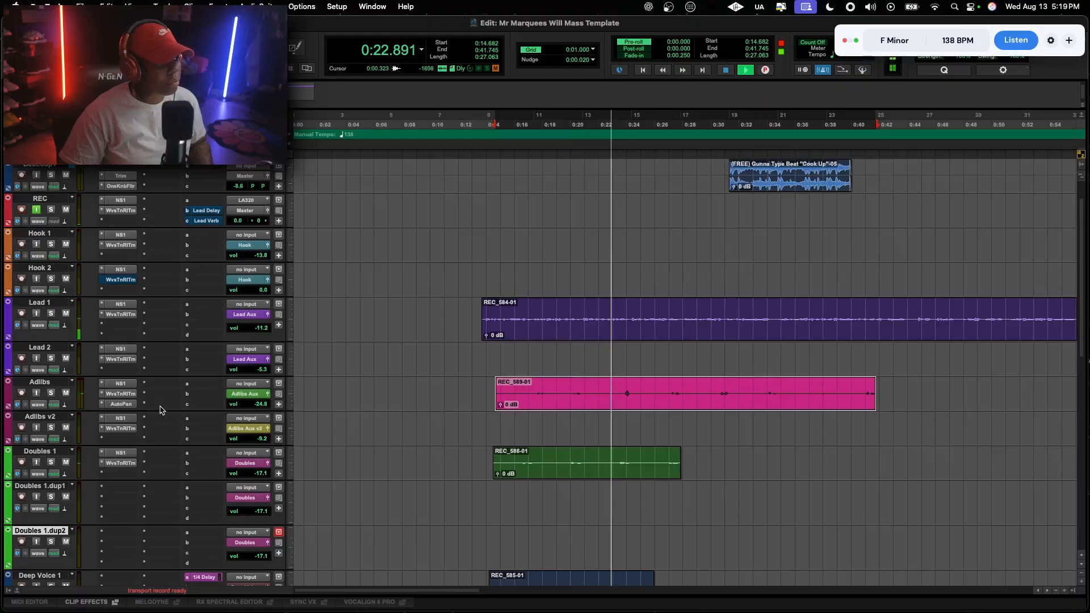
# Check the Adlibs Aux track's Lead Verb send and set its Lead Delay send to -24.3 dB
pyautogui.scroll(-1, 161, 410)
pyautogui.scroll(-8, 160, 408)
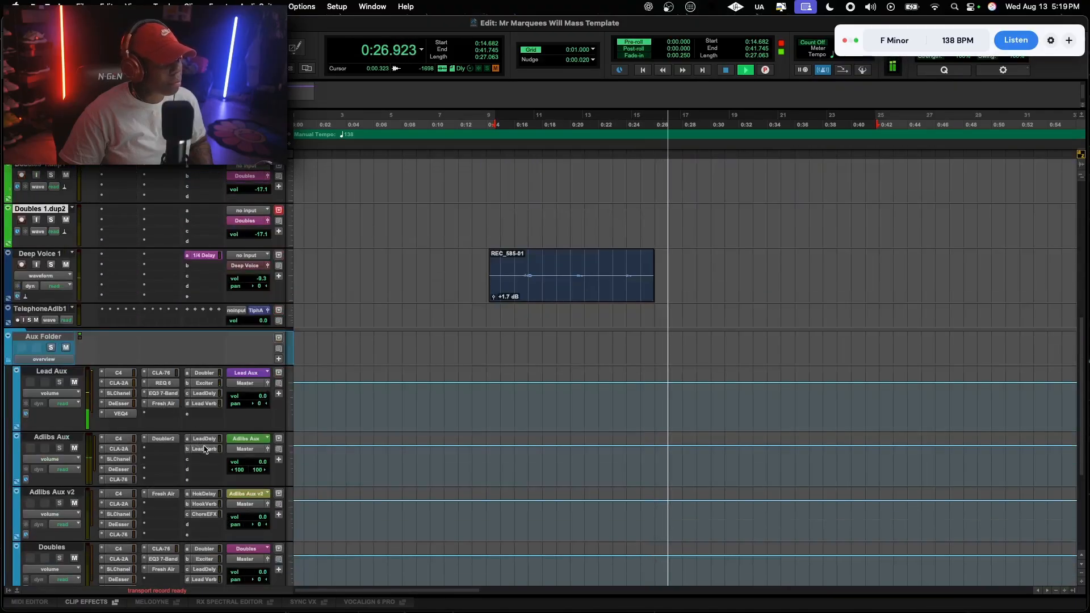
pyautogui.click(205, 450)
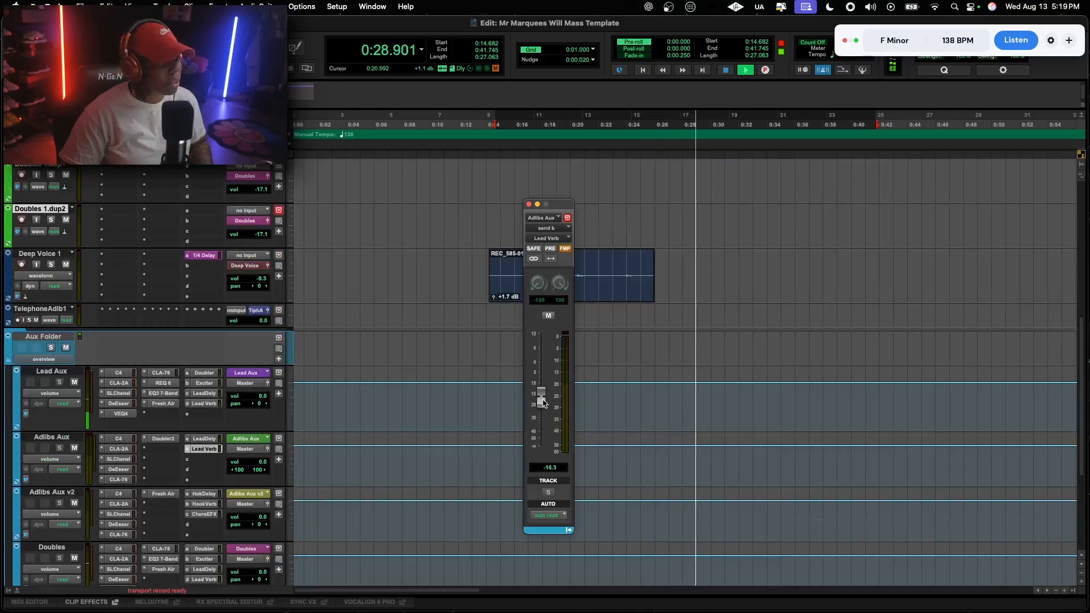
pyautogui.click(206, 440)
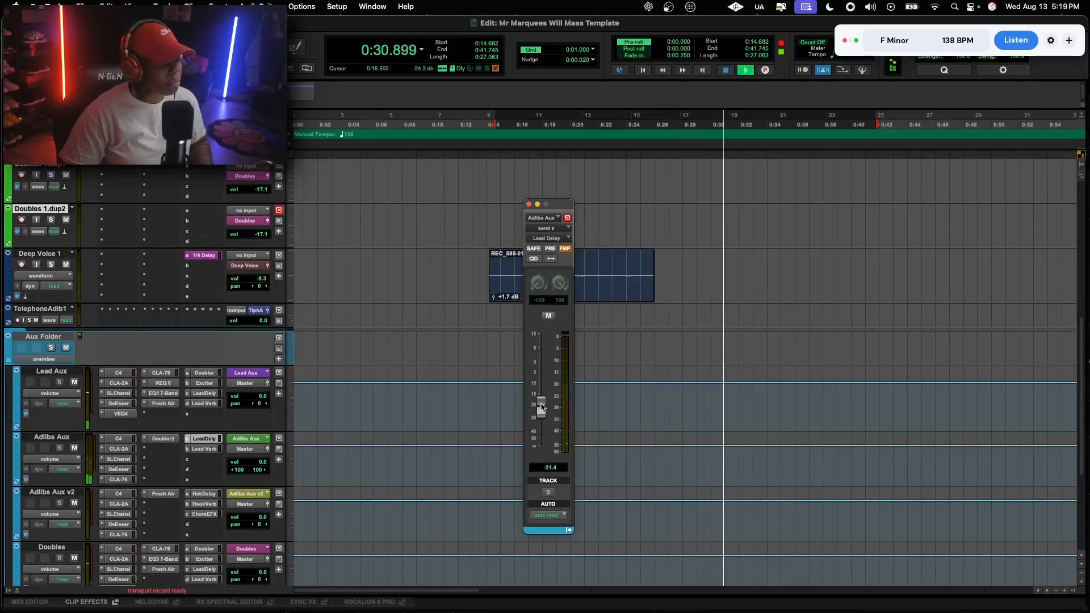
pyautogui.moveTo(543, 407); pyautogui.dragTo(542, 413)
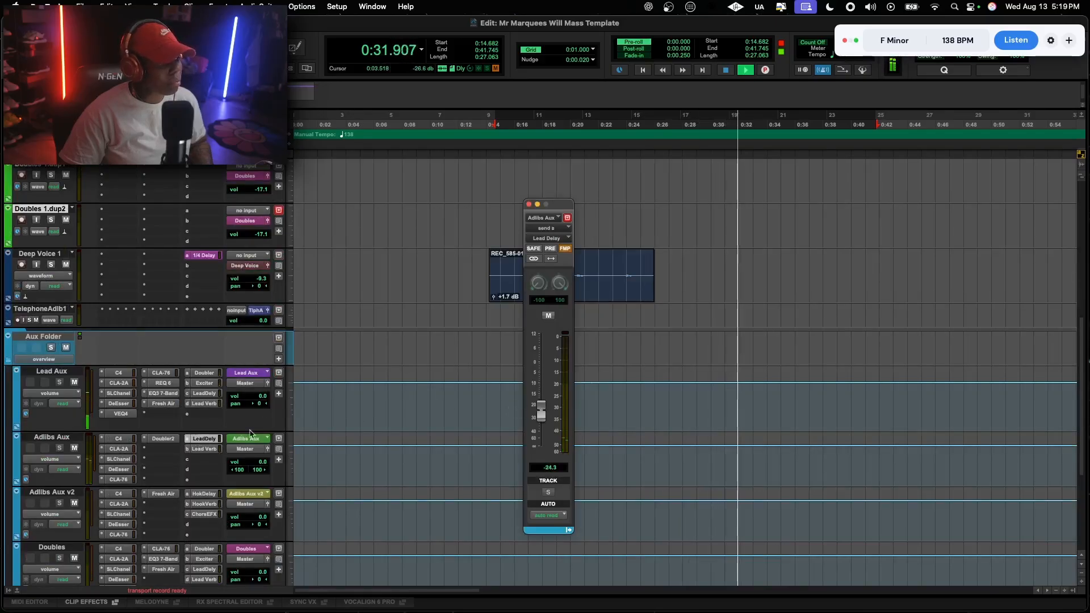
# Lower the Adlibs Aux track's volume to -3.3 dB and remove the AutoPan insert from the Adlibs track
pyautogui.click(205, 449)
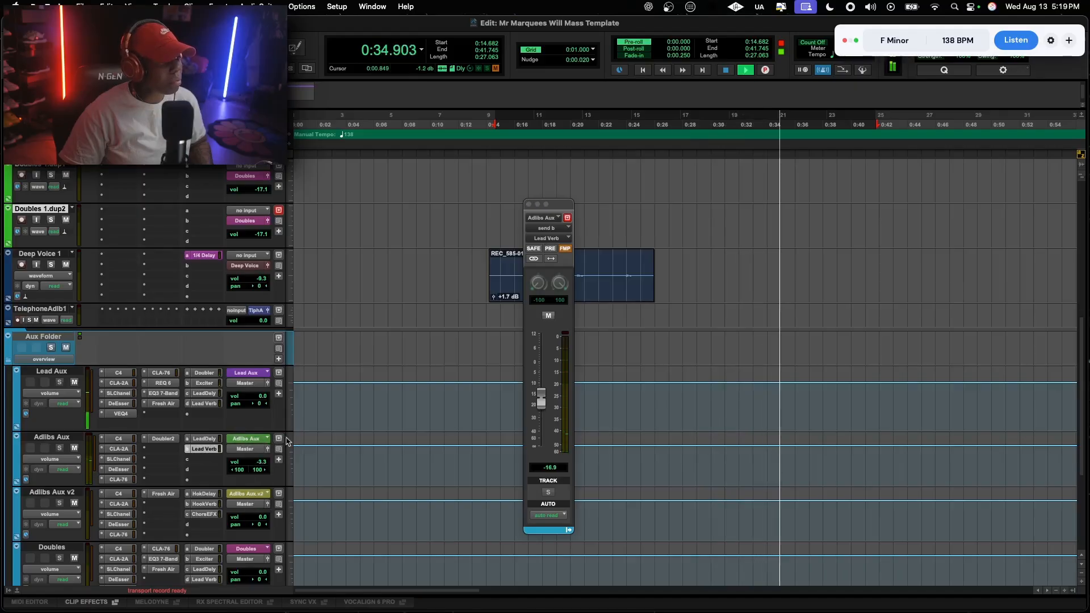
pyautogui.scroll(5, 134, 325)
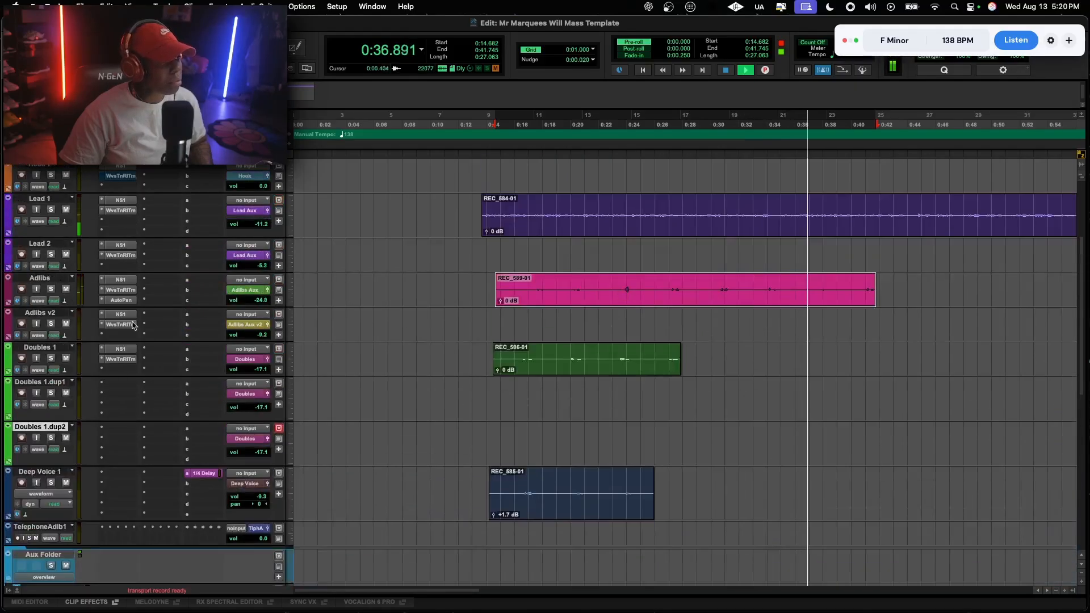
pyautogui.press('space')
pyautogui.click(107, 303)
pyautogui.click(122, 259)
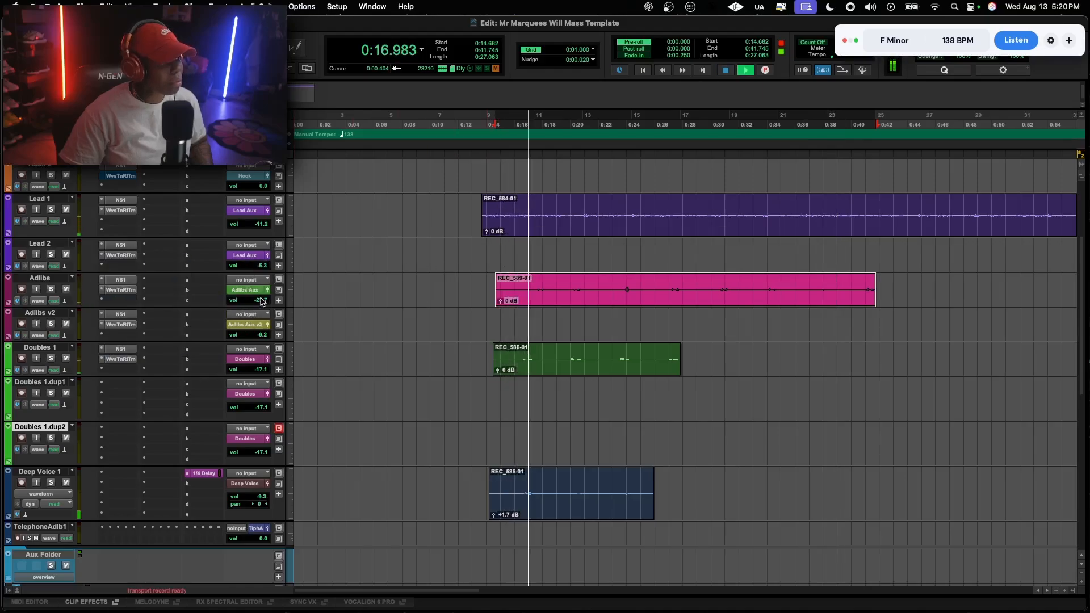
# During playback, raise the Adlibs track's volume to -19.7 dB
pyautogui.moveTo(261, 301); pyautogui.dragTo(260, 299)
pyautogui.scroll(-15, 250, 329)
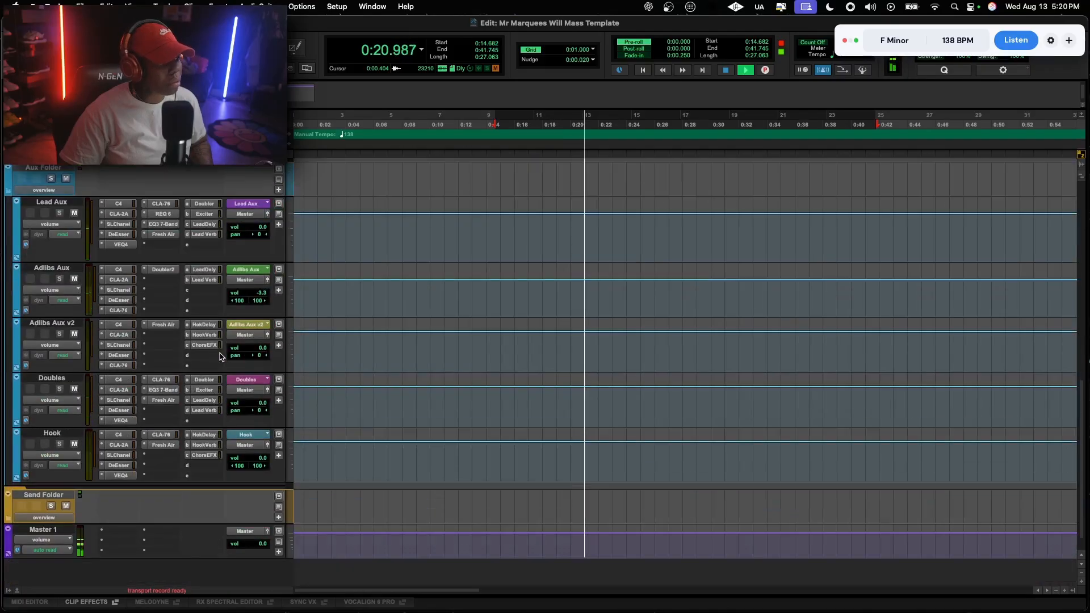
pyautogui.scroll(8, 224, 354)
pyautogui.scroll(5, 224, 353)
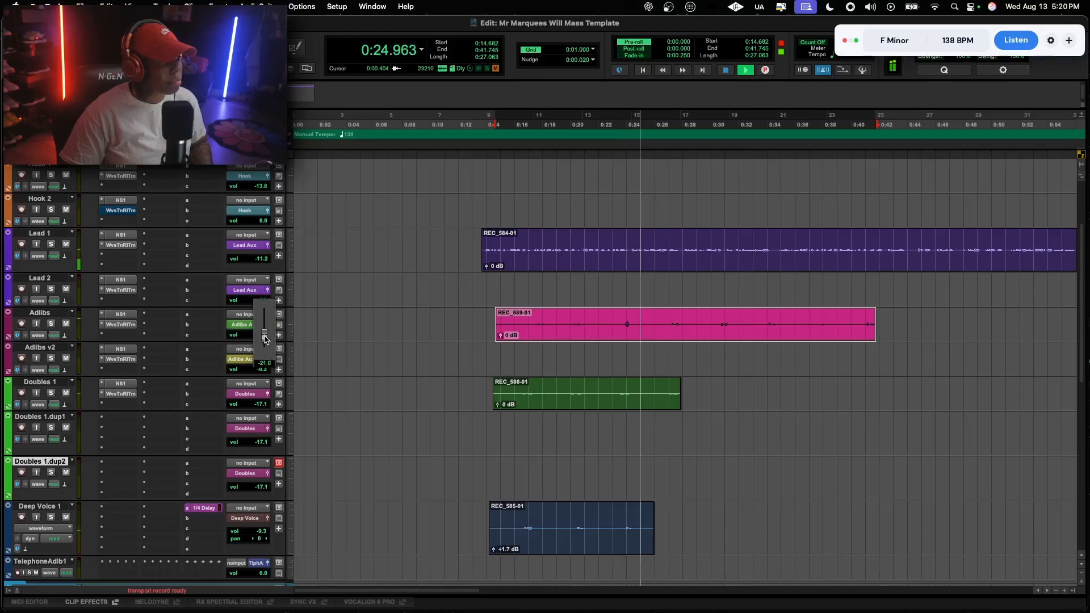
pyautogui.scroll(-5, 210, 394)
pyautogui.scroll(-3, 210, 394)
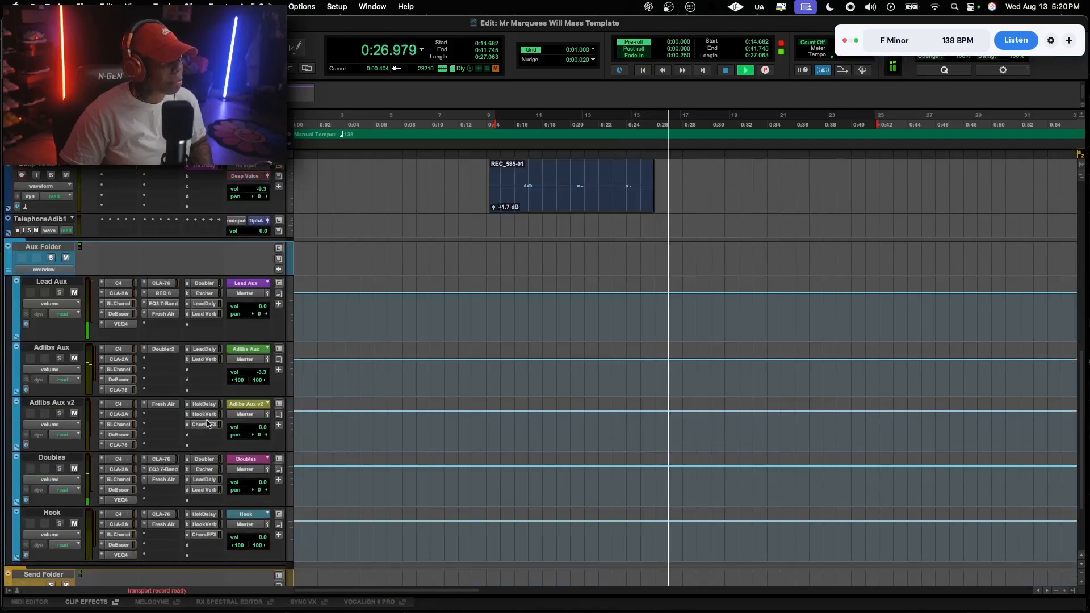
# Set the Adlibs Aux track's Lead Delay send to -10.7 dB and close the send window
pyautogui.click(204, 349)
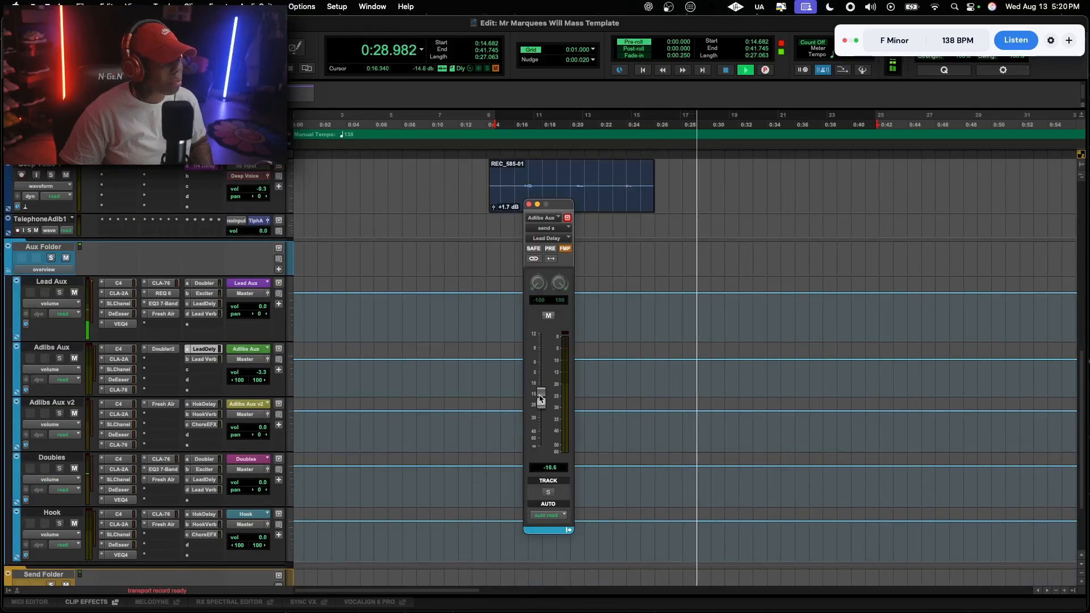
pyautogui.scroll(9, 460, 370)
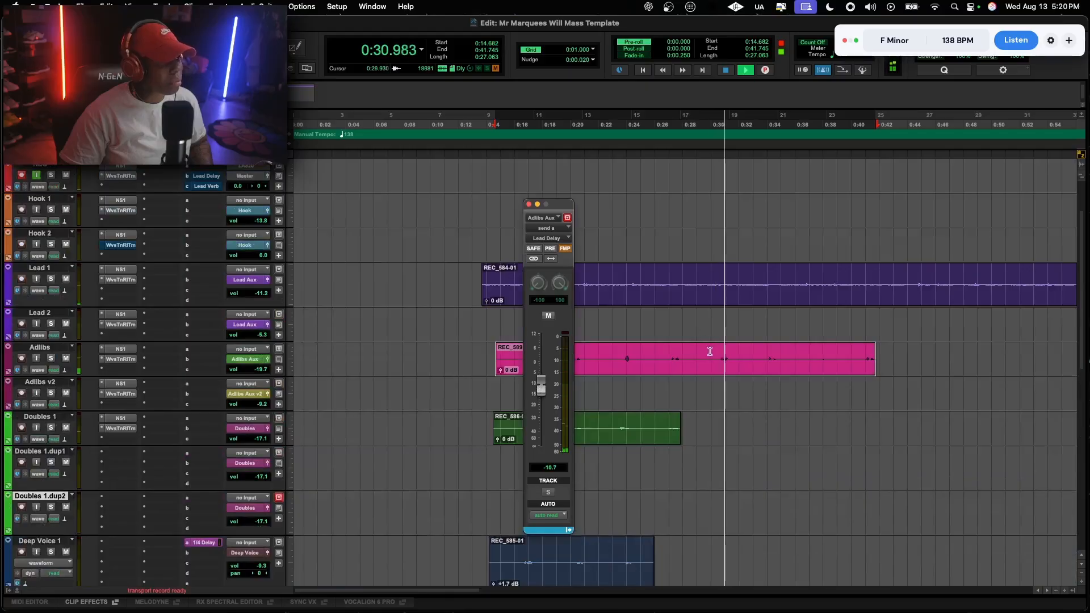
pyautogui.click(528, 204)
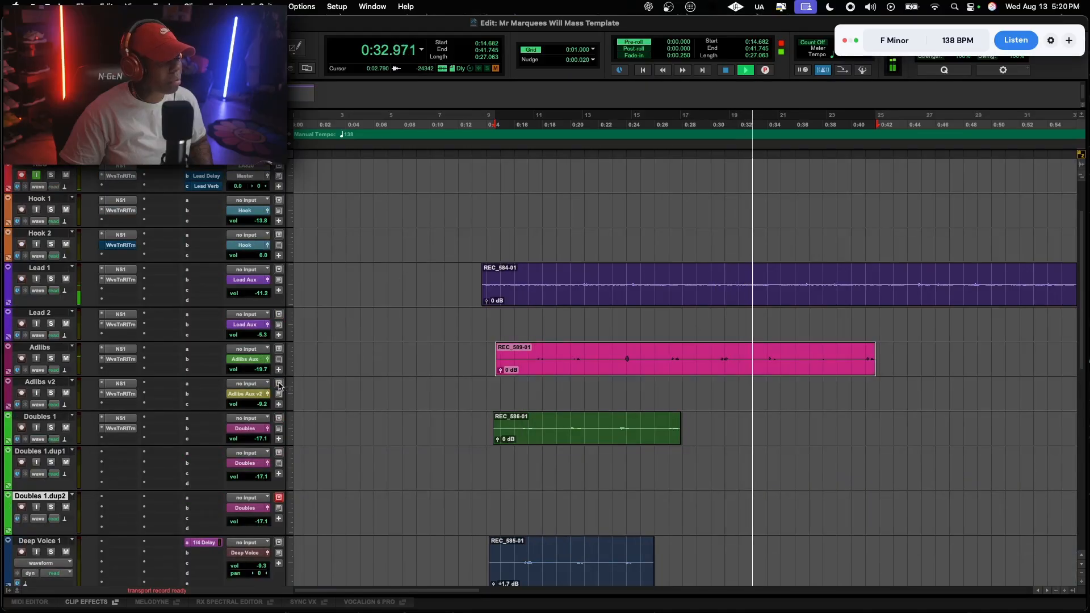
# Check the Adlibs Aux track's DeEsser and SSLChannel inserts, and remove the SSLChannel with playback stopped
pyautogui.scroll(-7, 173, 372)
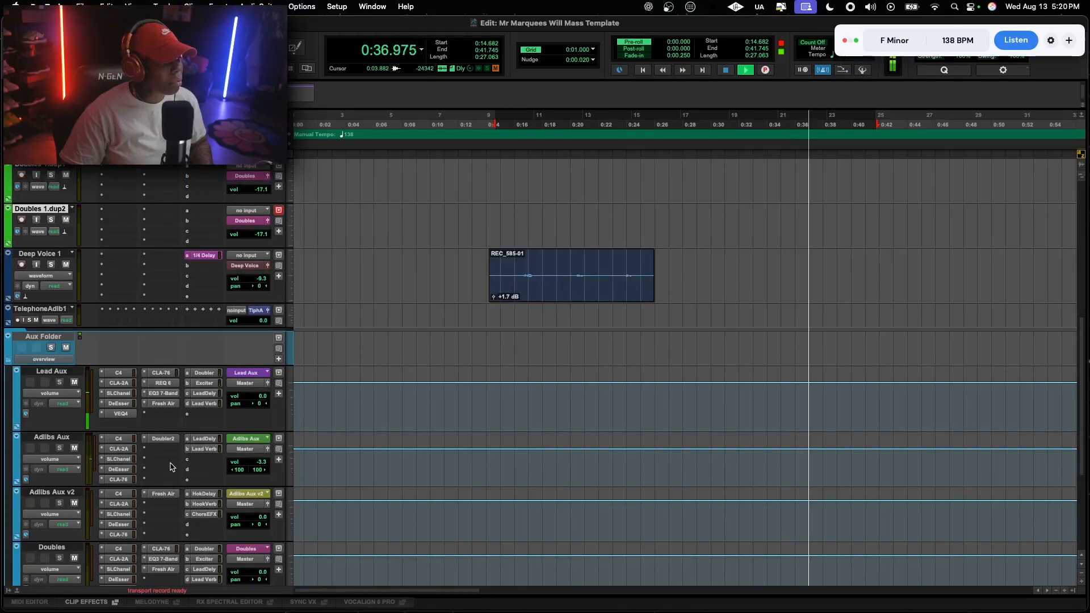
pyautogui.click(118, 449)
pyautogui.click(121, 469)
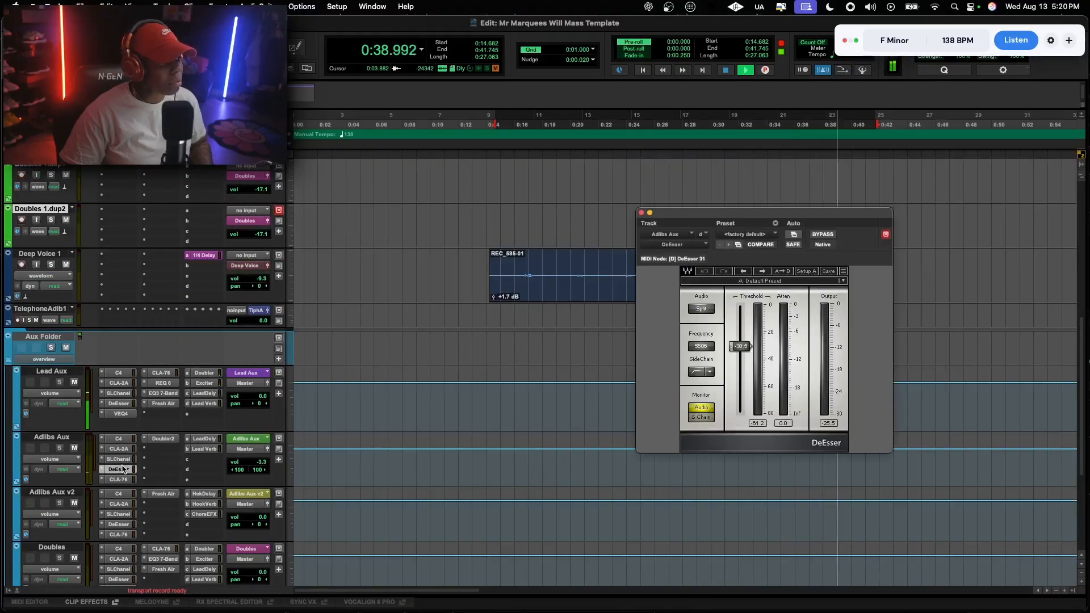
pyautogui.click(121, 460)
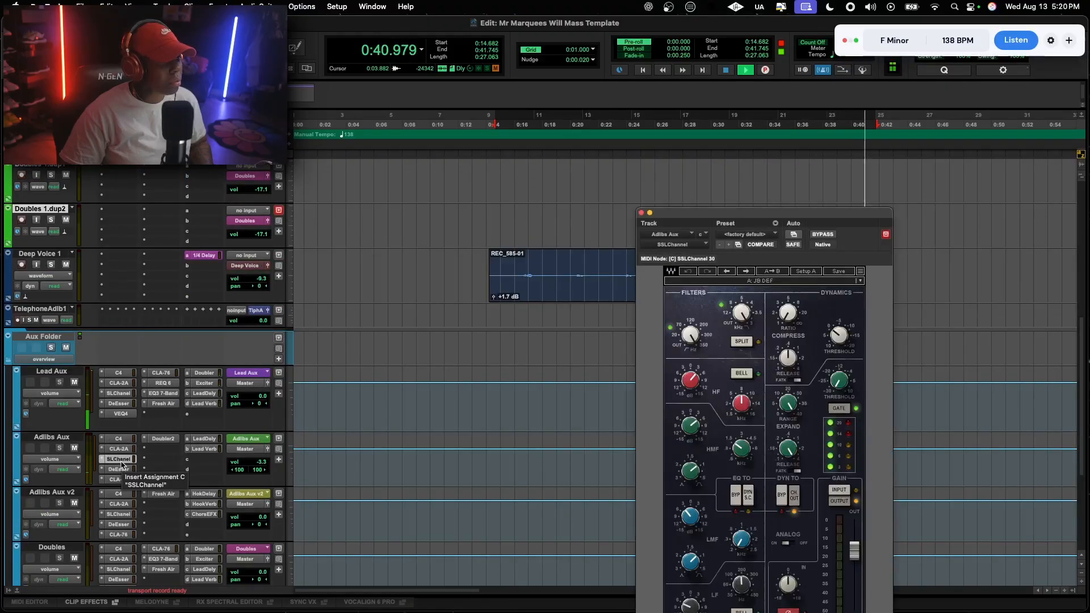
pyautogui.click(119, 479)
pyautogui.press('space')
pyautogui.click(107, 459)
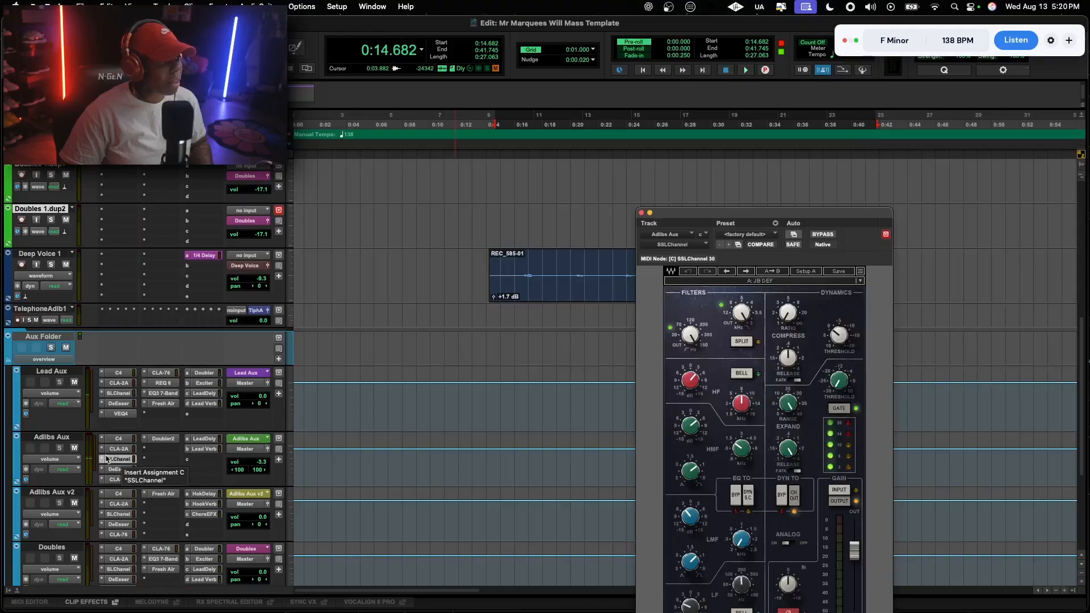
pyautogui.click(102, 460)
pyautogui.click(152, 424)
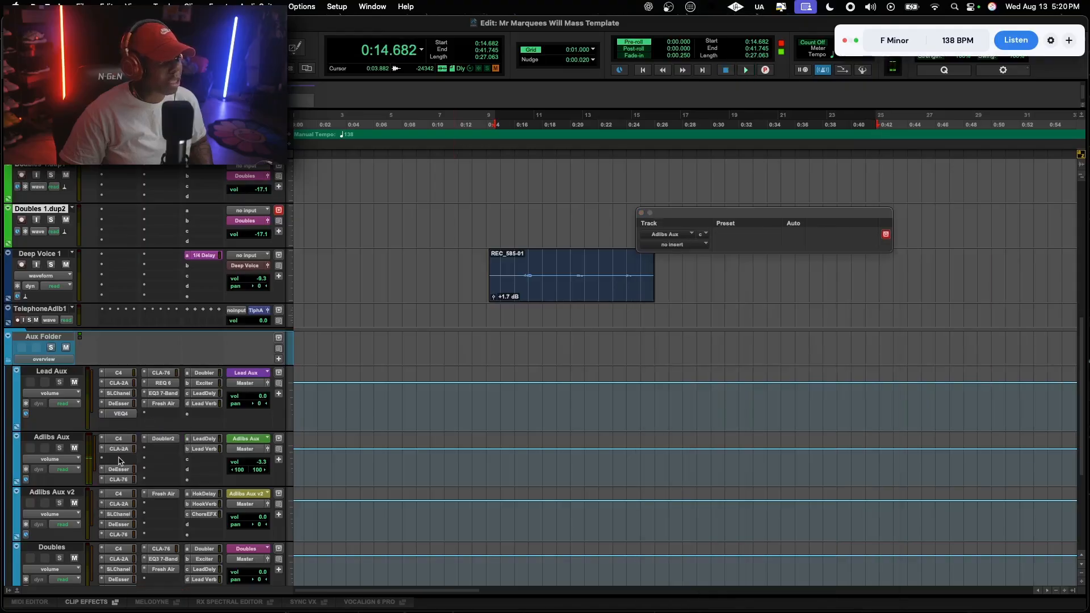
# Insert the EQ3 7-Band plug-in in the empty third insert slot of the Adlibs Aux track
pyautogui.click(105, 463)
pyautogui.click(144, 440)
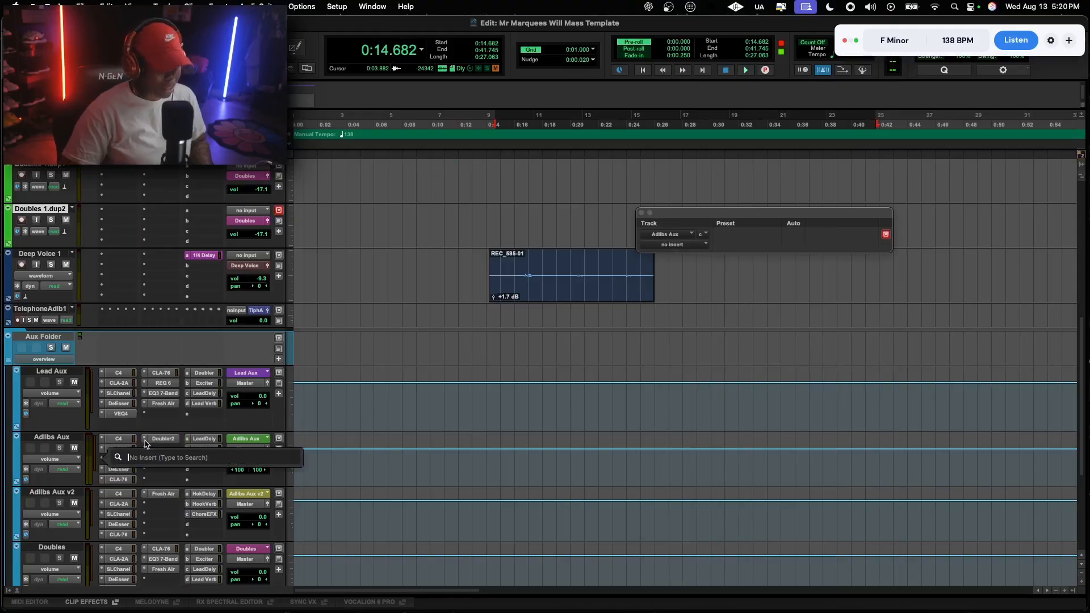
pyautogui.write('eq')
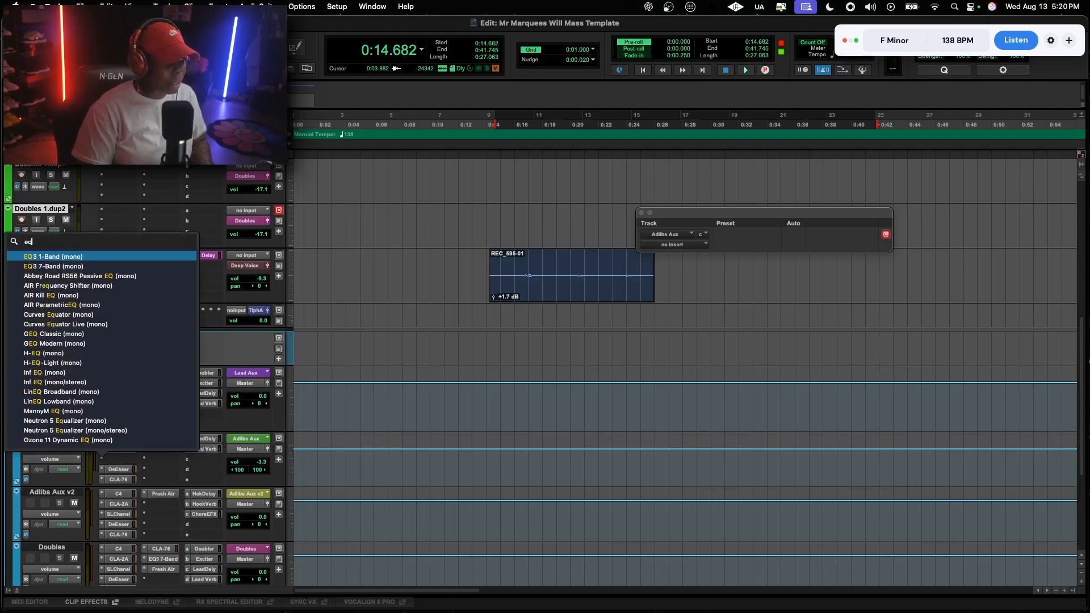
pyautogui.click(89, 267)
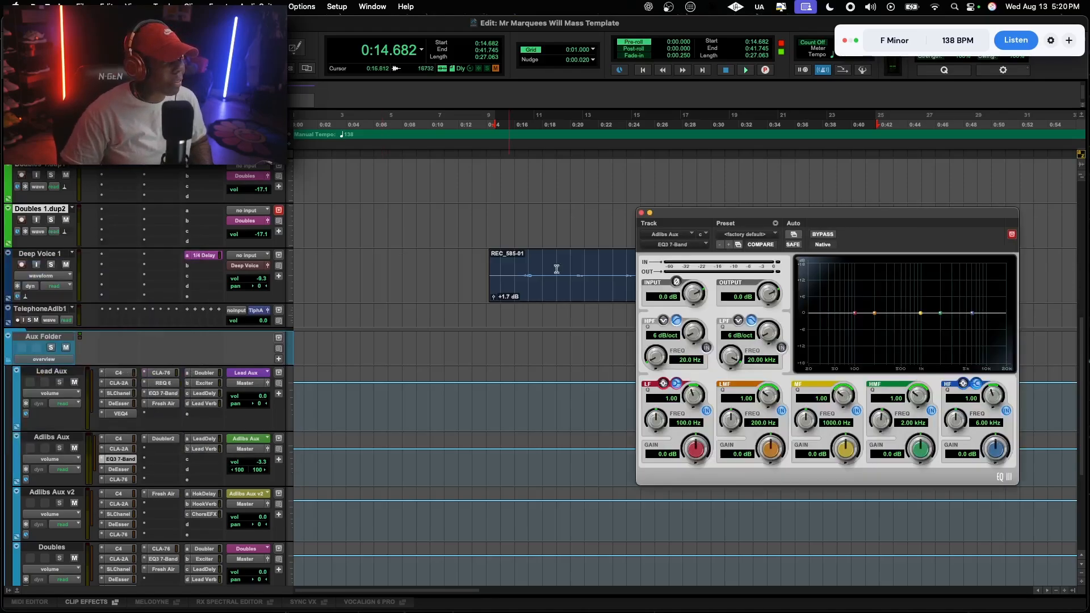
# Load the Telephone 2 - 7 Band preset in the EQ and set its HMF band to 3.0 dB at 2.04 kHz
pyautogui.click(746, 234)
pyautogui.moveTo(767, 215)
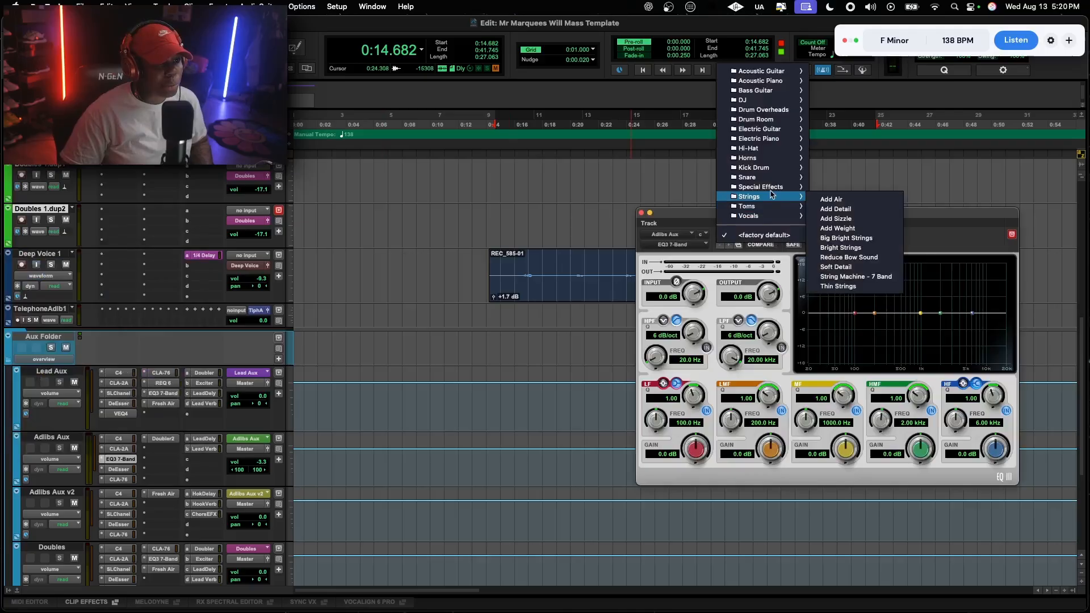
pyautogui.click(851, 261)
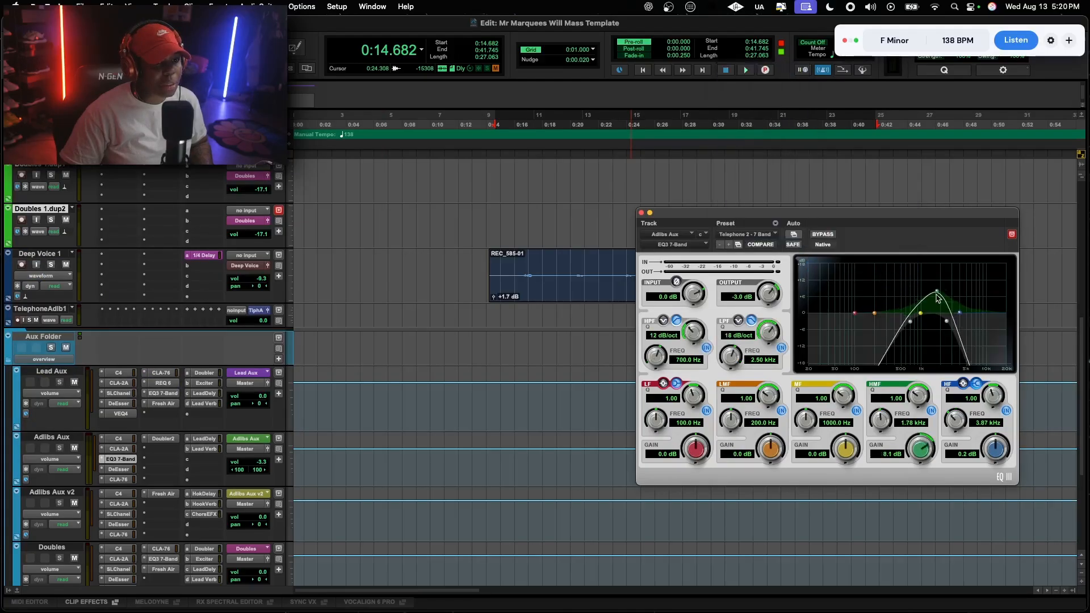
pyautogui.press('space')
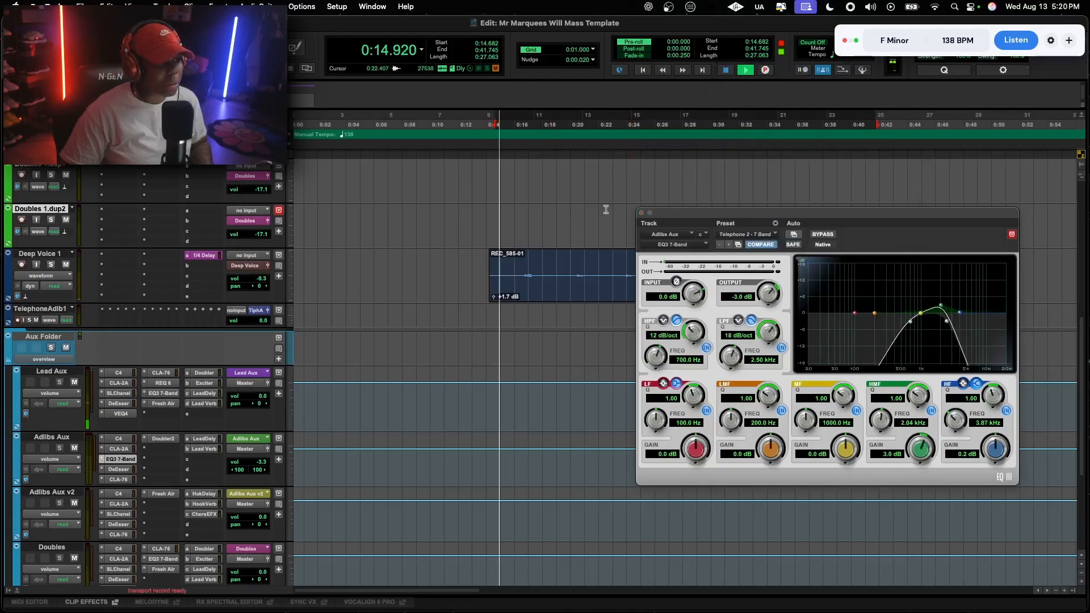
pyautogui.click(642, 212)
# While the session plays, raise the Adlibs track's volume to -17.1 dB
pyautogui.scroll(5, 652, 303)
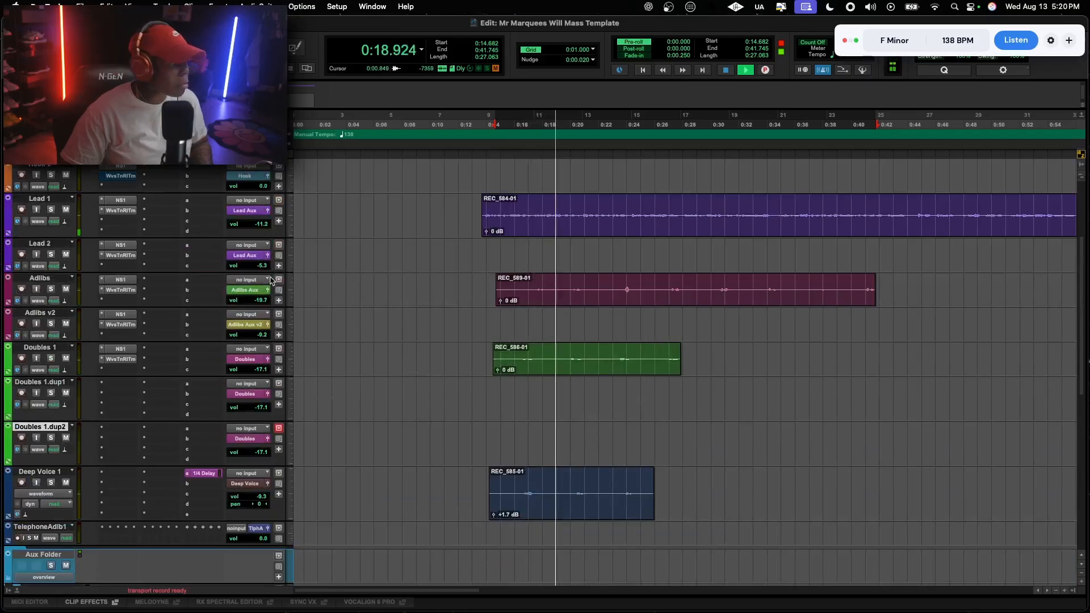
pyautogui.moveTo(266, 300); pyautogui.dragTo(266, 296)
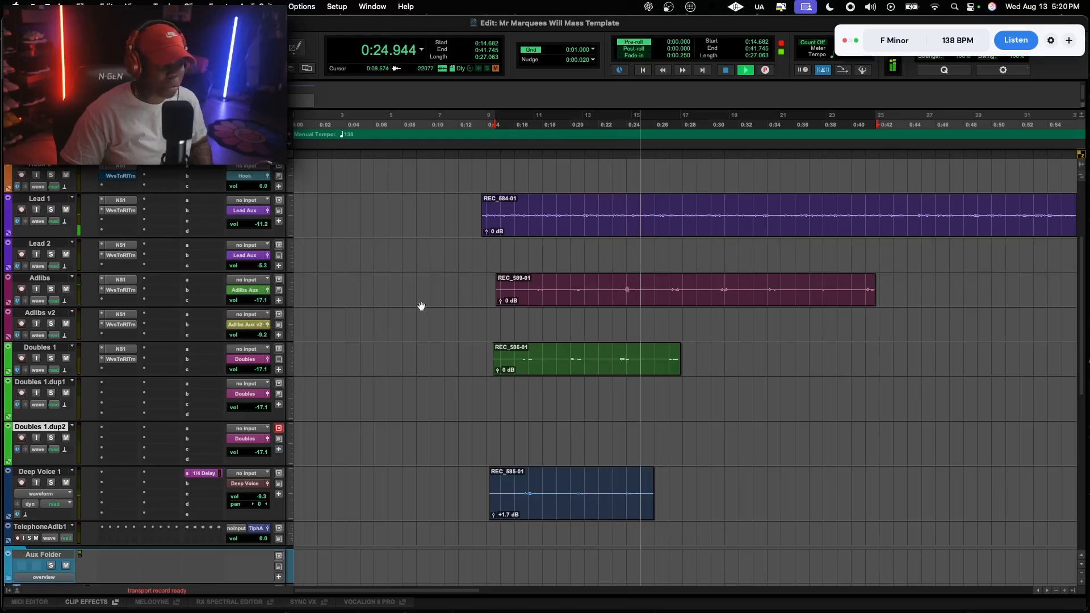
pyautogui.scroll(5, 665, 341)
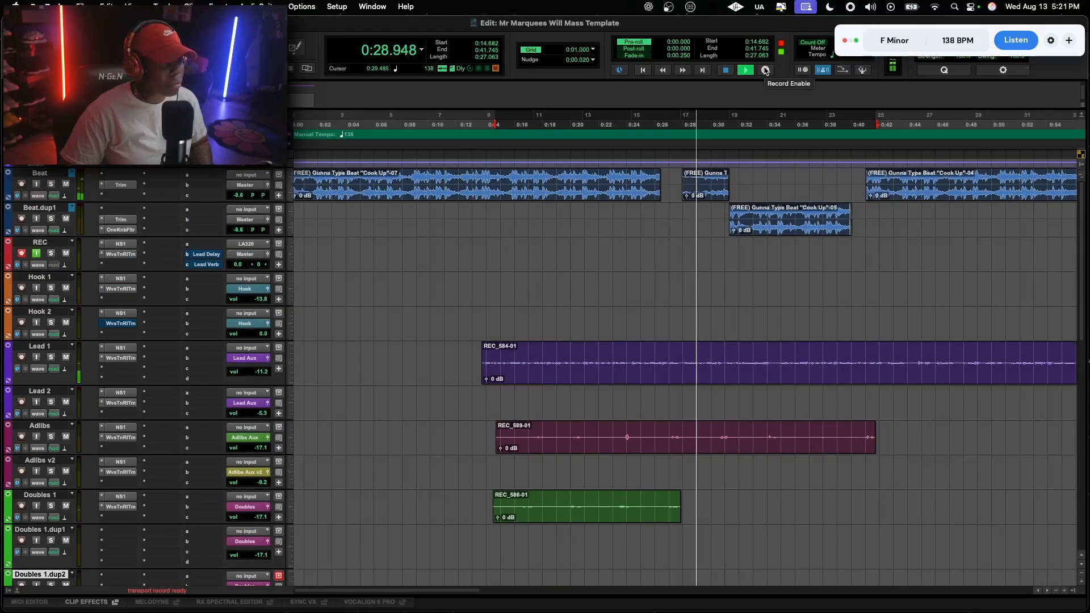
pyautogui.click(766, 70)
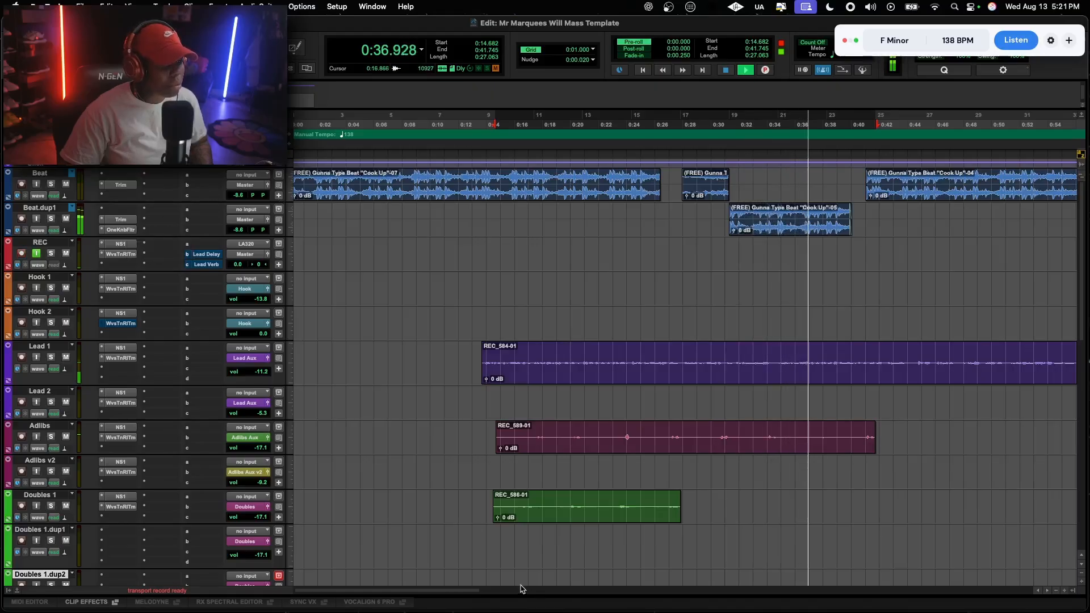
# Split the Lead 1 clip at 0:41.175, move its second part to Hook 1, and play from about 0:36.5
pyautogui.moveTo(454, 591); pyautogui.dragTo(513, 589)
pyautogui.click(674, 353)
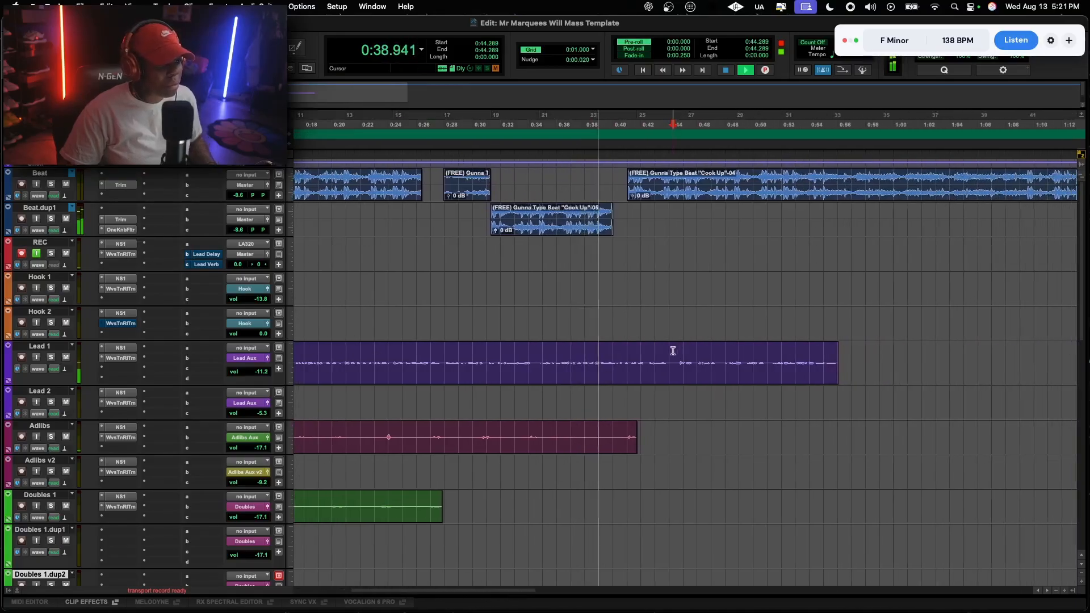
pyautogui.press('space')
pyautogui.click(632, 354)
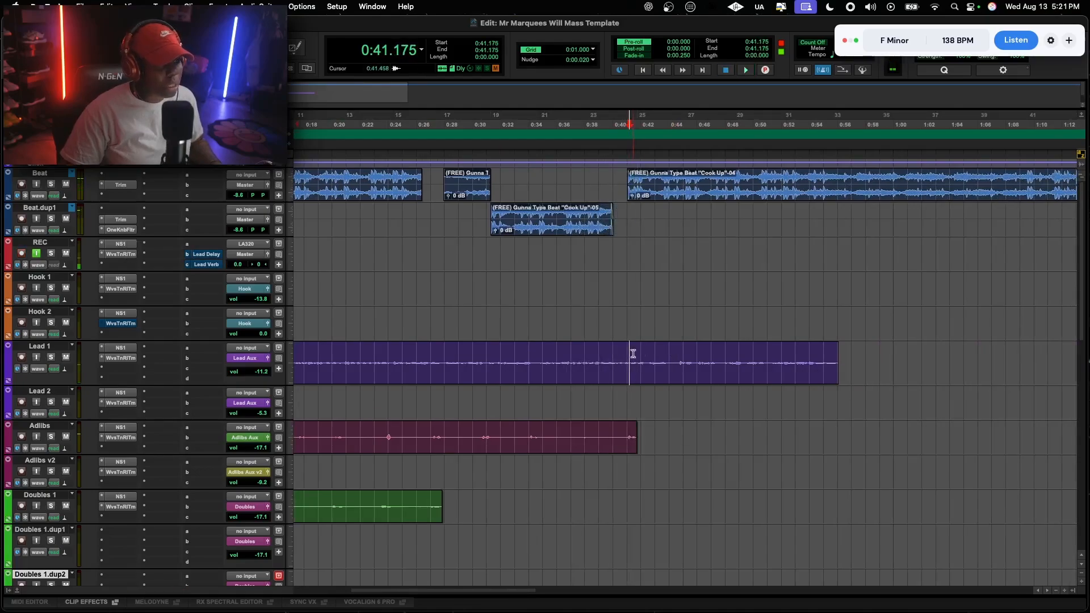
pyautogui.moveTo(684, 387); pyautogui.dragTo(683, 316)
pyautogui.click(563, 291)
pyautogui.press('space')
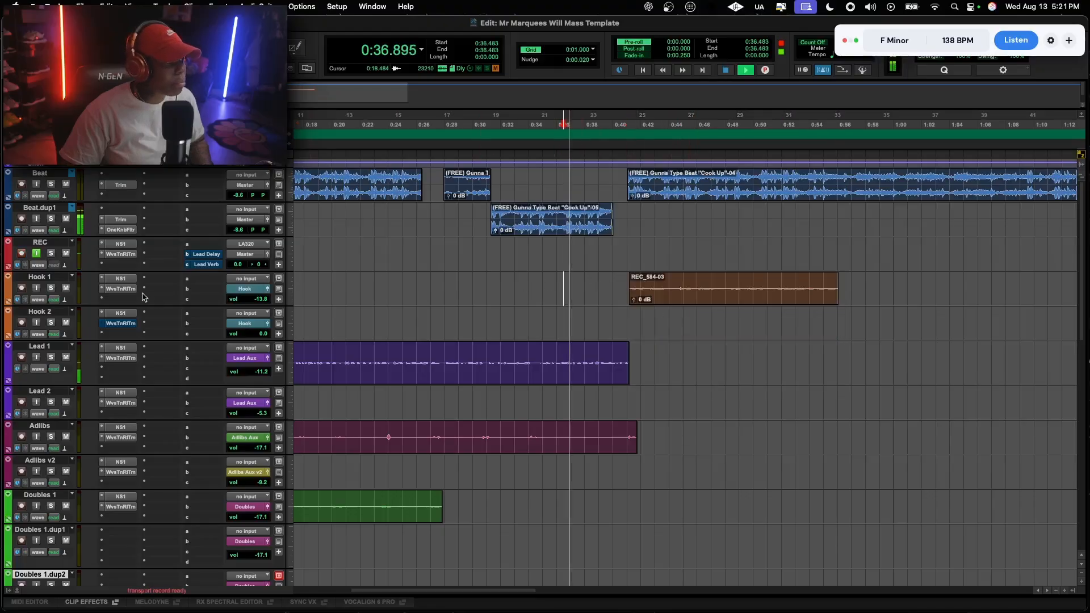
# Check the Waves Tune Real-Time insert on Hook 1 and set the Hook 1 volume to -11.9 dB
pyautogui.click(123, 290)
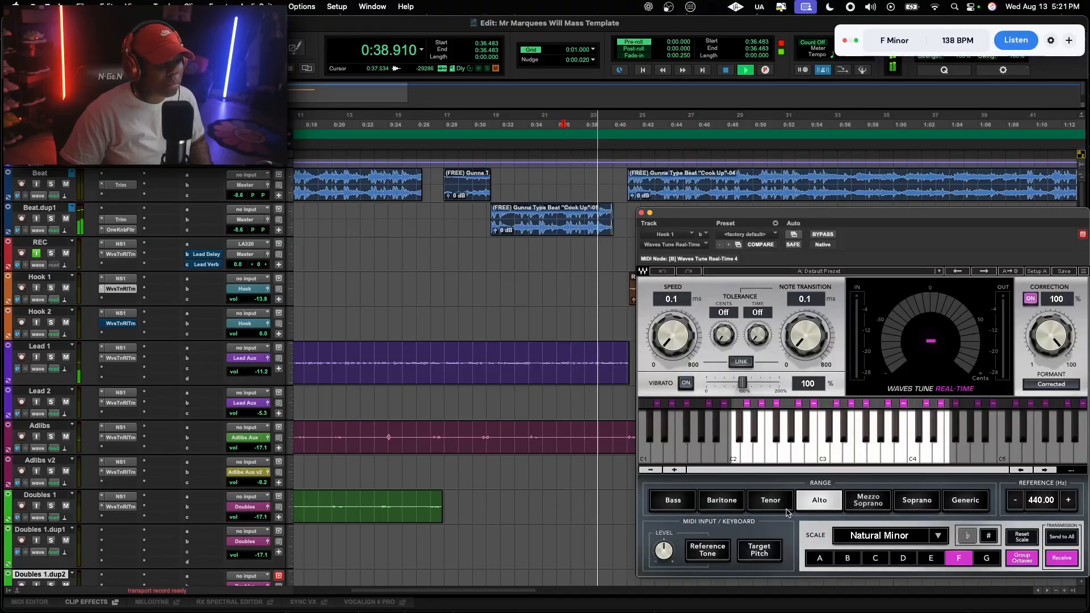
pyautogui.click(553, 285)
pyautogui.moveTo(261, 298); pyautogui.dragTo(257, 302)
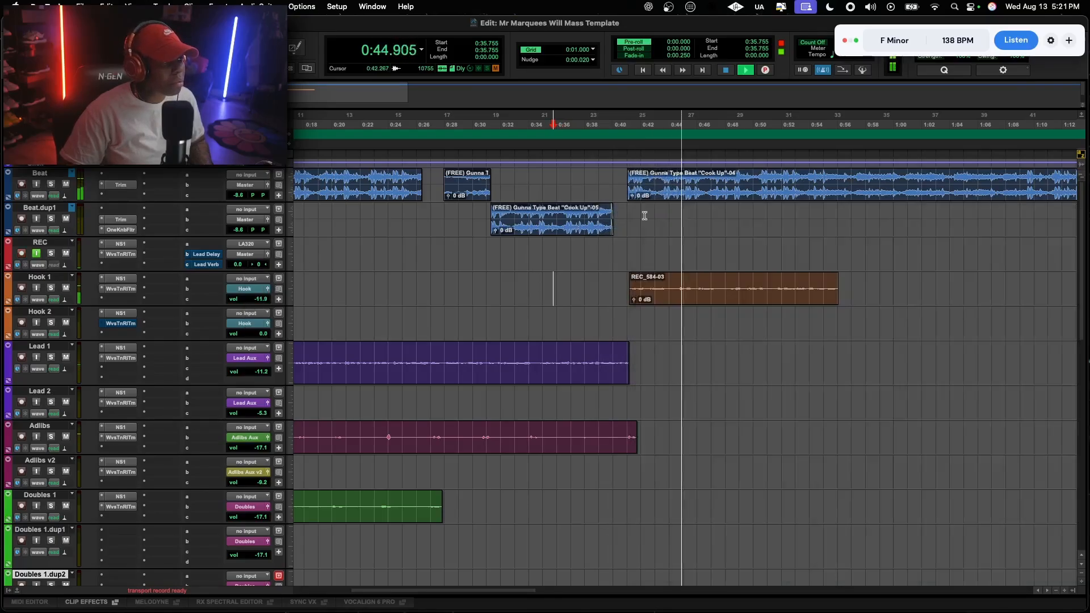
pyautogui.click(643, 213)
pyautogui.moveTo(260, 299); pyautogui.dragTo(261, 303)
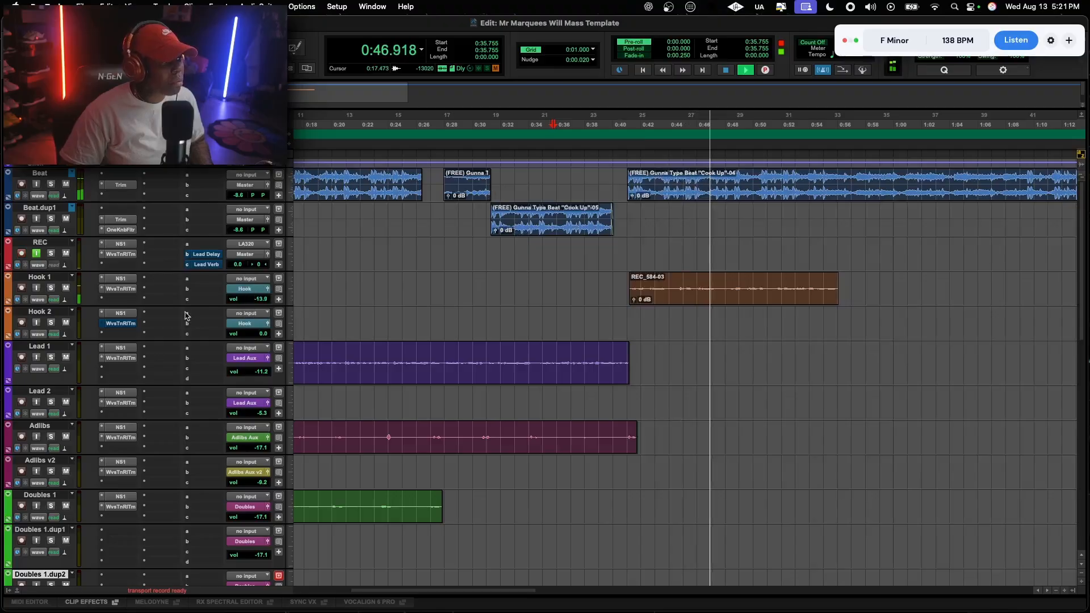
# Check the Hook Verb send level on the Hook aux track and close the send window
pyautogui.scroll(-15, 176, 372)
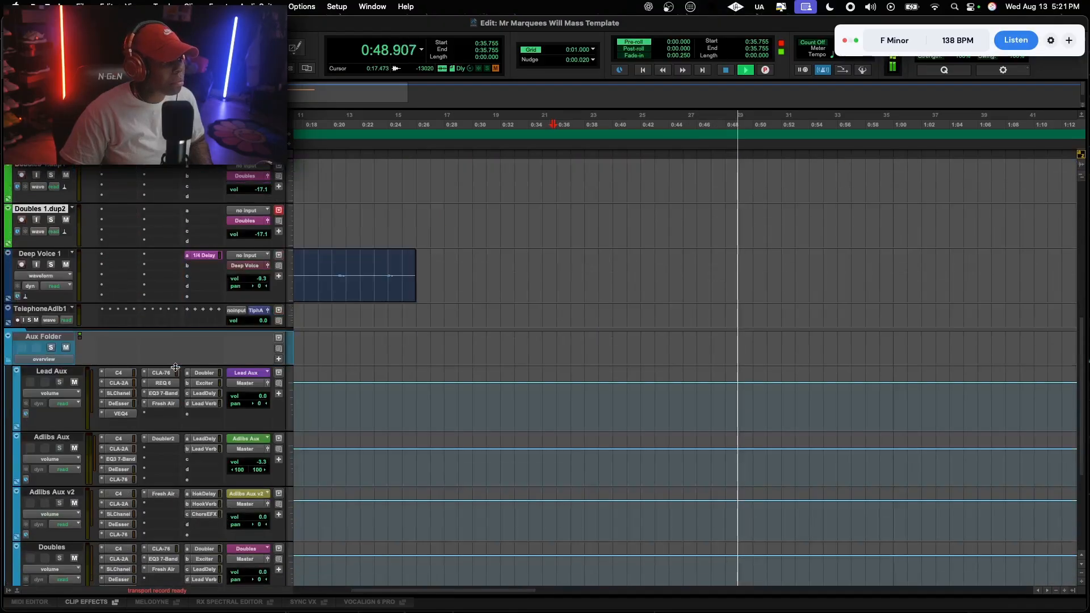
pyautogui.click(205, 416)
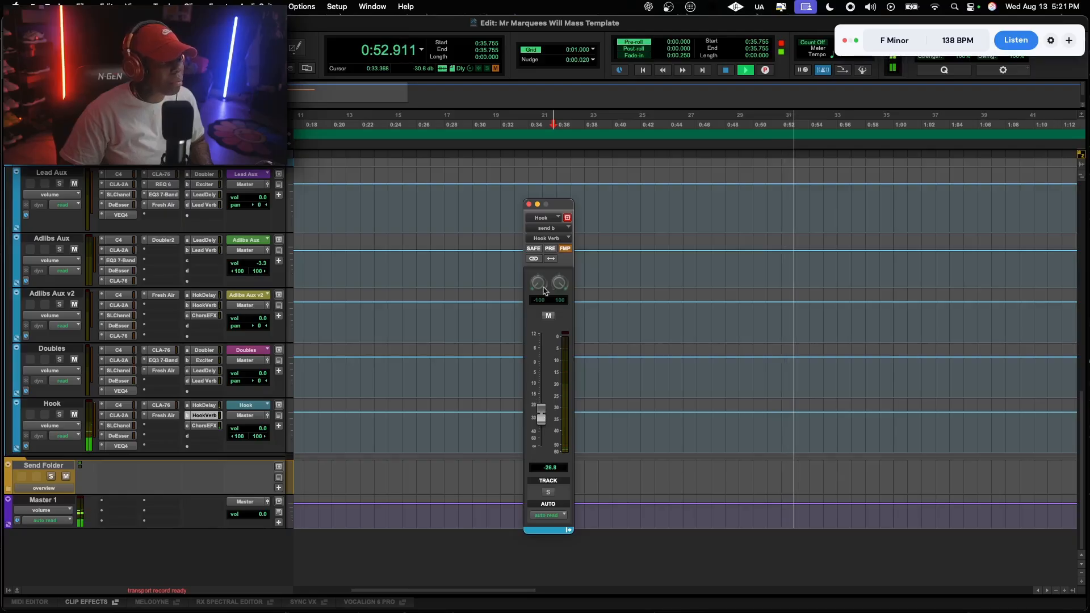
pyautogui.click(528, 205)
pyautogui.scroll(15, 701, 374)
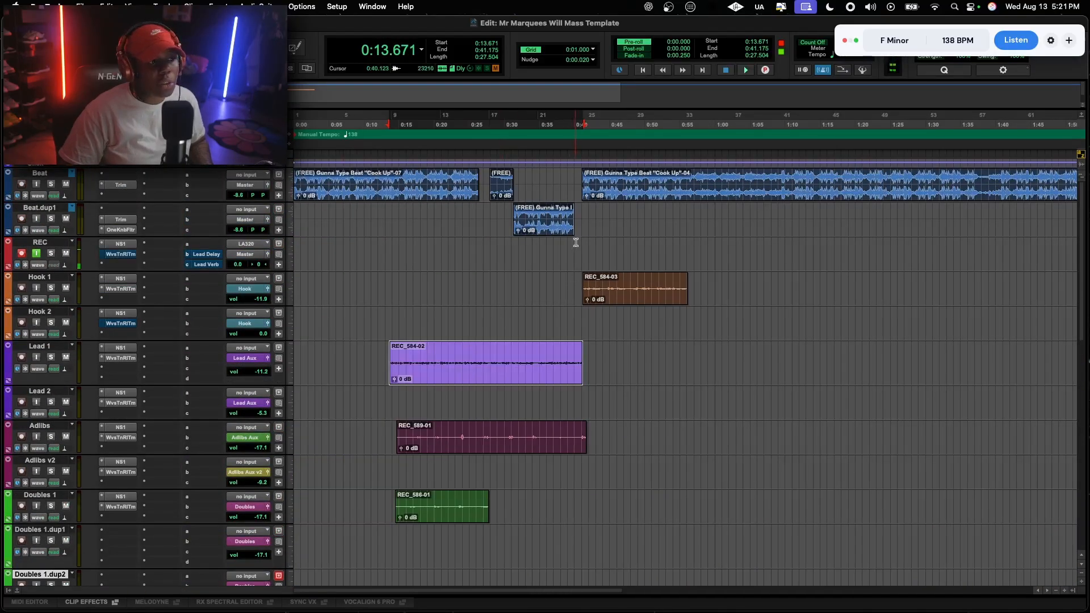
# Play the session from 0:41.175 to hear the hook, and play it again from about 0:21.6
pyautogui.click(579, 243)
pyautogui.press('space')
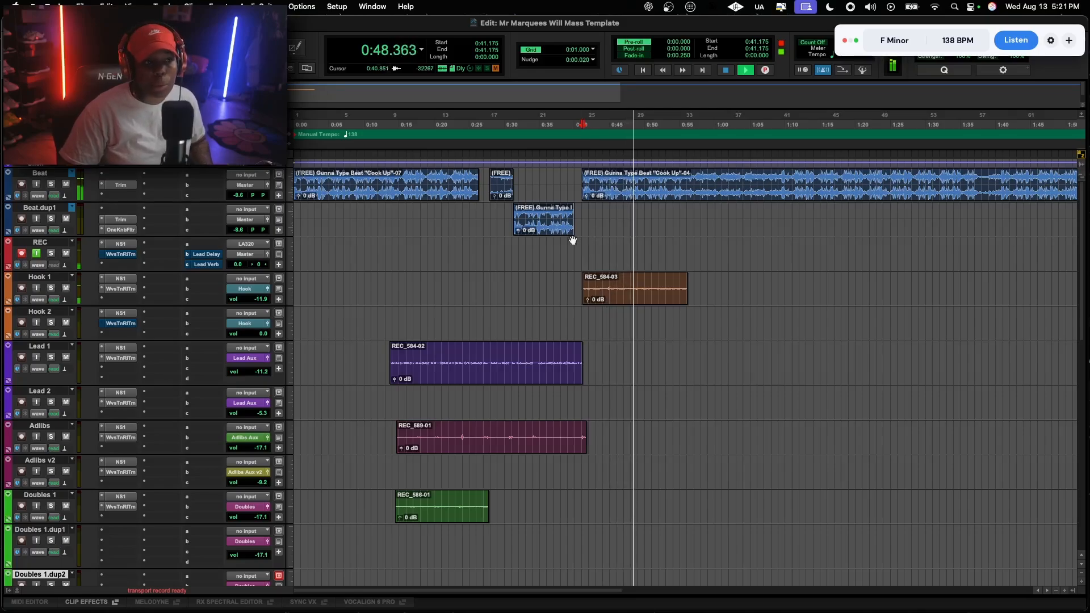
pyautogui.click(445, 274)
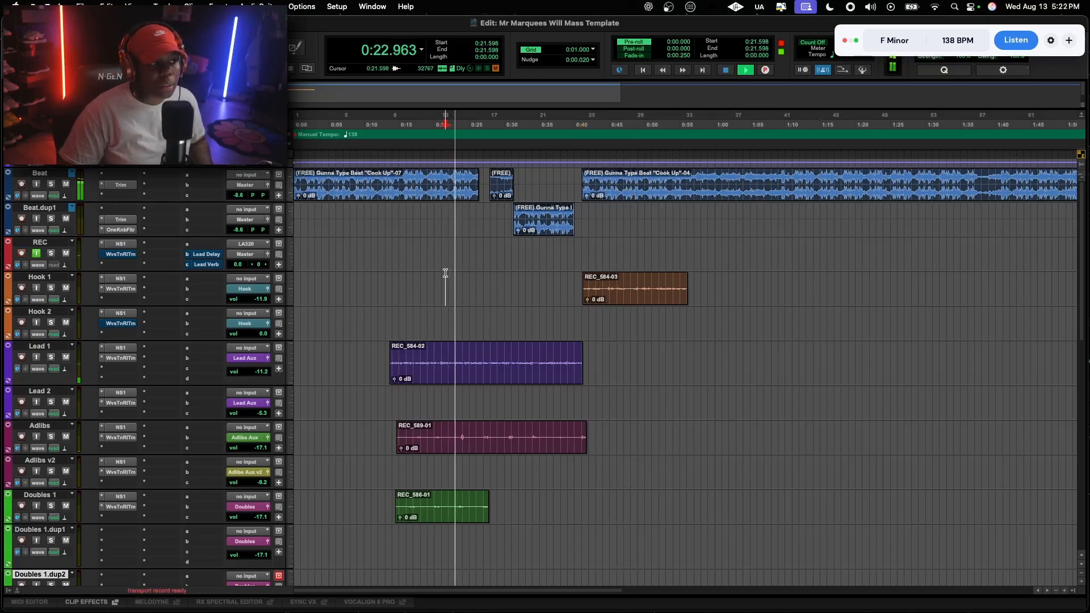
# Stop playback and look through the saved track presets that can be recalled on the Master 1 track
pyautogui.press('space')
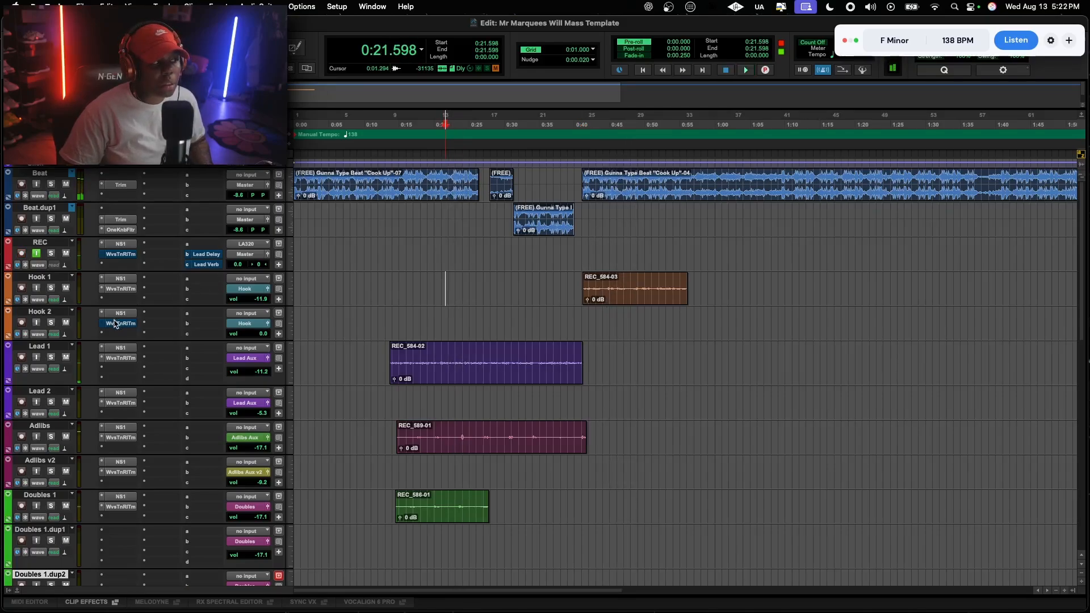
pyautogui.scroll(-15, 115, 321)
pyautogui.scroll(-5, 117, 324)
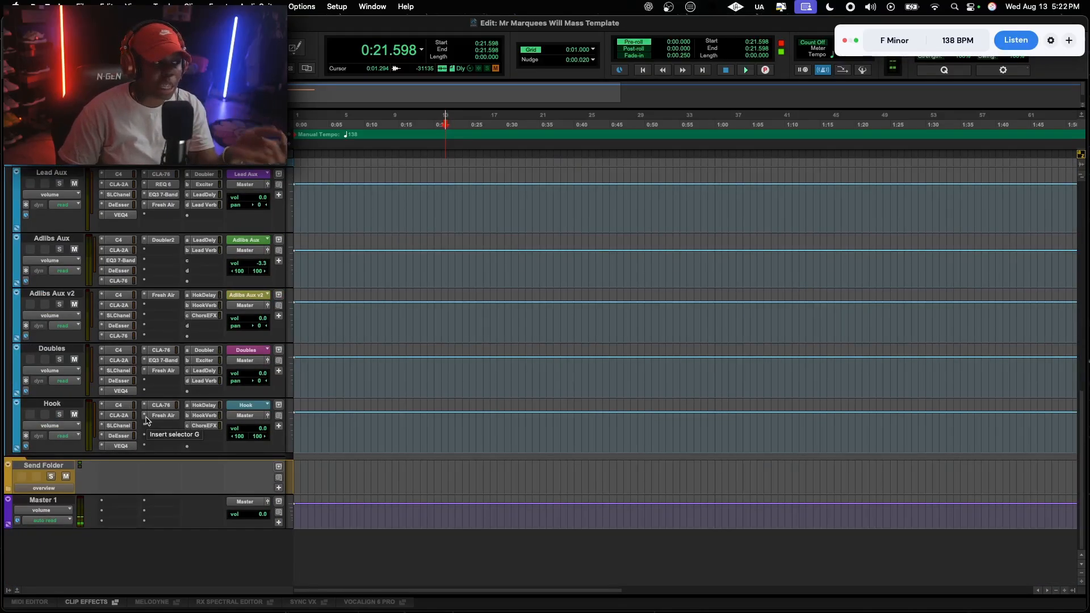
pyautogui.rightClick(48, 503)
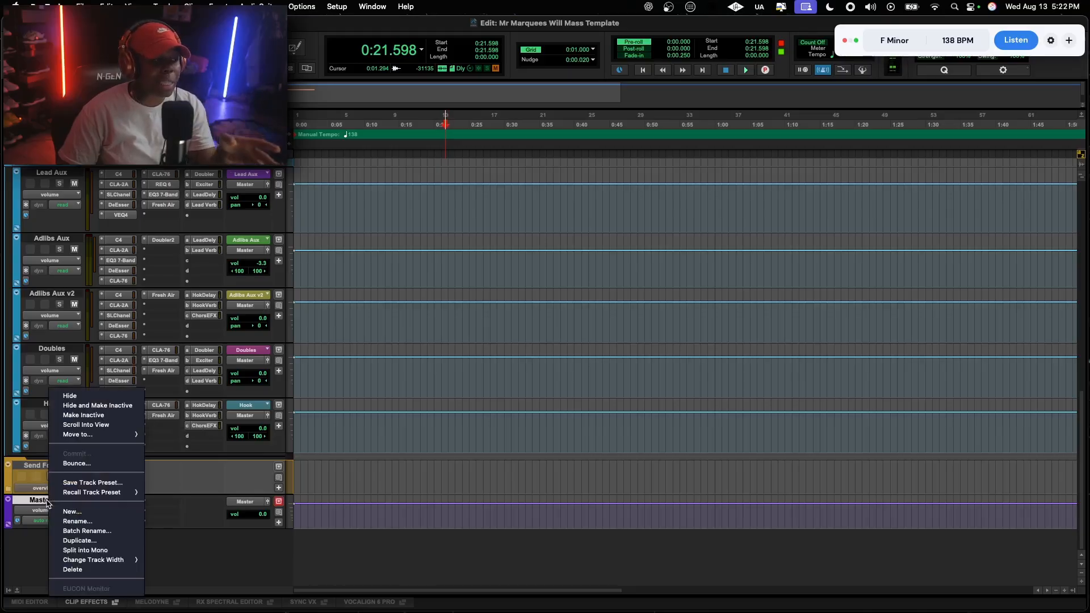
pyautogui.moveTo(95, 497)
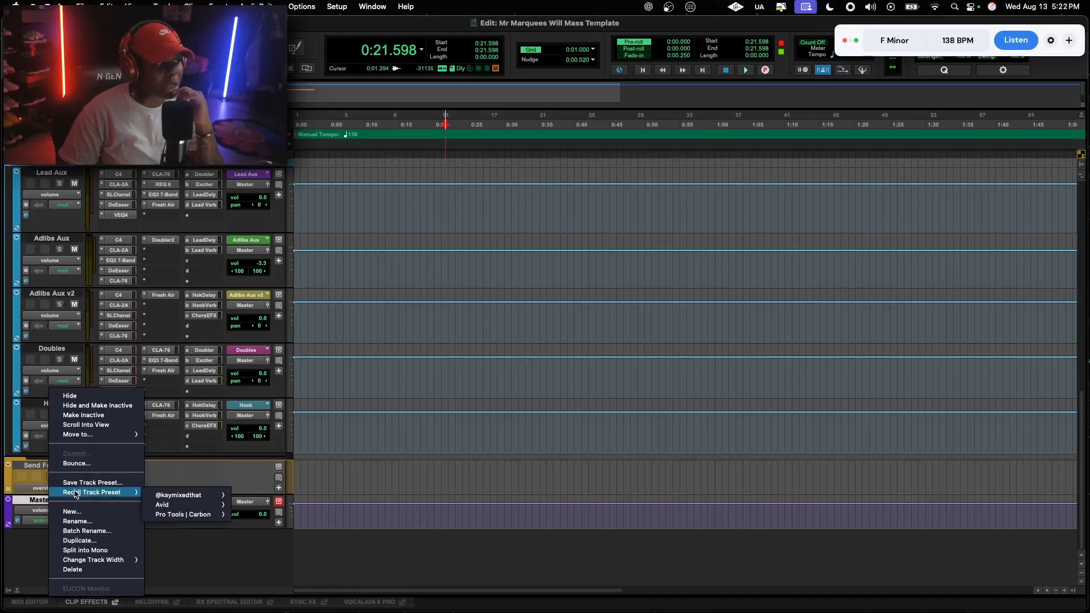
pyautogui.click(24, 505)
pyautogui.rightClick(32, 504)
pyautogui.moveTo(75, 493)
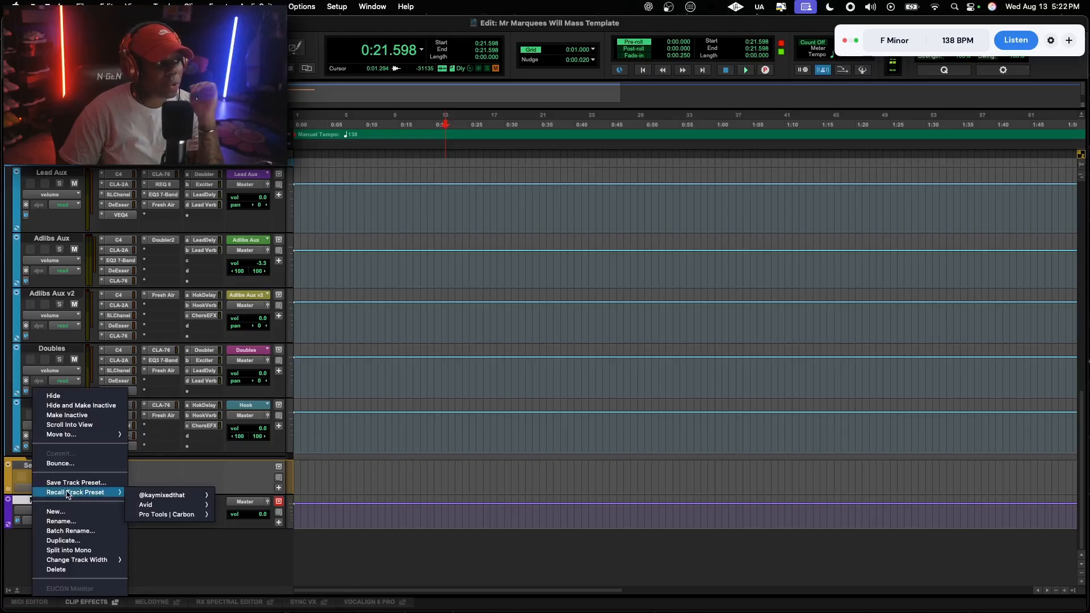
pyautogui.moveTo(167, 499)
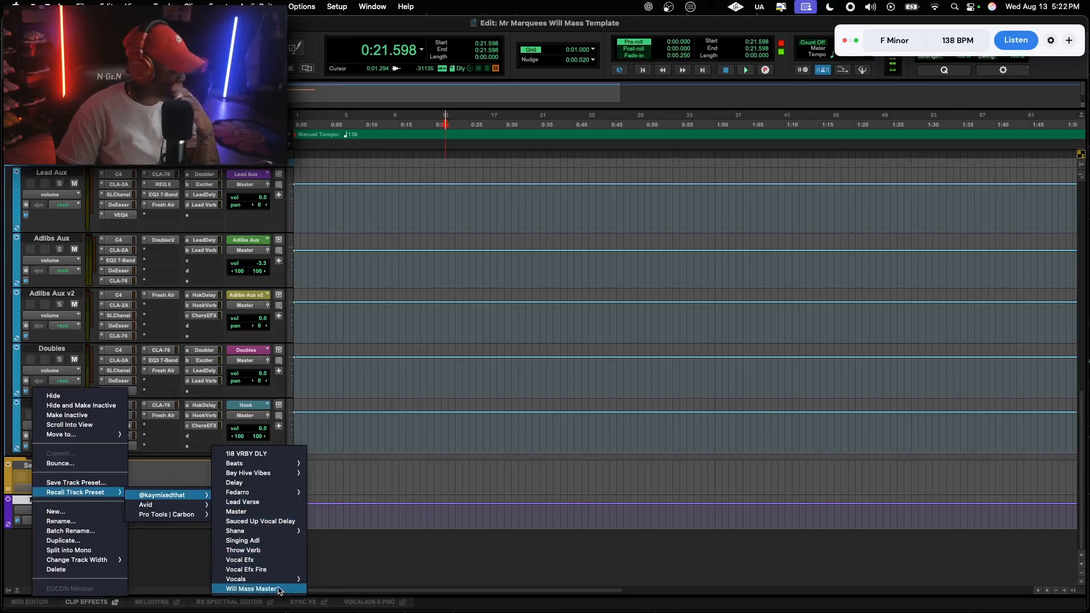
pyautogui.click(399, 537)
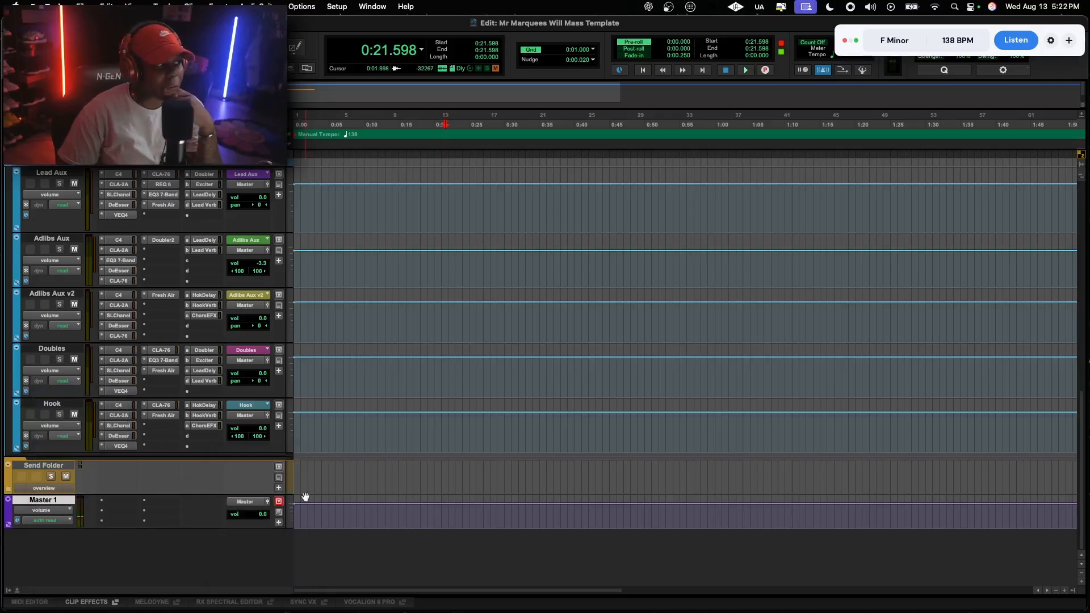
# Solo the Beat, Beat.dup1 and Lead 1 tracks and play from 0:13.266 with the Lead Aux inserts and sends bypassed
pyautogui.scroll(10, 319, 490)
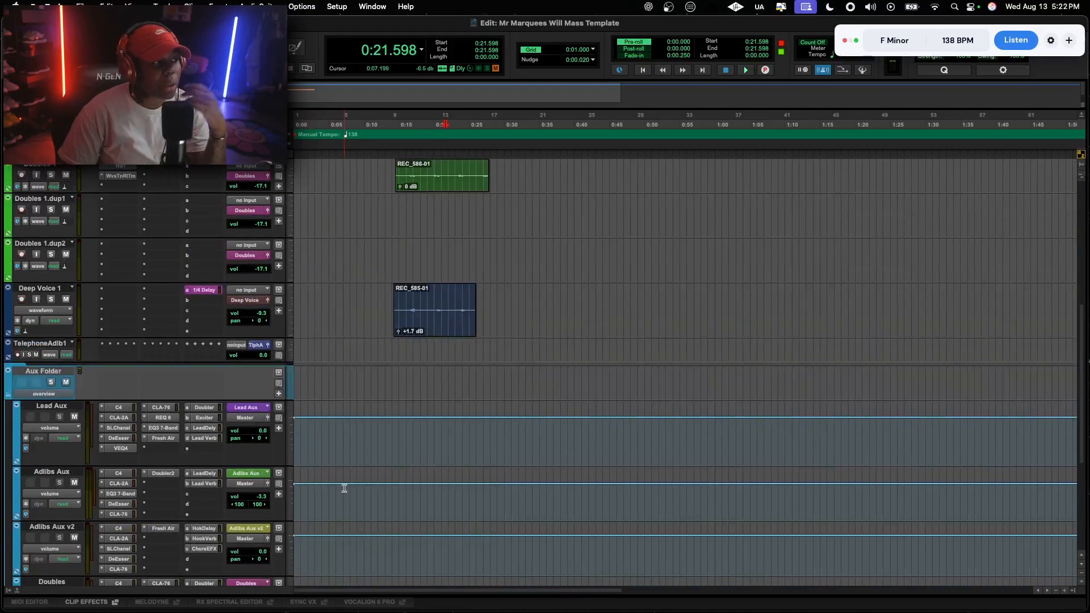
pyautogui.scroll(5, 393, 387)
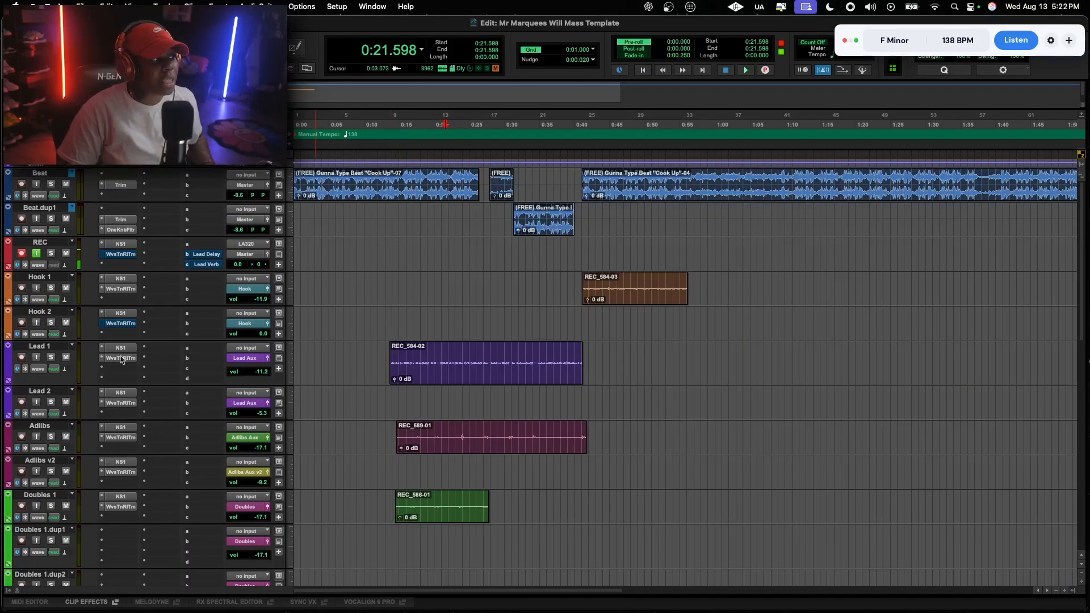
pyautogui.scroll(-10, 189, 359)
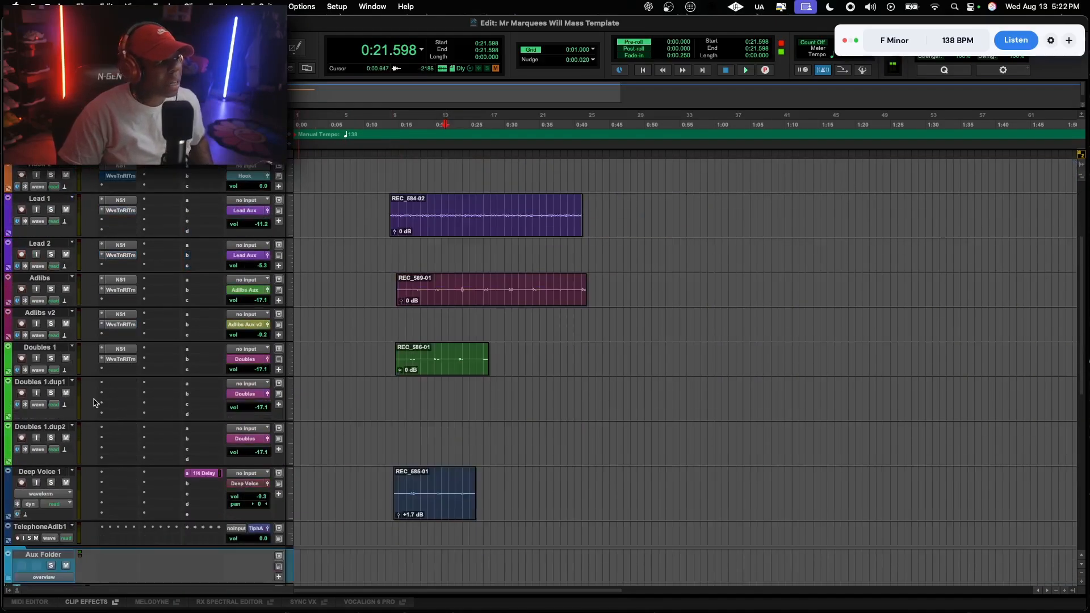
pyautogui.scroll(10, 120, 443)
pyautogui.click(394, 272)
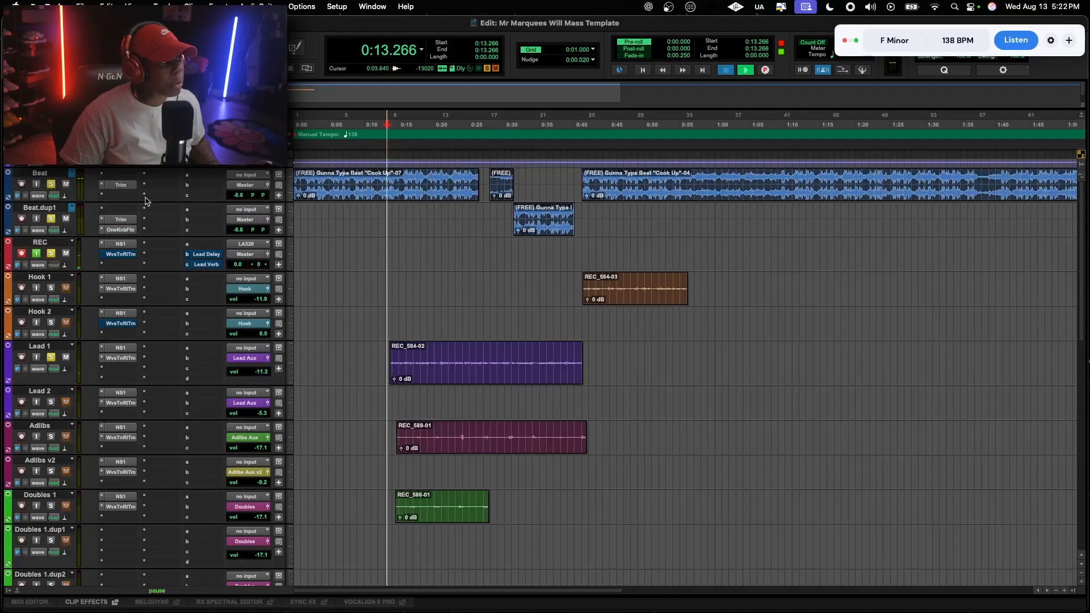
pyautogui.press('space')
pyautogui.scroll(-8, 107, 432)
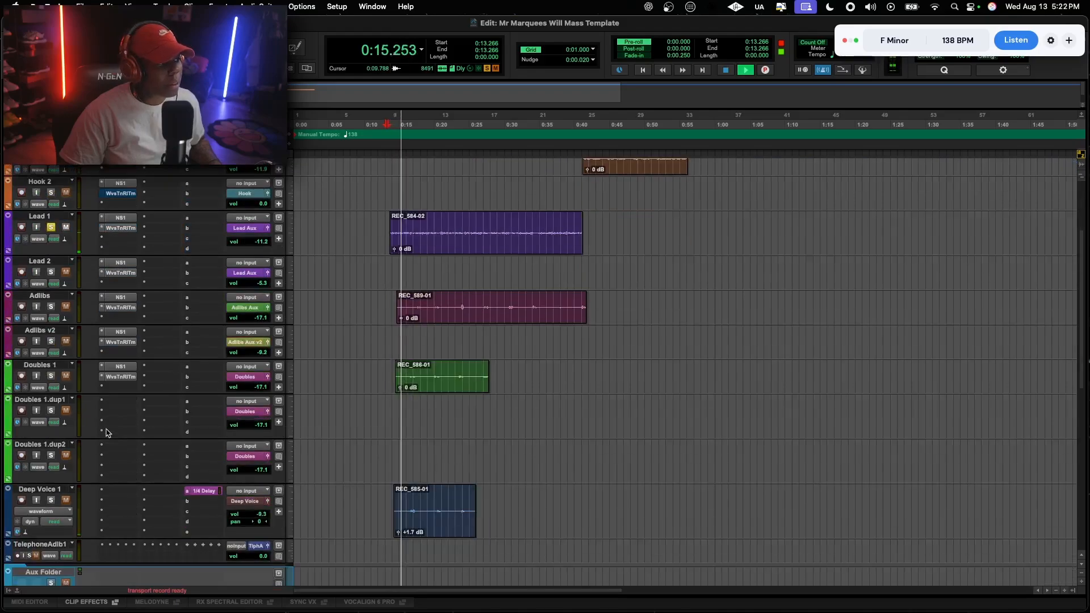
pyautogui.scroll(-5, 121, 430)
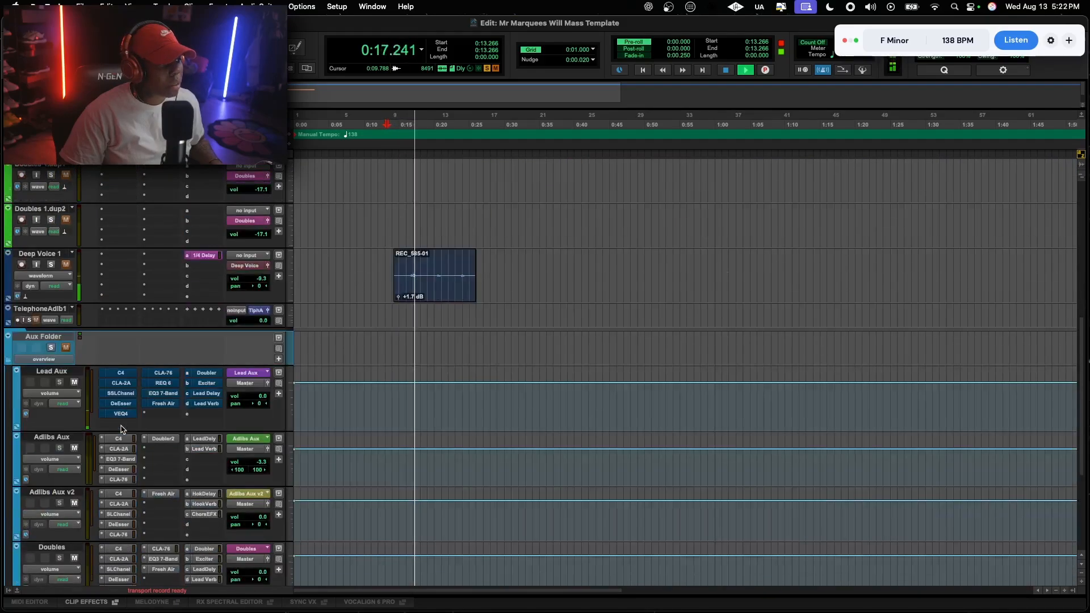
pyautogui.scroll(1, 121, 429)
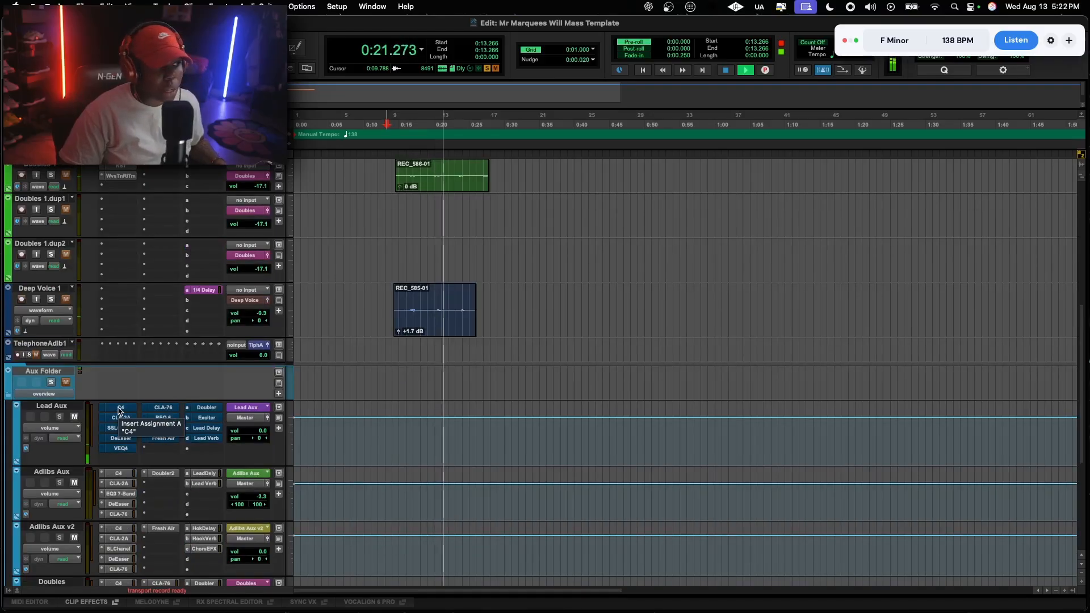
pyautogui.scroll(10, 166, 339)
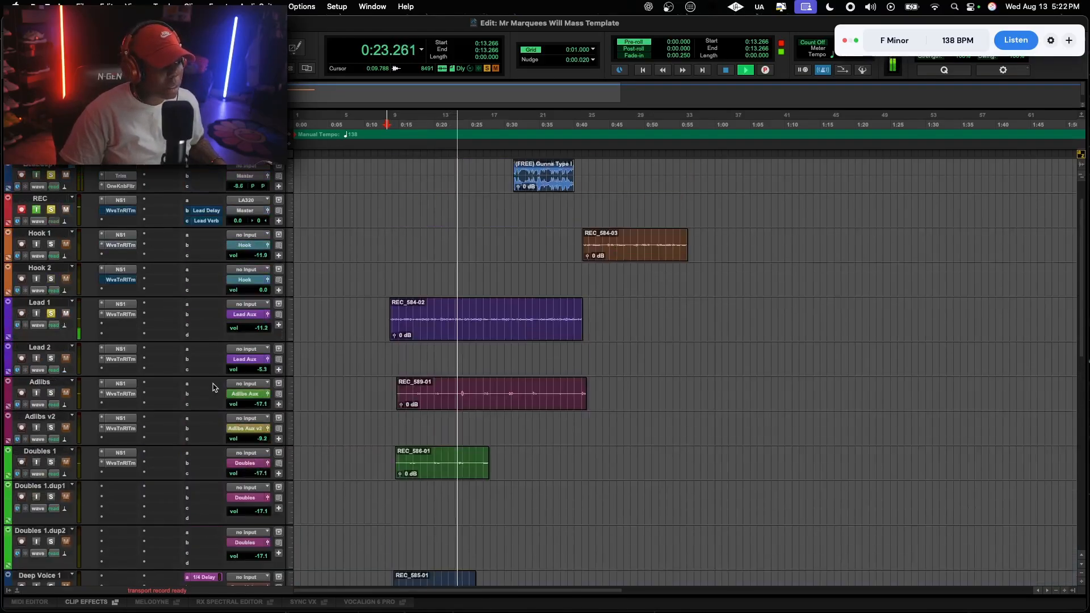
# Clear the solos on the REC, Beat.dup1, Beat and Lead 1 tracks during playback
pyautogui.click(52, 255)
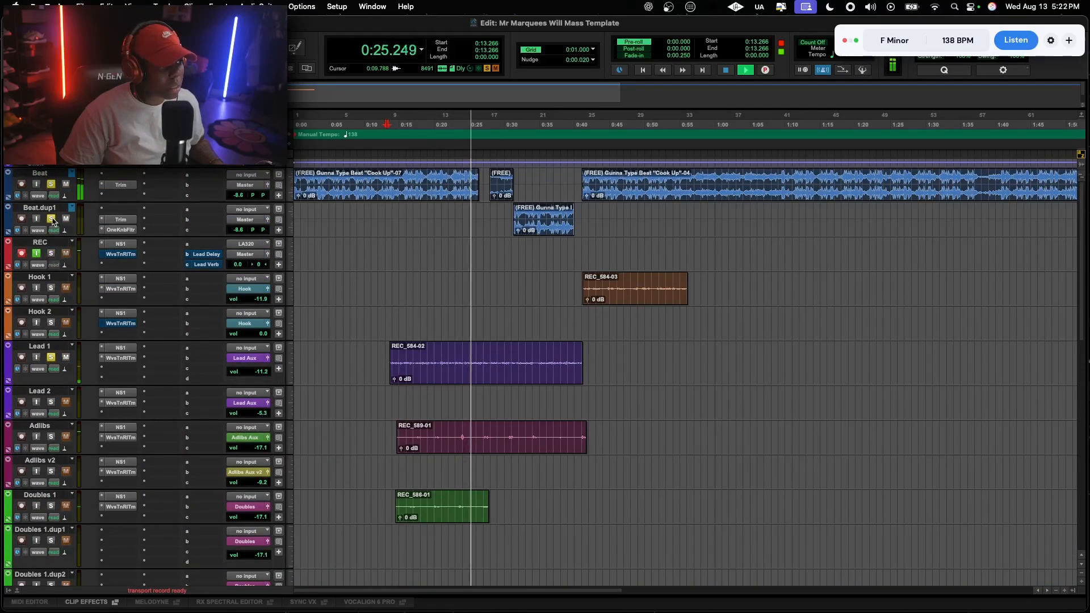
pyautogui.click(52, 220)
pyautogui.click(51, 185)
pyautogui.scroll(-10, 75, 399)
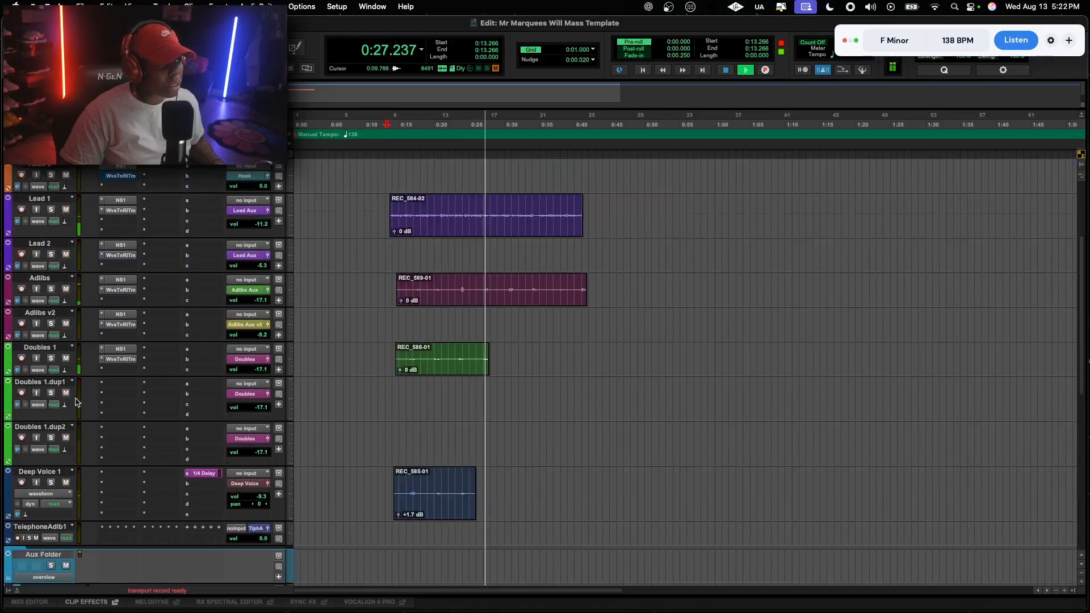
pyautogui.scroll(10, 596, 369)
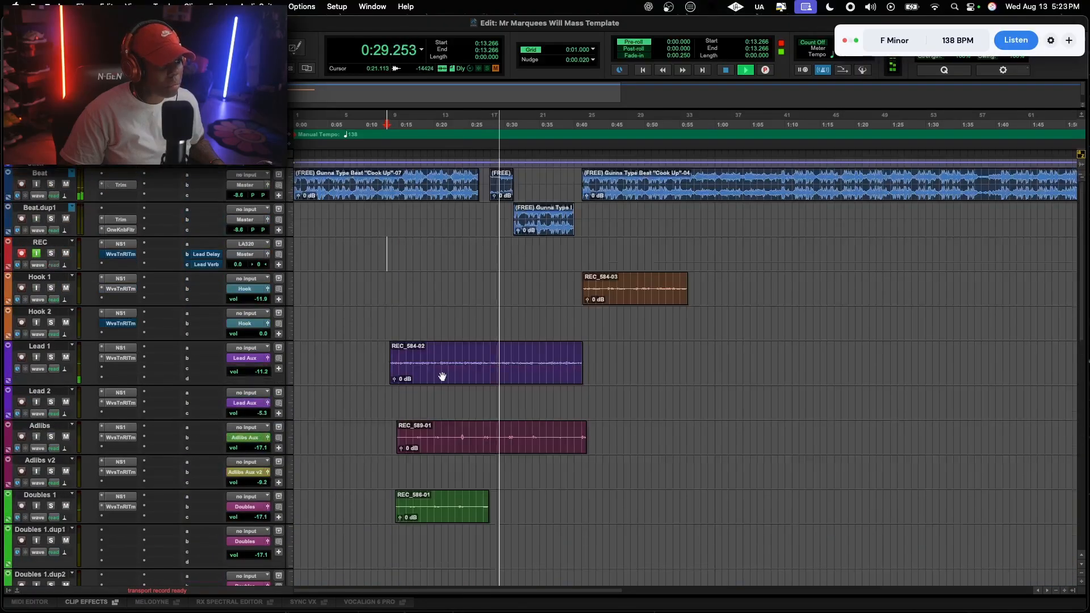
# Compare the Lead Aux processing bypassed and active against the full mix, and stop playback
pyautogui.scroll(-10, 442, 374)
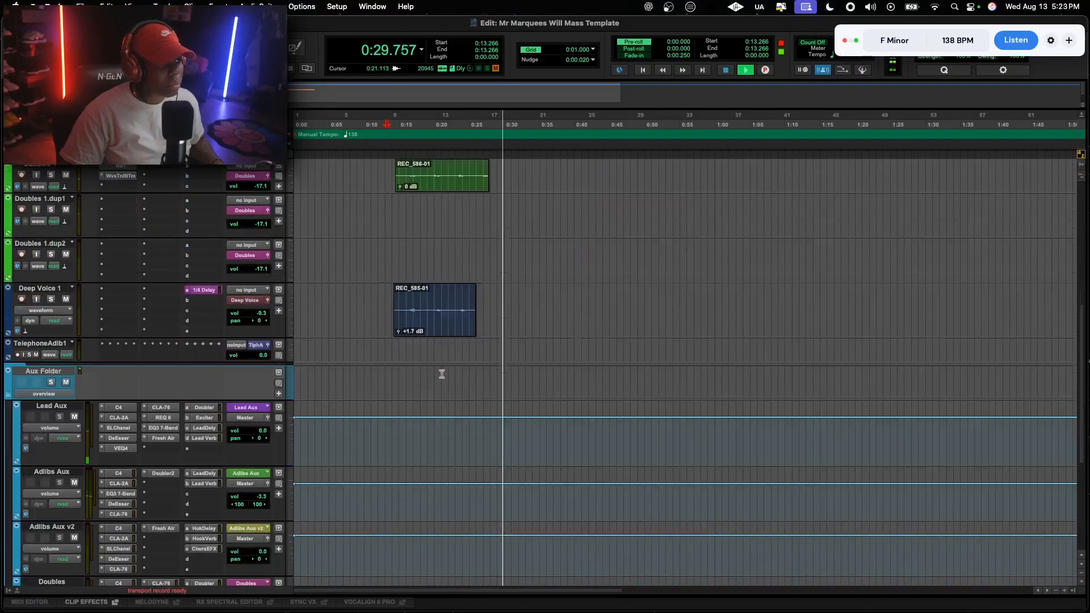
pyautogui.keyDown('shift'); pyautogui.keyDown('super'); pyautogui.click(117, 409); pyautogui.keyUp('super'); pyautogui.keyUp('shift')
pyautogui.keyDown('shift'); pyautogui.keyDown('super'); pyautogui.click(118, 409); pyautogui.keyUp('super'); pyautogui.keyUp('shift')
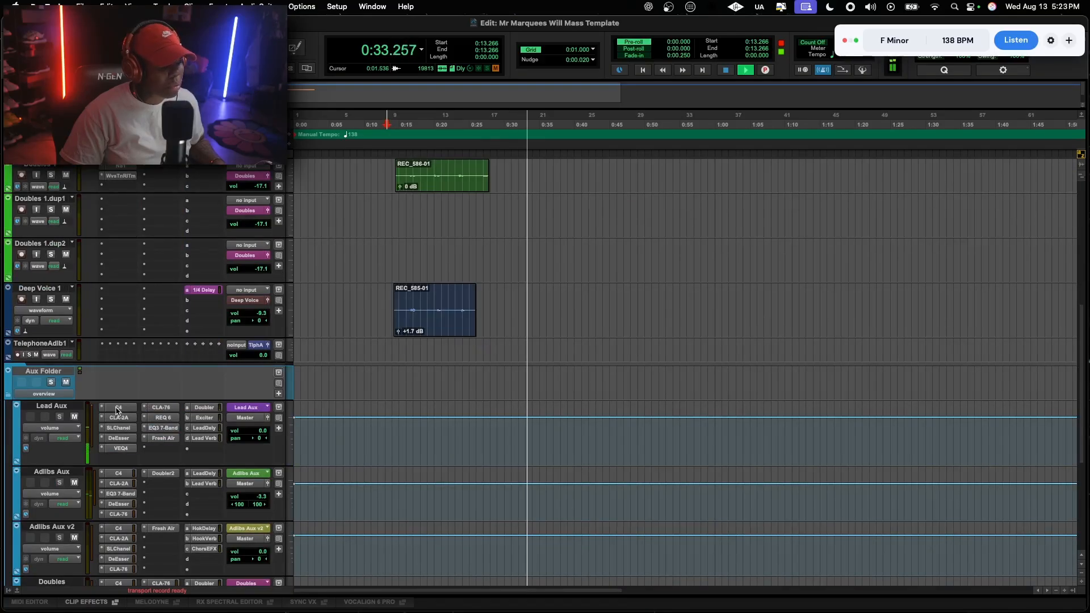
pyautogui.press('space')
pyautogui.scroll(10, 551, 304)
pyautogui.scroll(-1, 348, 325)
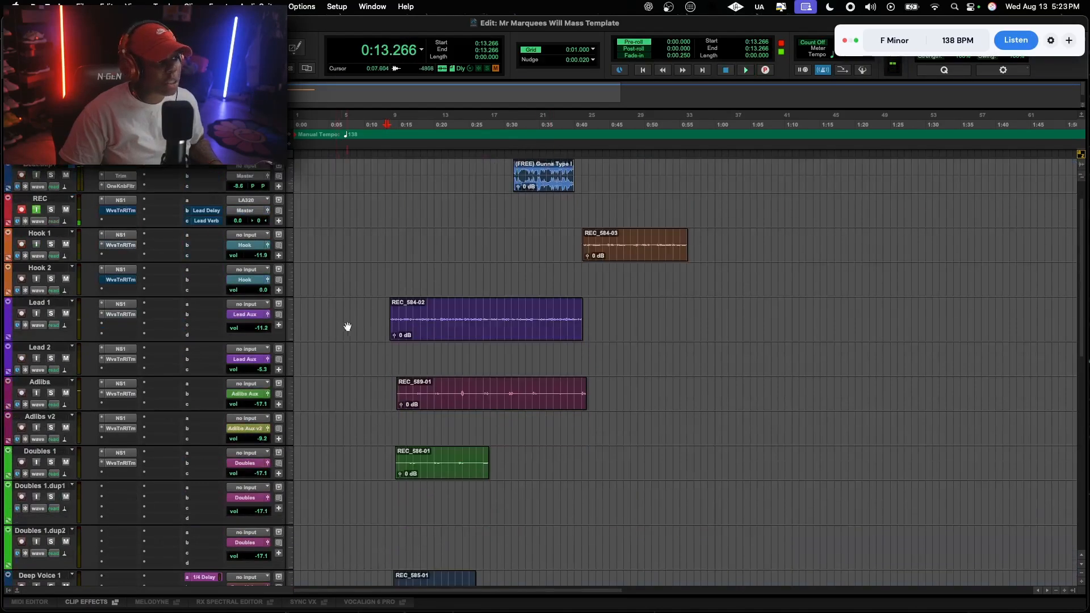